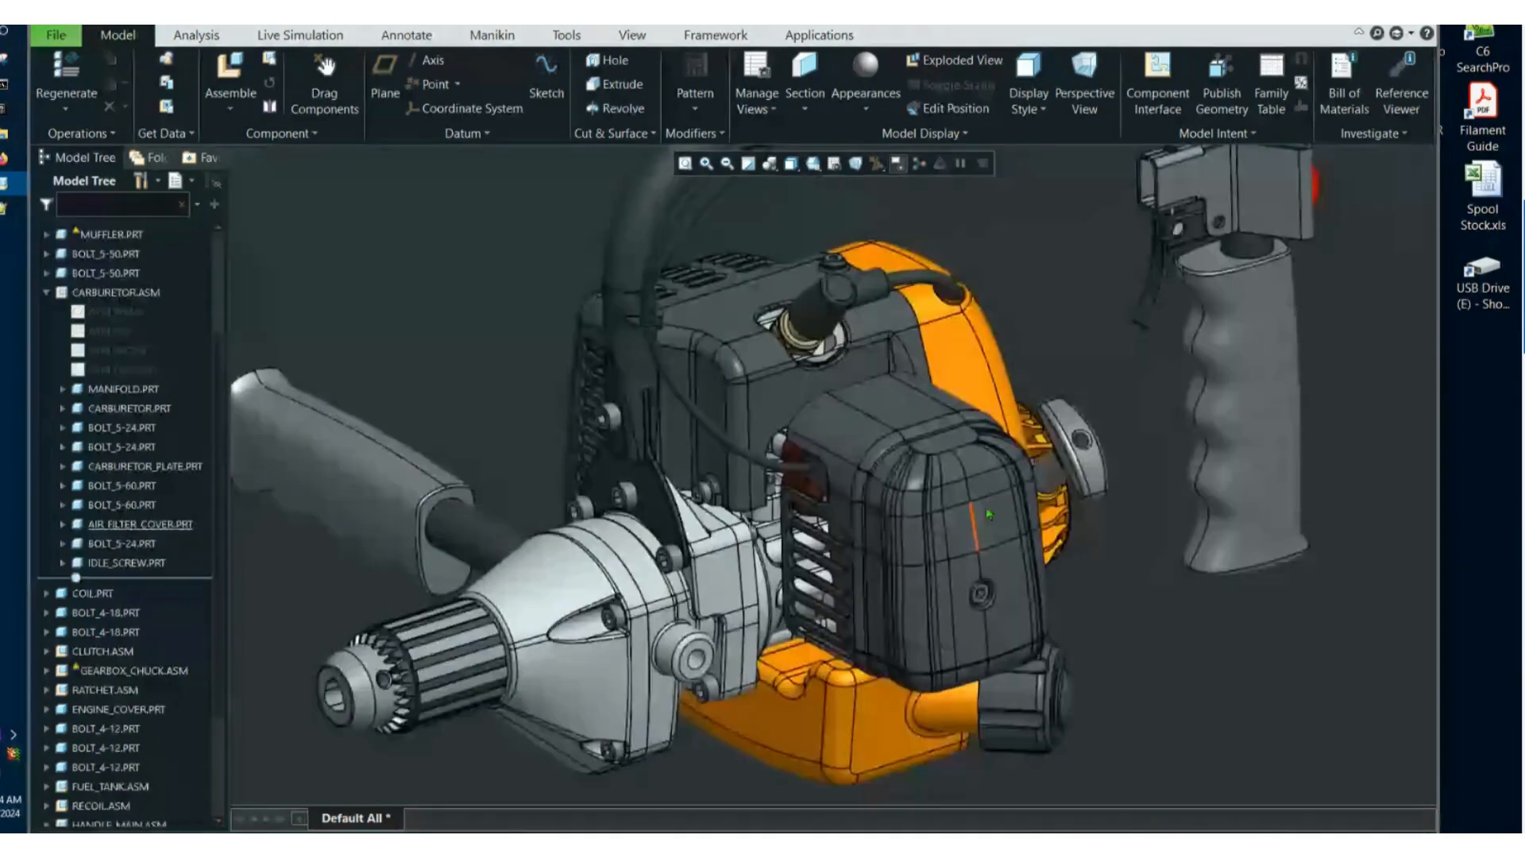
Open the View Manager for the drill assembly.
{"action": "middle_click_drag", "start_coordinate": [987, 513], "coordinate": [1109, 602]}
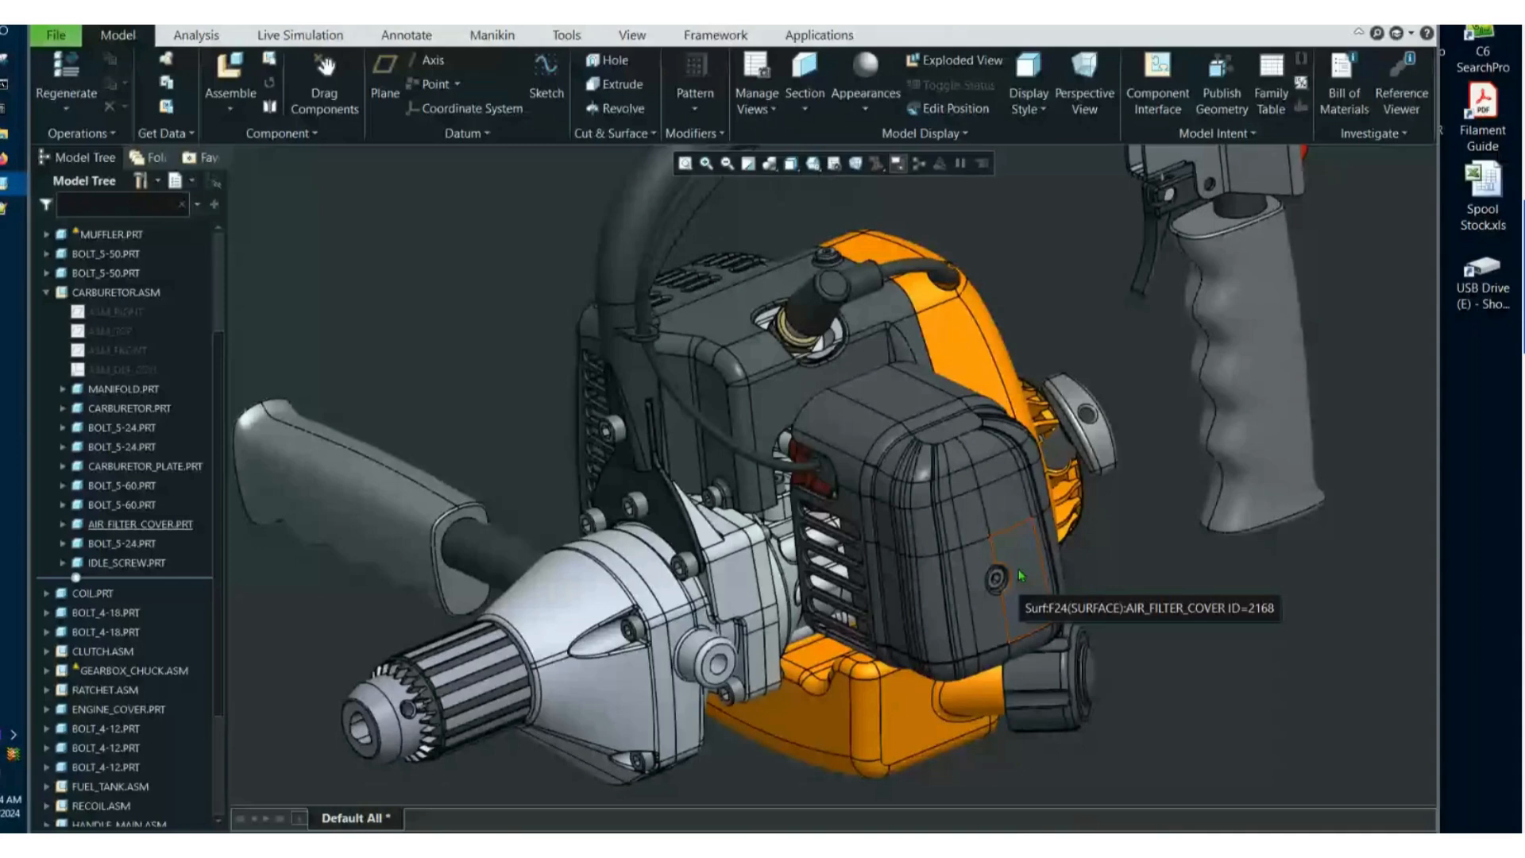
{"action": "middle_click_drag", "start_coordinate": [1020, 576], "coordinate": [1137, 639]}
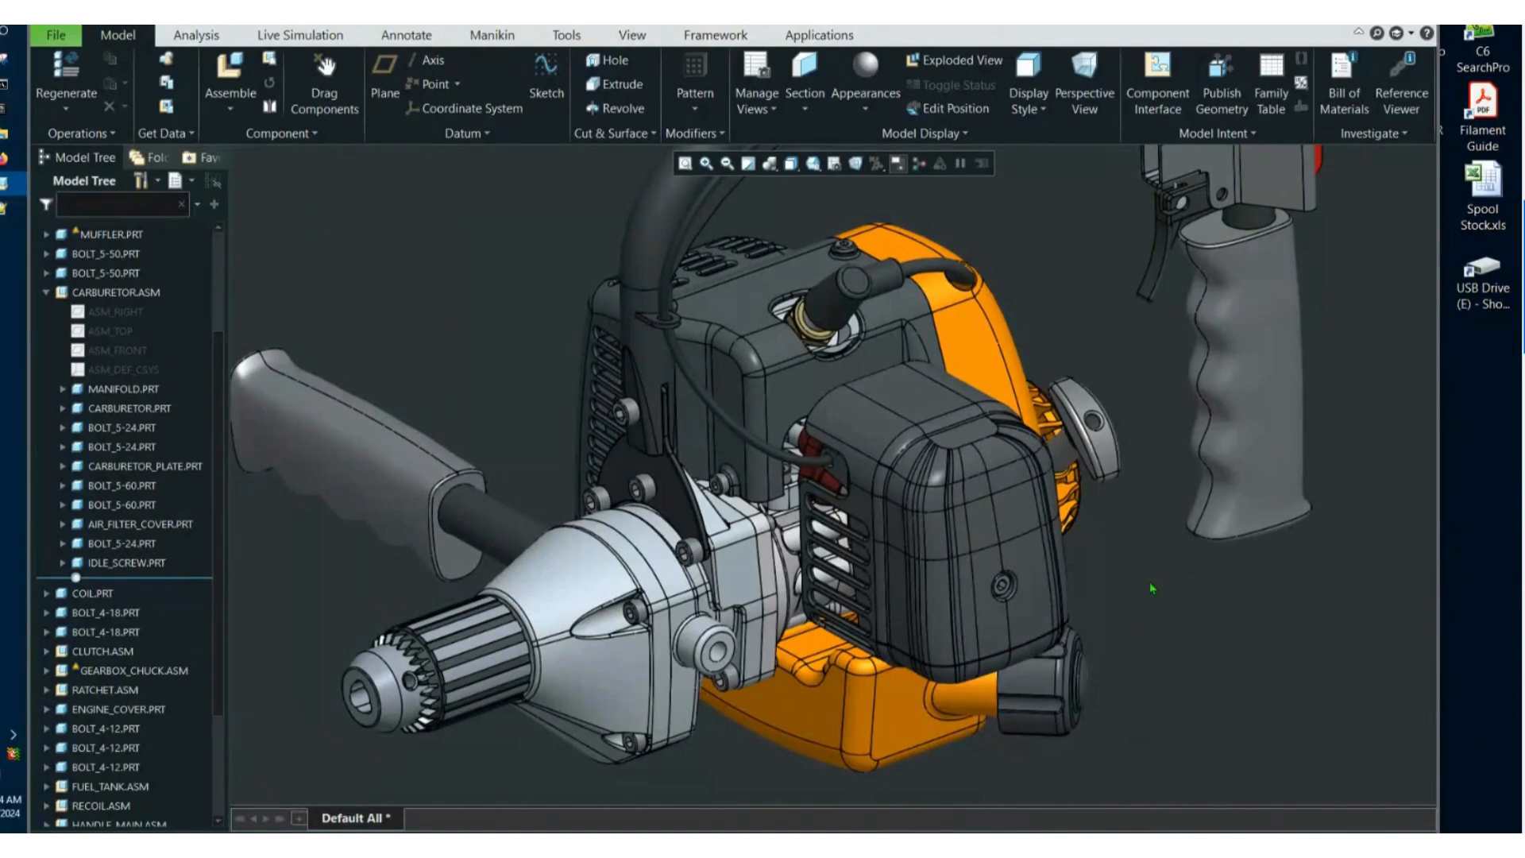
{"action": "middle_click_drag", "start_coordinate": [1150, 581], "coordinate": [546, 379]}
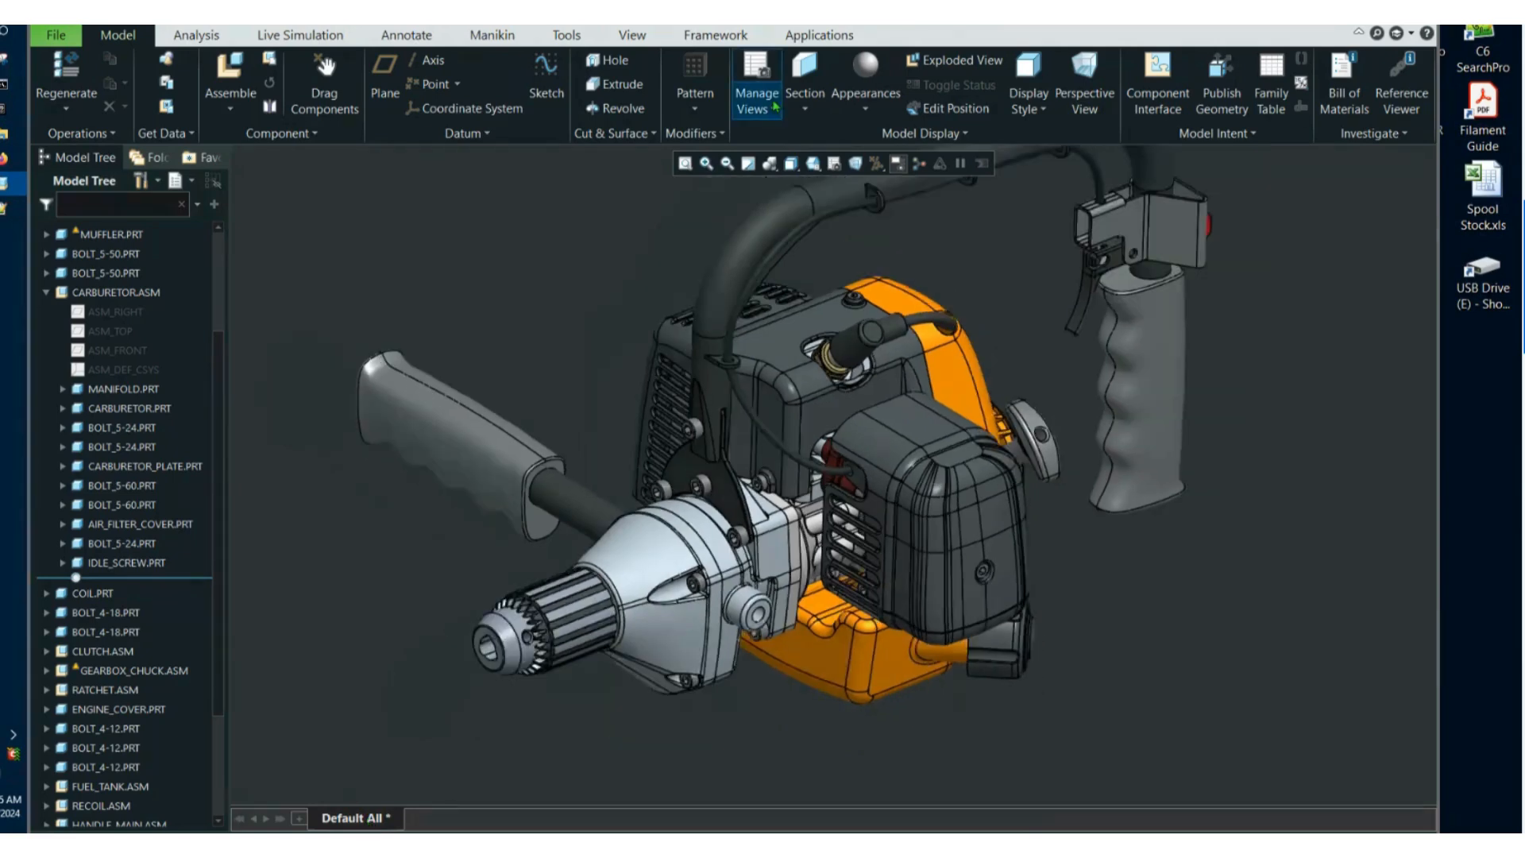
{"action": "left_click", "coordinate": [774, 105]}
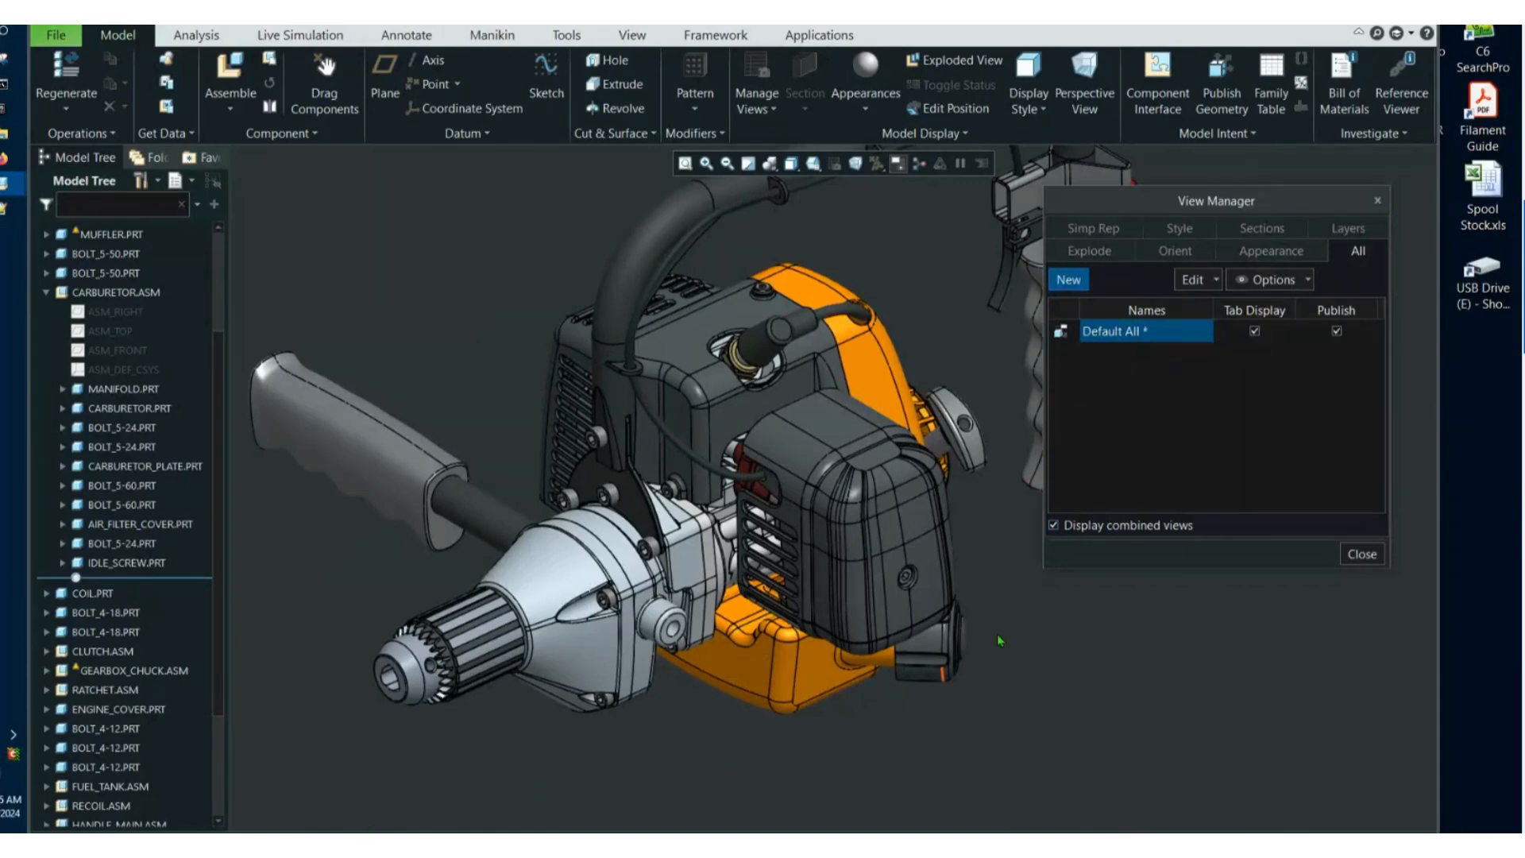
{"action": "middle_click_drag", "start_coordinate": [998, 634], "coordinate": [1143, 421]}
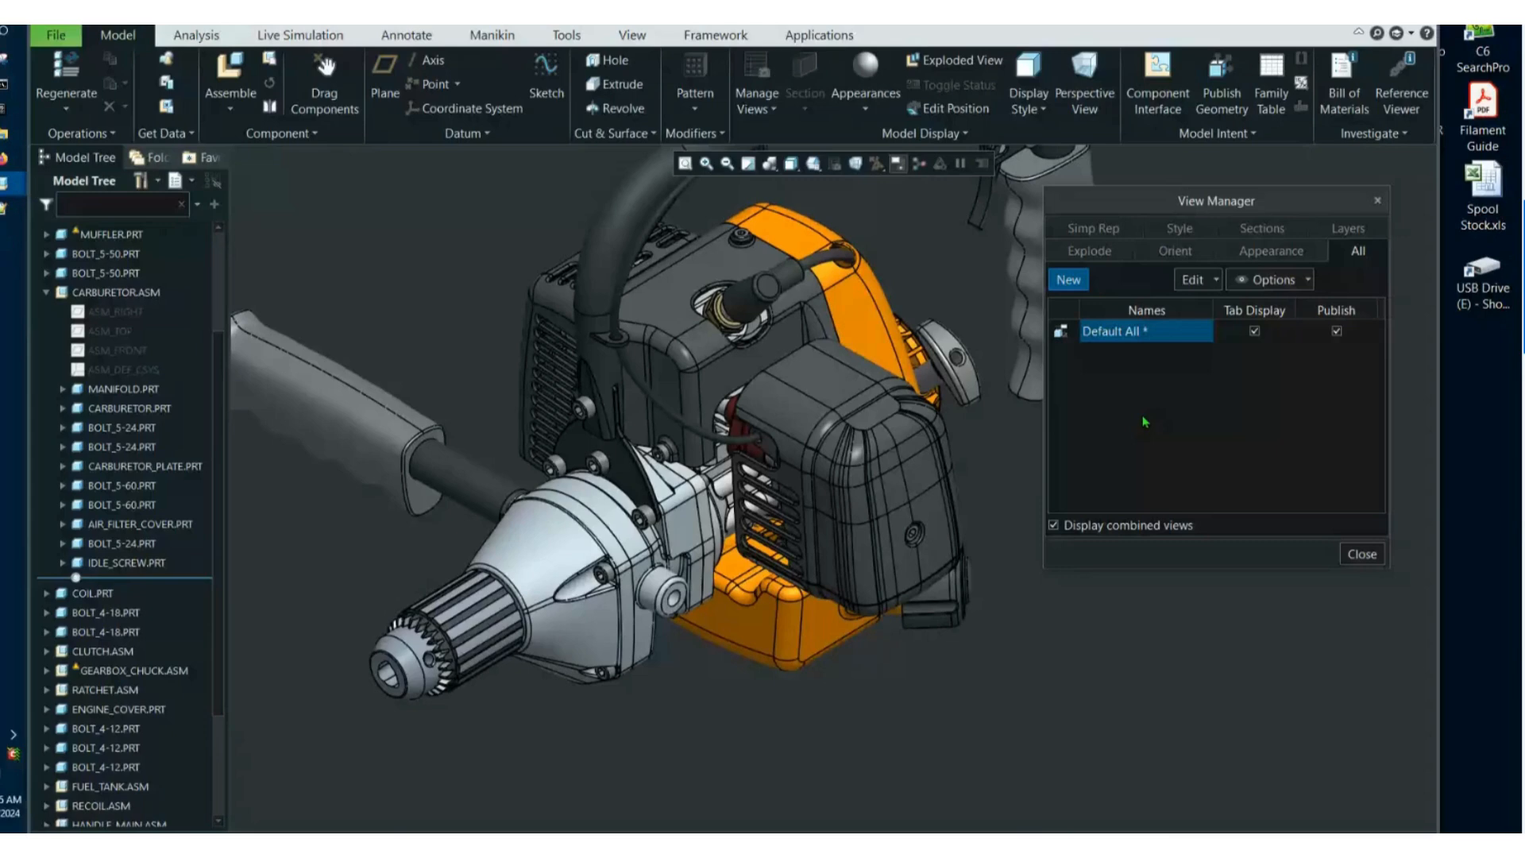
{"action": "middle_click_drag", "start_coordinate": [1144, 421], "coordinate": [1171, 405]}
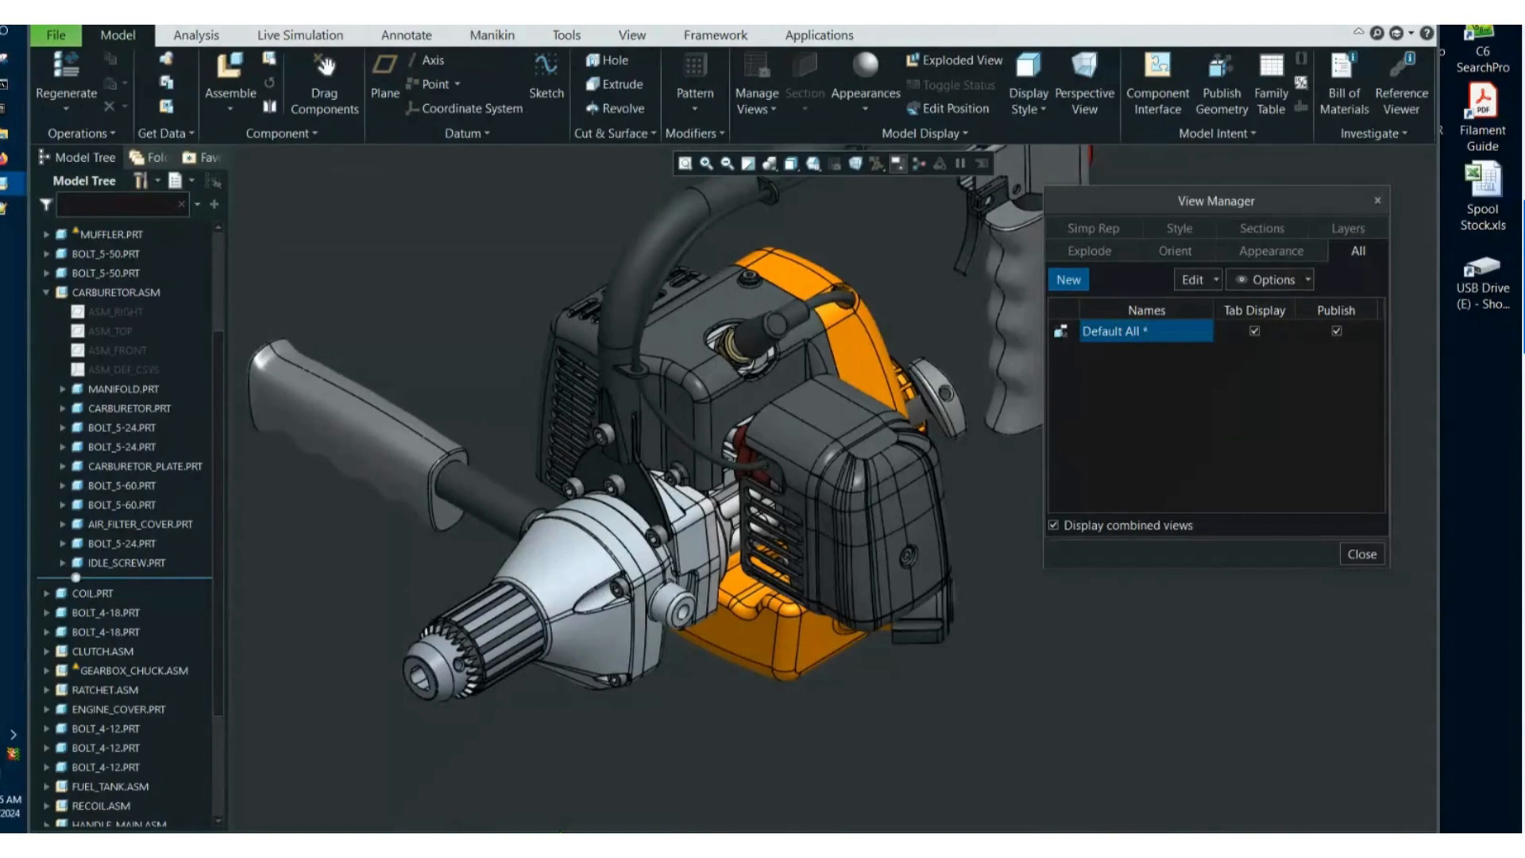
{"action": "left_click", "coordinate": [943, 731]}
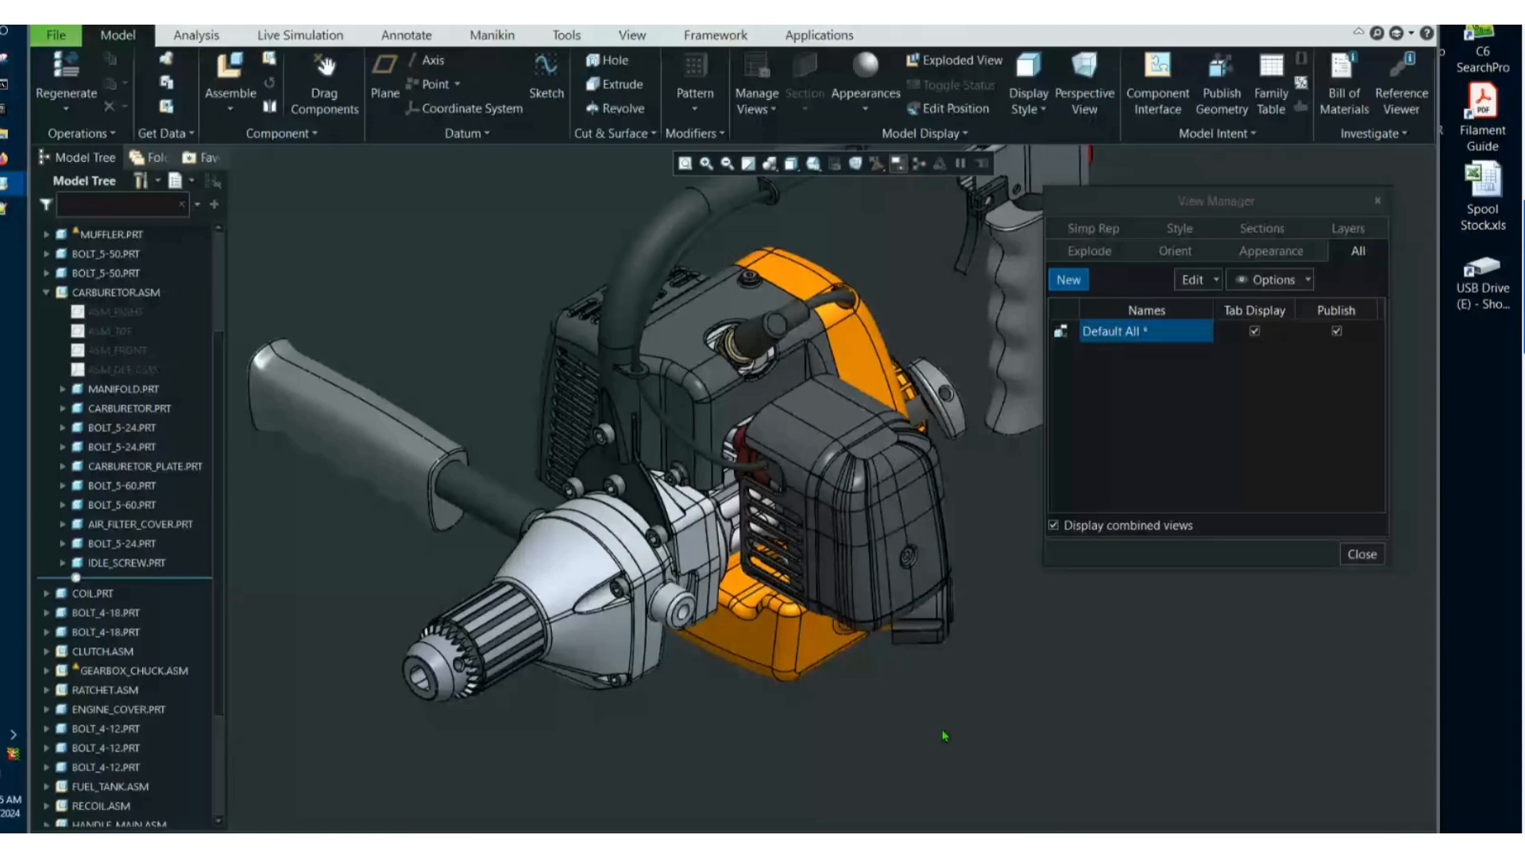
{"action": "middle_click_drag", "start_coordinate": [944, 736], "coordinate": [1003, 686]}
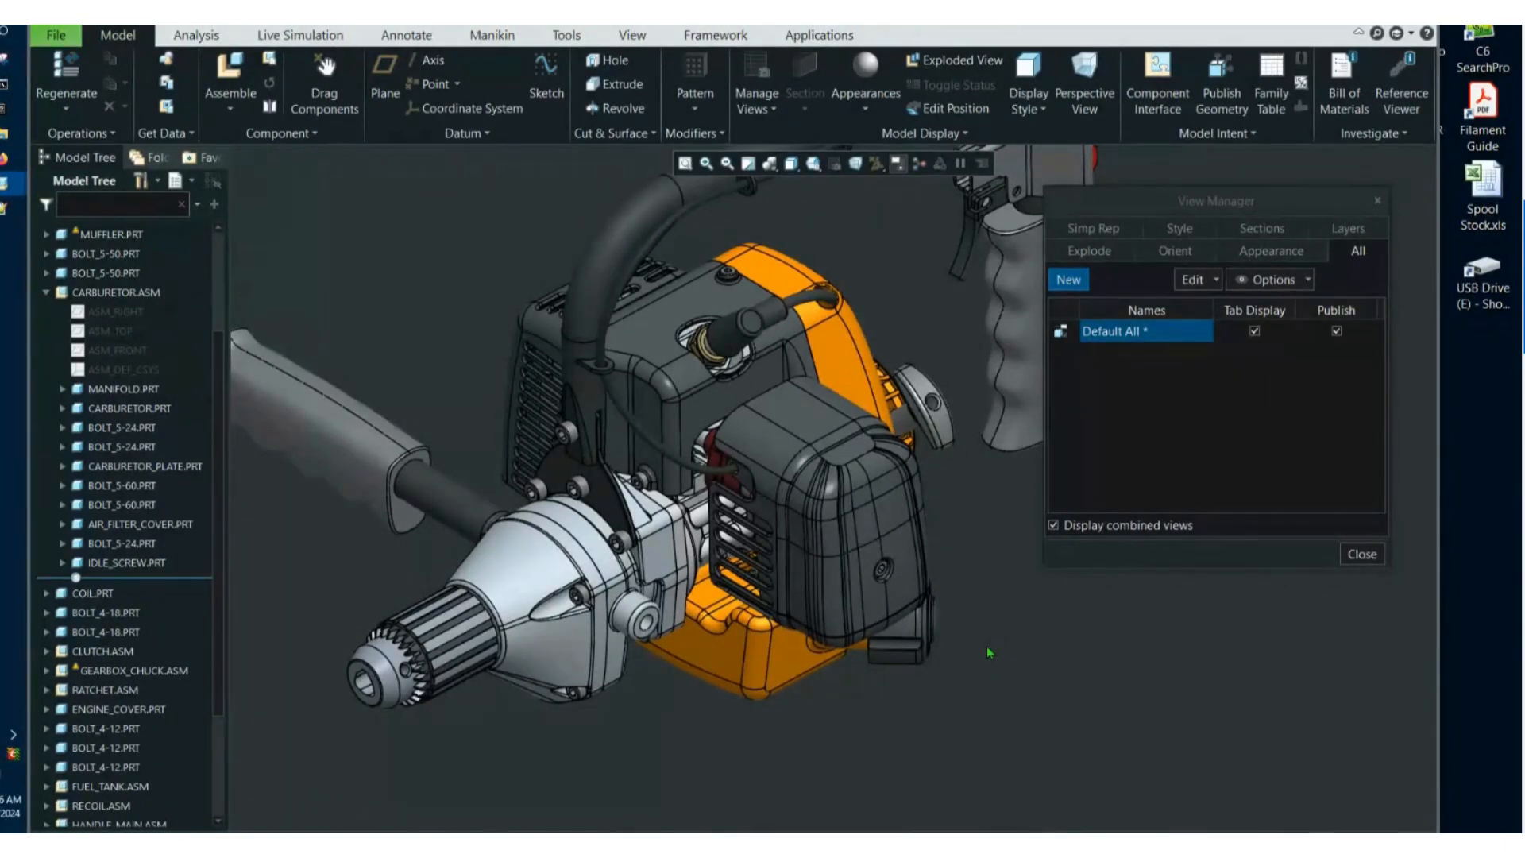
Locate the engine cover and the air filter cover in the model tree by selecting their top surfaces, and clear the selection.
{"action": "left_click", "coordinate": [664, 349]}
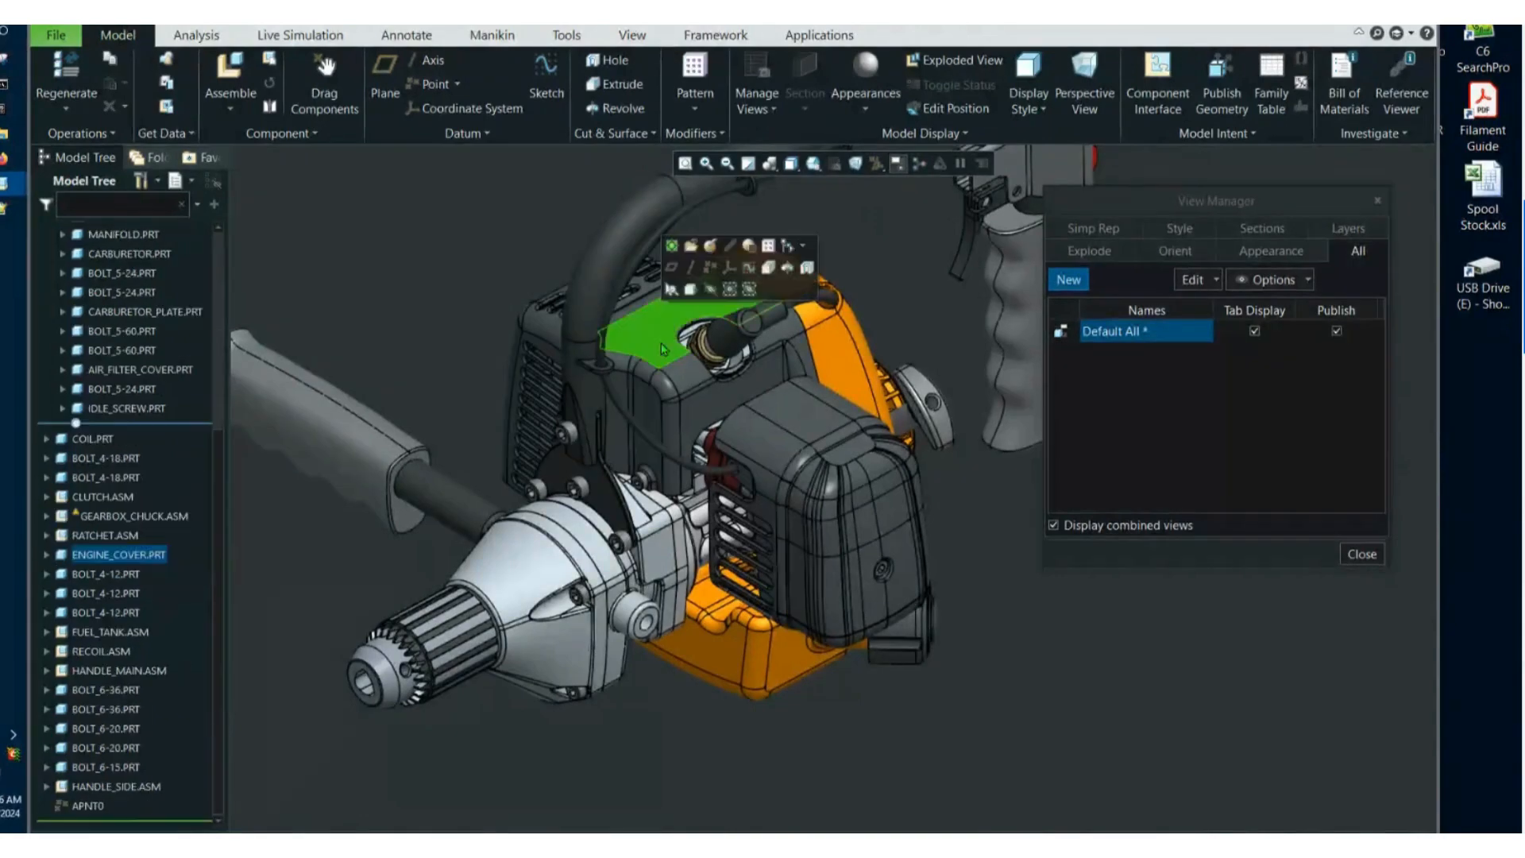
{"action": "left_click", "coordinate": [791, 423]}
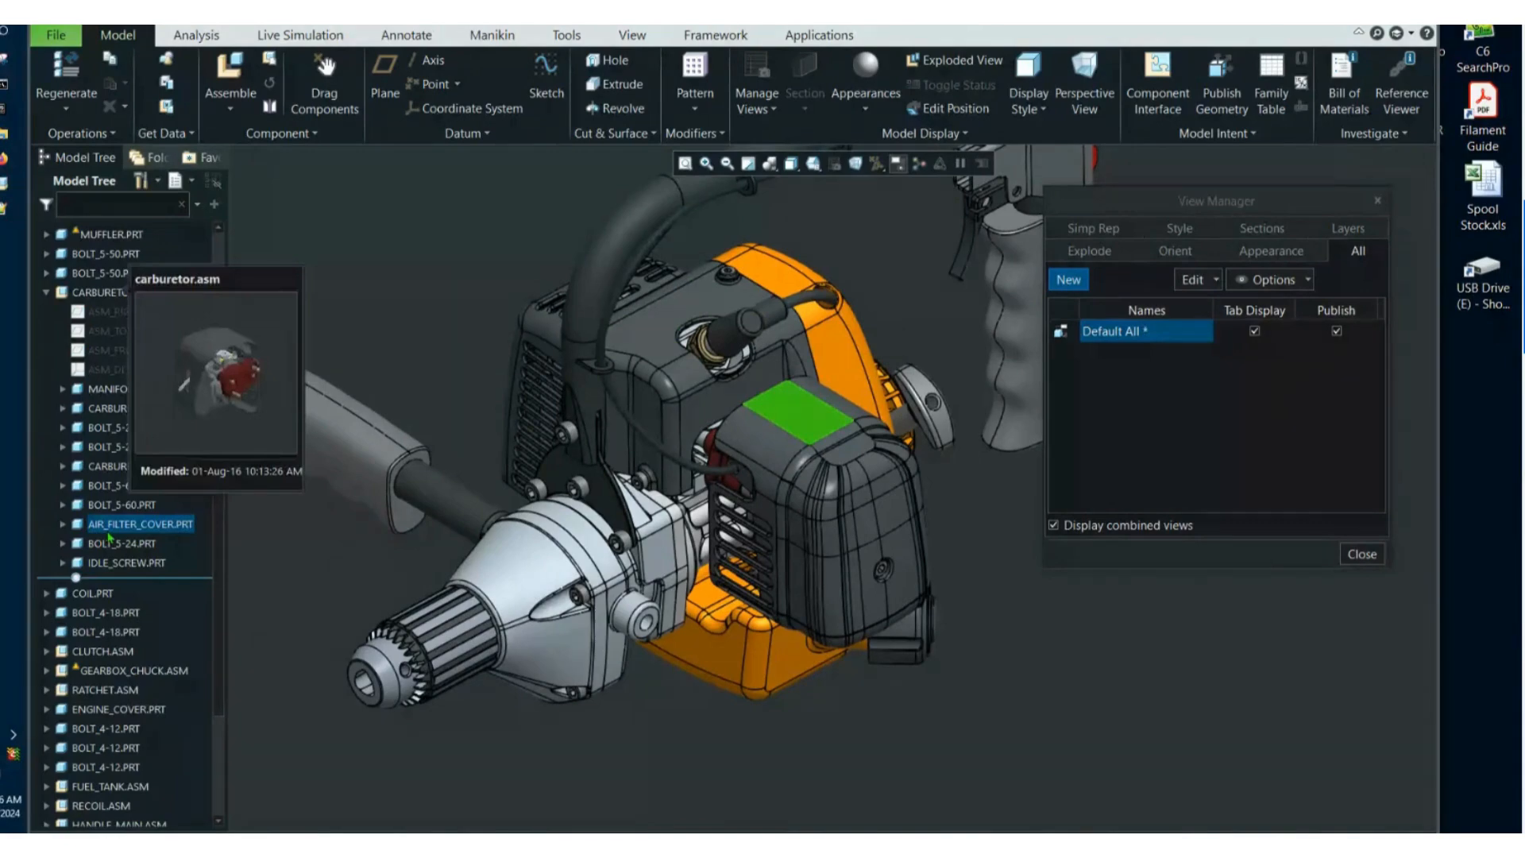
{"action": "left_click", "coordinate": [862, 775]}
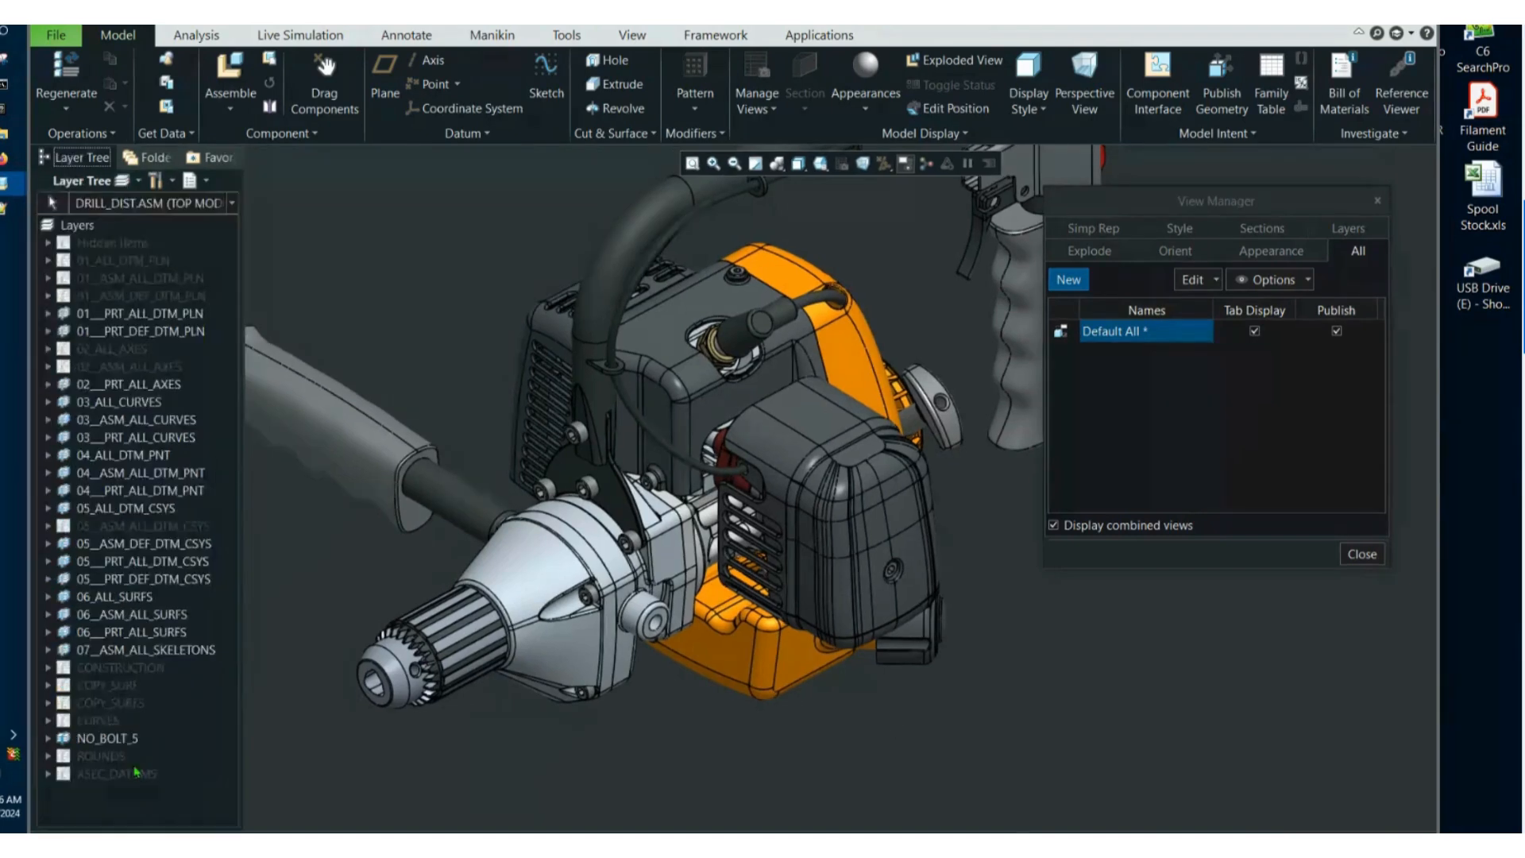
Check the contents of the CURVES and NO_BOLT_5 layers in the layer tree, and return to the model tree.
{"action": "left_click", "coordinate": [94, 721]}
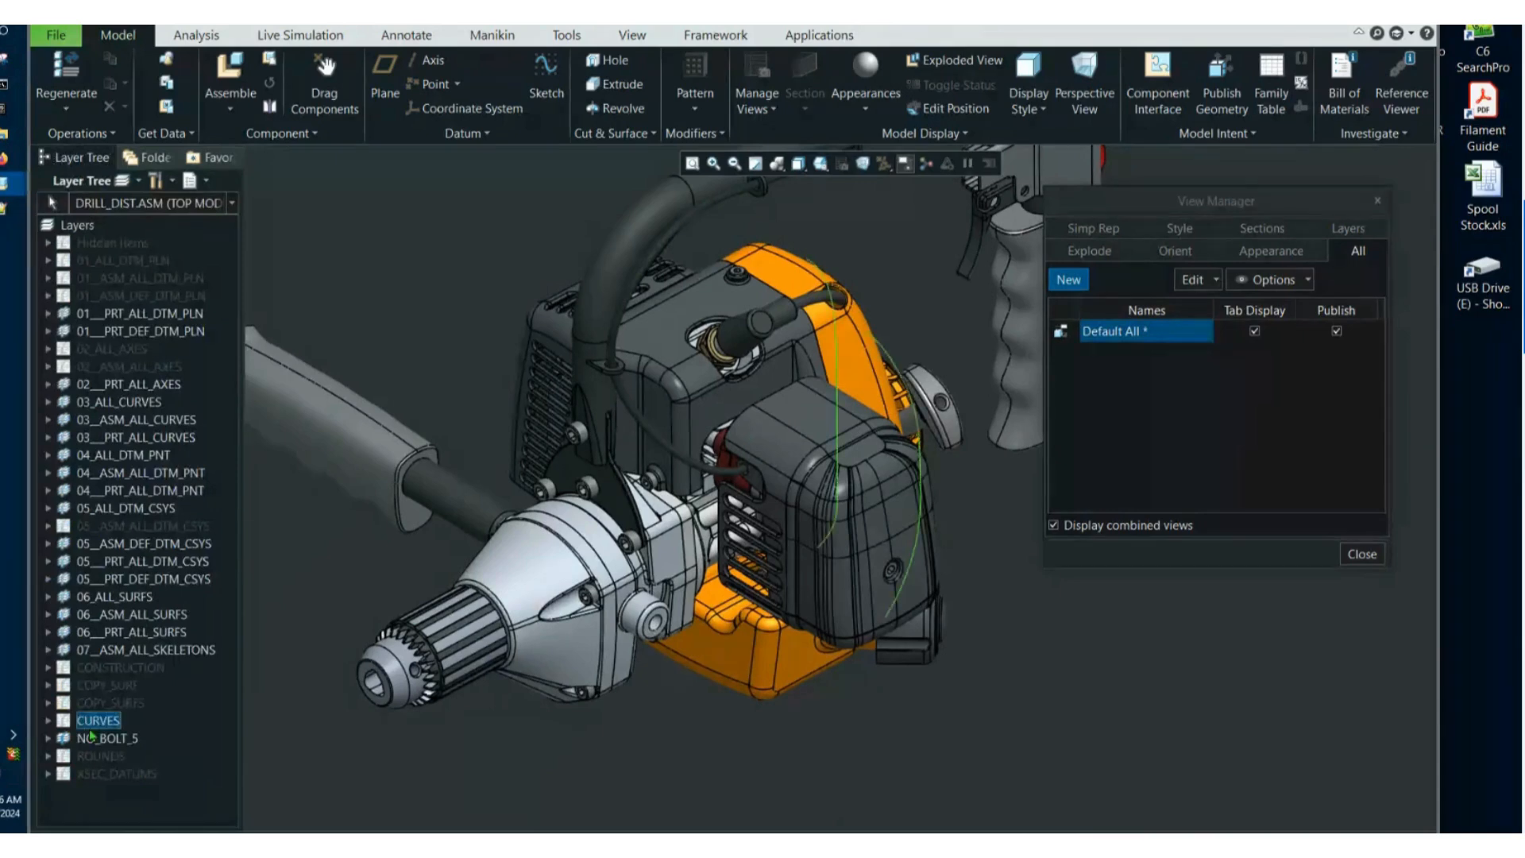
{"action": "left_click", "coordinate": [96, 740]}
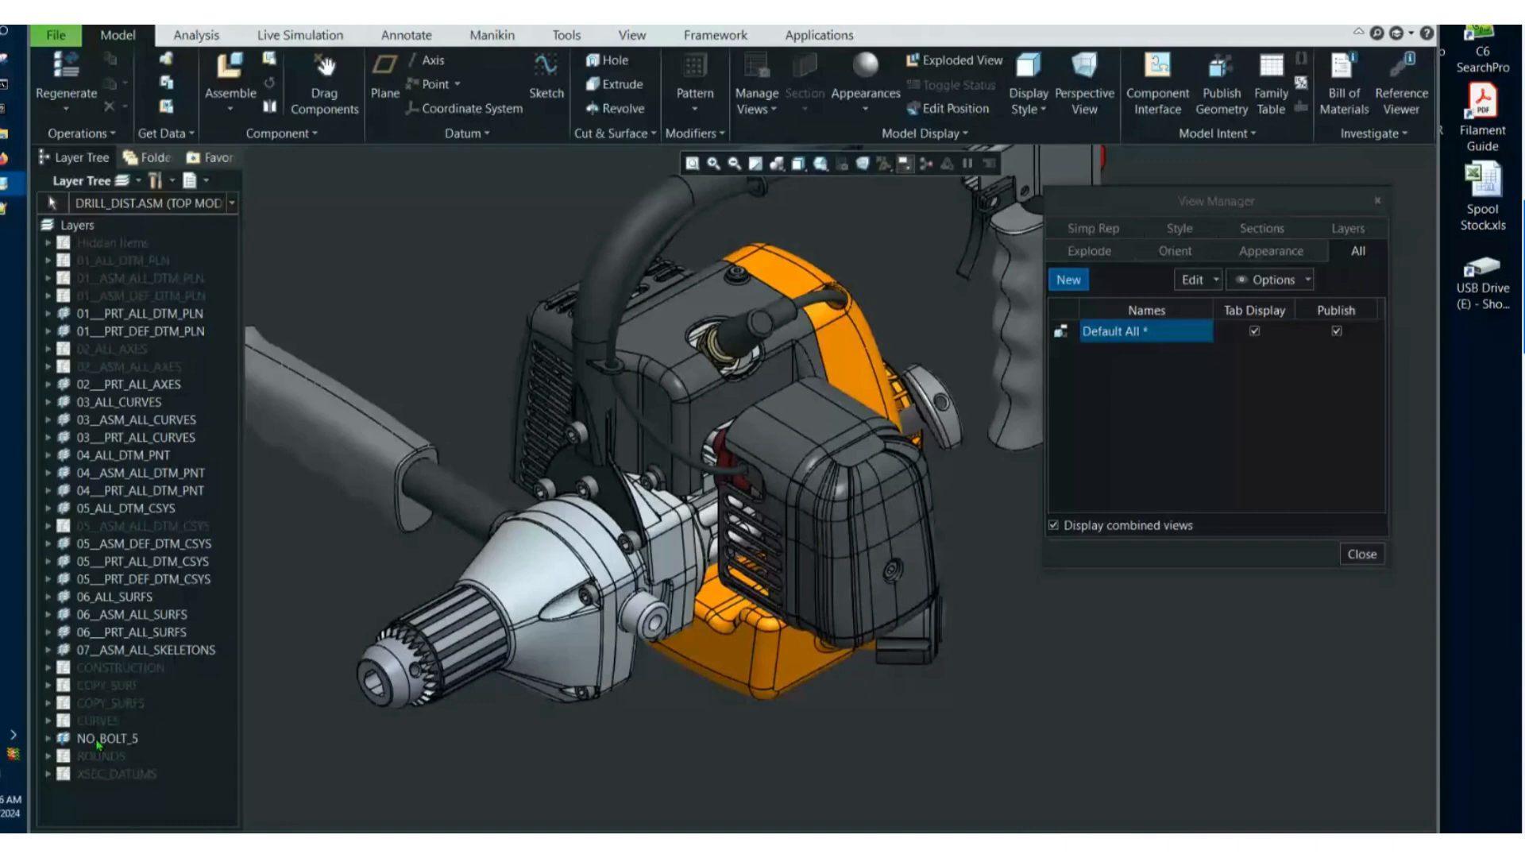
{"action": "left_click", "coordinate": [205, 181]}
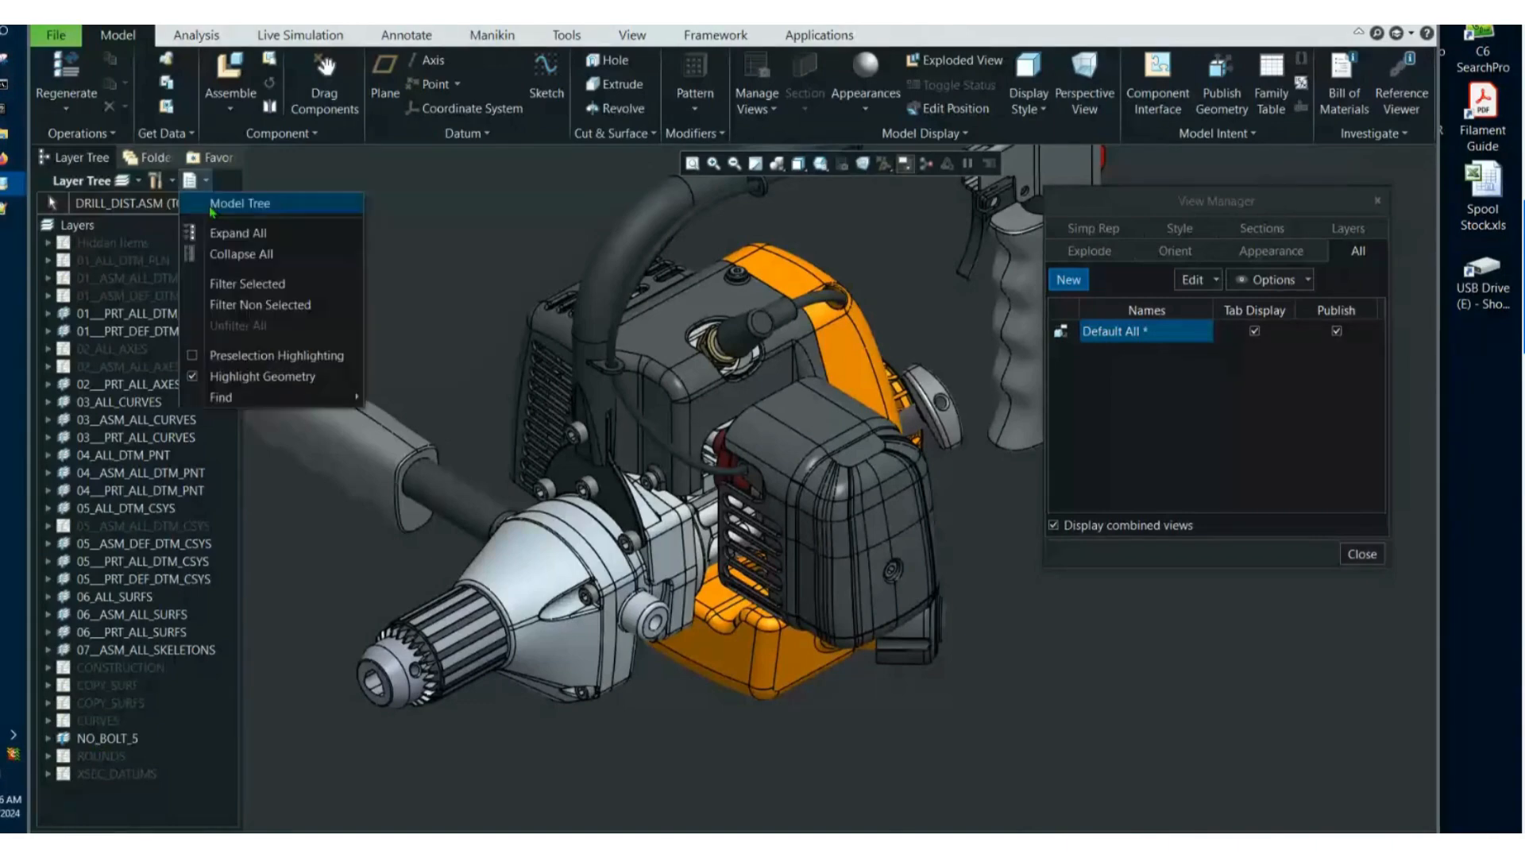
{"action": "left_click", "coordinate": [212, 208]}
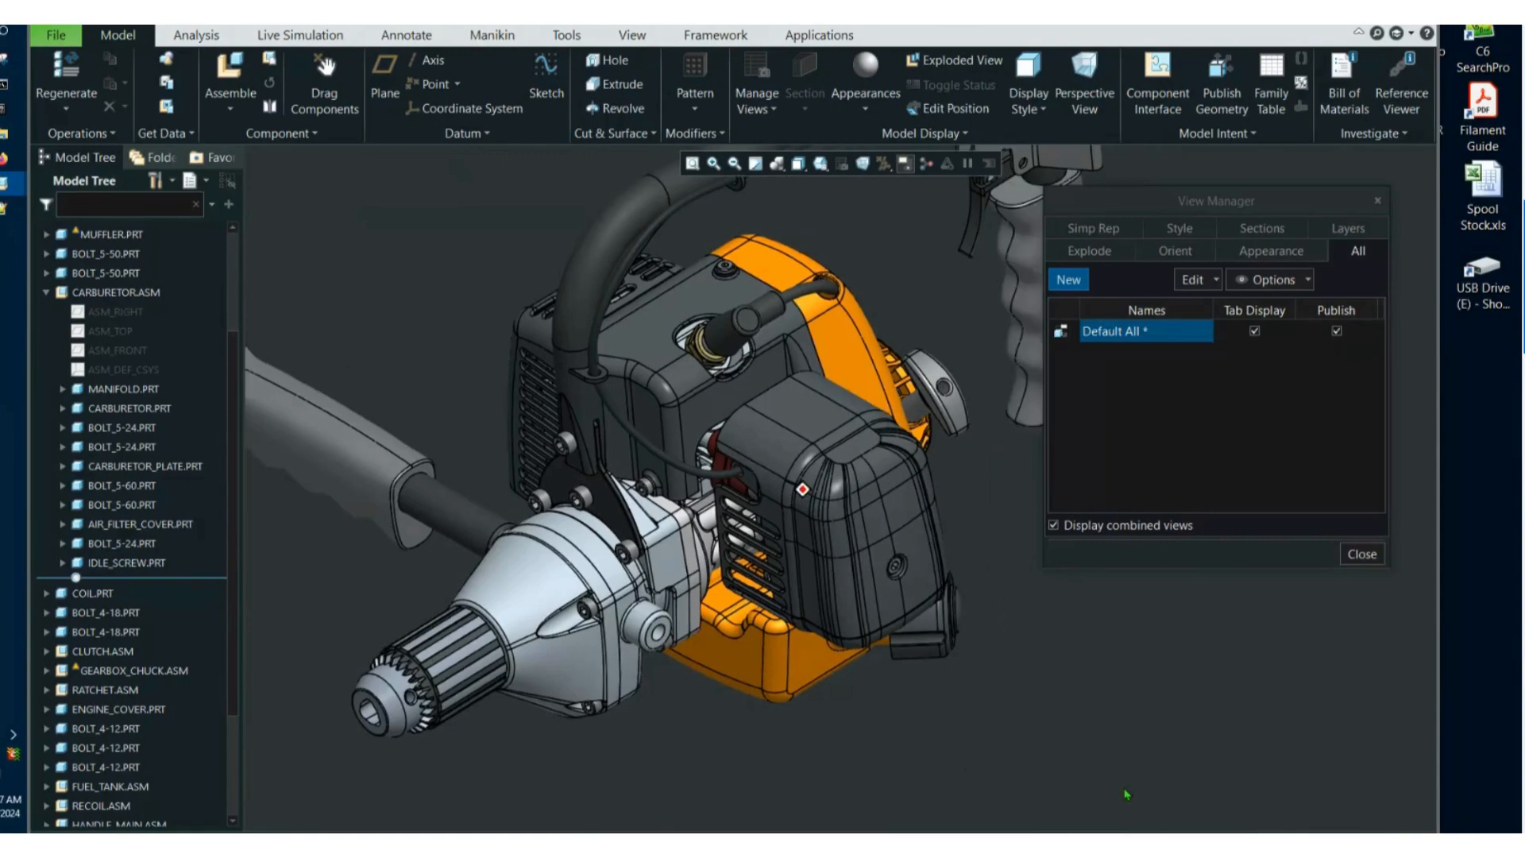
Create a simplified representation with the default name, set DRILL_DIST.ASM to Master Rep, and widen the component name column.
{"action": "left_click", "coordinate": [1106, 230]}
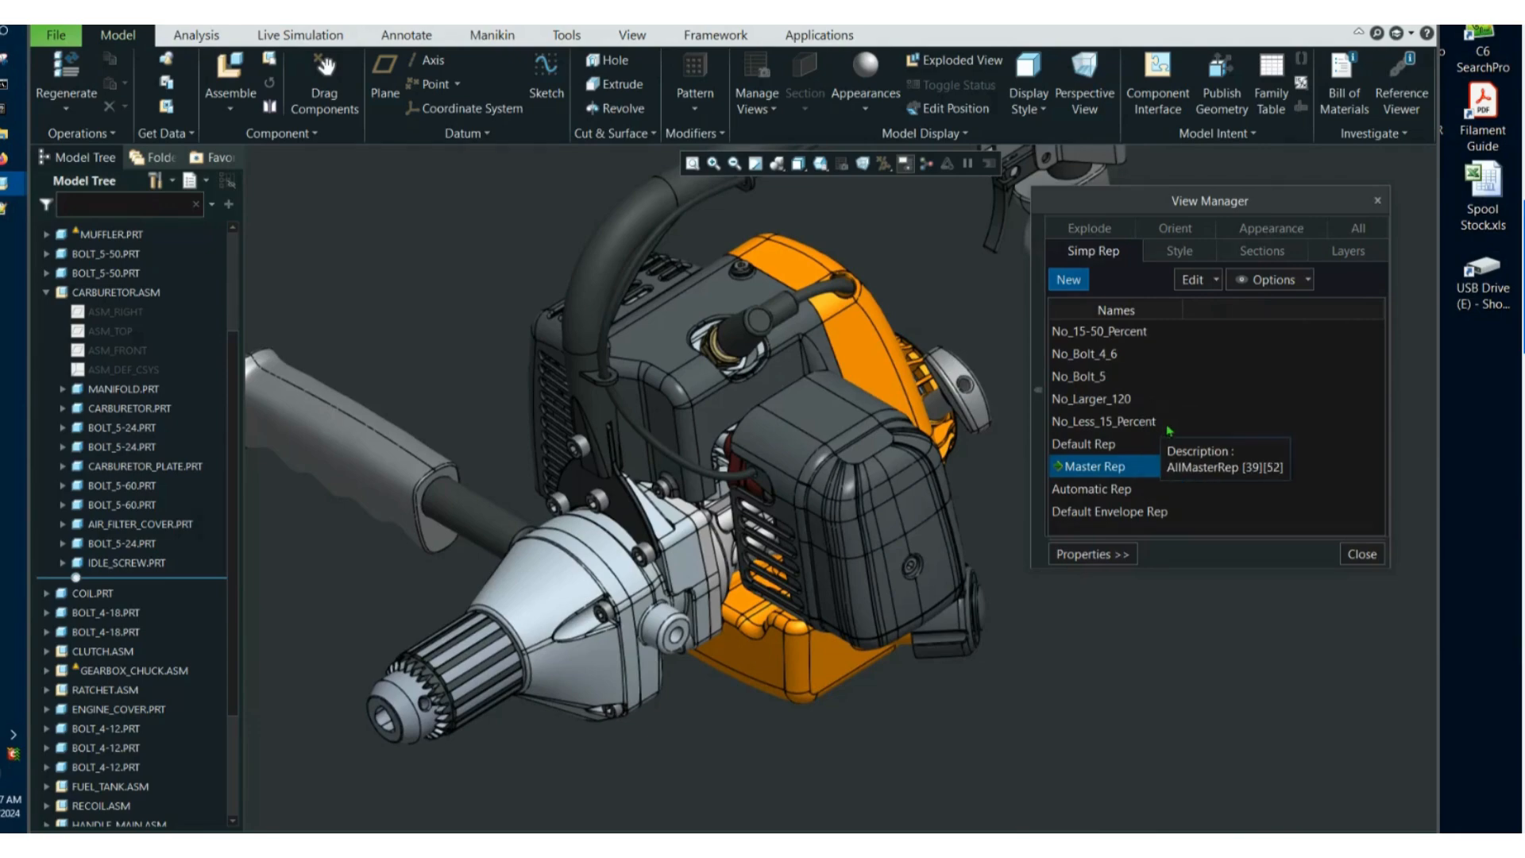
{"action": "left_click", "coordinate": [1066, 280]}
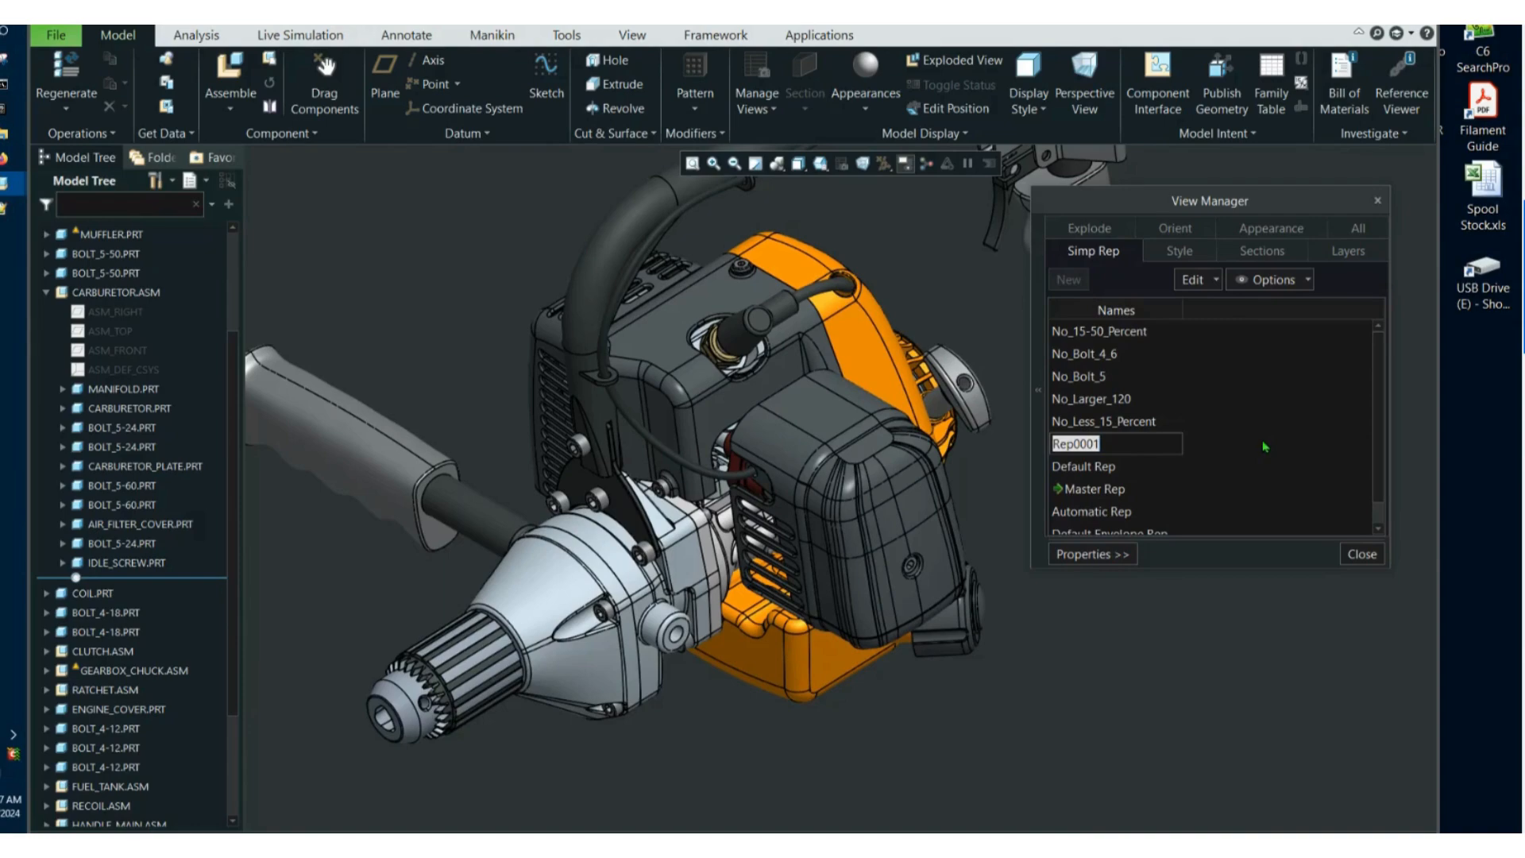
{"action": "key", "text": "Return"}
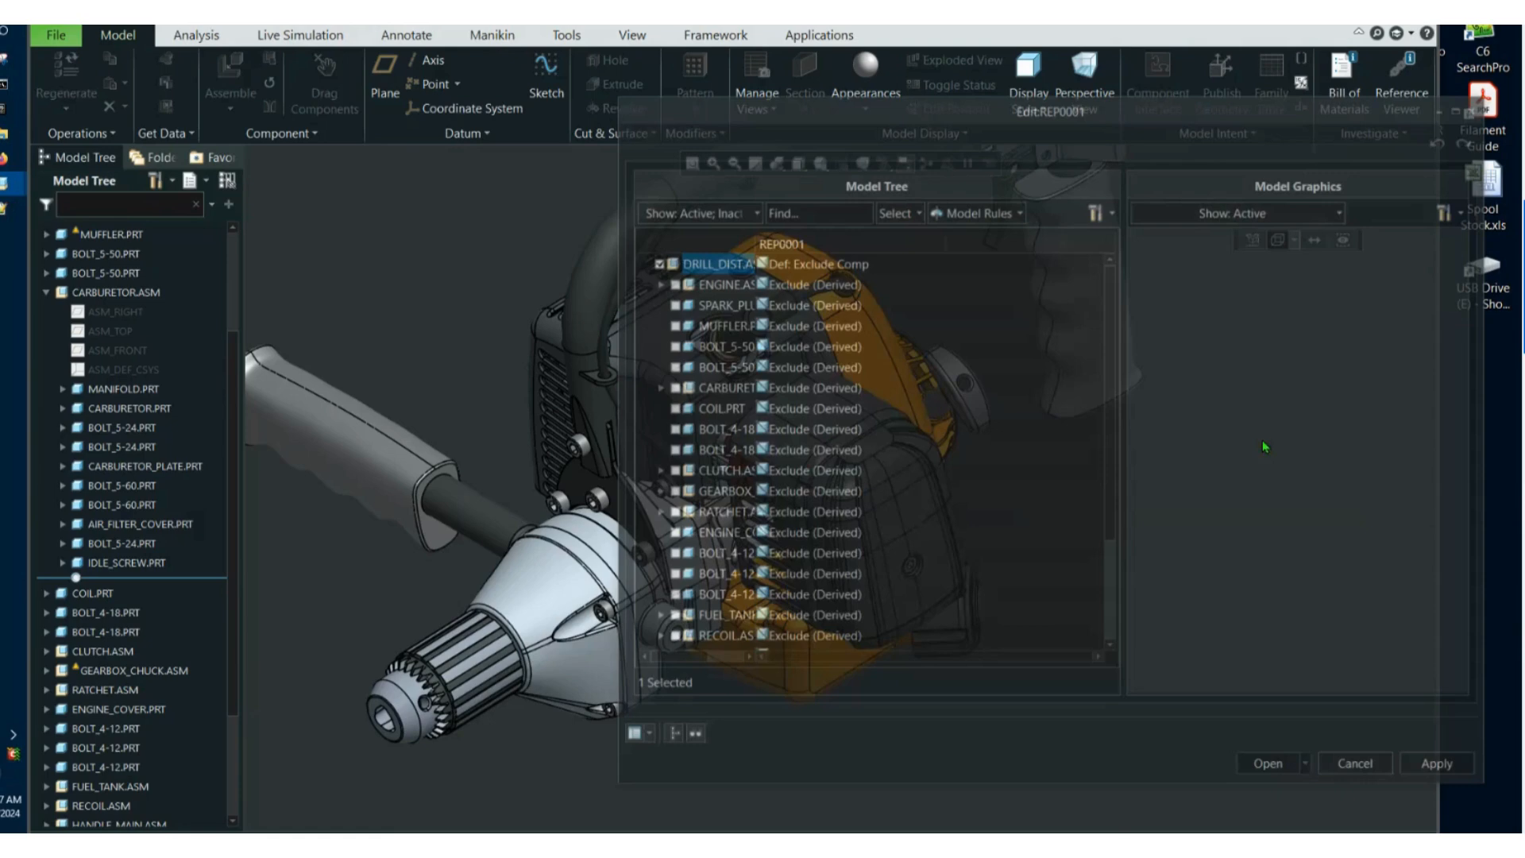
{"action": "left_click_drag", "start_coordinate": [756, 242], "coordinate": [839, 241]}
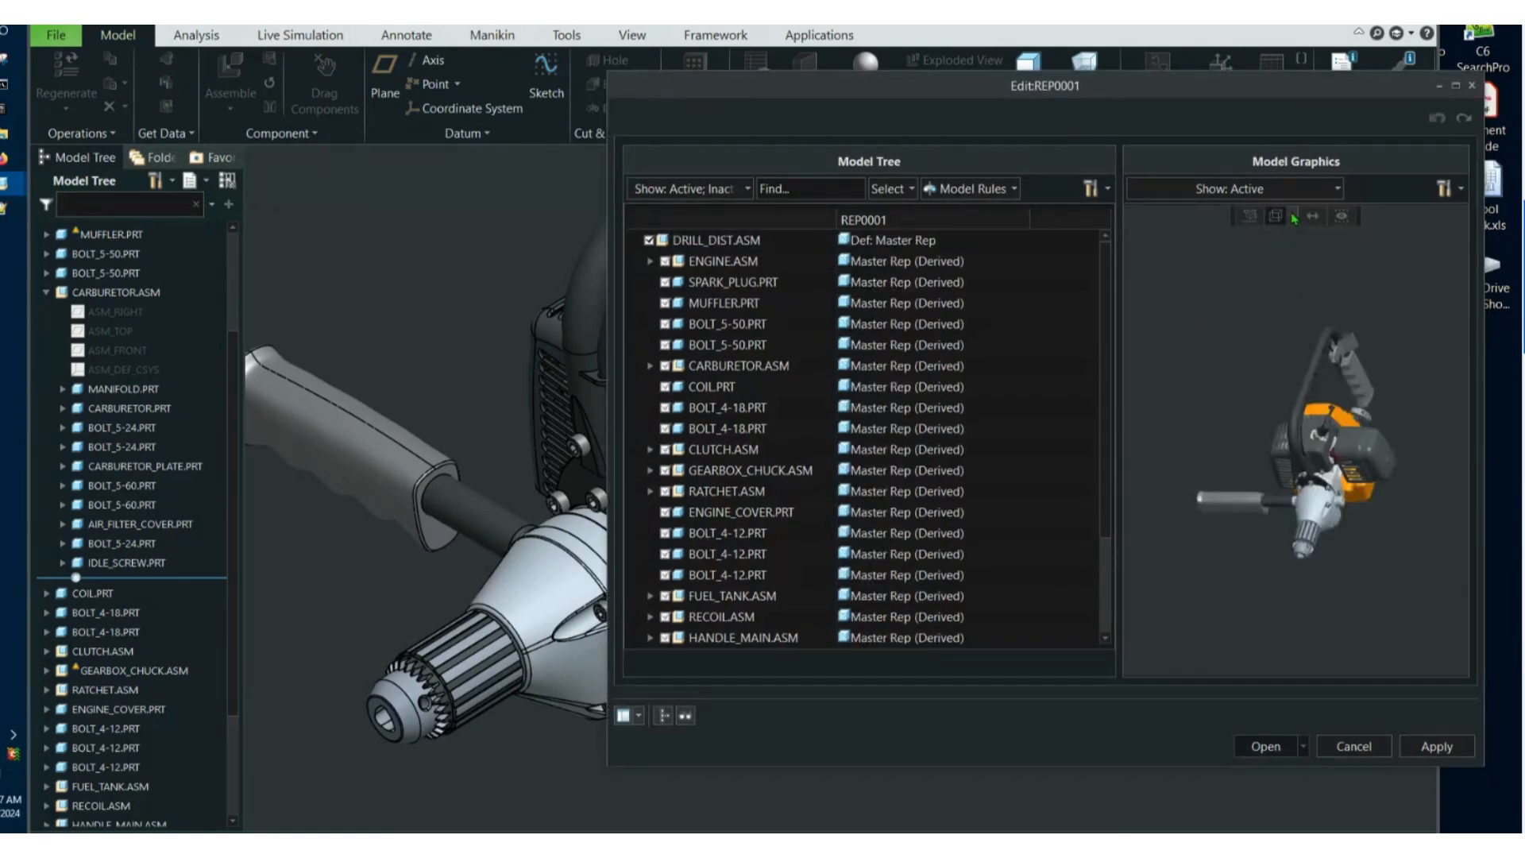
Select DRILL_DIST.ASM, remove the internal components from the selection, and set the remaining outer components to Exclude.
{"action": "left_click", "coordinate": [734, 242]}
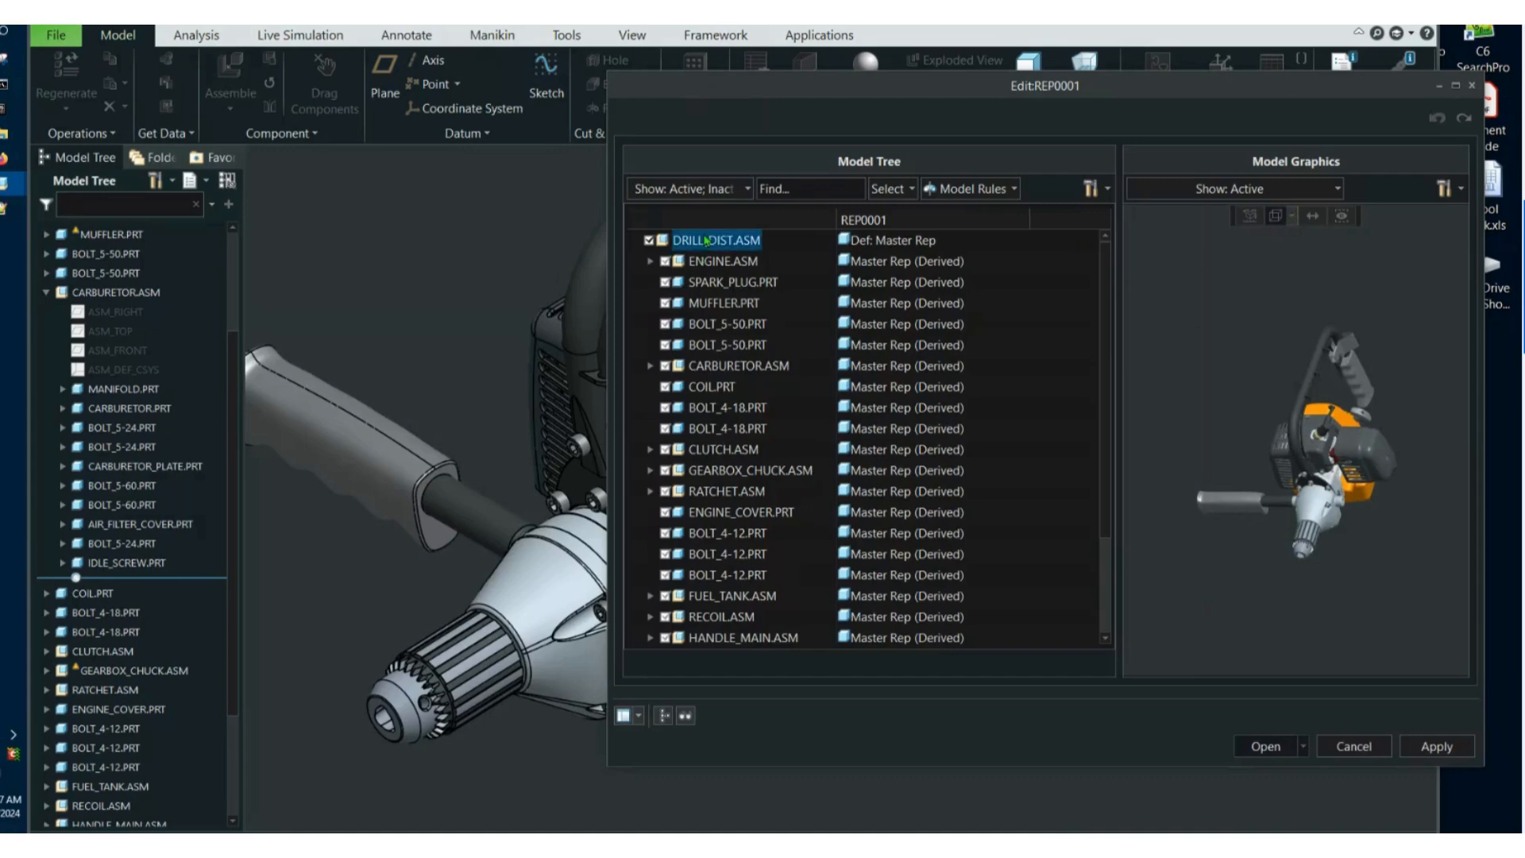
{"action": "left_click", "coordinate": [1291, 215]}
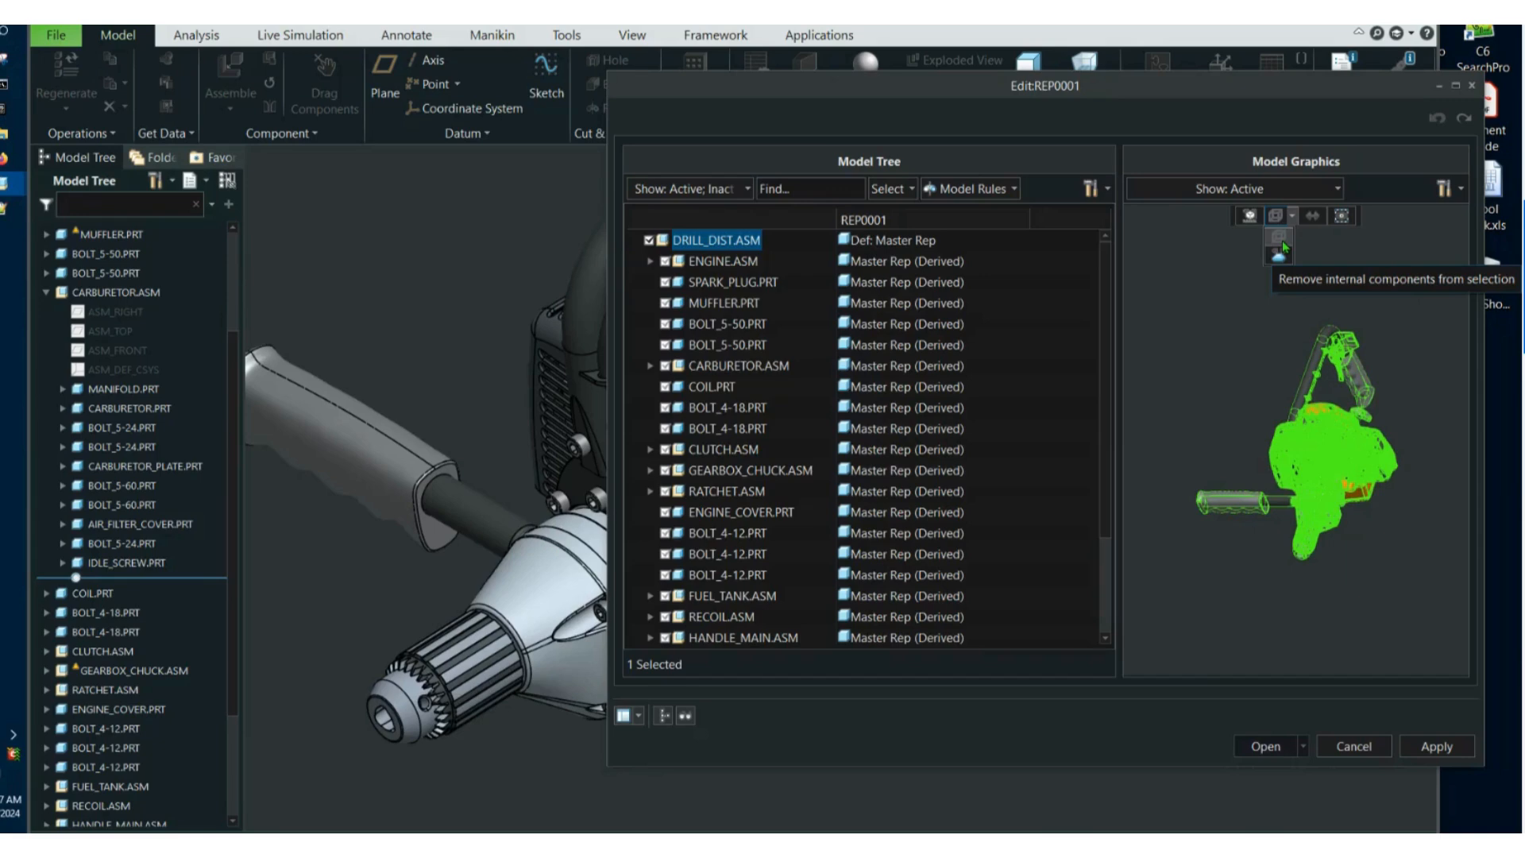
{"action": "left_click", "coordinate": [1282, 240]}
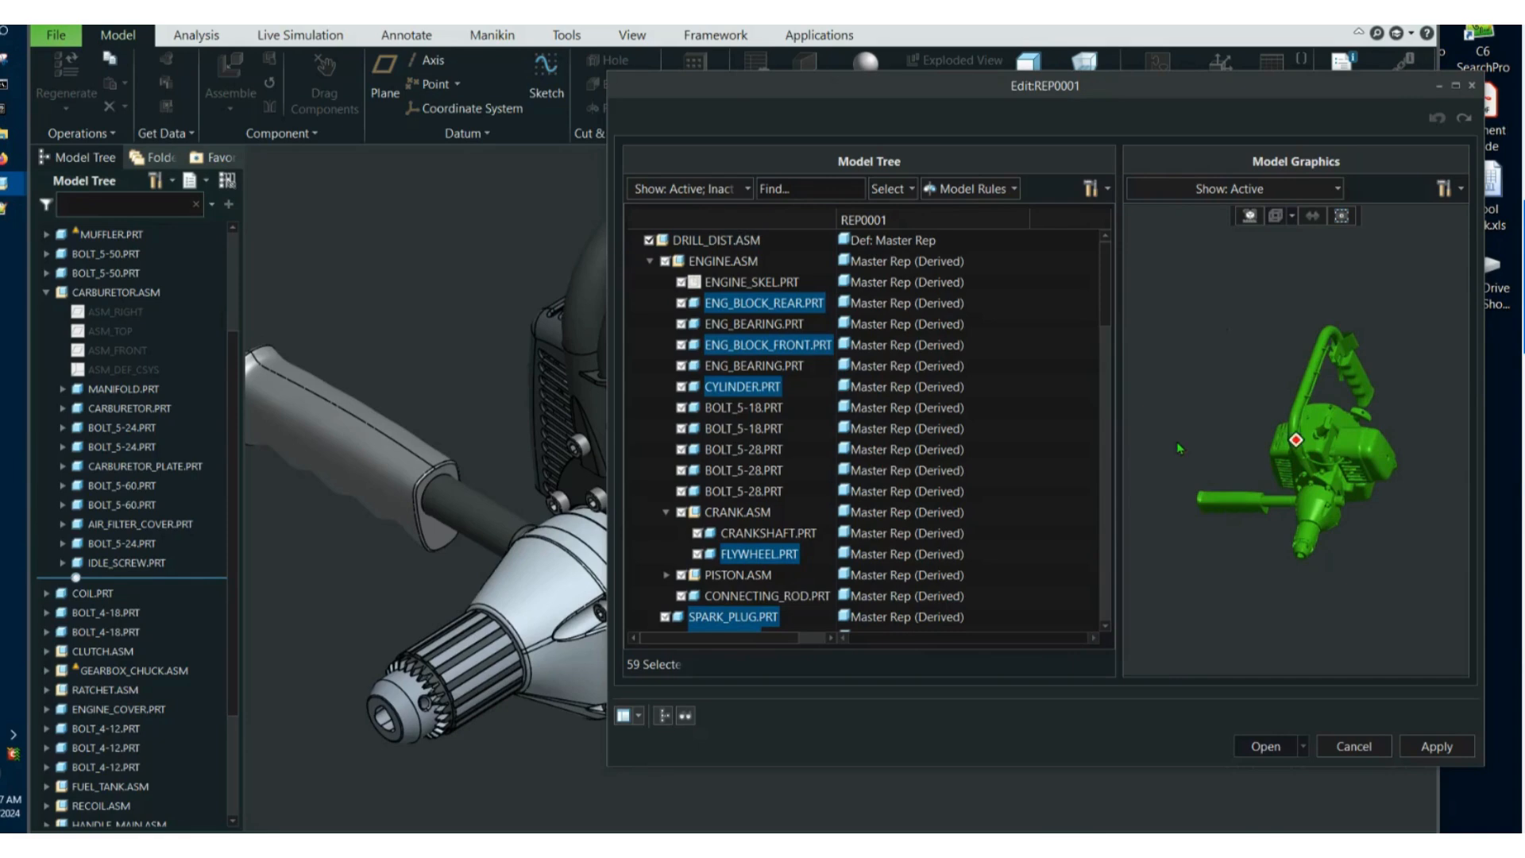
{"action": "right_click", "coordinate": [771, 312]}
{"action": "mouse_move", "coordinate": [890, 317]}
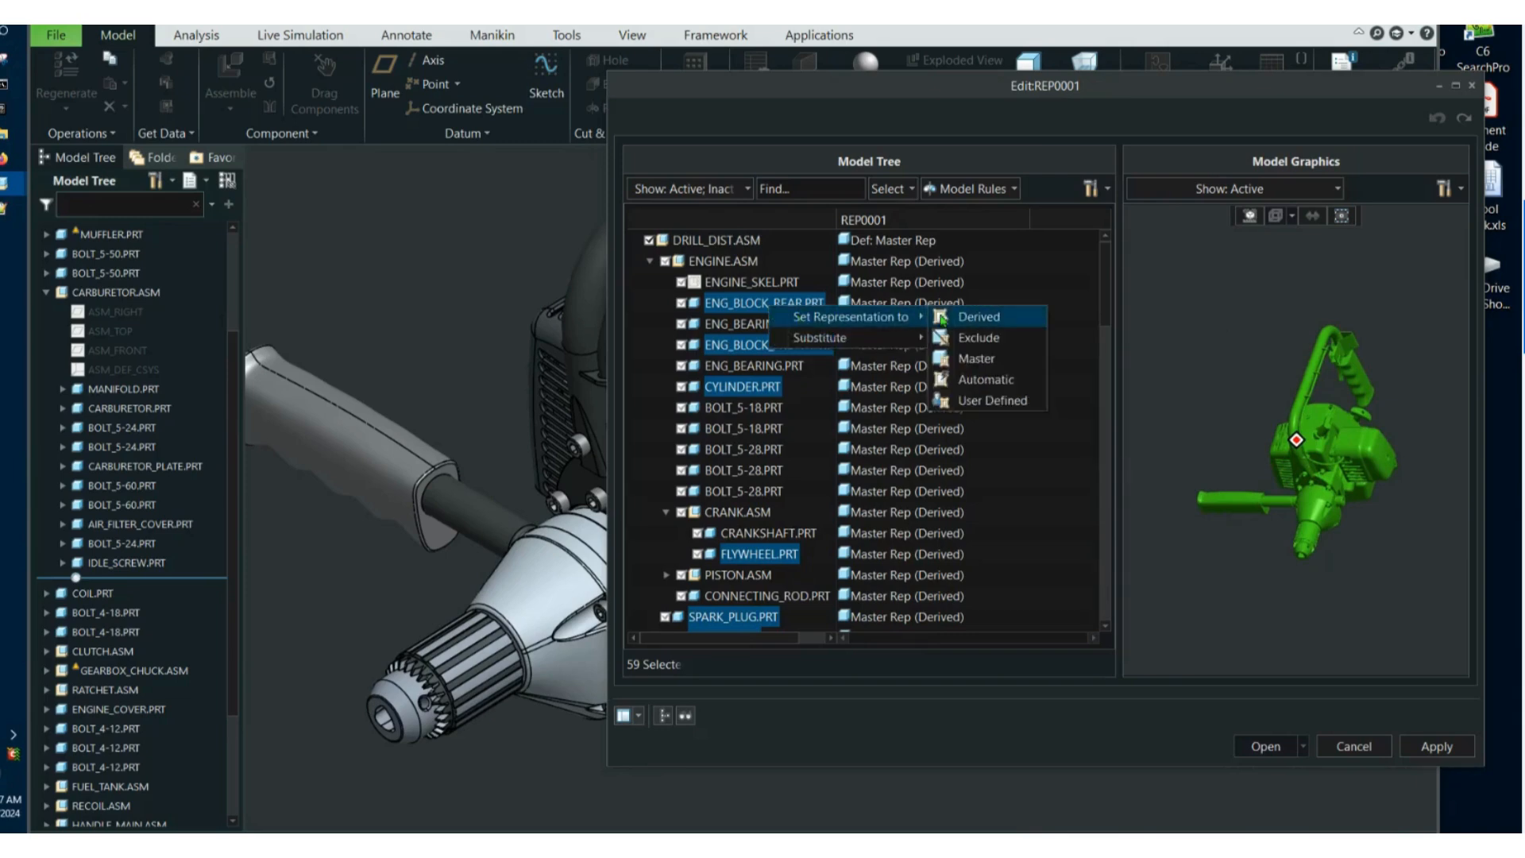
{"action": "left_click", "coordinate": [962, 337]}
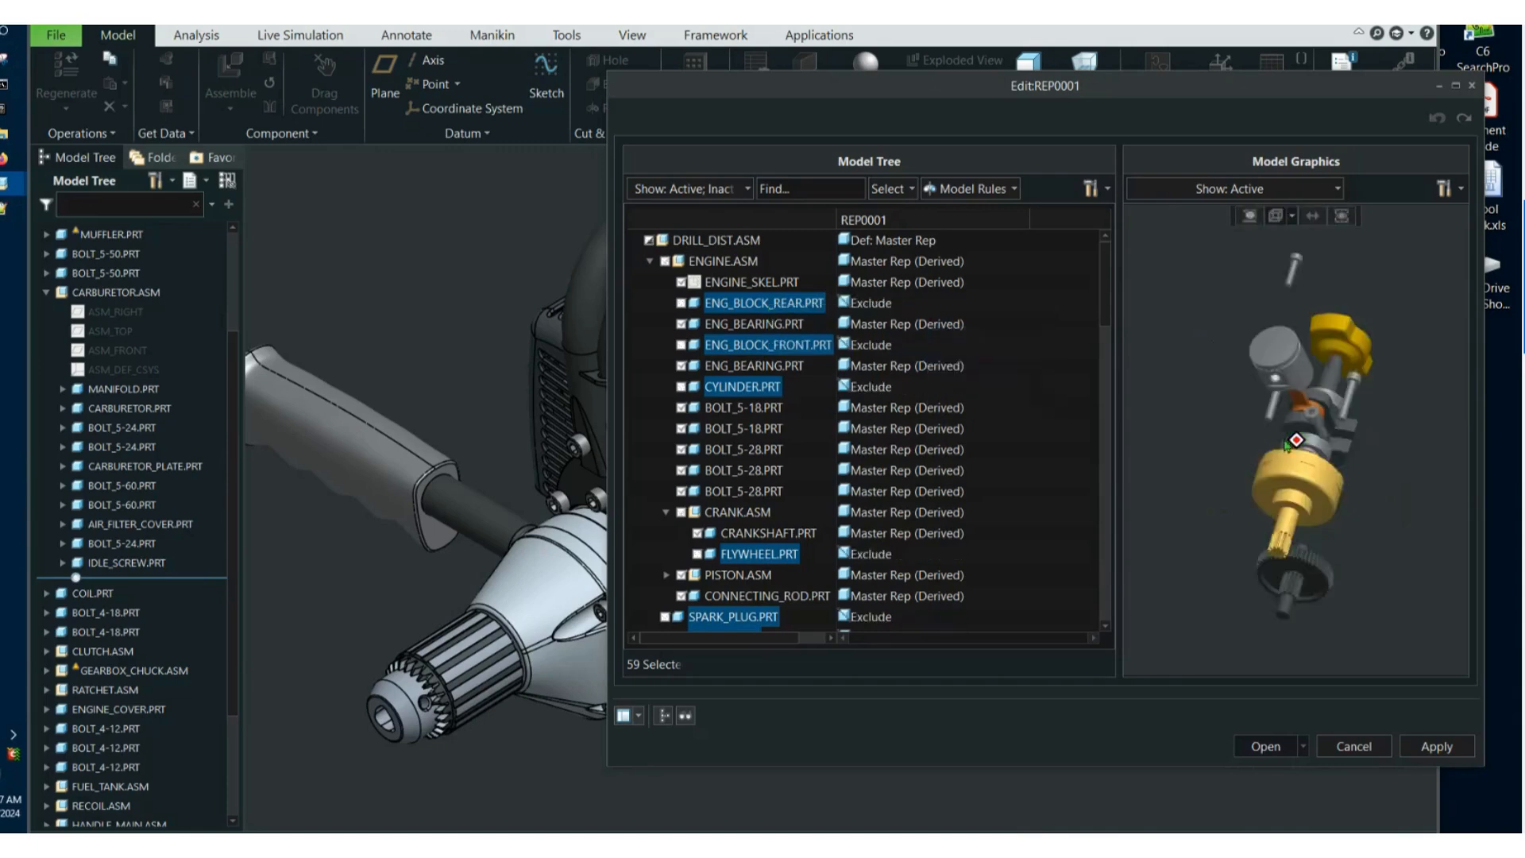
Inspect the remaining internal components in the preview, apply the representation's definition and open it.
{"action": "middle_click_drag", "start_coordinate": [1292, 513], "coordinate": [1322, 601]}
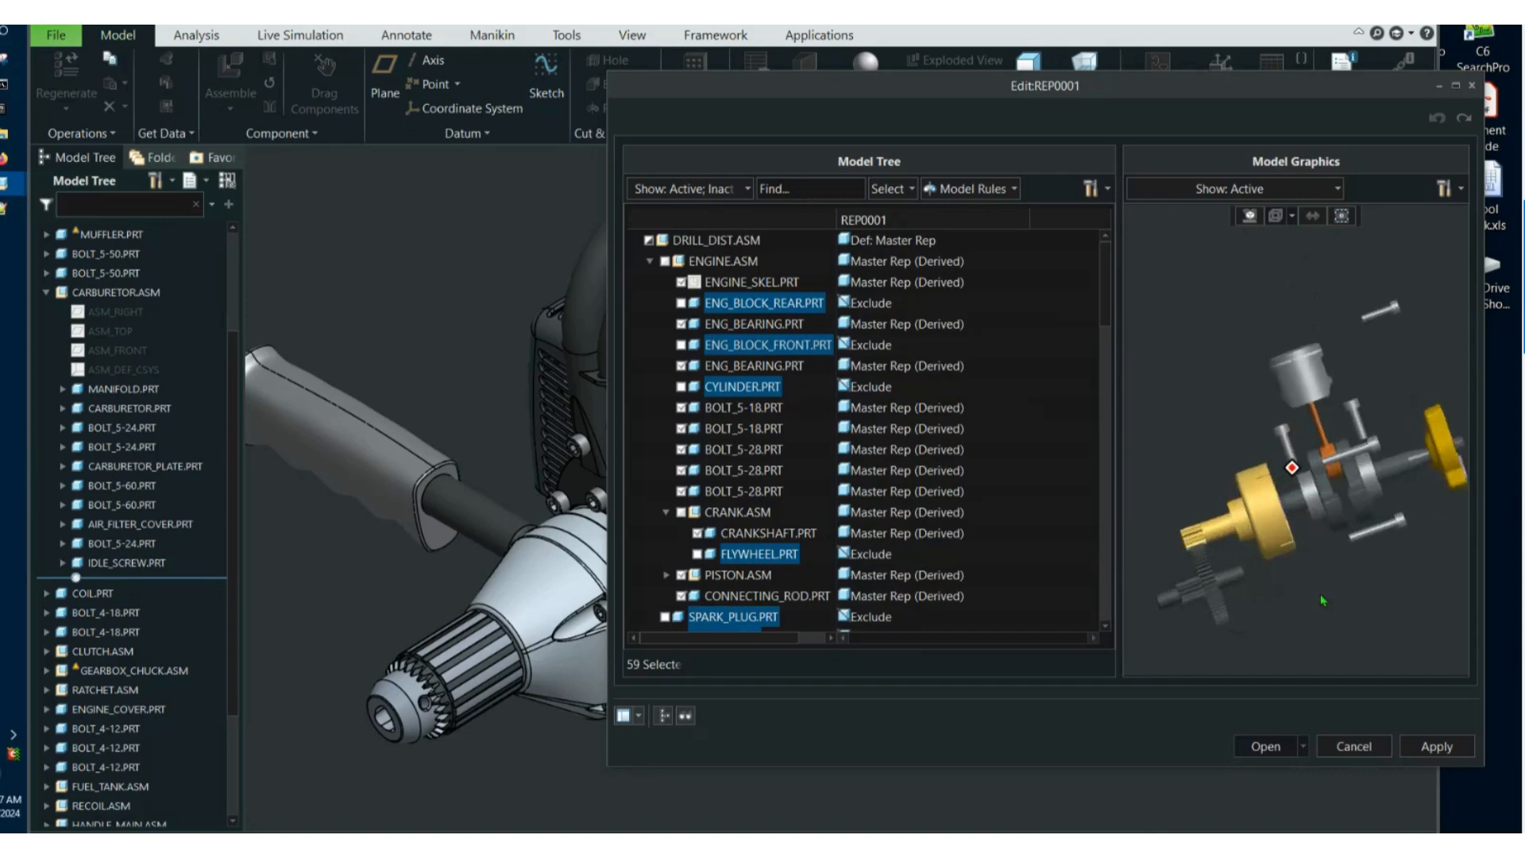
{"action": "left_click", "coordinate": [1435, 745]}
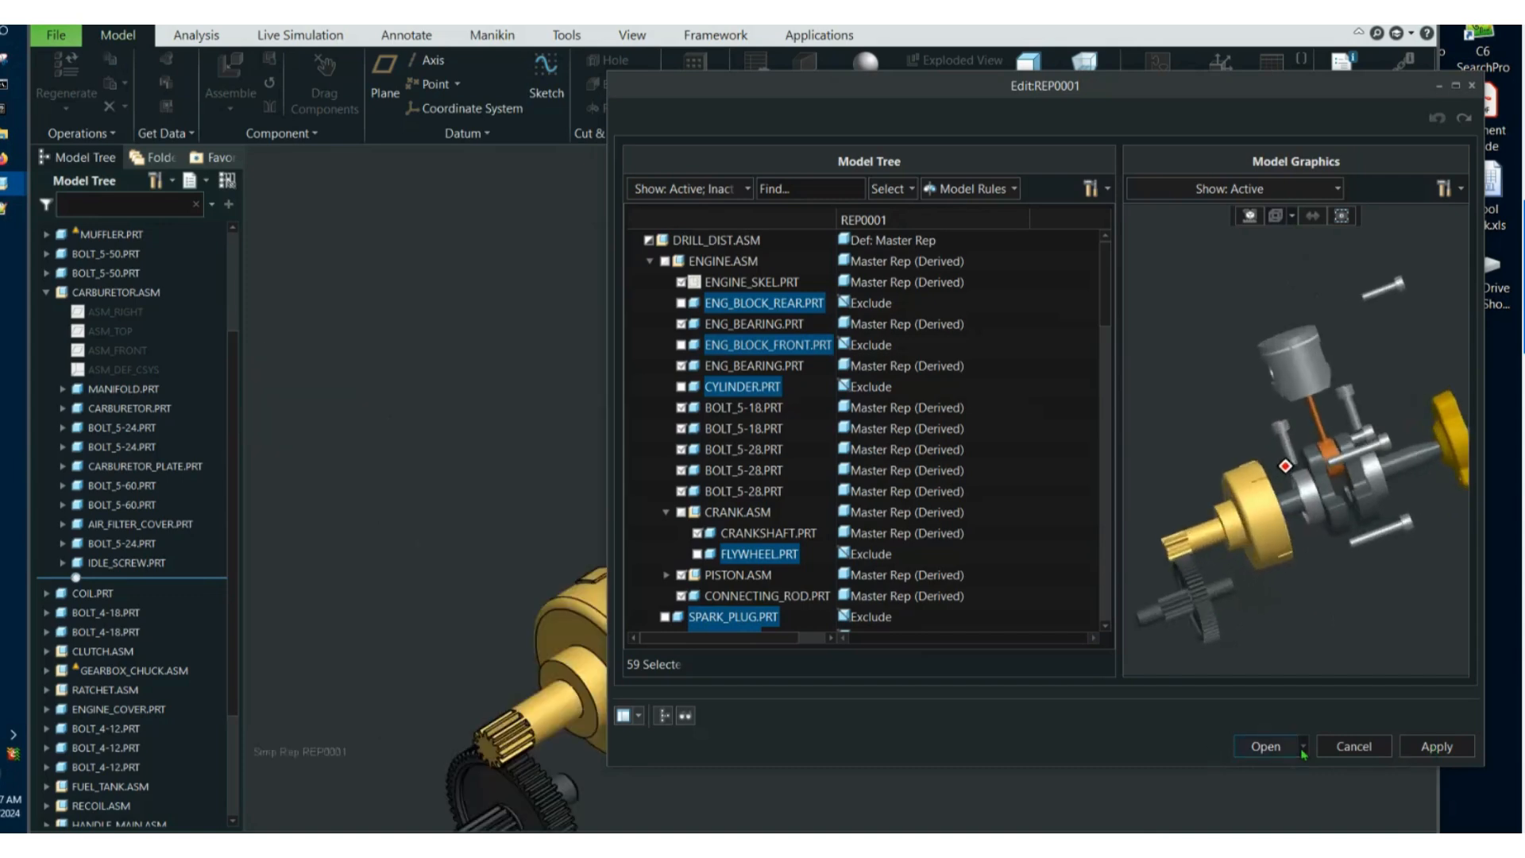
{"action": "left_click", "coordinate": [1260, 746]}
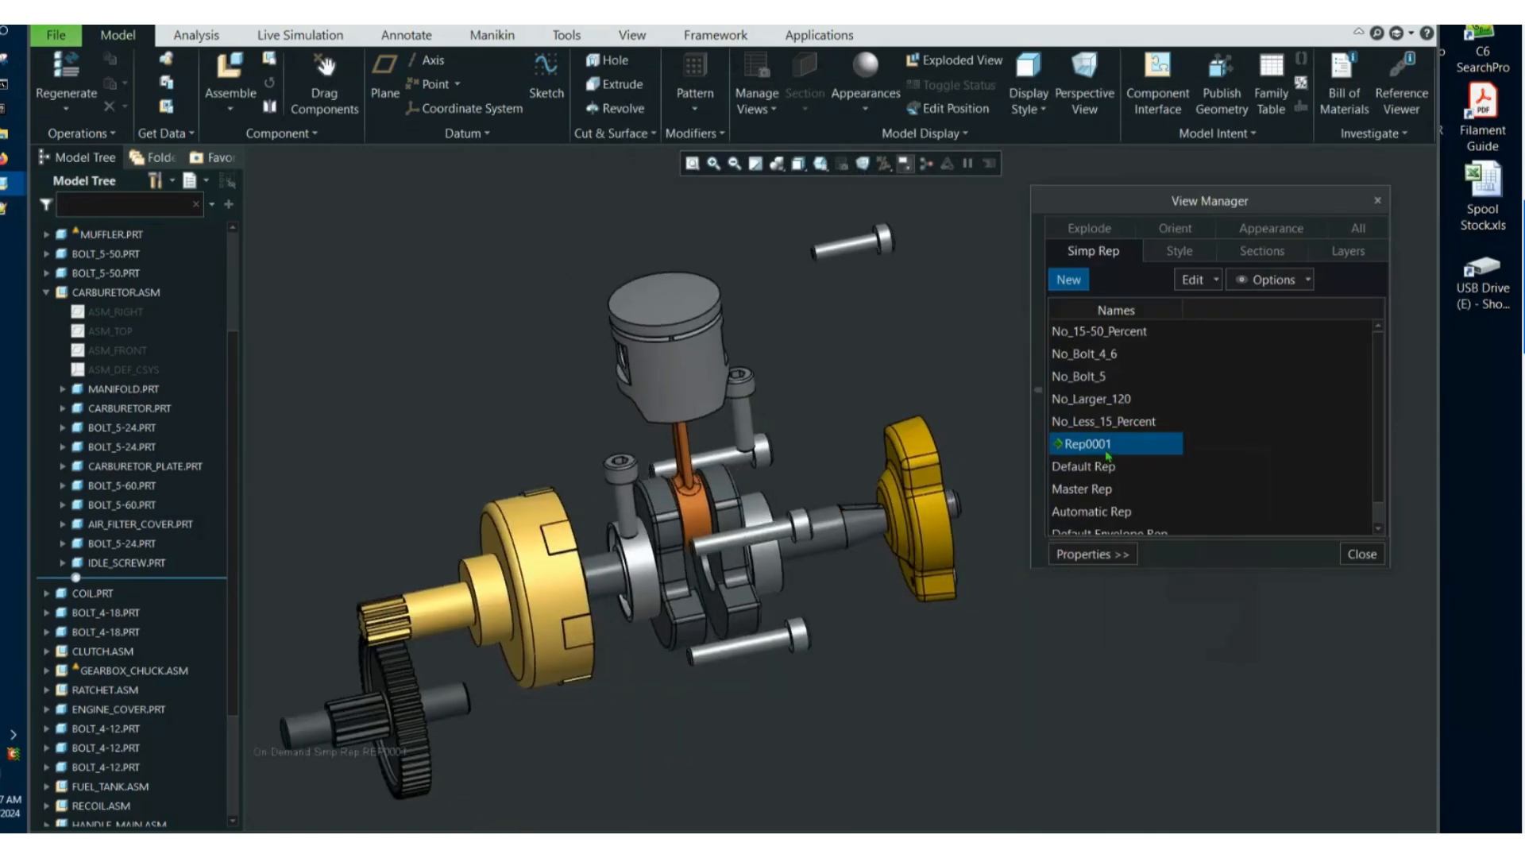
Redefine Rep0001 and exclude the six loose bolts around the piston and crankshaft, picking them in the model.
{"action": "right_click", "coordinate": [1107, 456]}
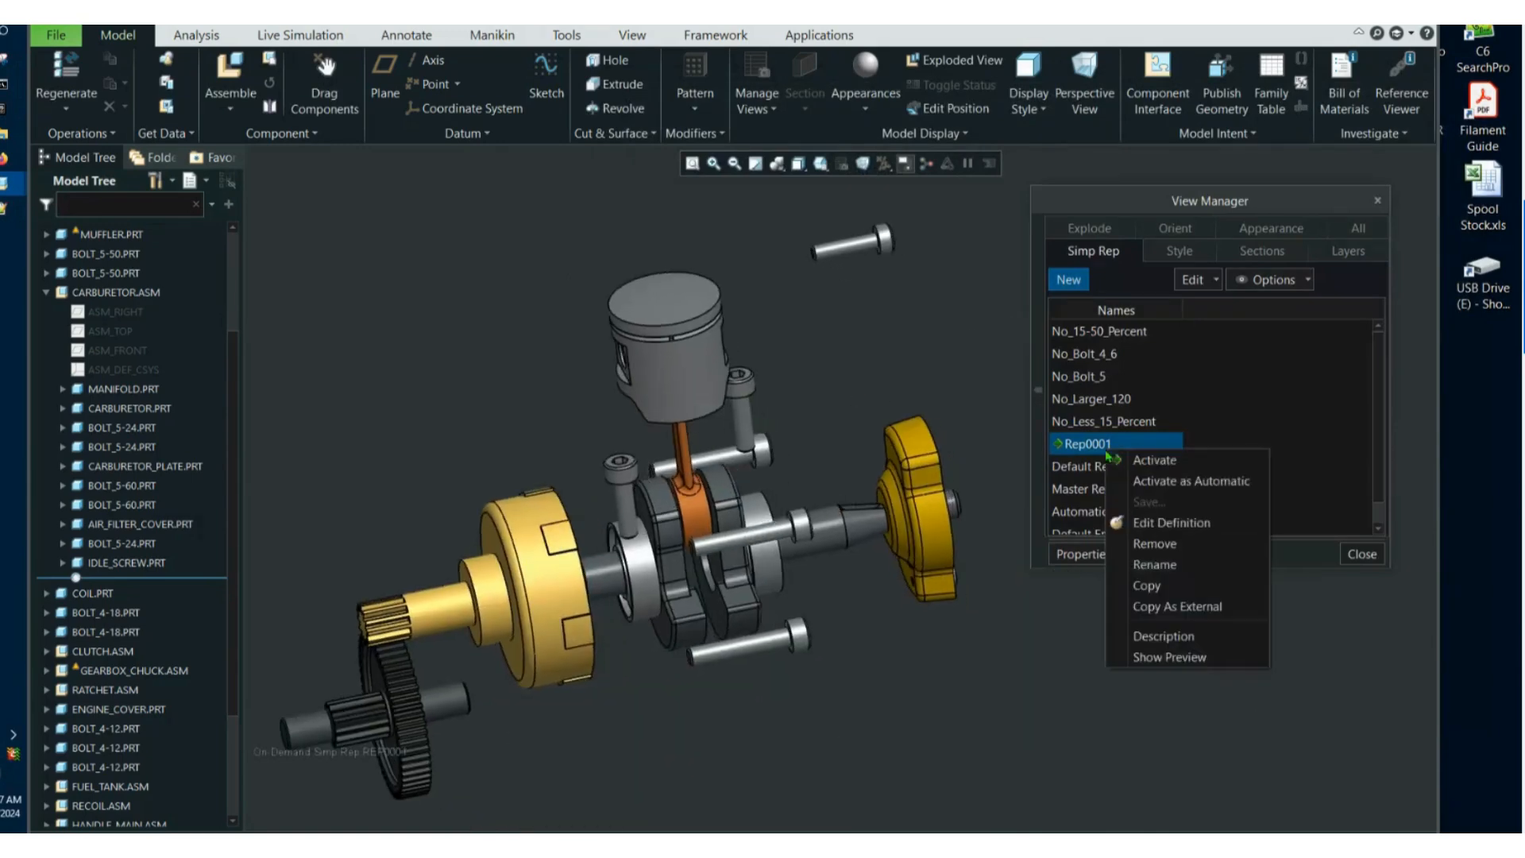
{"action": "left_click", "coordinate": [1153, 523]}
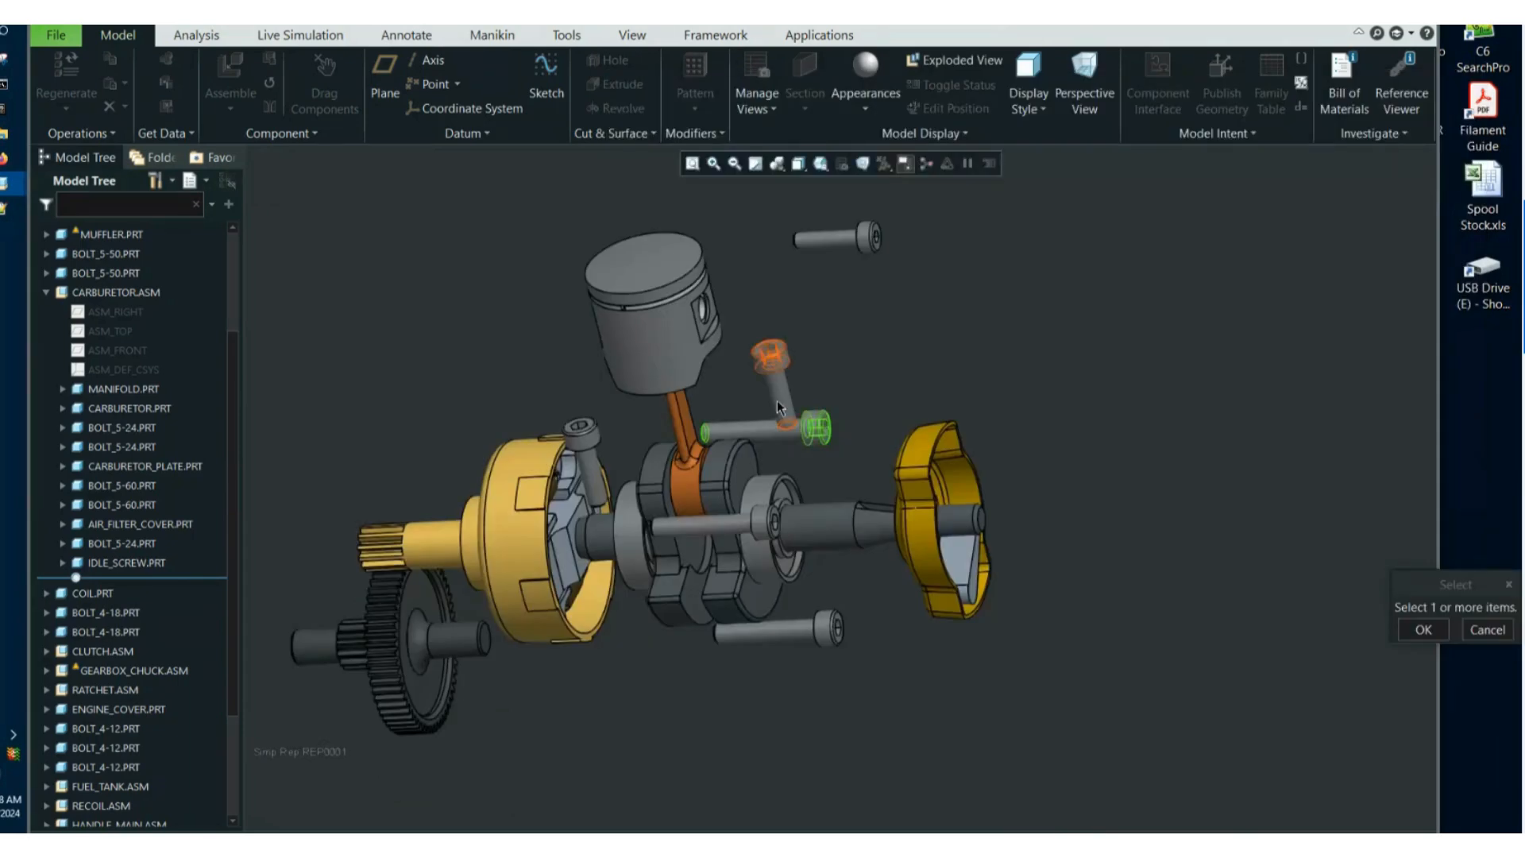
{"action": "left_click", "coordinate": [781, 396]}
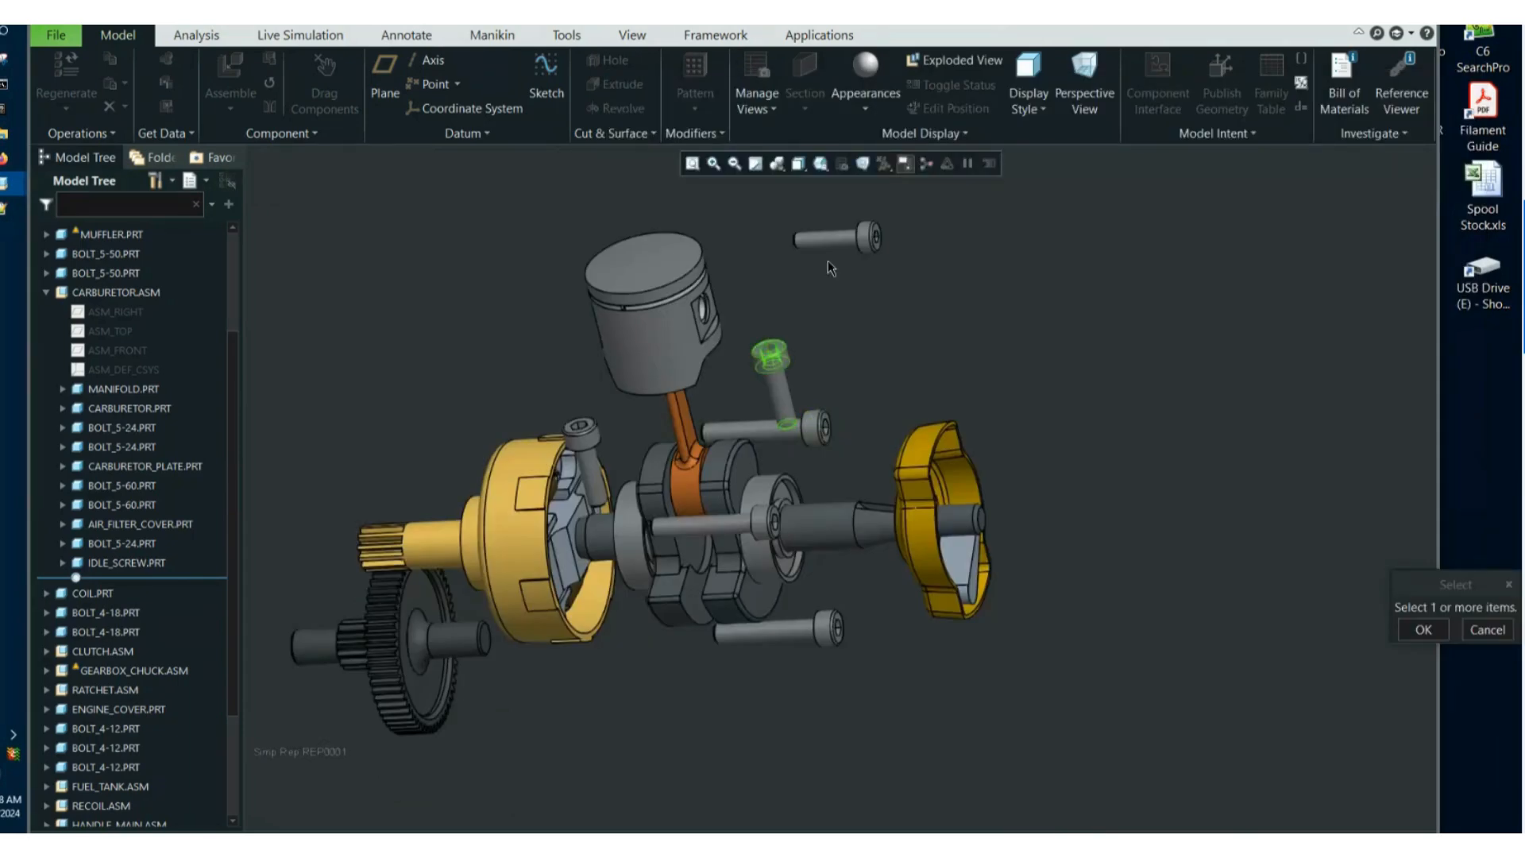
{"action": "left_click", "coordinate": [761, 522]}
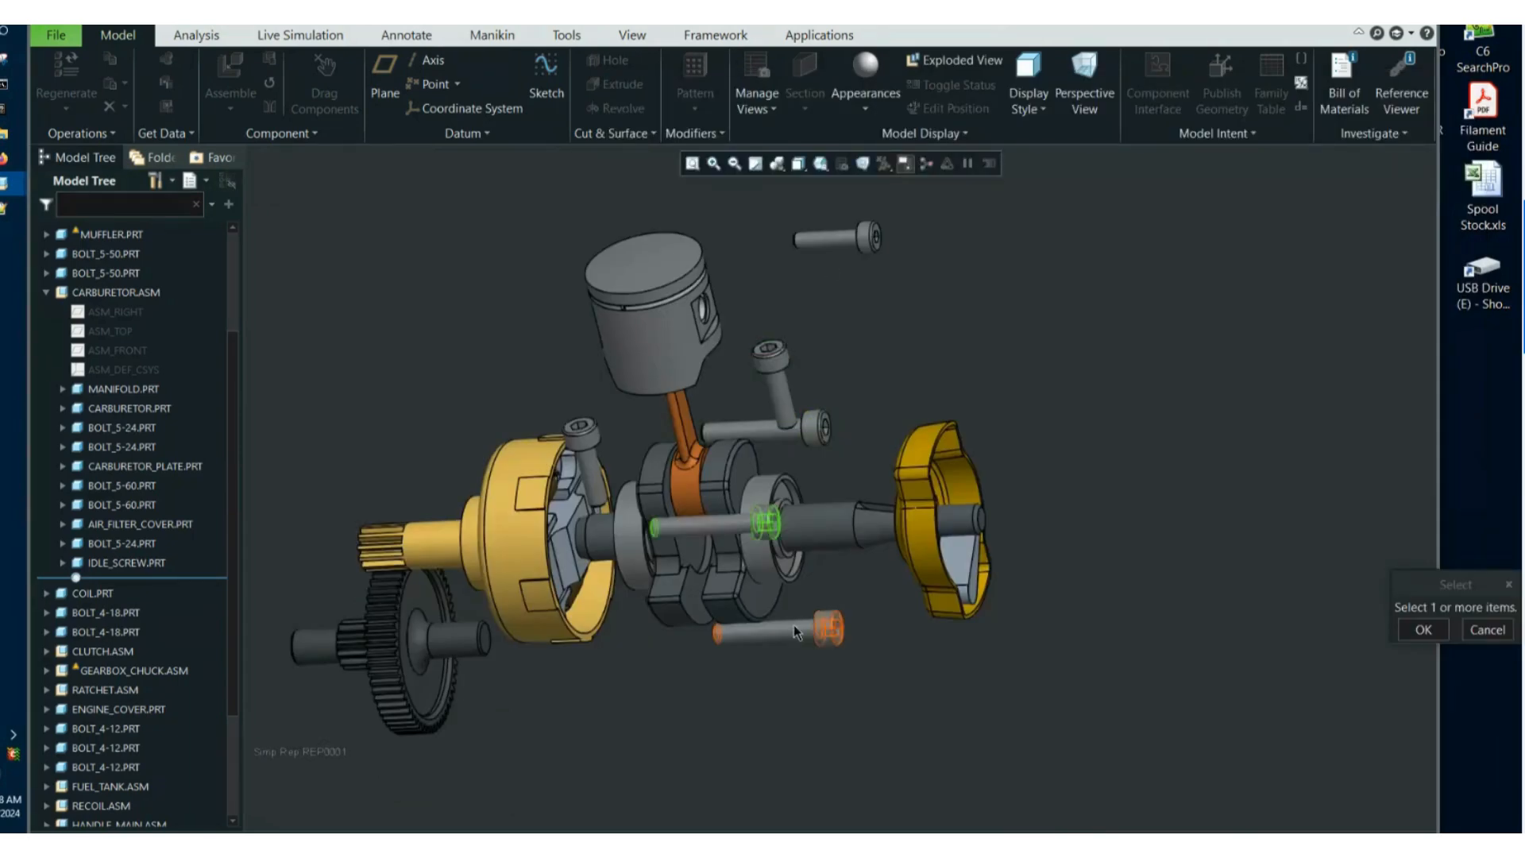
{"action": "left_click", "coordinate": [800, 631], "text": "ctrl"}
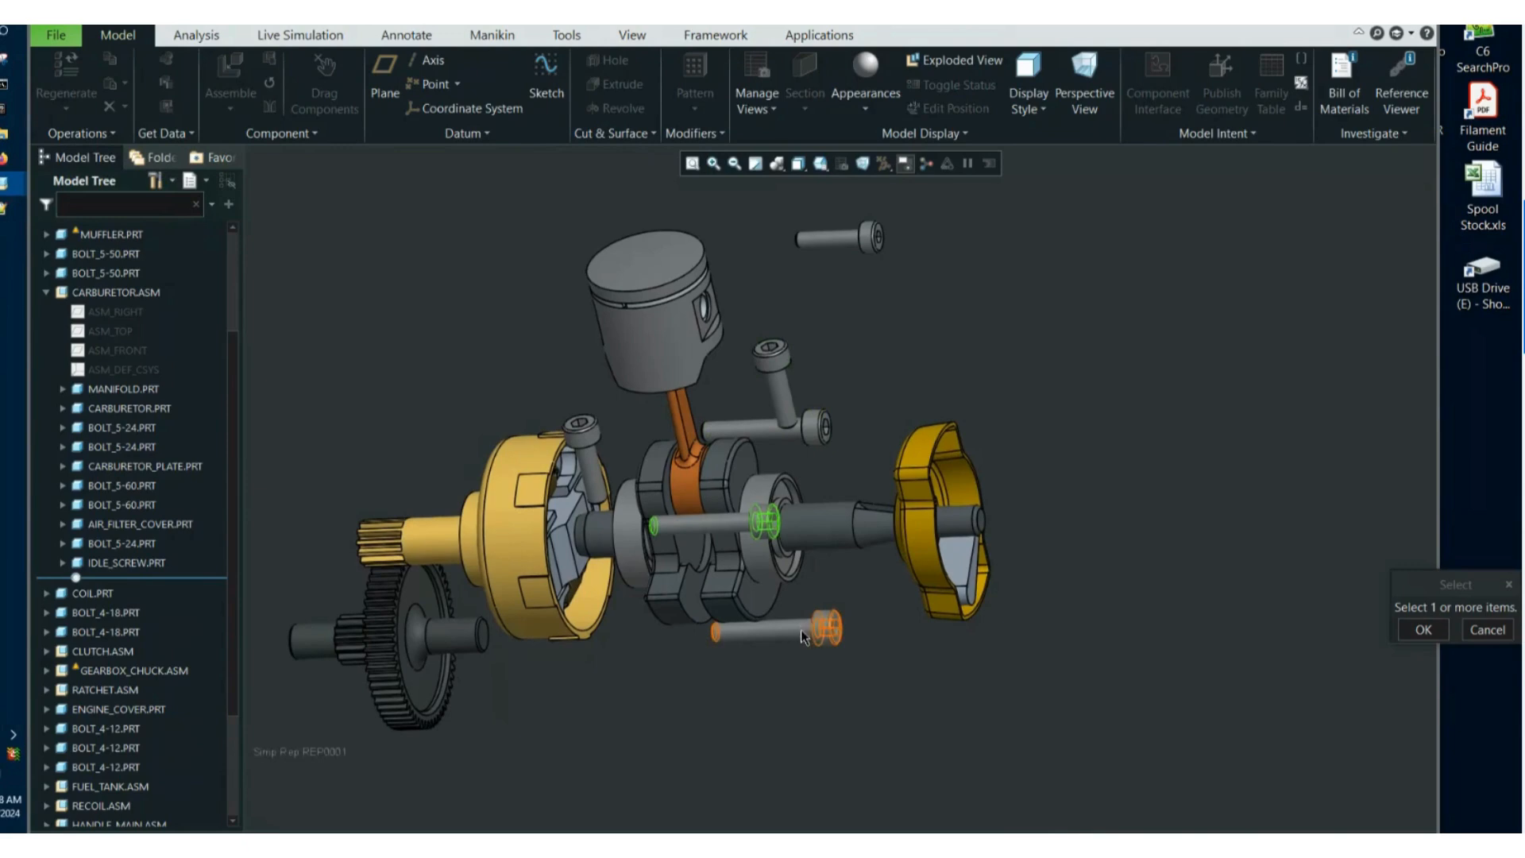
{"action": "left_click", "coordinate": [816, 429], "text": "ctrl"}
{"action": "left_click", "coordinate": [784, 389], "text": "ctrl"}
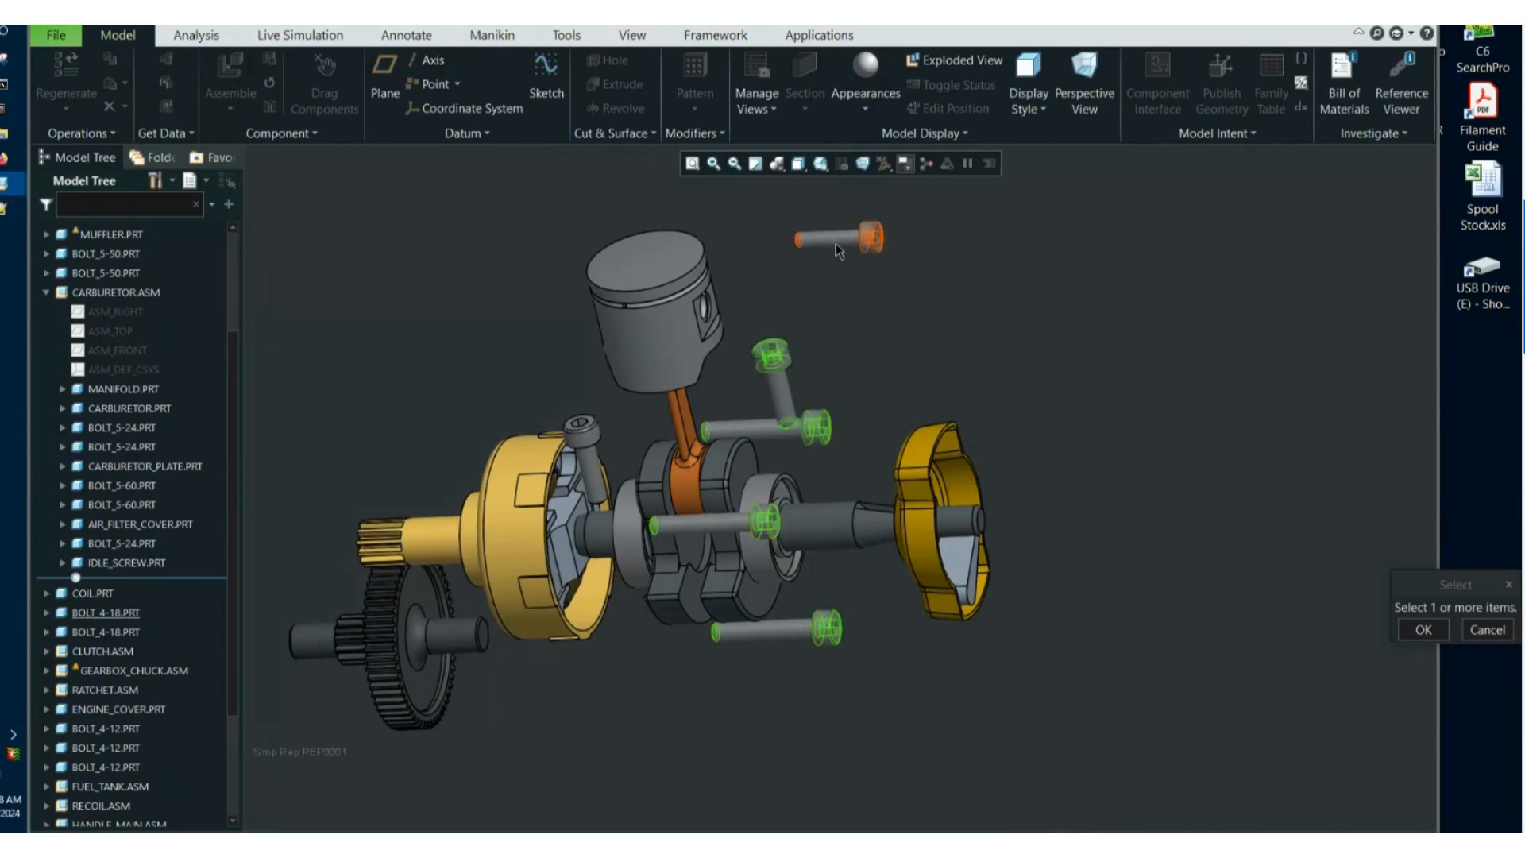
{"action": "left_click", "coordinate": [592, 468], "text": "ctrl"}
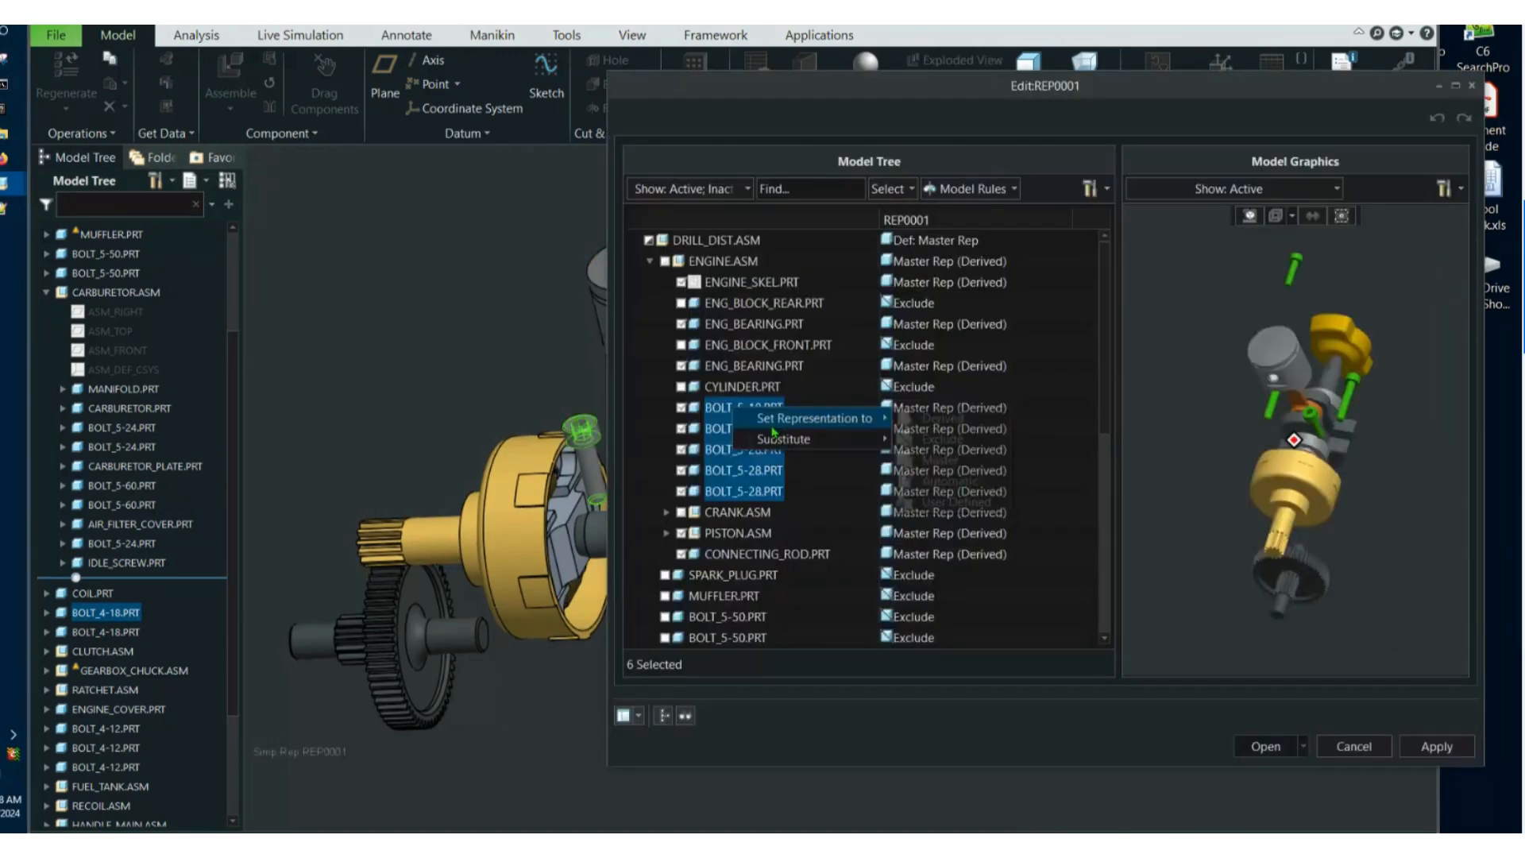
{"action": "left_click", "coordinate": [937, 438]}
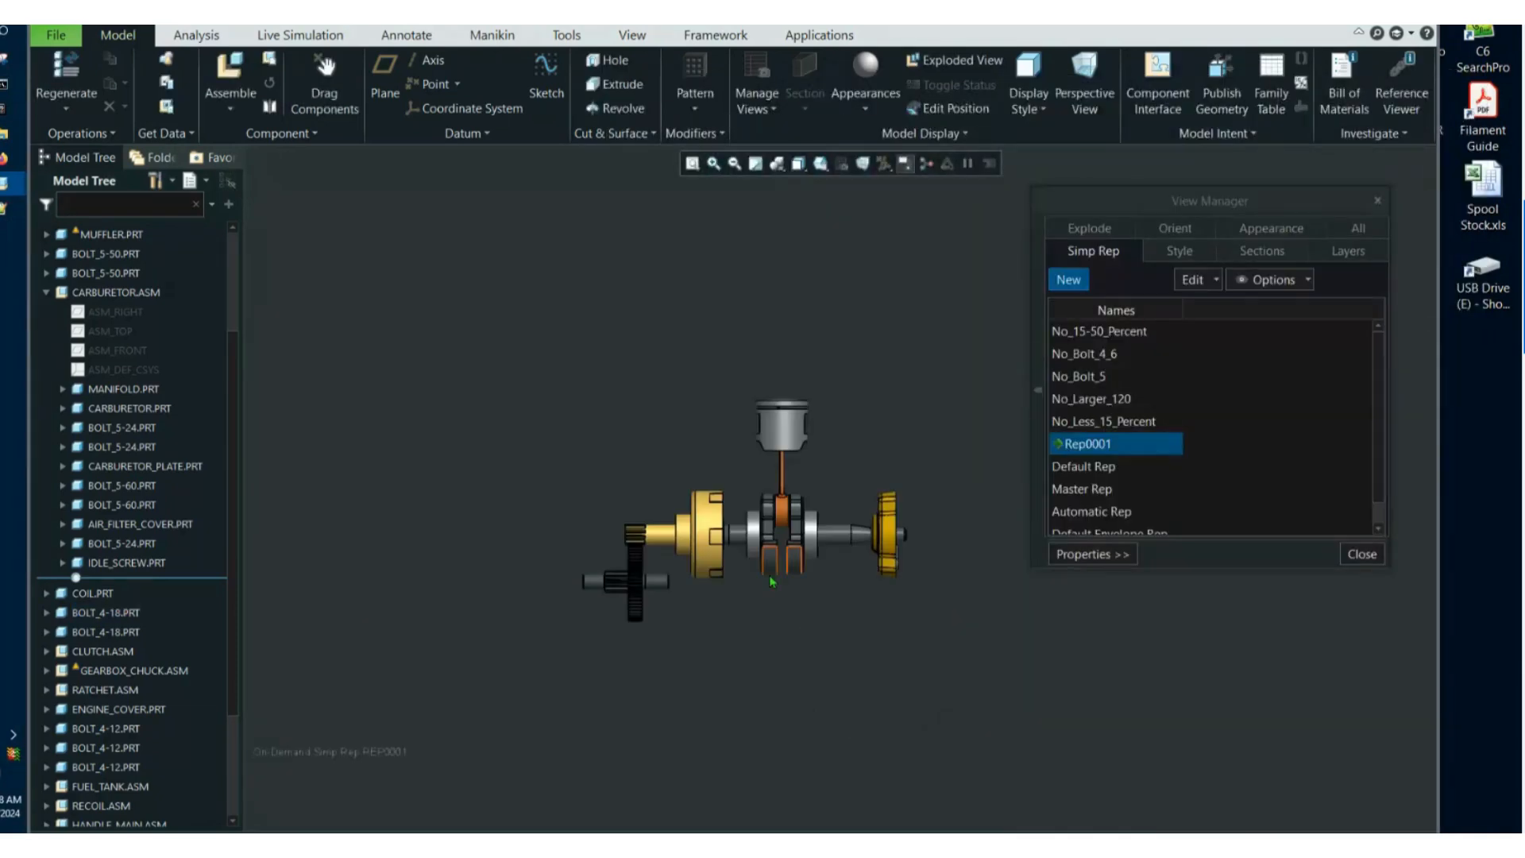
Open the redefined Rep0001, turn the drive components to a straight side-on view and finish working with the representations.
{"action": "scroll", "coordinate": [762, 548], "scroll_direction": "up", "scroll_amount": 3}
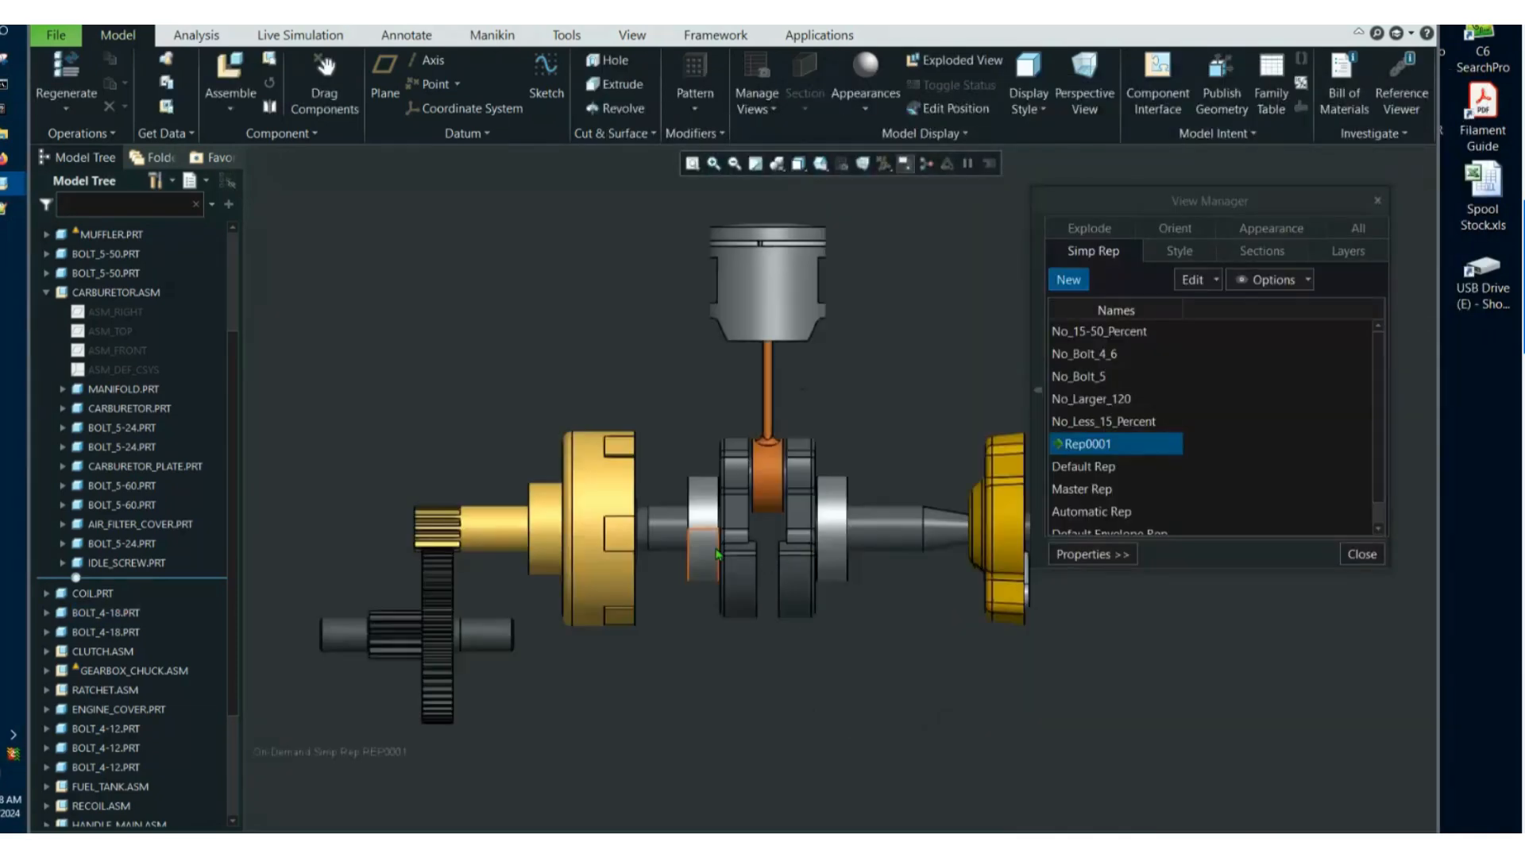
{"action": "scroll", "coordinate": [798, 500], "scroll_direction": "up", "scroll_amount": 2}
{"action": "scroll", "coordinate": [762, 536], "scroll_direction": "down", "scroll_amount": 2}
{"action": "scroll", "coordinate": [763, 537], "scroll_direction": "up", "scroll_amount": 2}
{"action": "scroll", "coordinate": [762, 502], "scroll_direction": "down", "scroll_amount": 2}
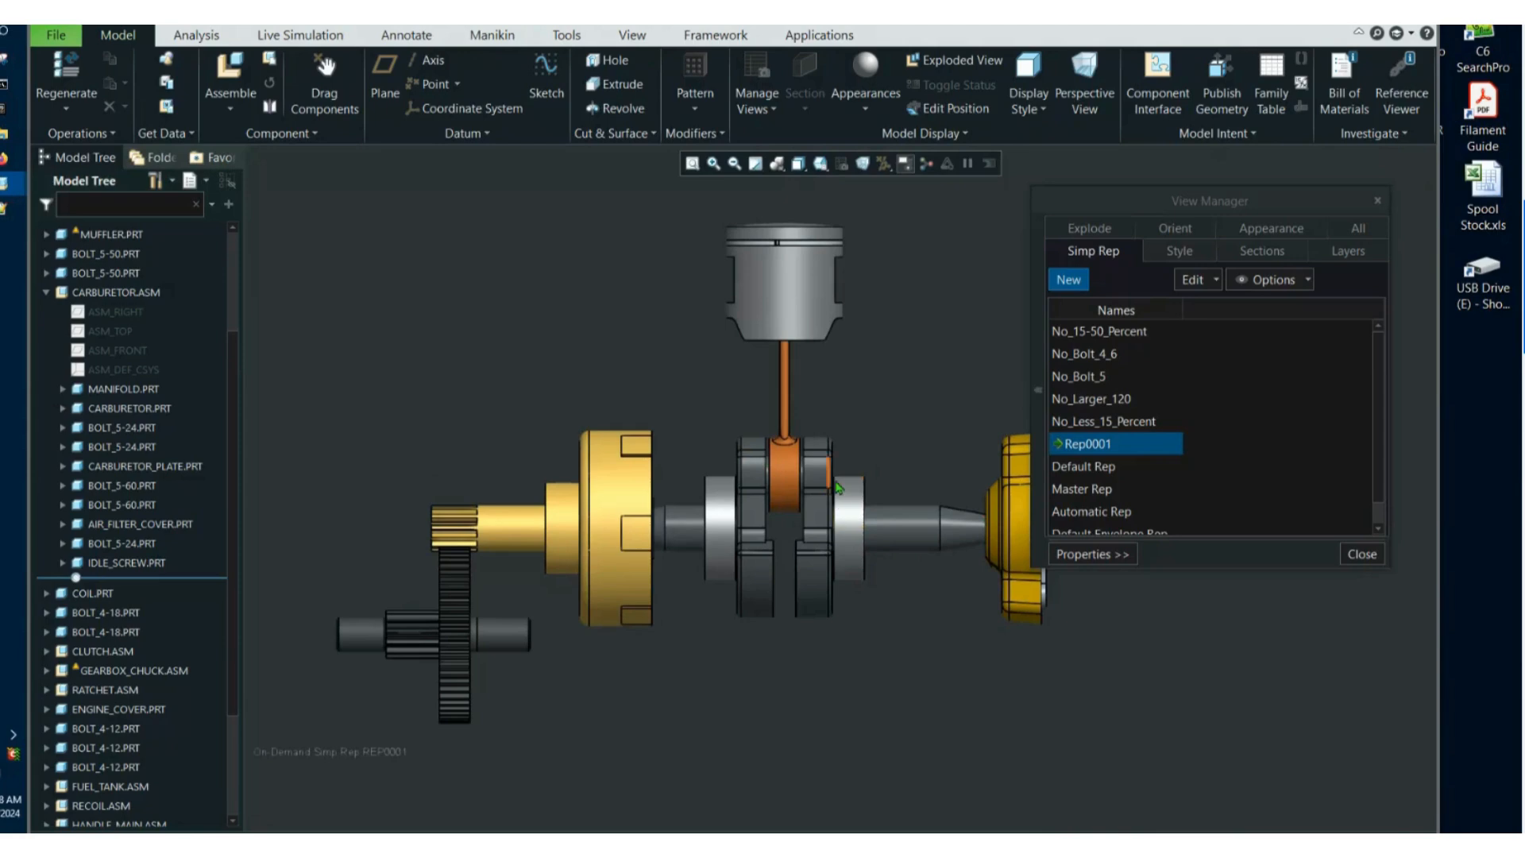
{"action": "left_click", "coordinate": [1362, 553]}
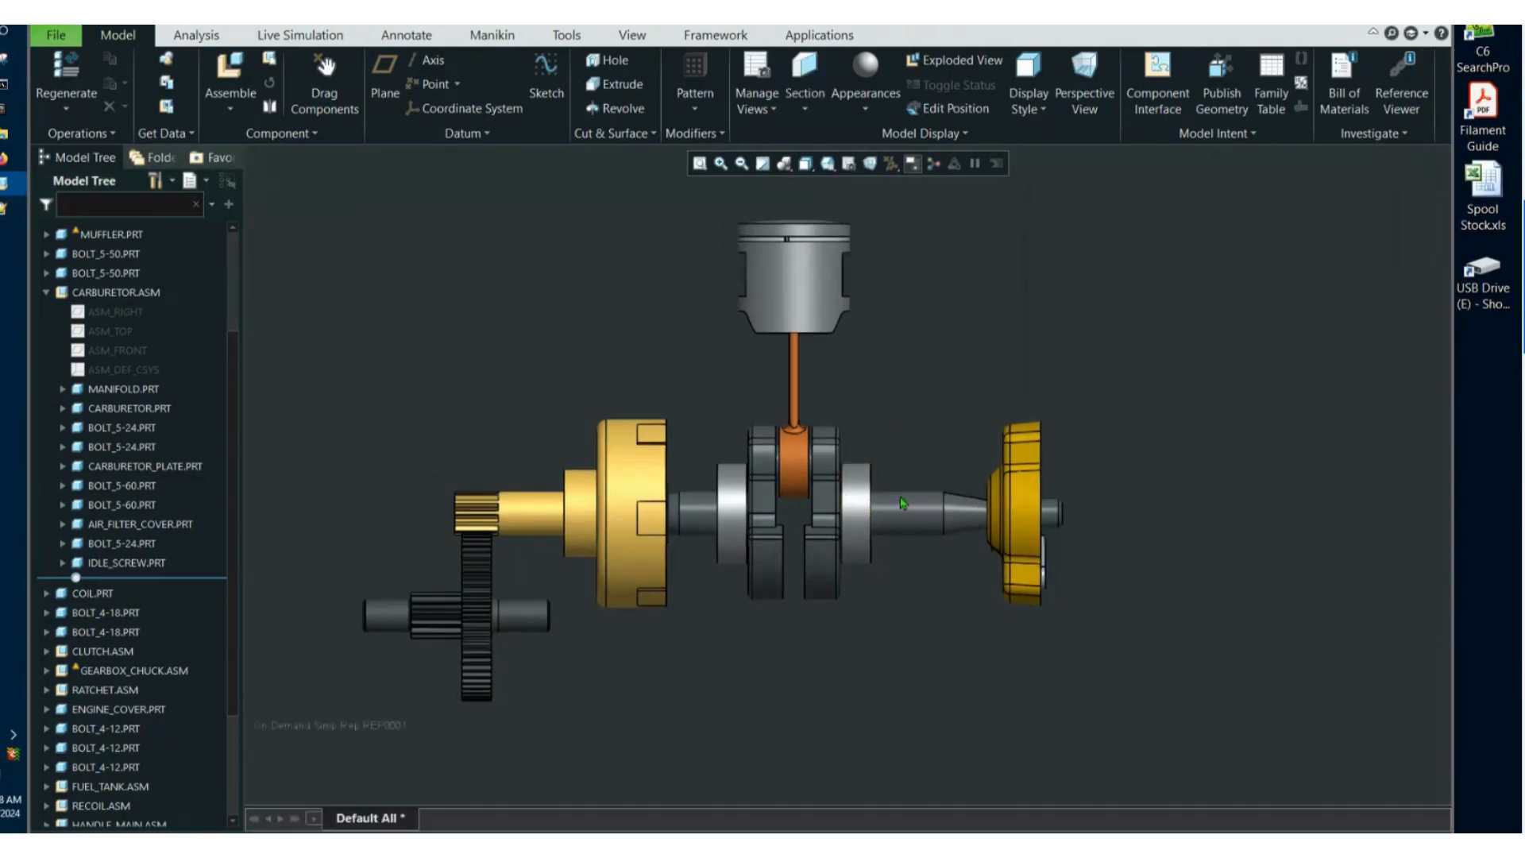
Save the current side-on view of the drive components as an orientation named Internal.
{"action": "left_click", "coordinate": [828, 164]}
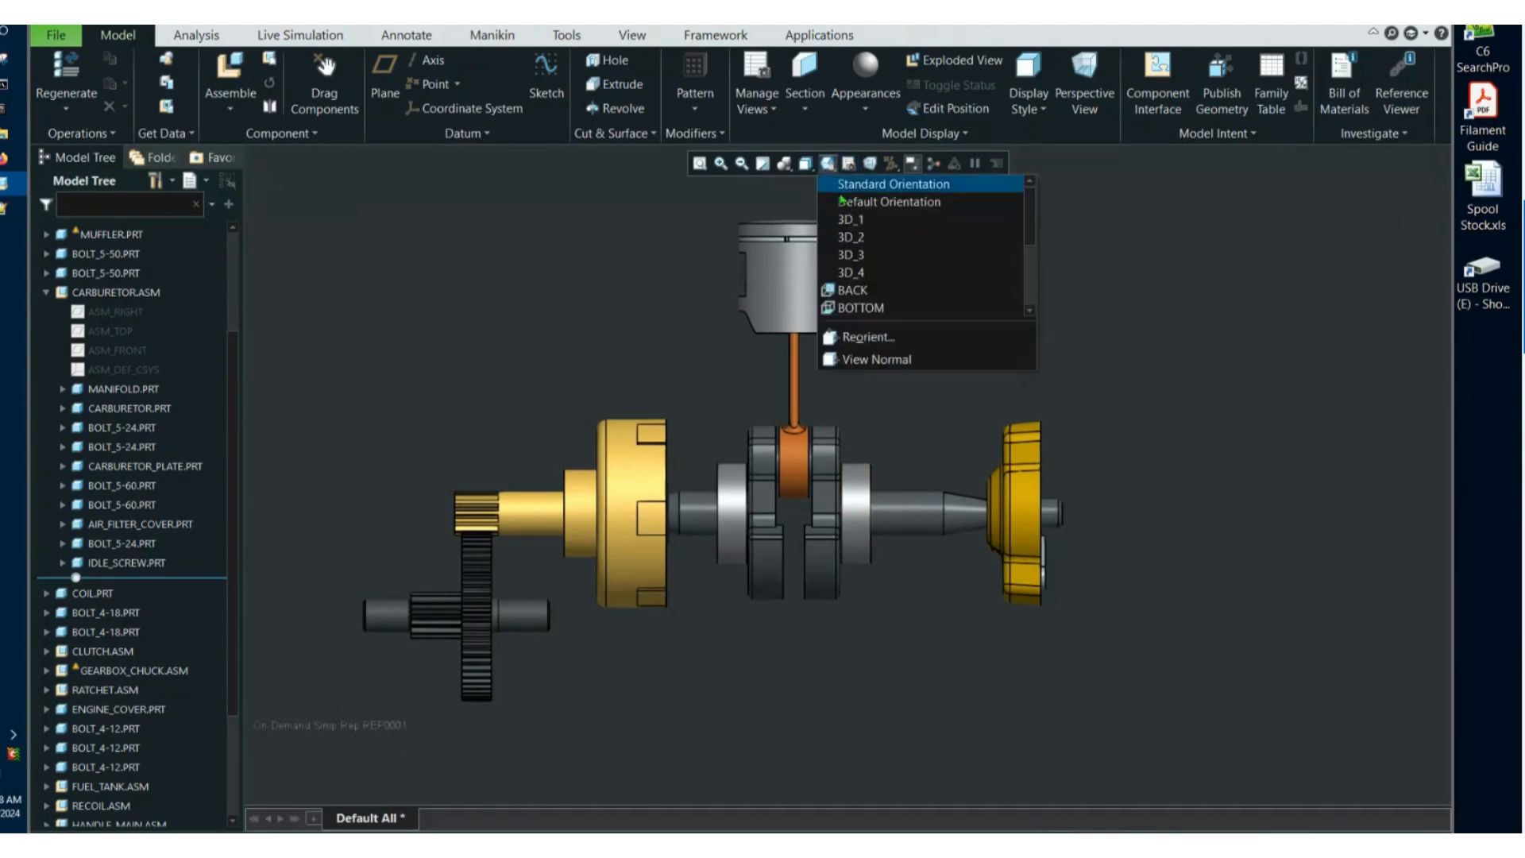
{"action": "left_click", "coordinate": [870, 338]}
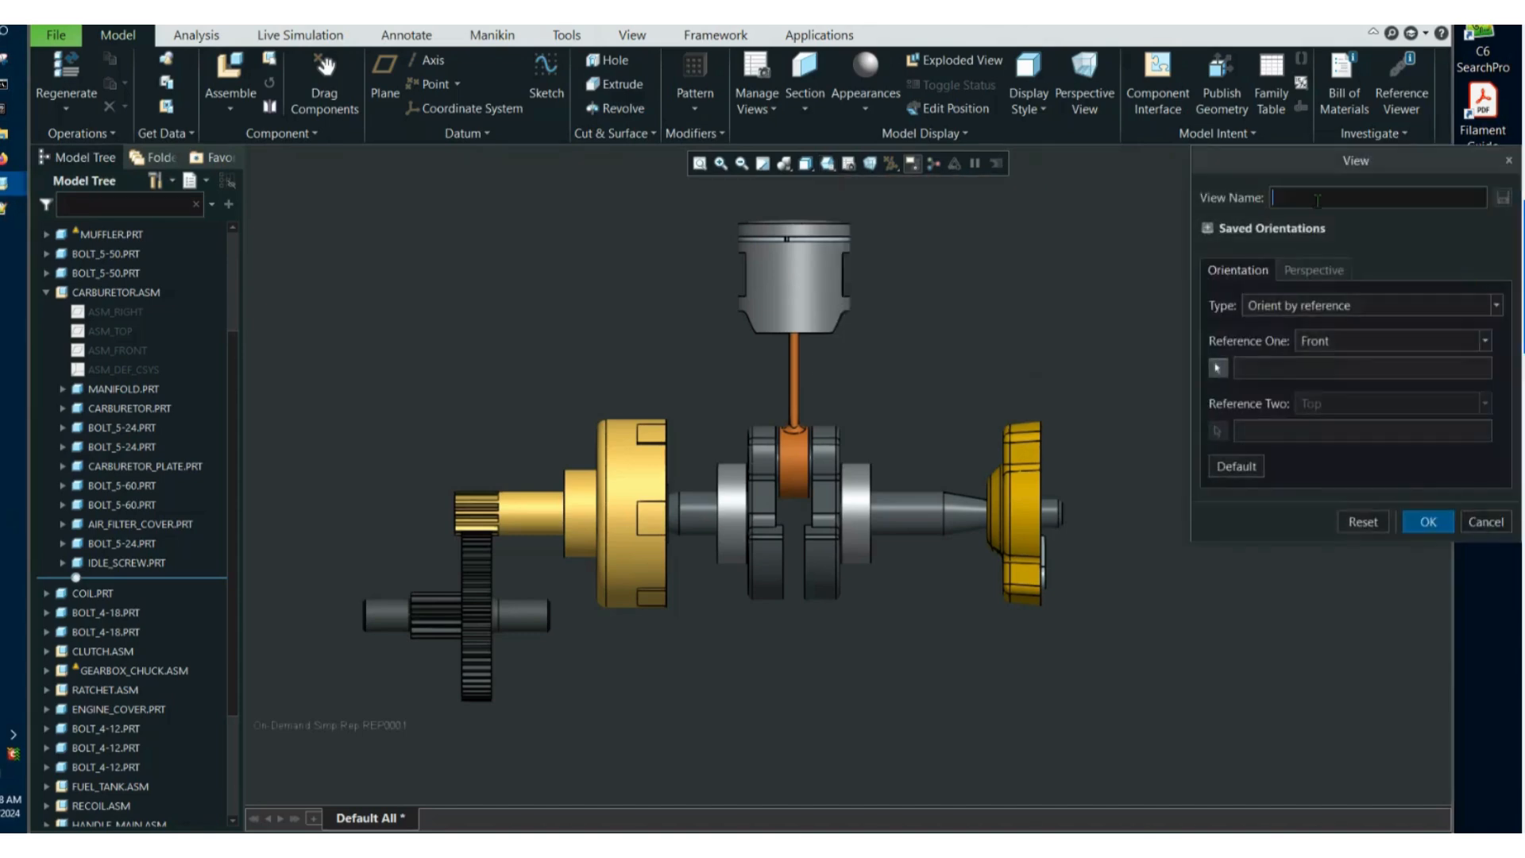
{"action": "type", "text": "Internal"}
{"action": "left_click", "coordinate": [1501, 198]}
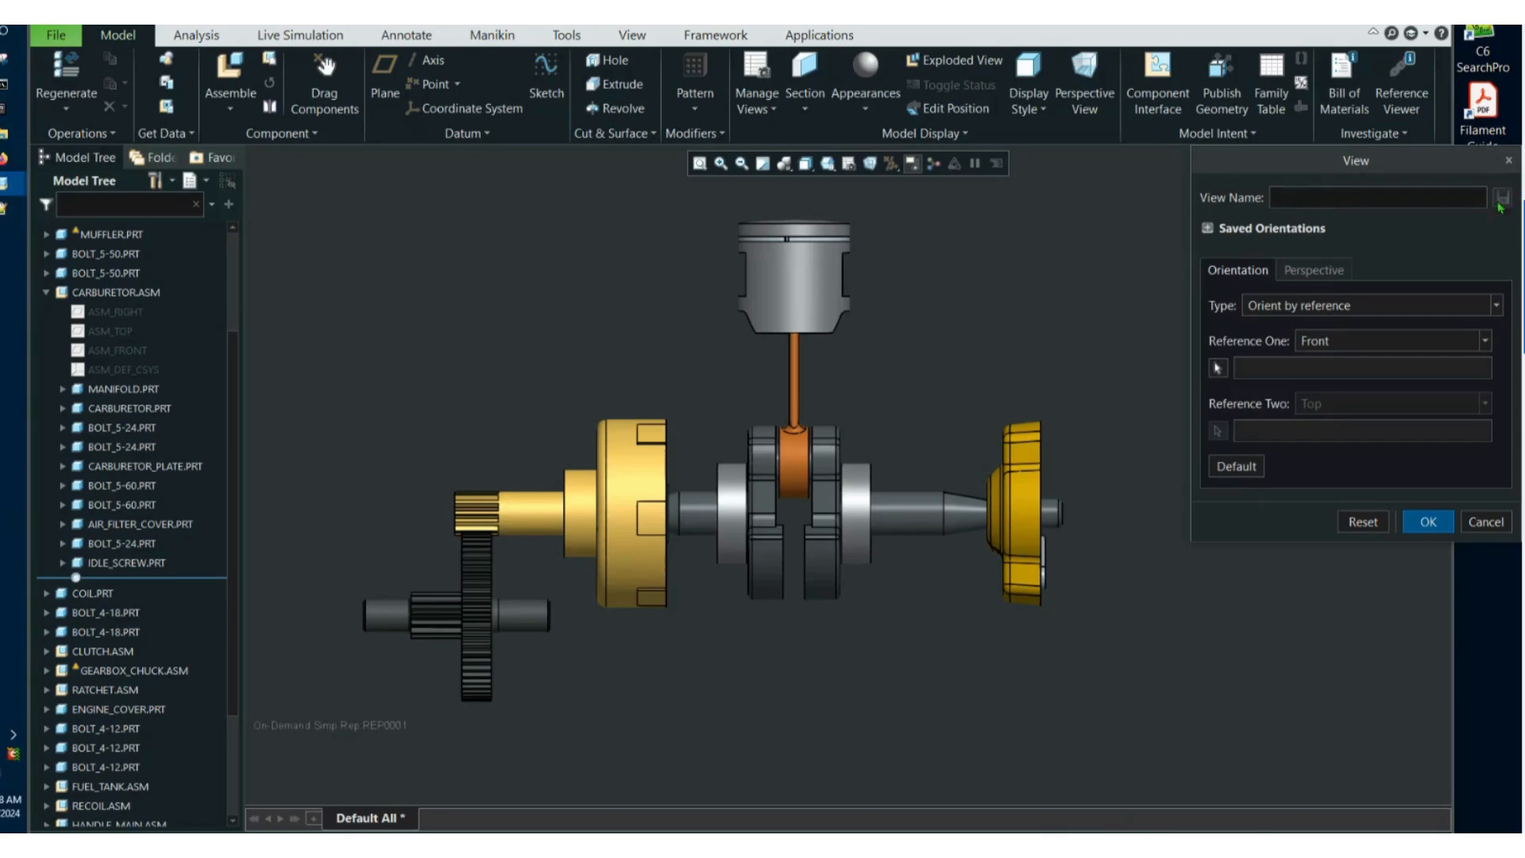
{"action": "left_click", "coordinate": [1484, 527]}
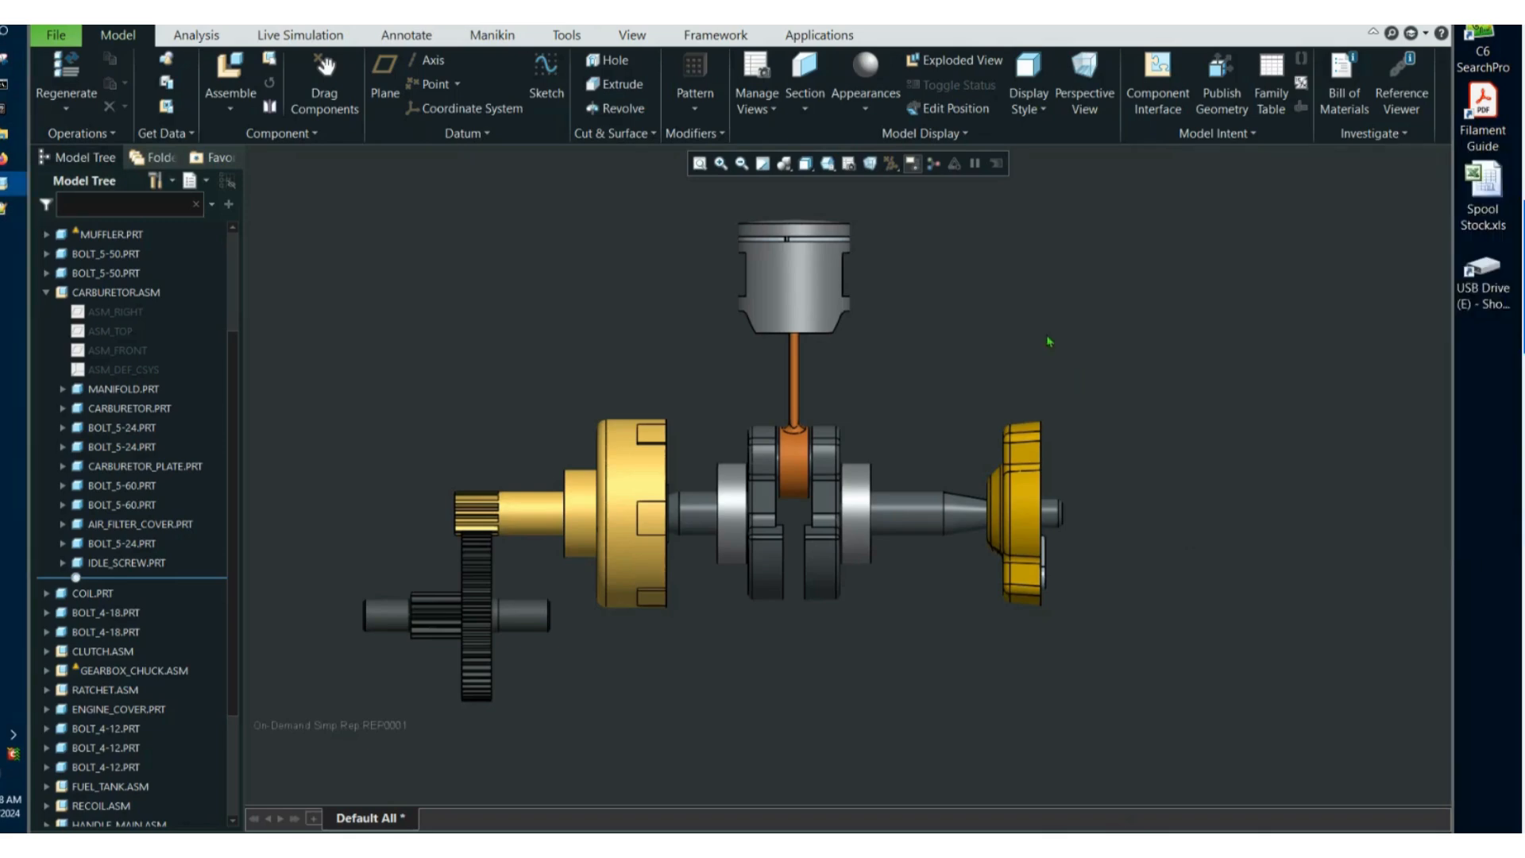
Create a combined view named Internal that references the original display states.
{"action": "left_click", "coordinate": [848, 164]}
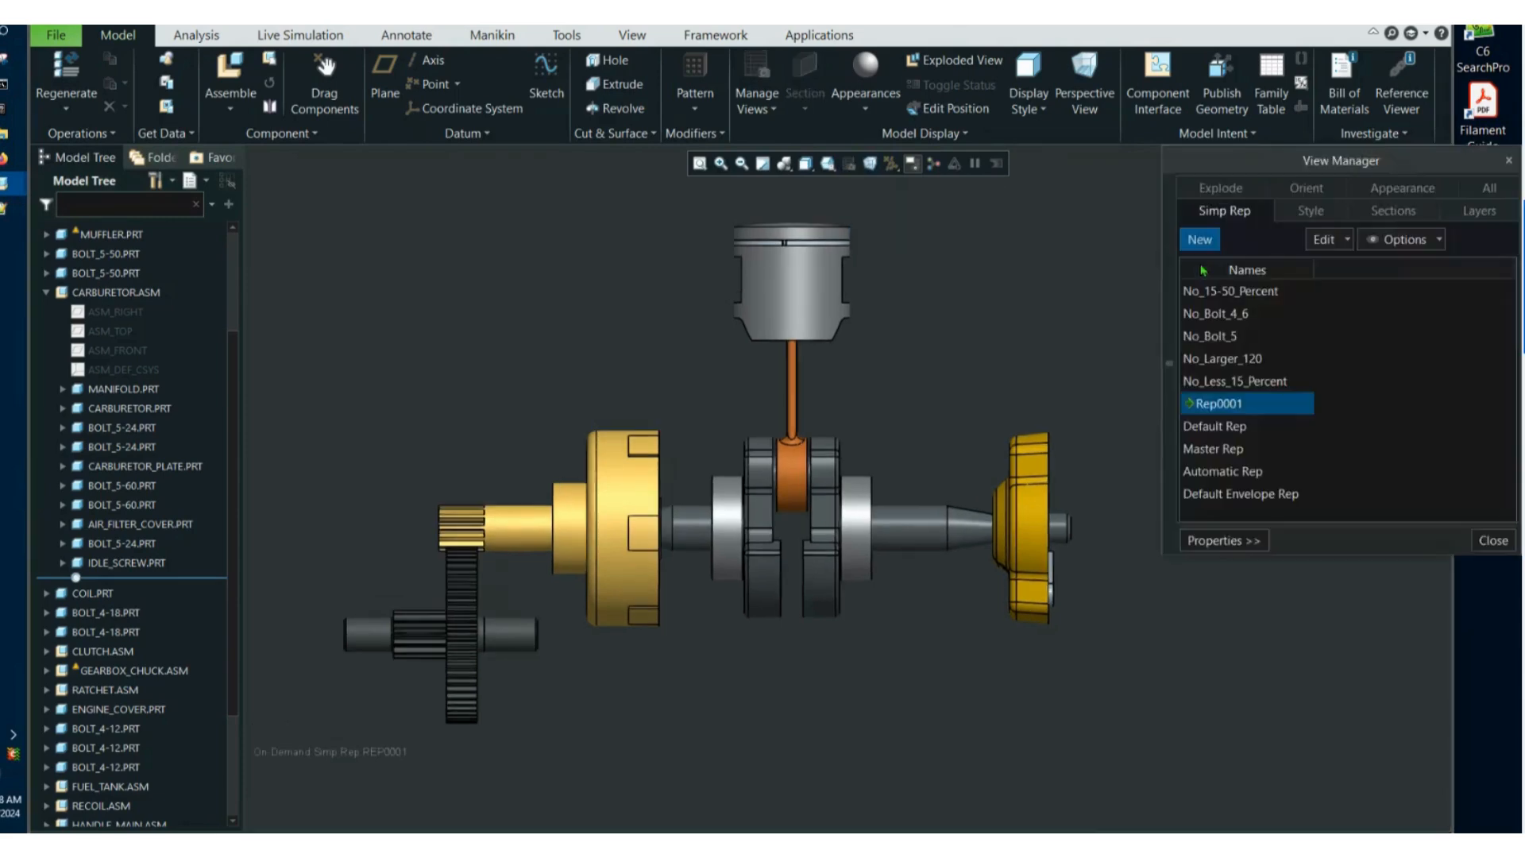
{"action": "left_click", "coordinate": [1410, 194]}
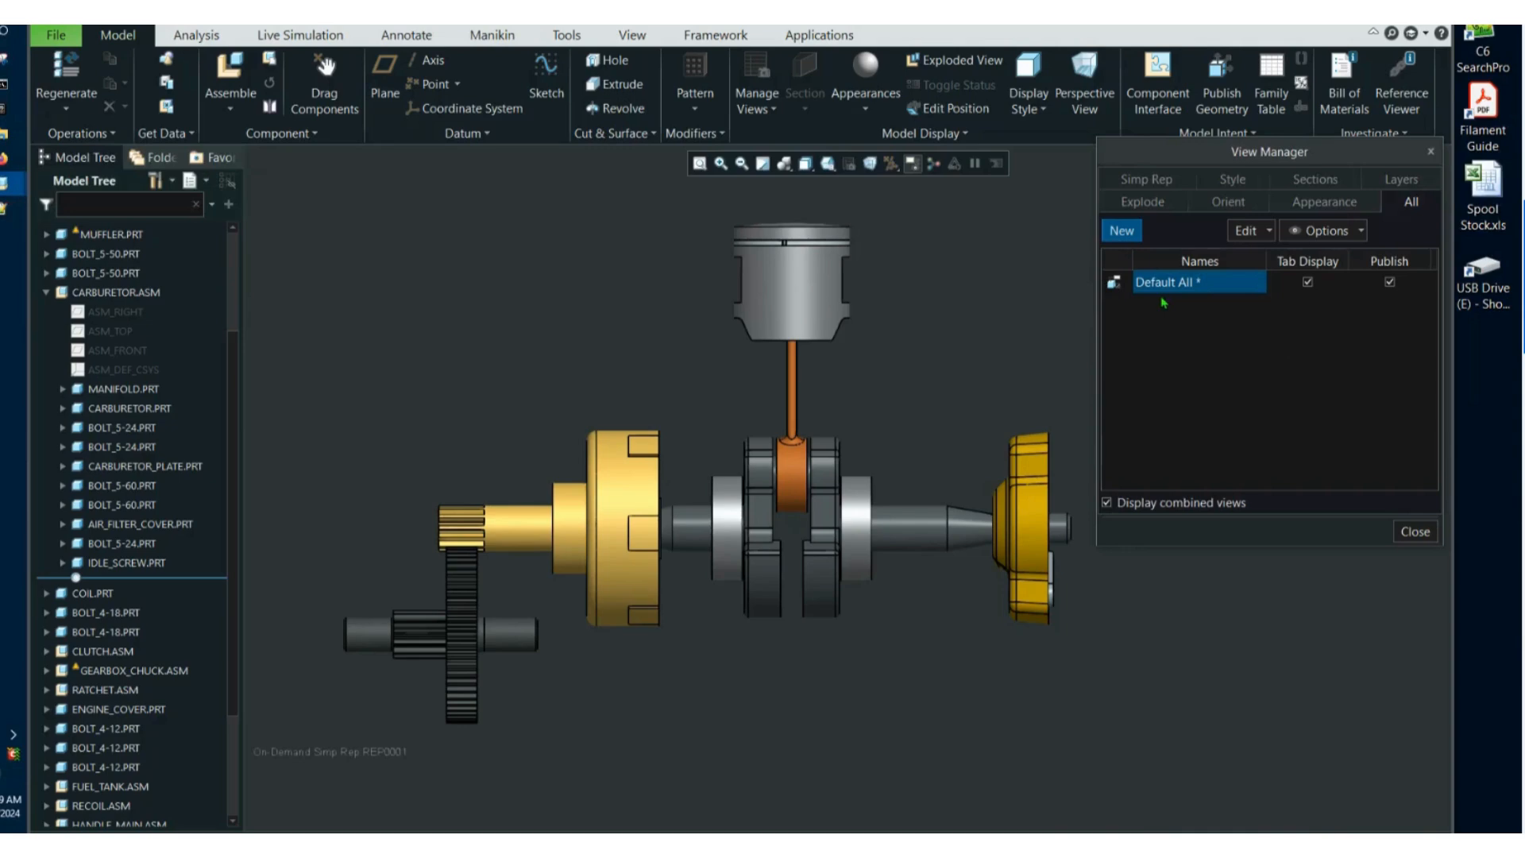
{"action": "type", "text": "Intern"}
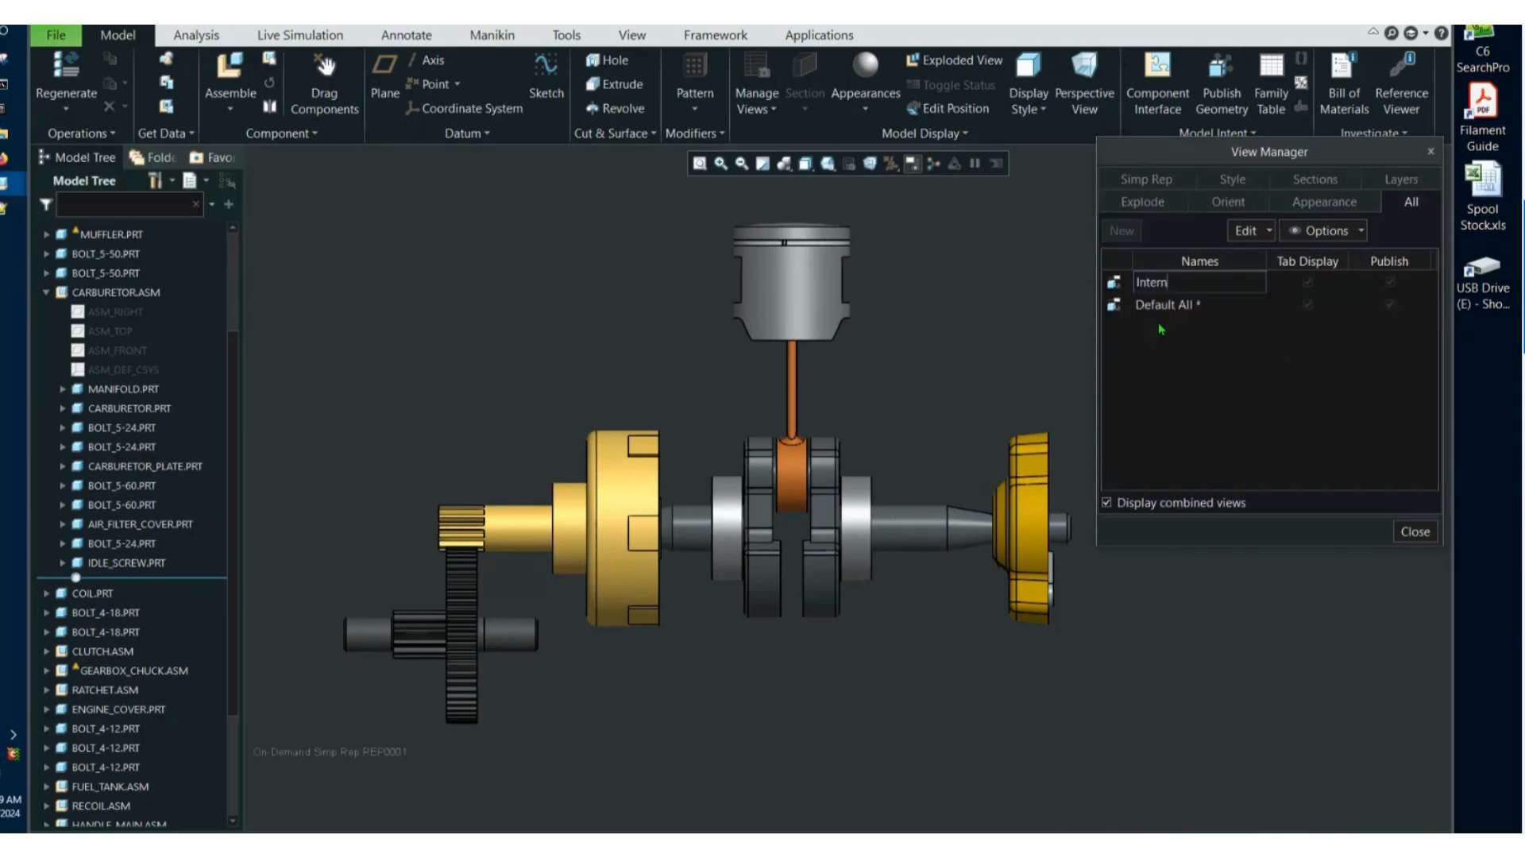
{"action": "type", "text": "al"}
{"action": "key", "text": "Return"}
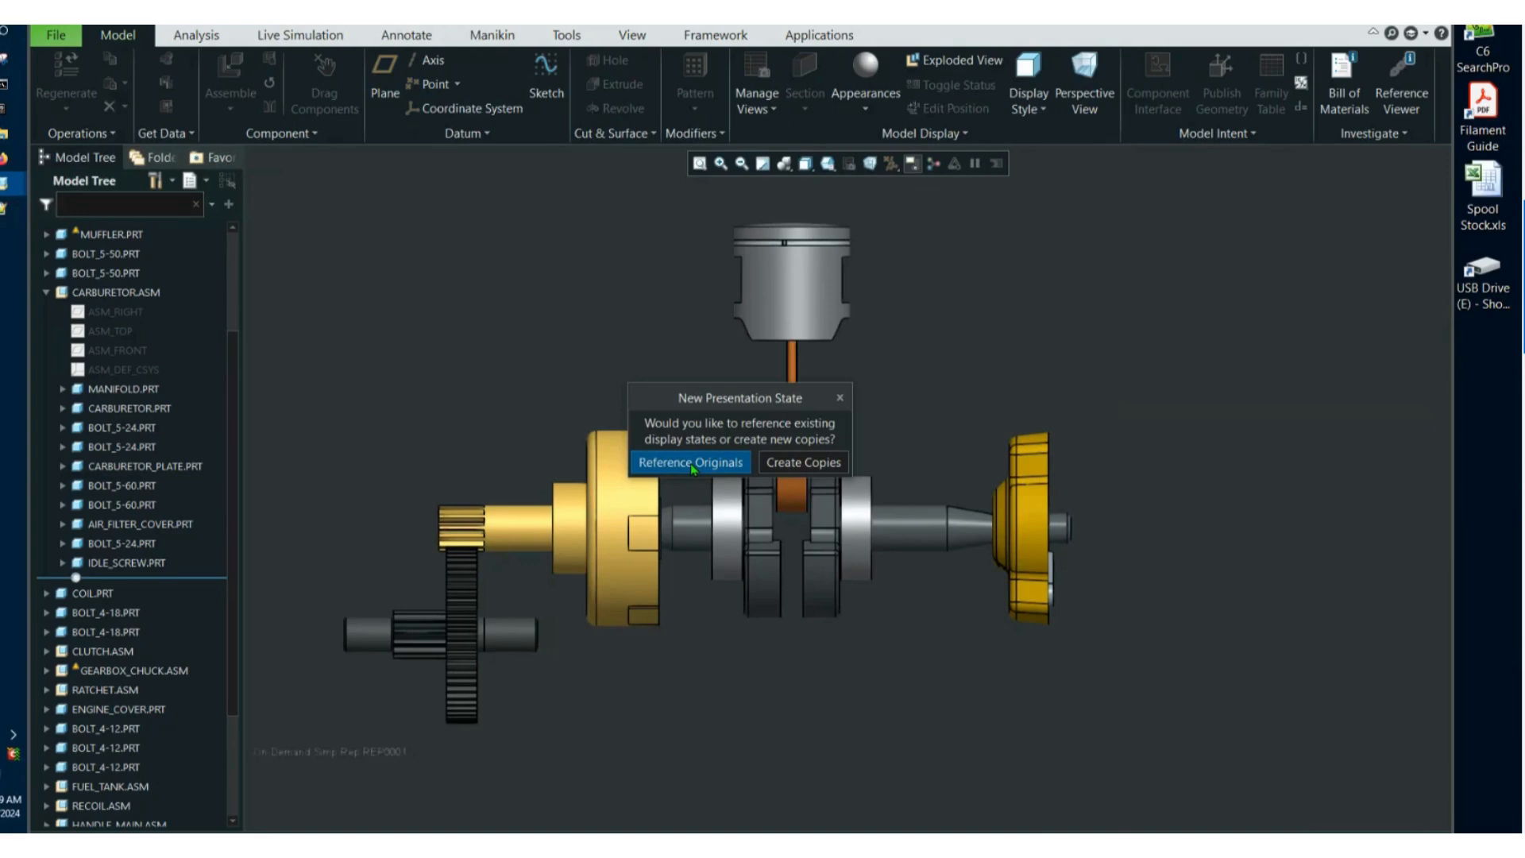
{"action": "left_click", "coordinate": [690, 464]}
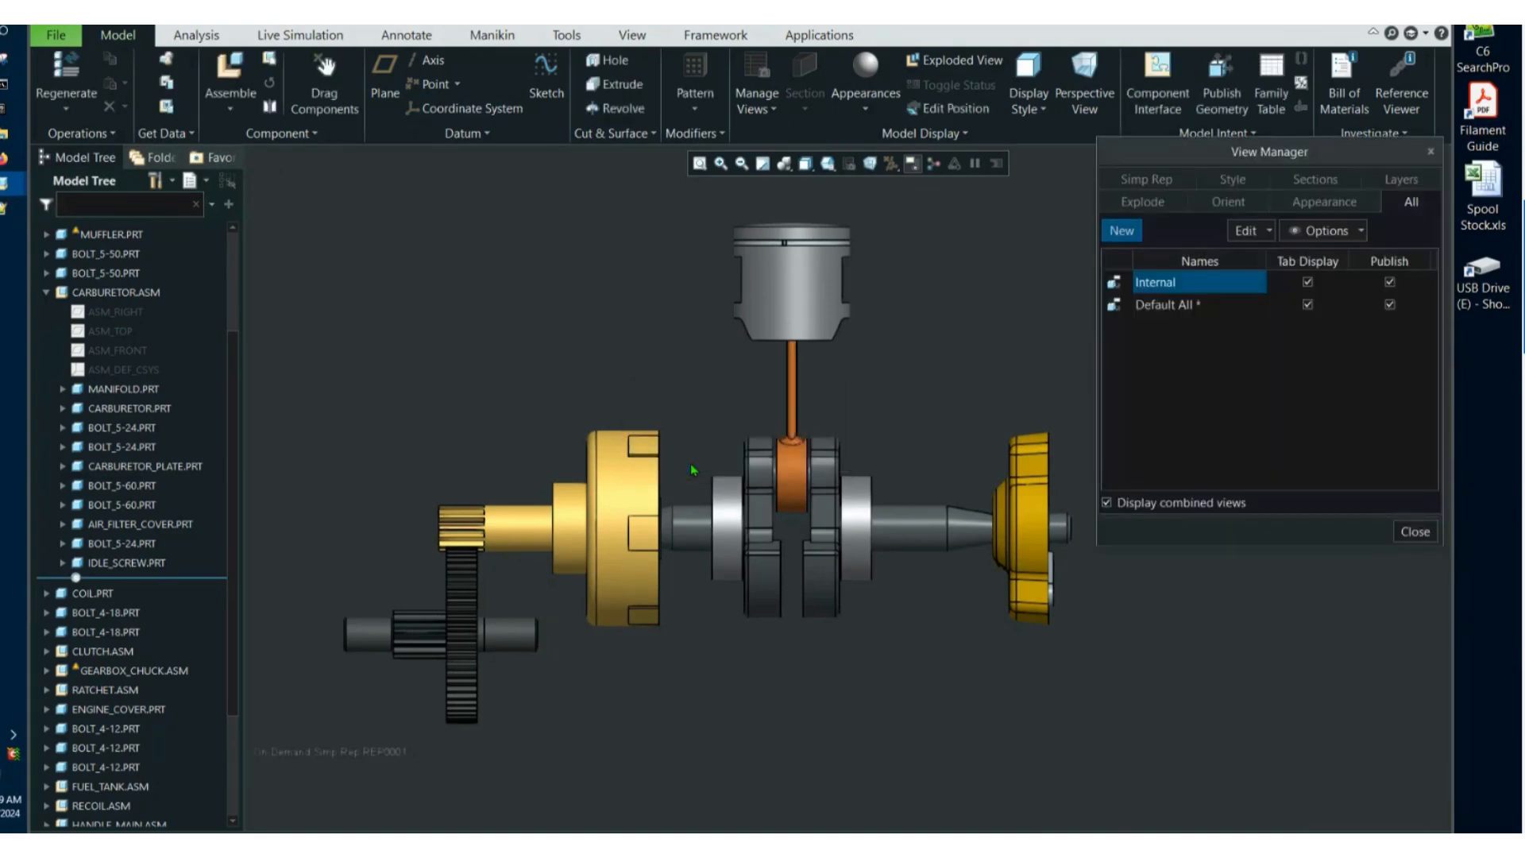
Review the Internal combined view's definition and accept it with the Internal orientation and the Rep0001 simplified representation.
{"action": "right_click", "coordinate": [1171, 283]}
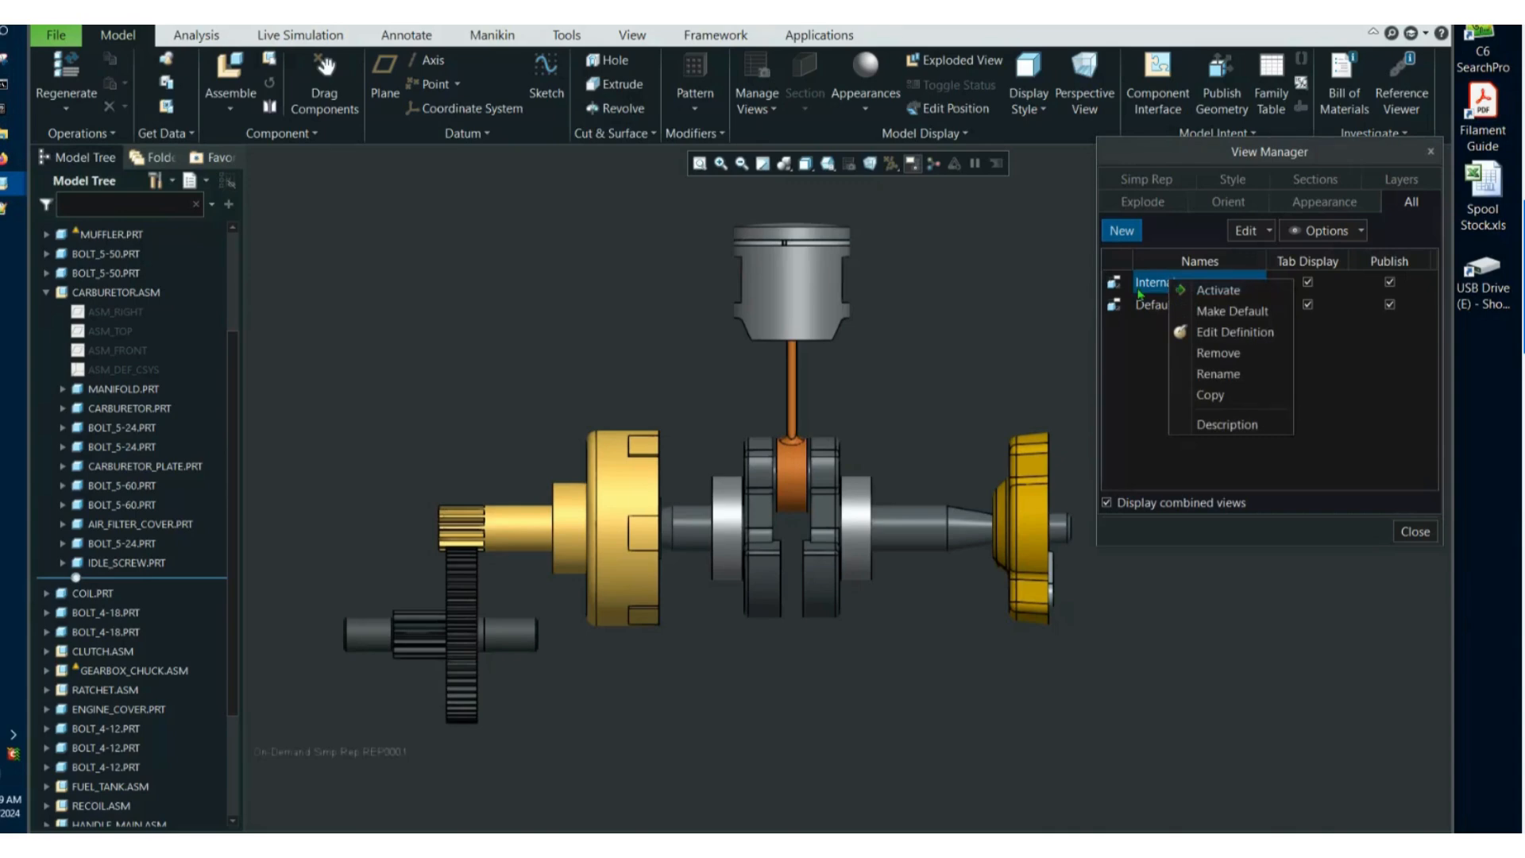
{"action": "left_click", "coordinate": [1184, 334]}
{"action": "left_click_drag", "start_coordinate": [1350, 188], "coordinate": [1236, 160]}
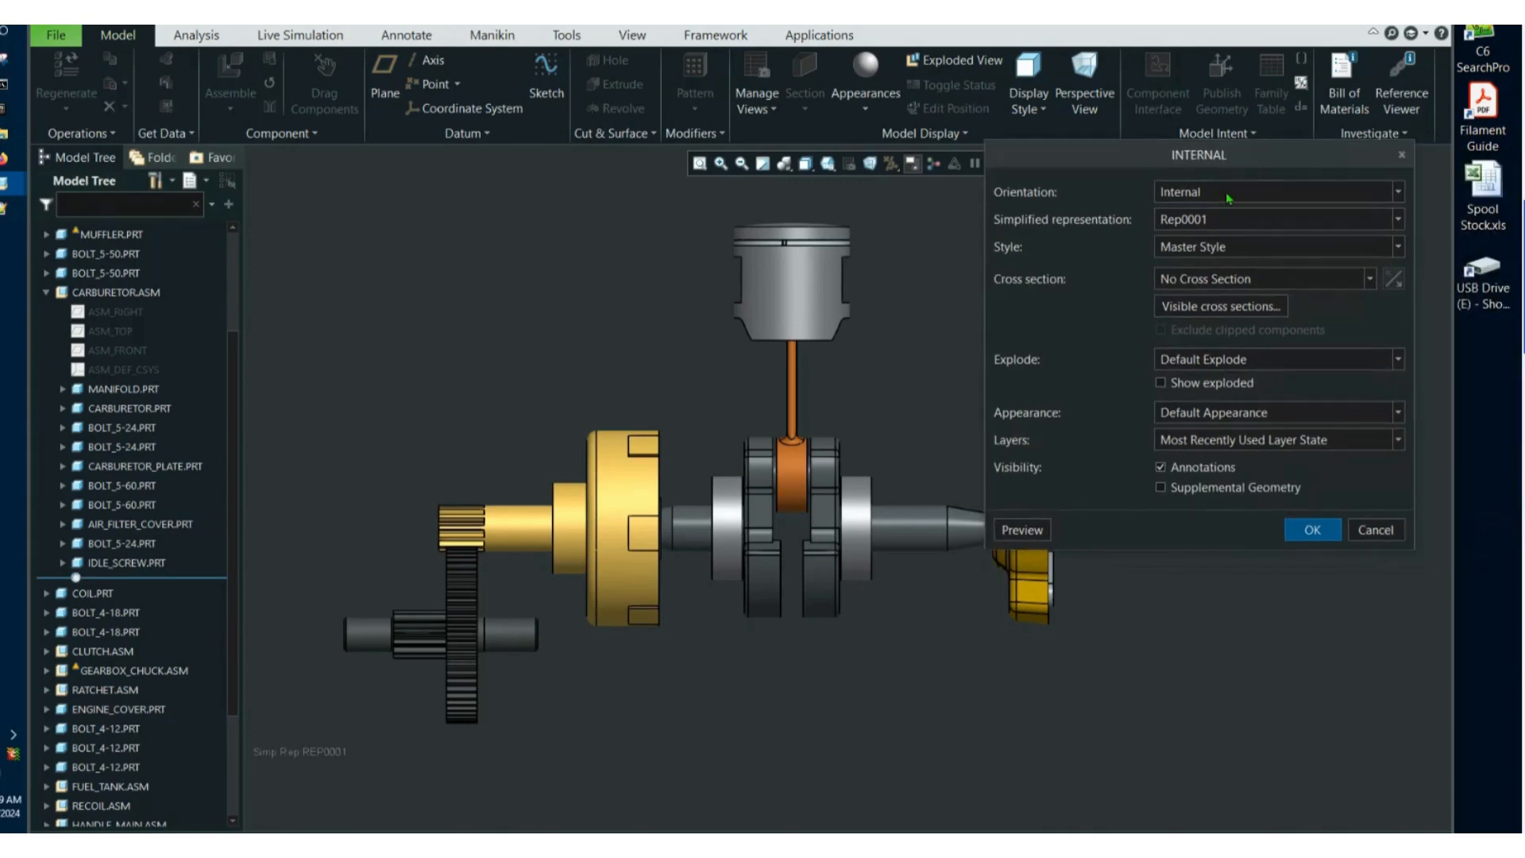
{"action": "left_click", "coordinate": [1219, 227]}
{"action": "left_click", "coordinate": [1218, 227]}
{"action": "left_click", "coordinate": [1314, 529]}
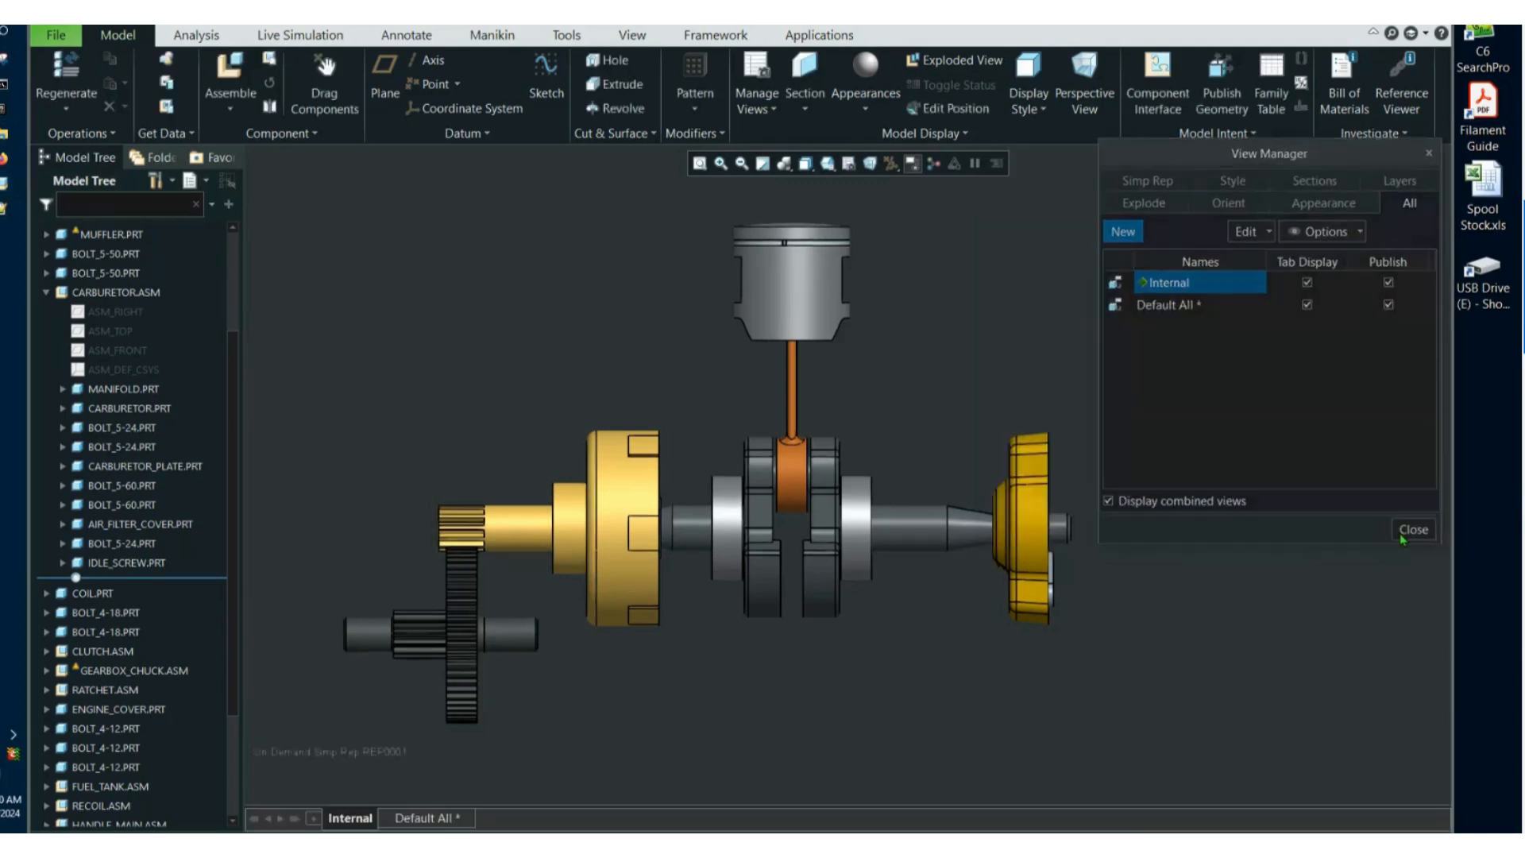
{"action": "left_click", "coordinate": [1398, 527]}
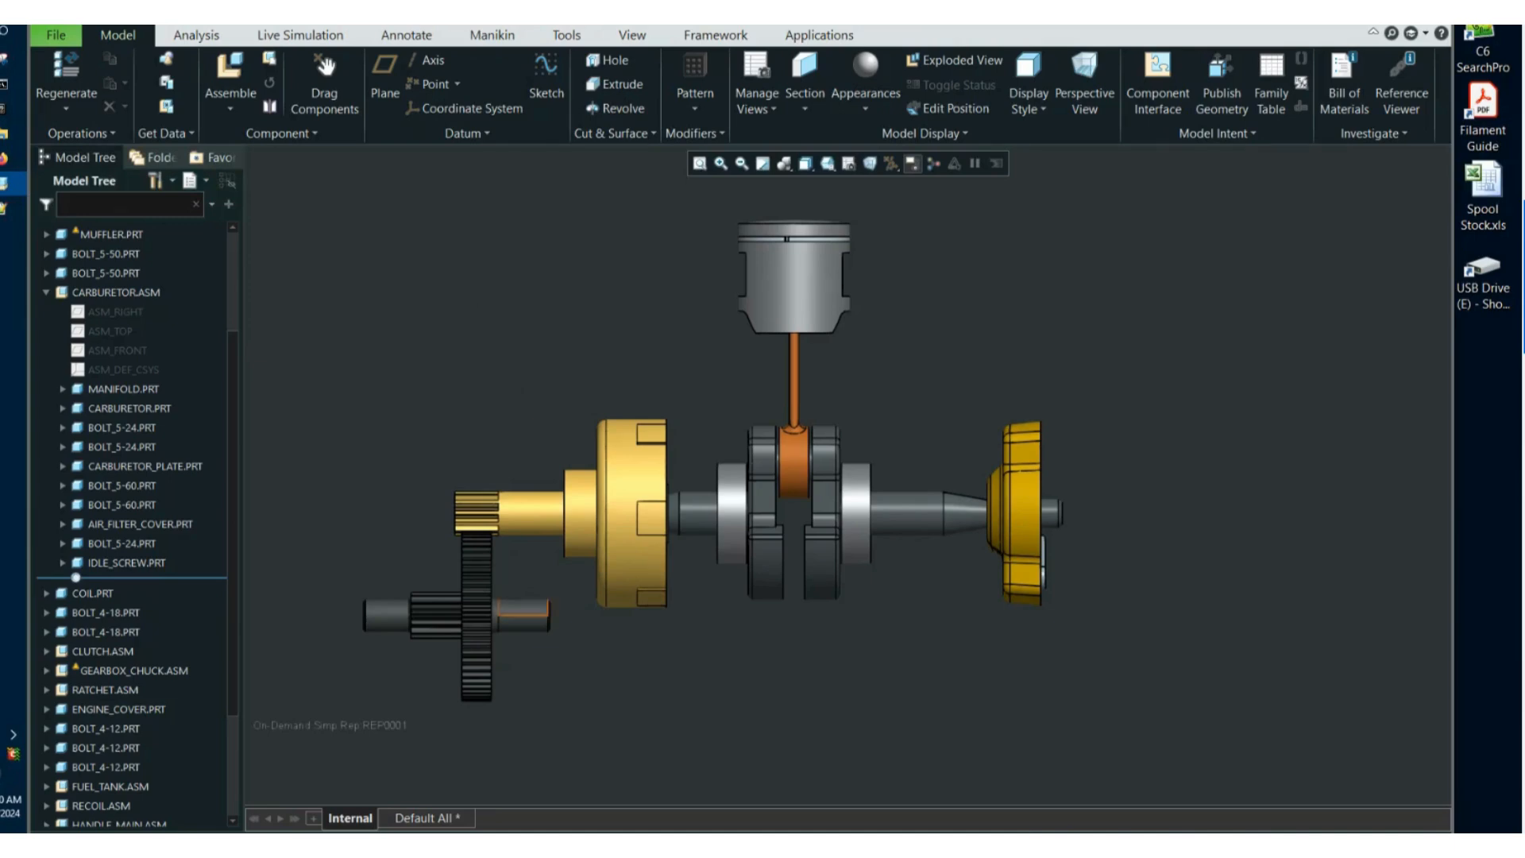
Switch to the Default All combined view and back to Internal to compare the full drill with its drive components.
{"action": "left_click", "coordinate": [436, 813]}
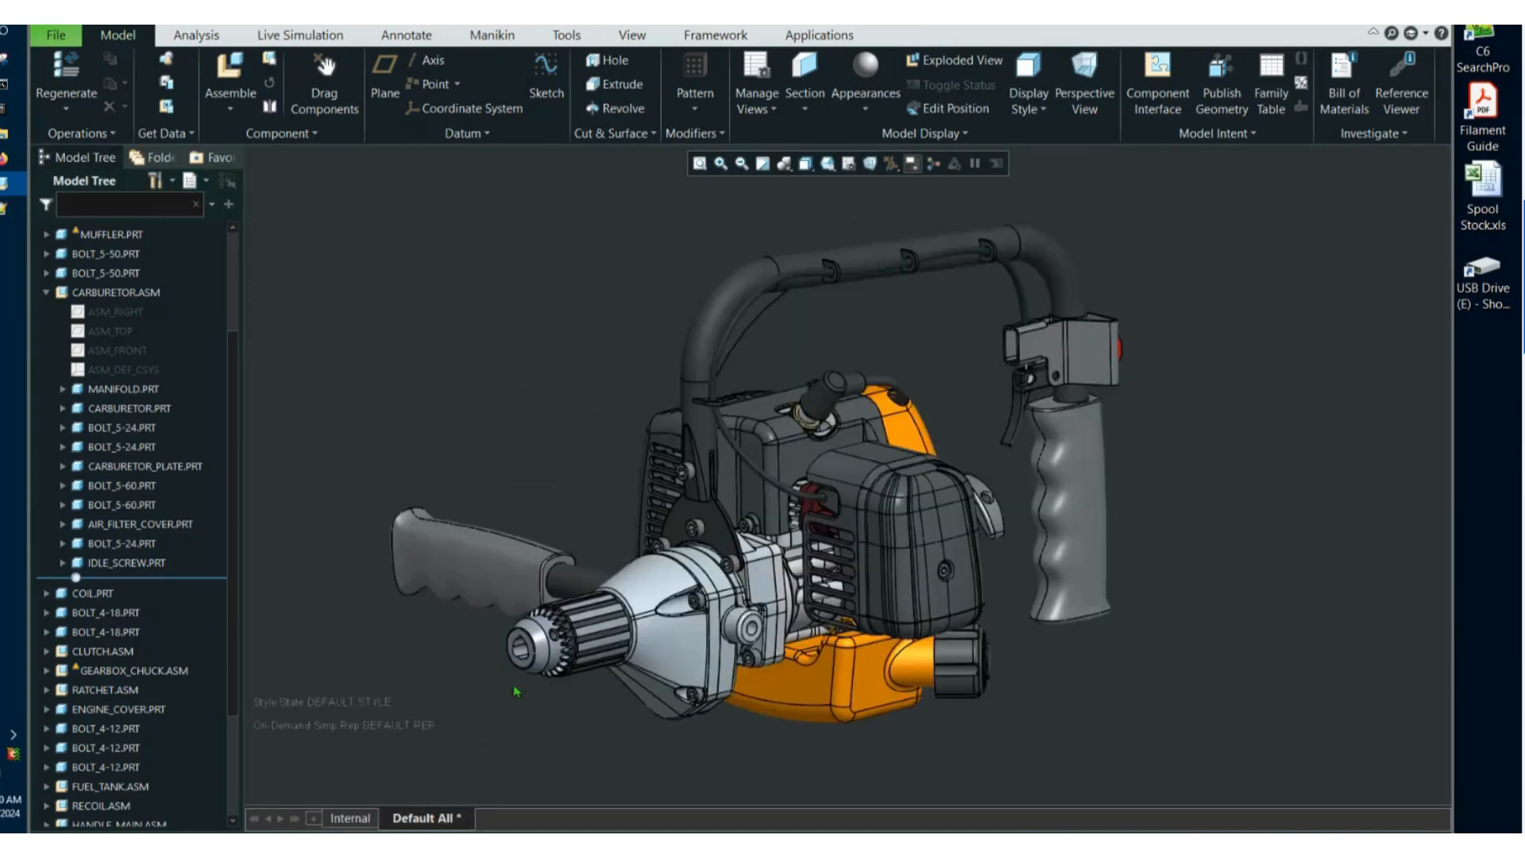
{"action": "left_click", "coordinate": [350, 817]}
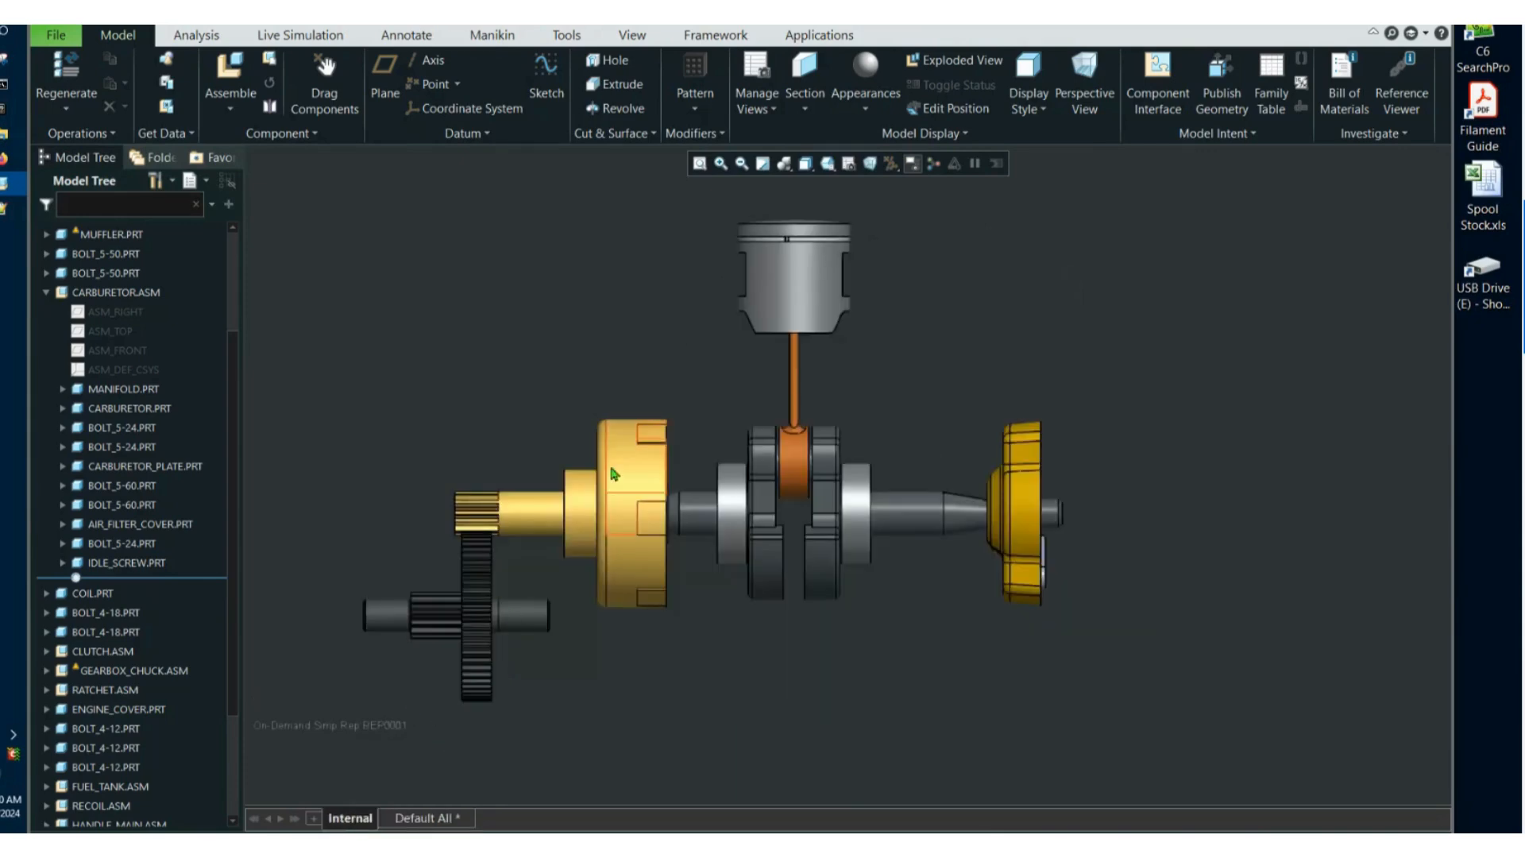
{"action": "key", "text": "ctrl+d"}
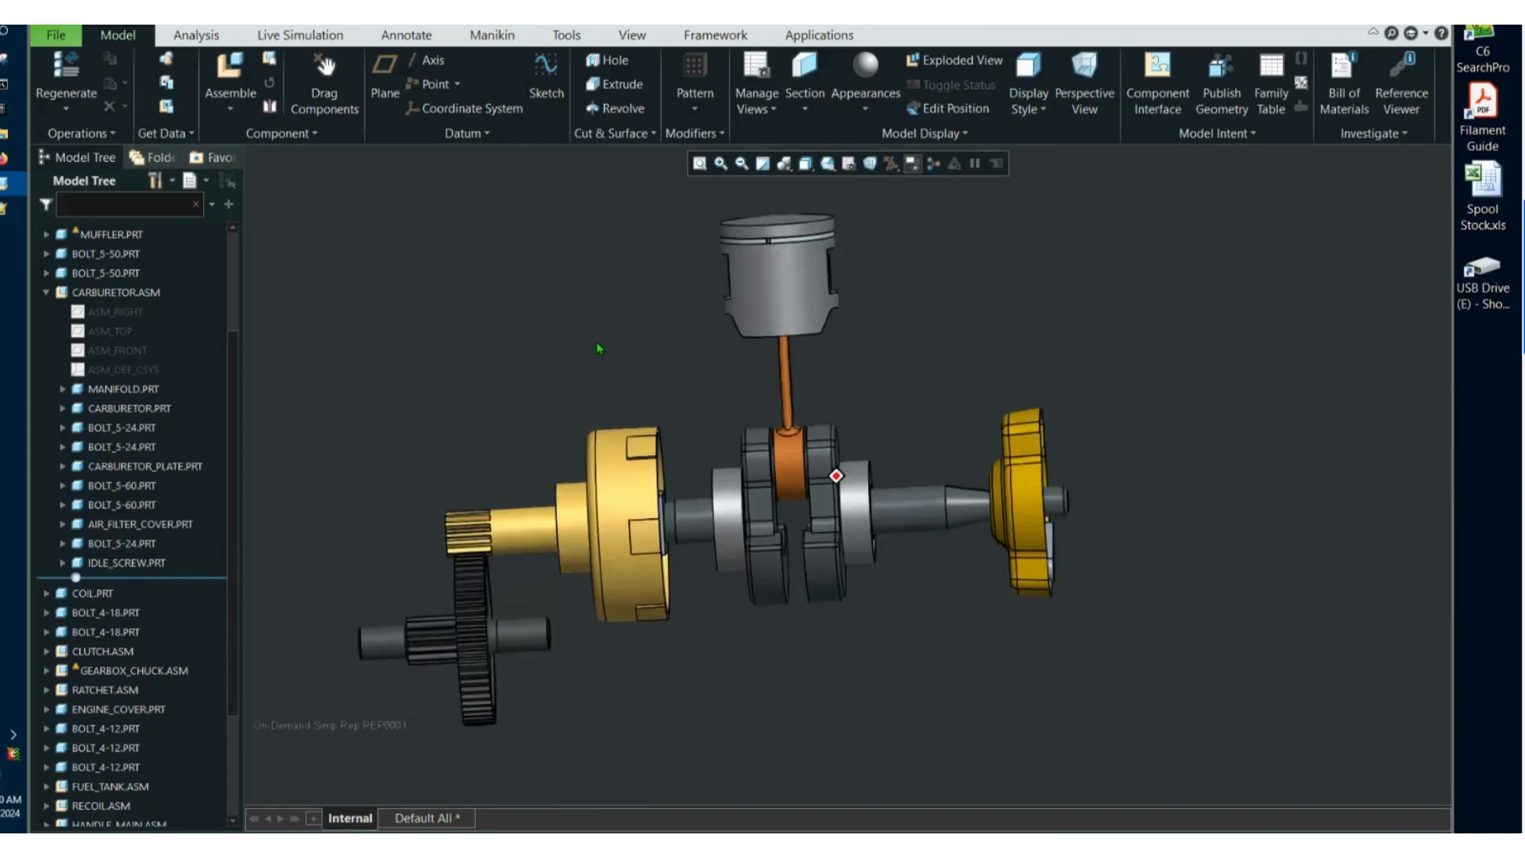
{"action": "mouse_move", "coordinate": [596, 343]}
{"action": "middle_mouse_down"}
{"action": "mouse_move", "coordinate": [566, 336]}
{"action": "mouse_move", "coordinate": [691, 331]}
{"action": "mouse_move", "coordinate": [659, 308]}
{"action": "middle_mouse_up"}
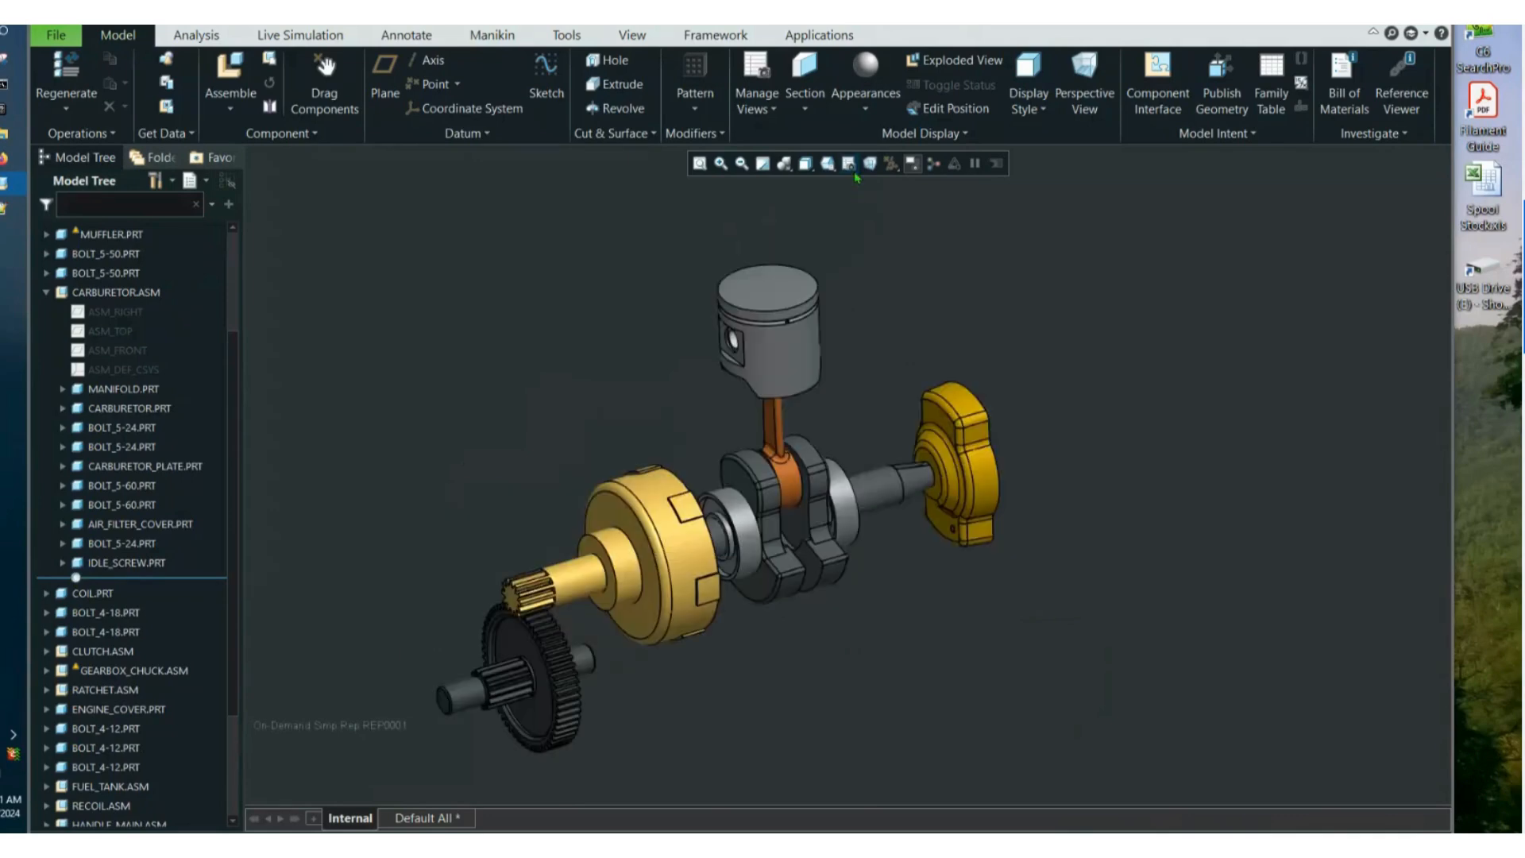
Create a style state named Internal that shows the gold clutch drum and its pinion shaft as transparent.
{"action": "left_click", "coordinate": [834, 166]}
{"action": "left_click", "coordinate": [847, 166]}
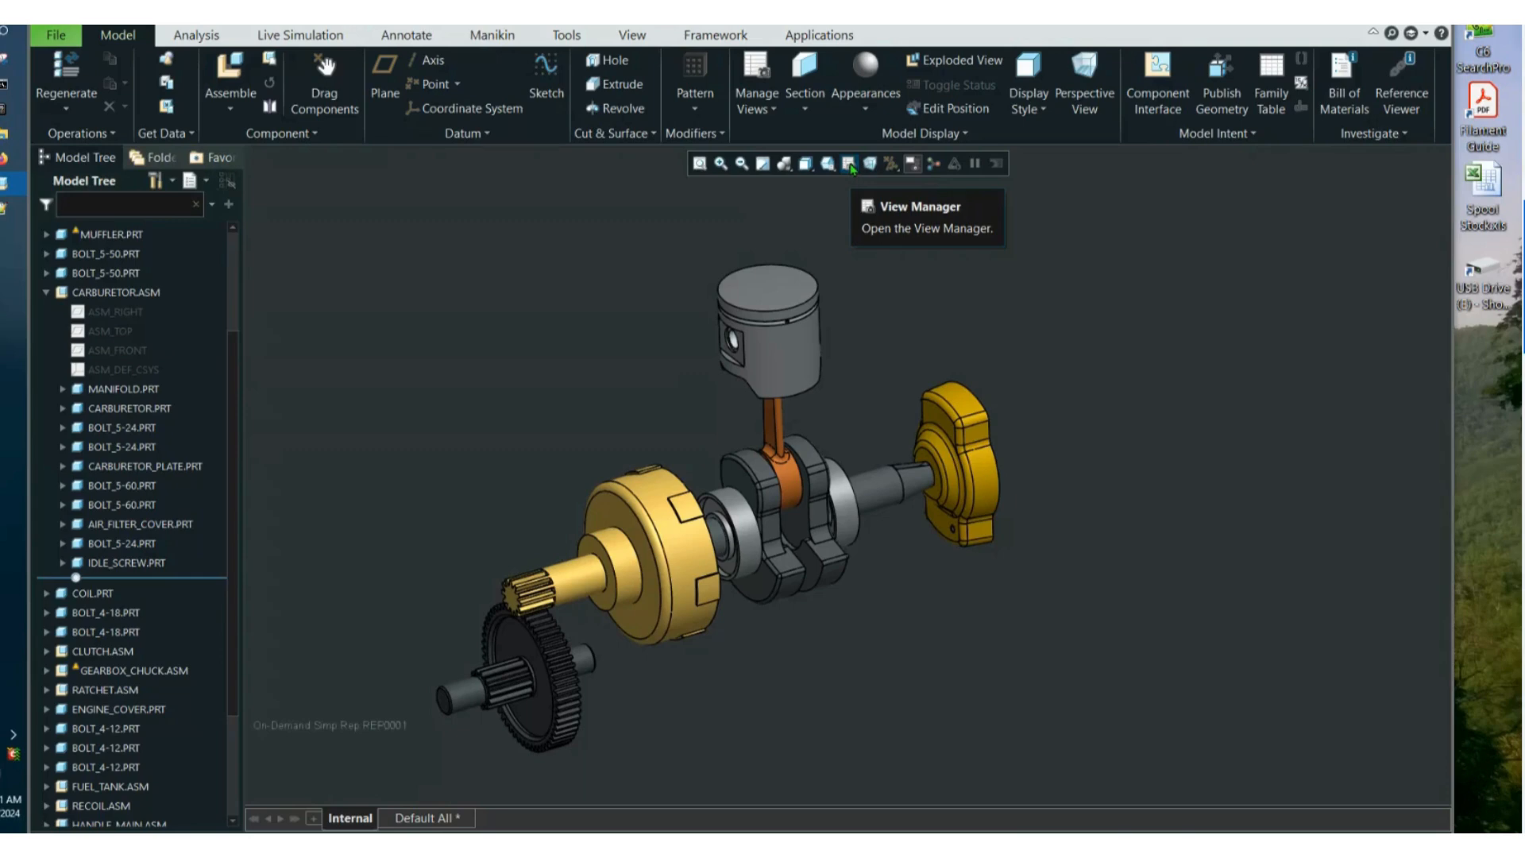
{"action": "left_click", "coordinate": [849, 165]}
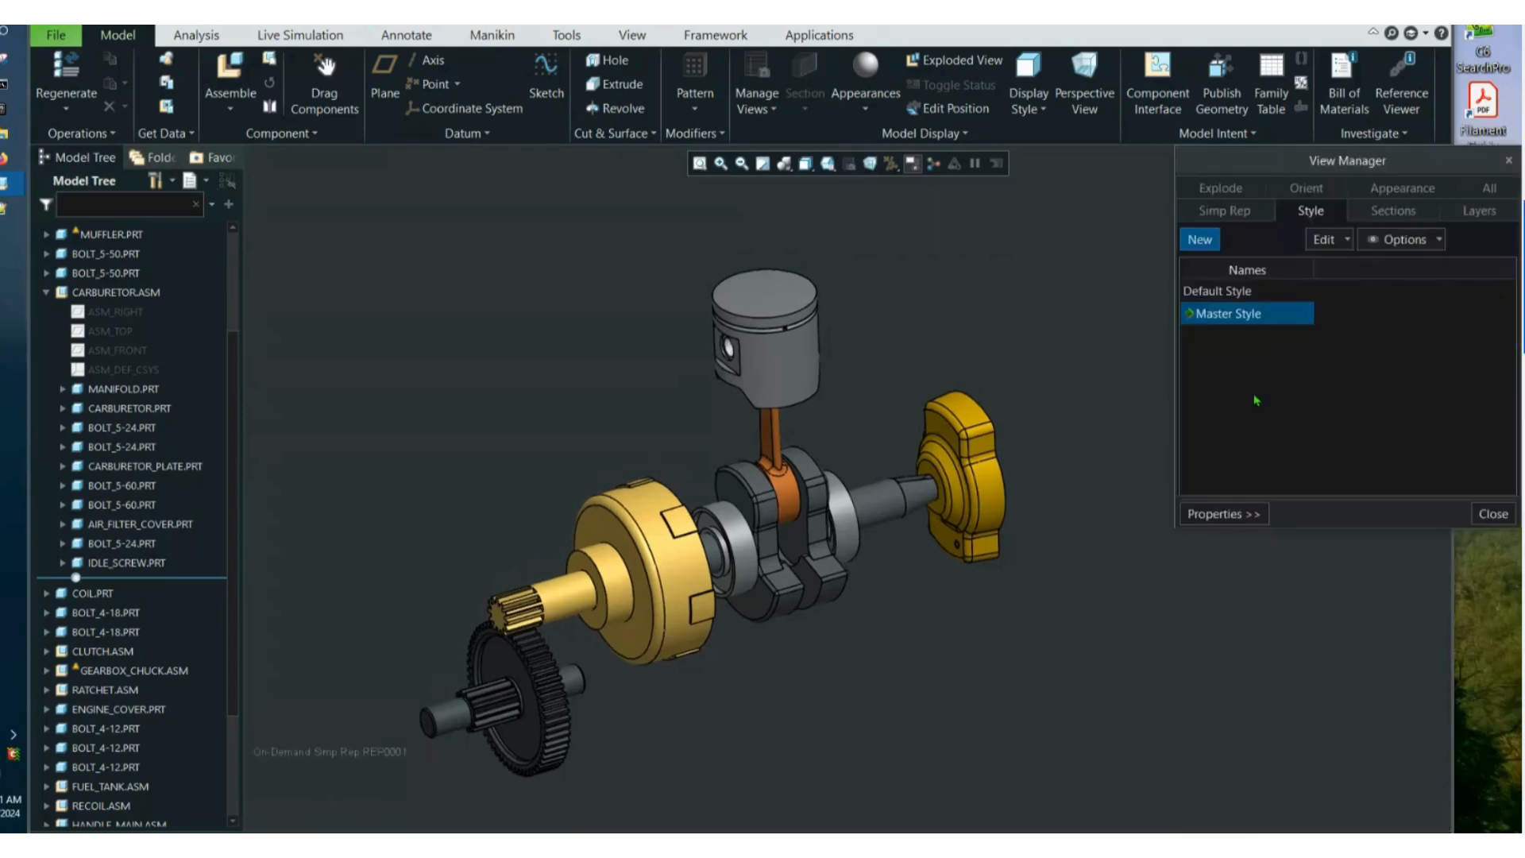
{"action": "left_click", "coordinate": [1199, 241]}
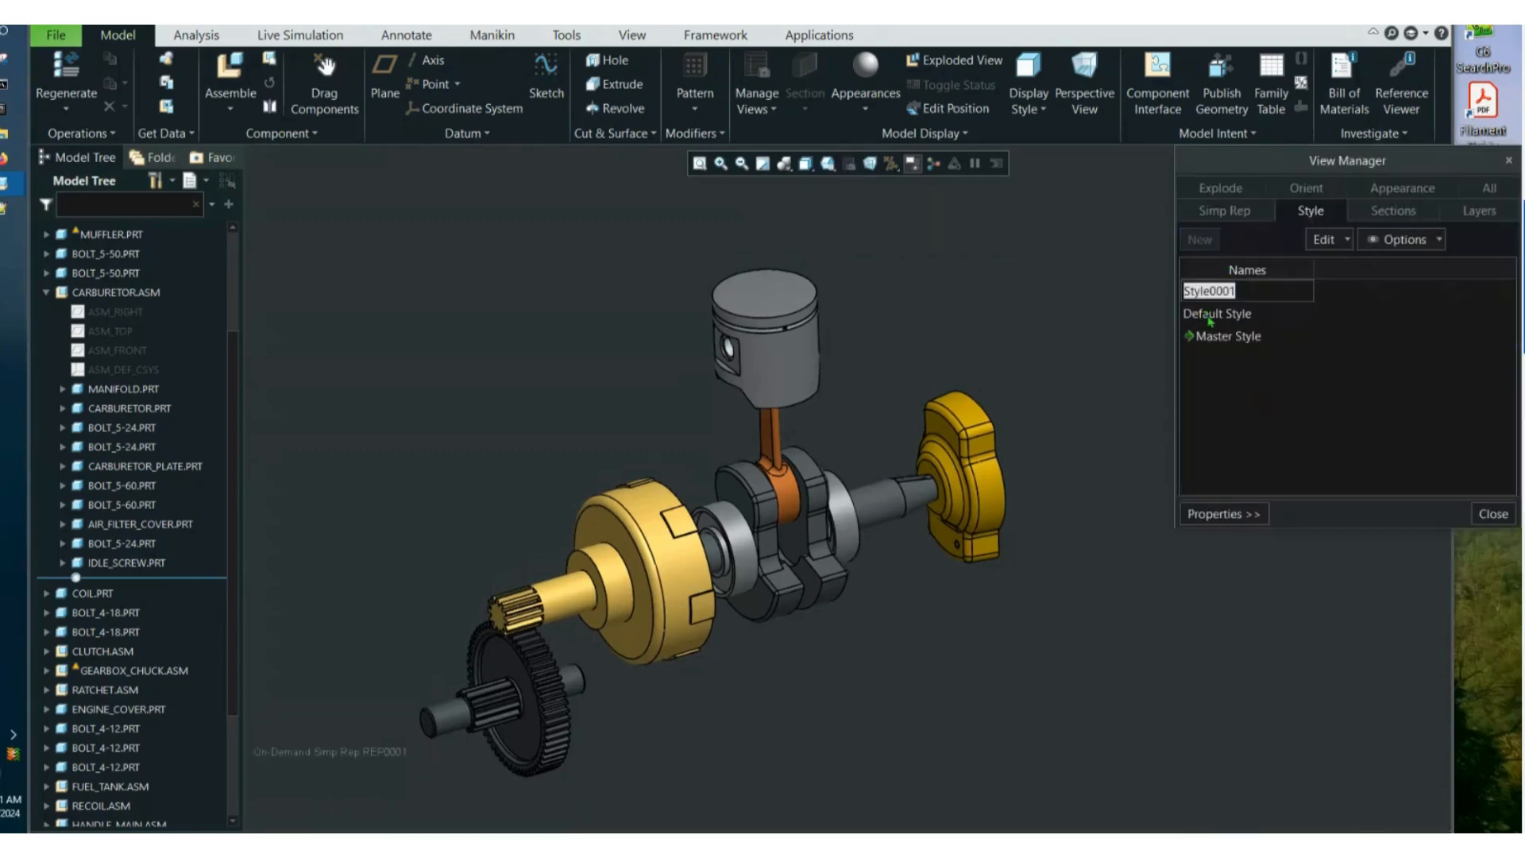
{"action": "key", "text": "BackSpace"}
{"action": "type", "text": "Internal"}
{"action": "key", "text": "Return"}
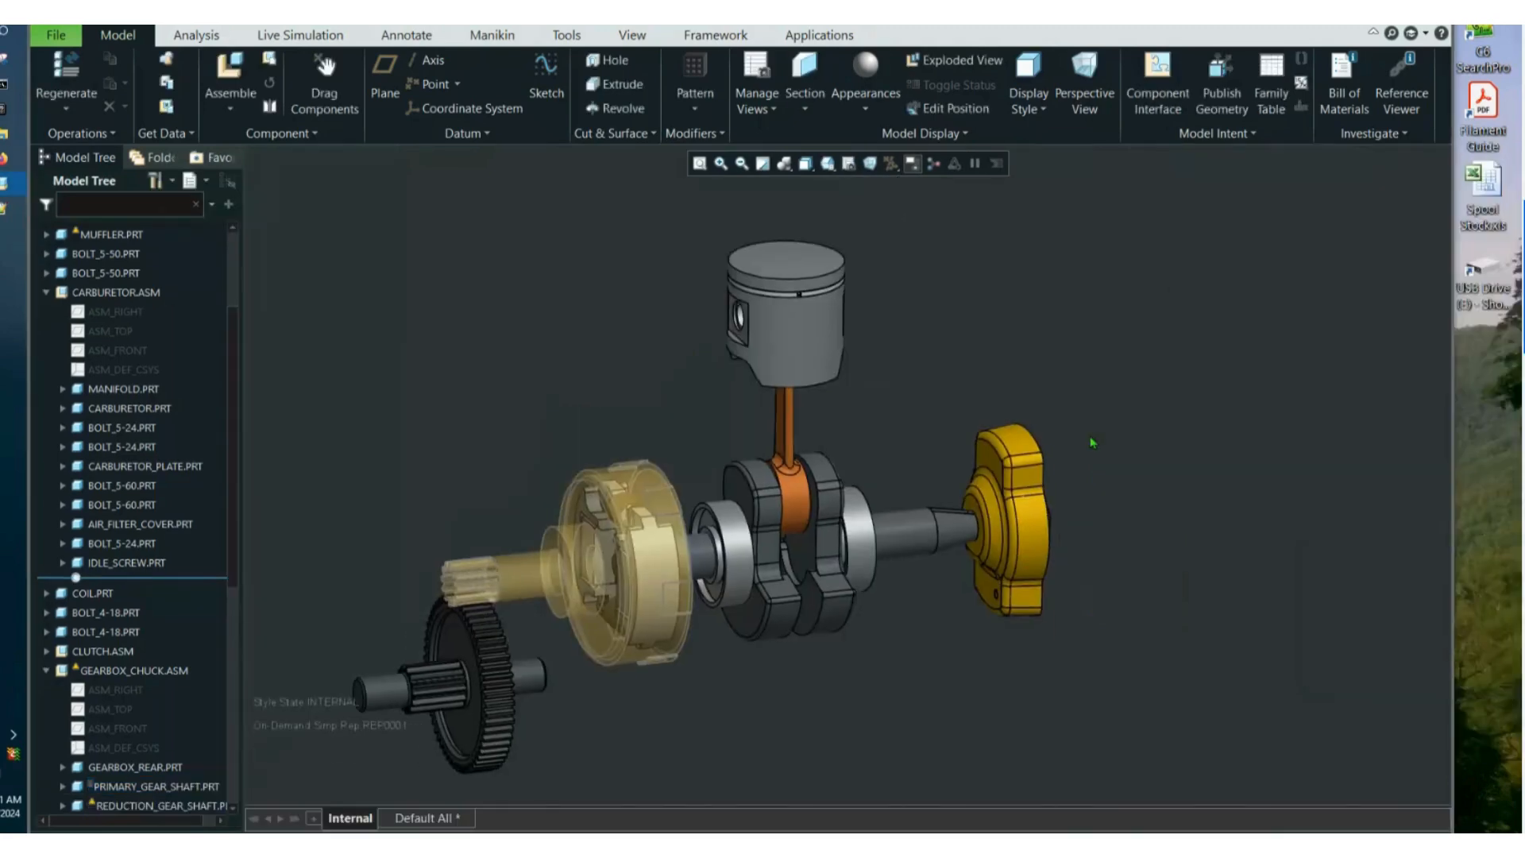
{"action": "middle_click_drag", "start_coordinate": [1093, 443], "coordinate": [1035, 372]}
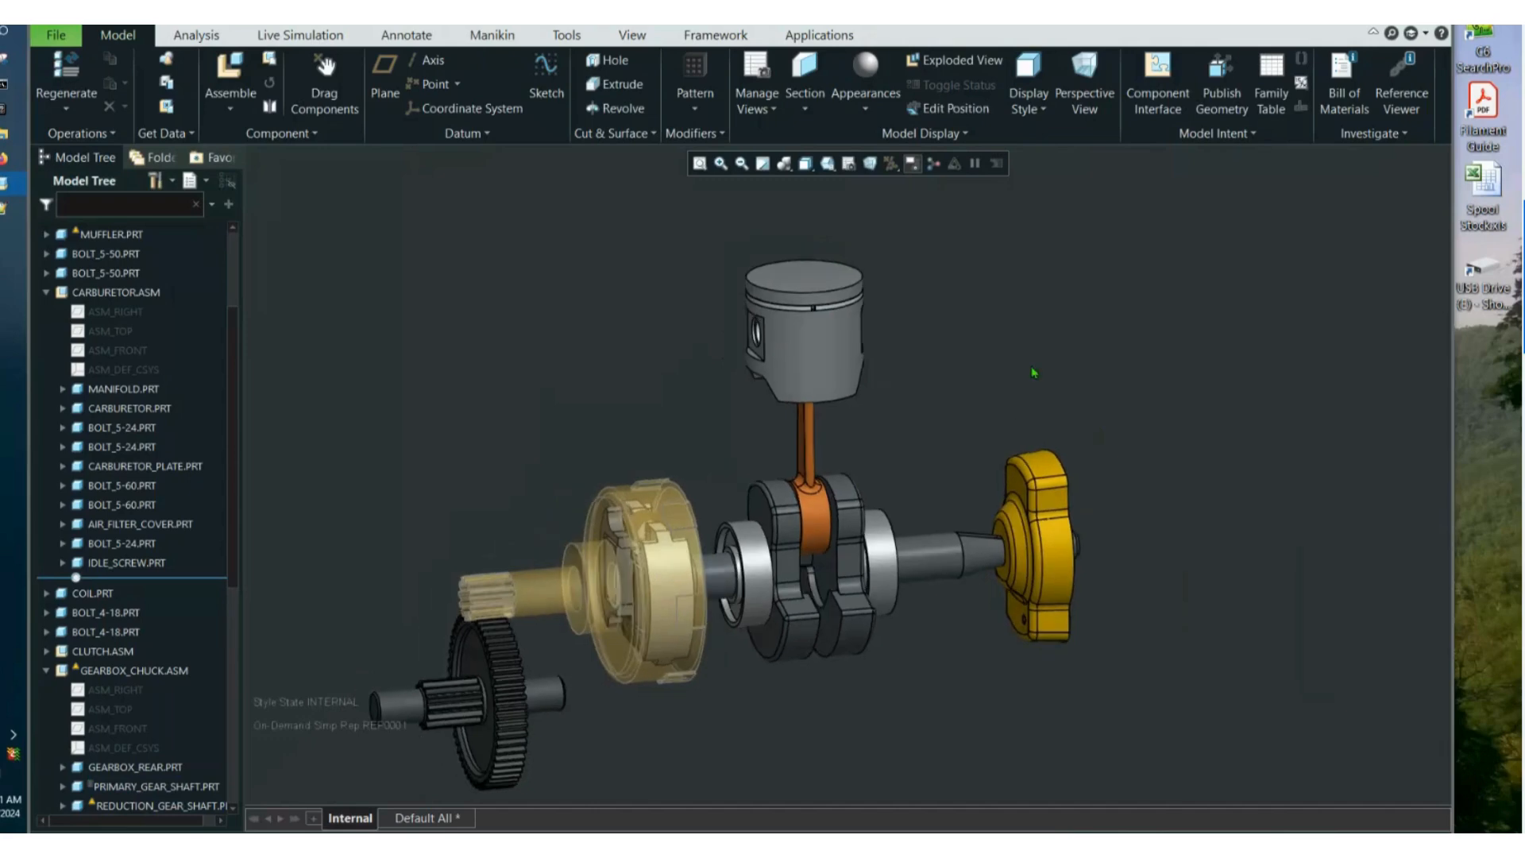
{"action": "scroll", "coordinate": [1034, 373], "scroll_direction": "up", "scroll_amount": 5}
{"action": "scroll", "coordinate": [923, 403], "scroll_direction": "down", "scroll_amount": 5}
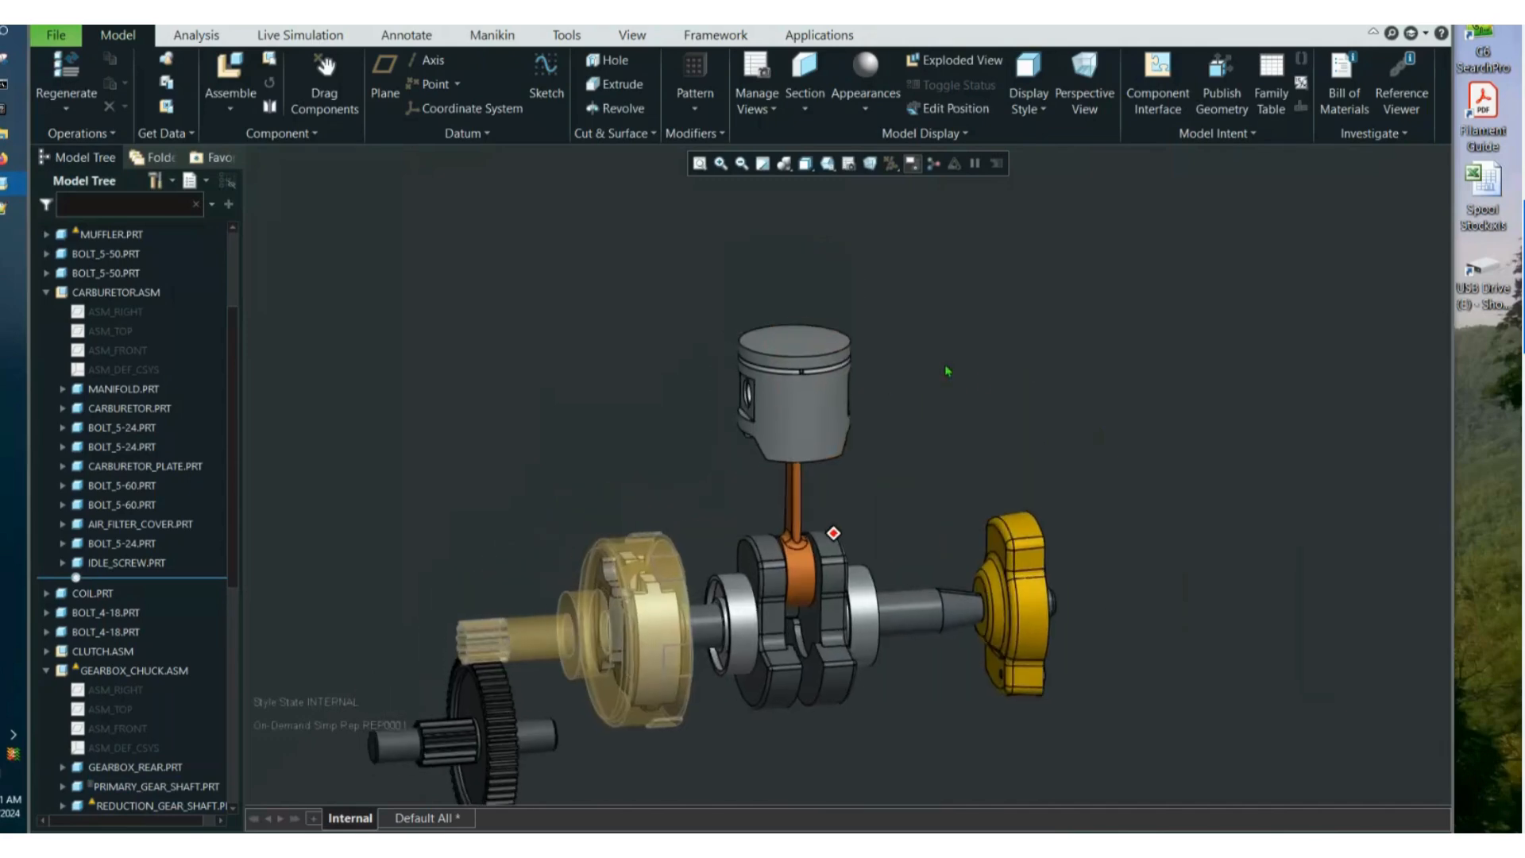
Create an appearance state named Internal and apply a transparent dark appearance from My Appearances to the piston.
{"action": "left_click", "coordinate": [848, 170]}
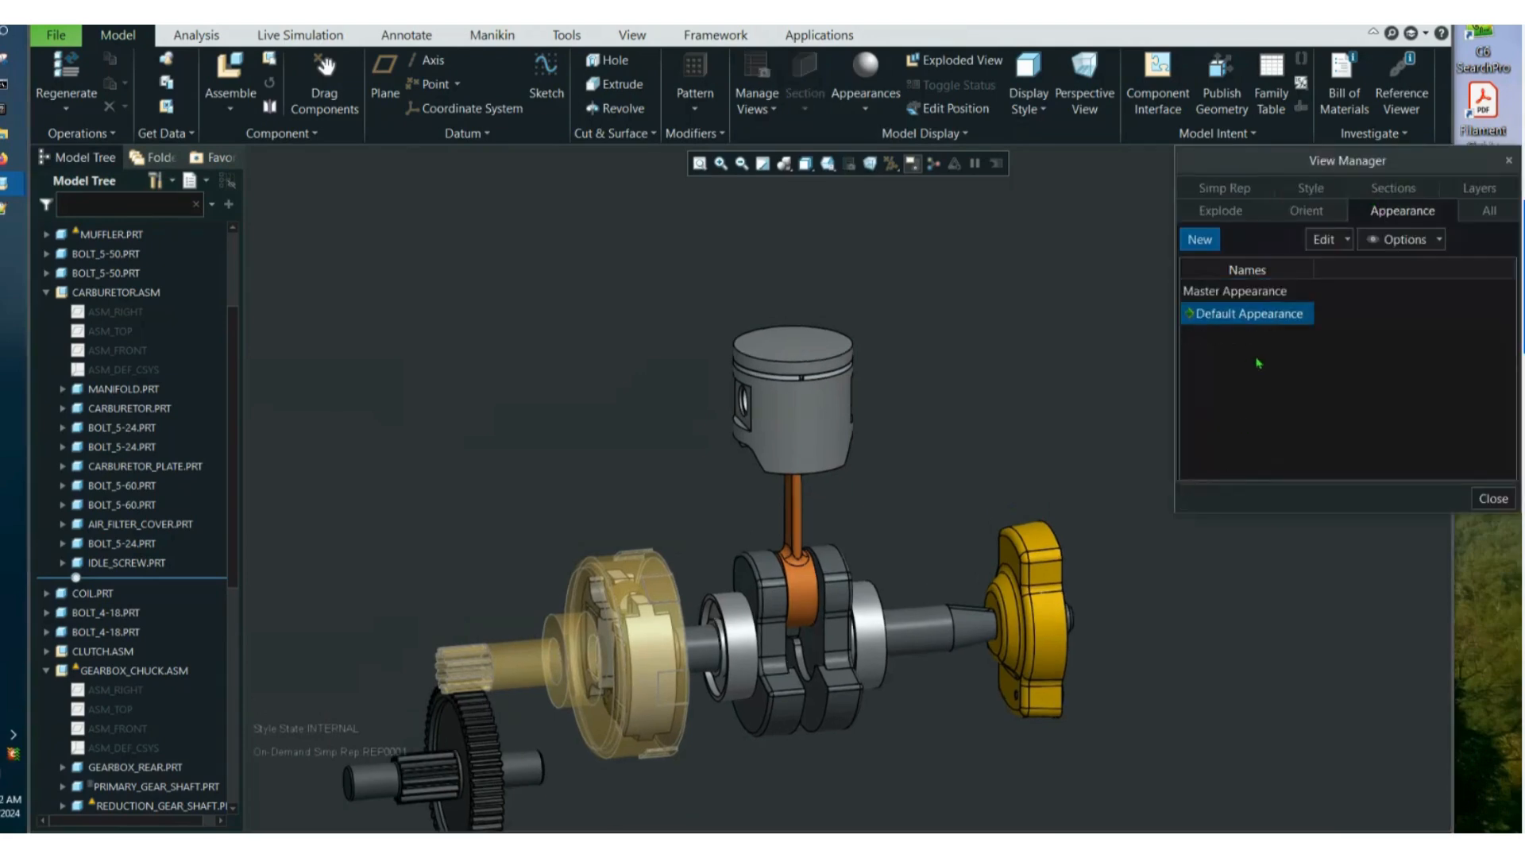
{"action": "left_click", "coordinate": [1199, 239]}
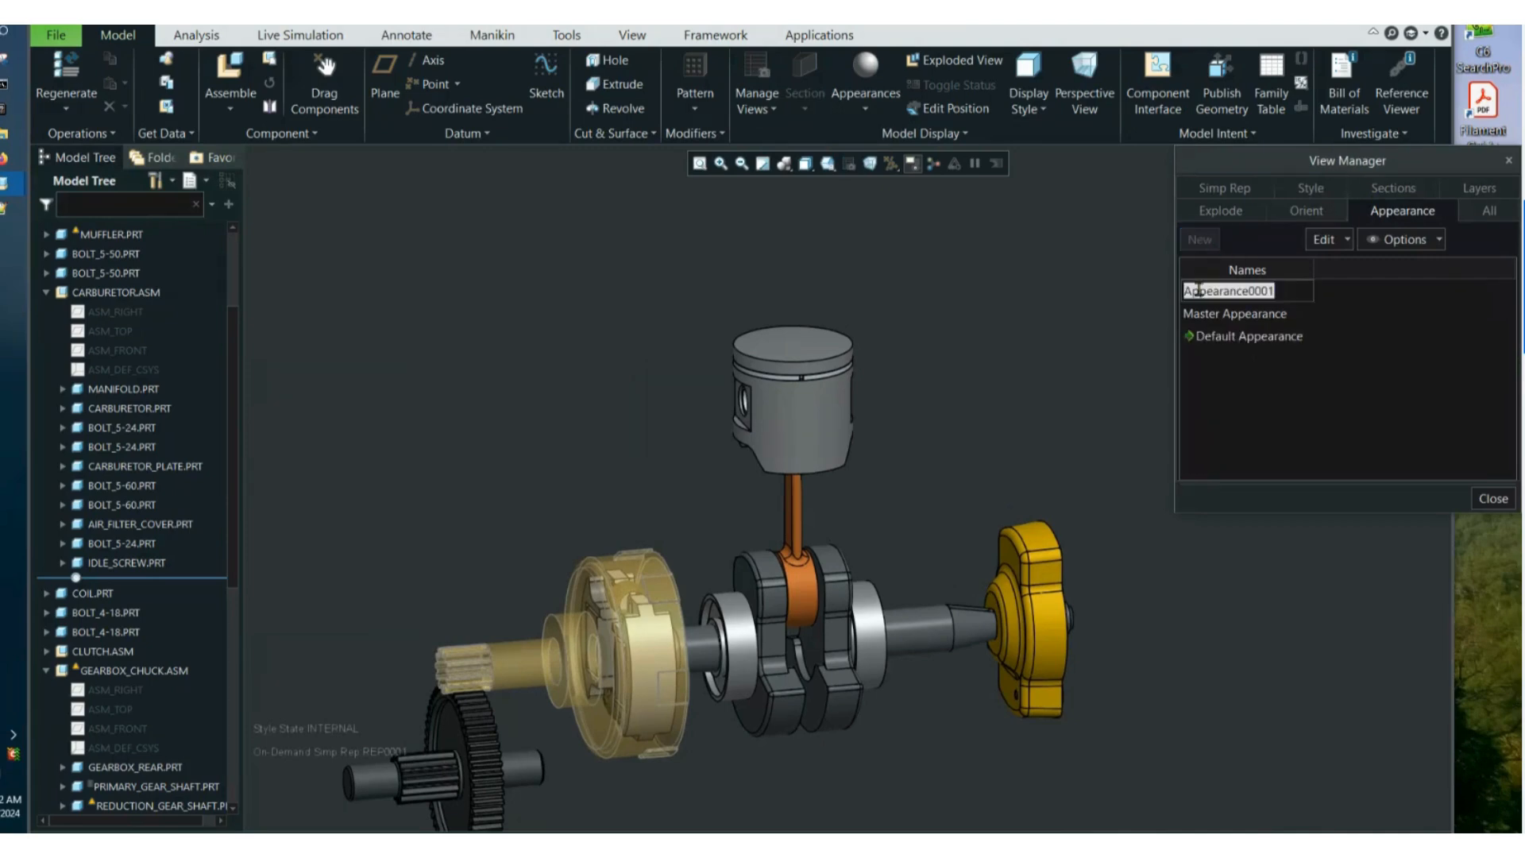
{"action": "type", "text": "Interna"}
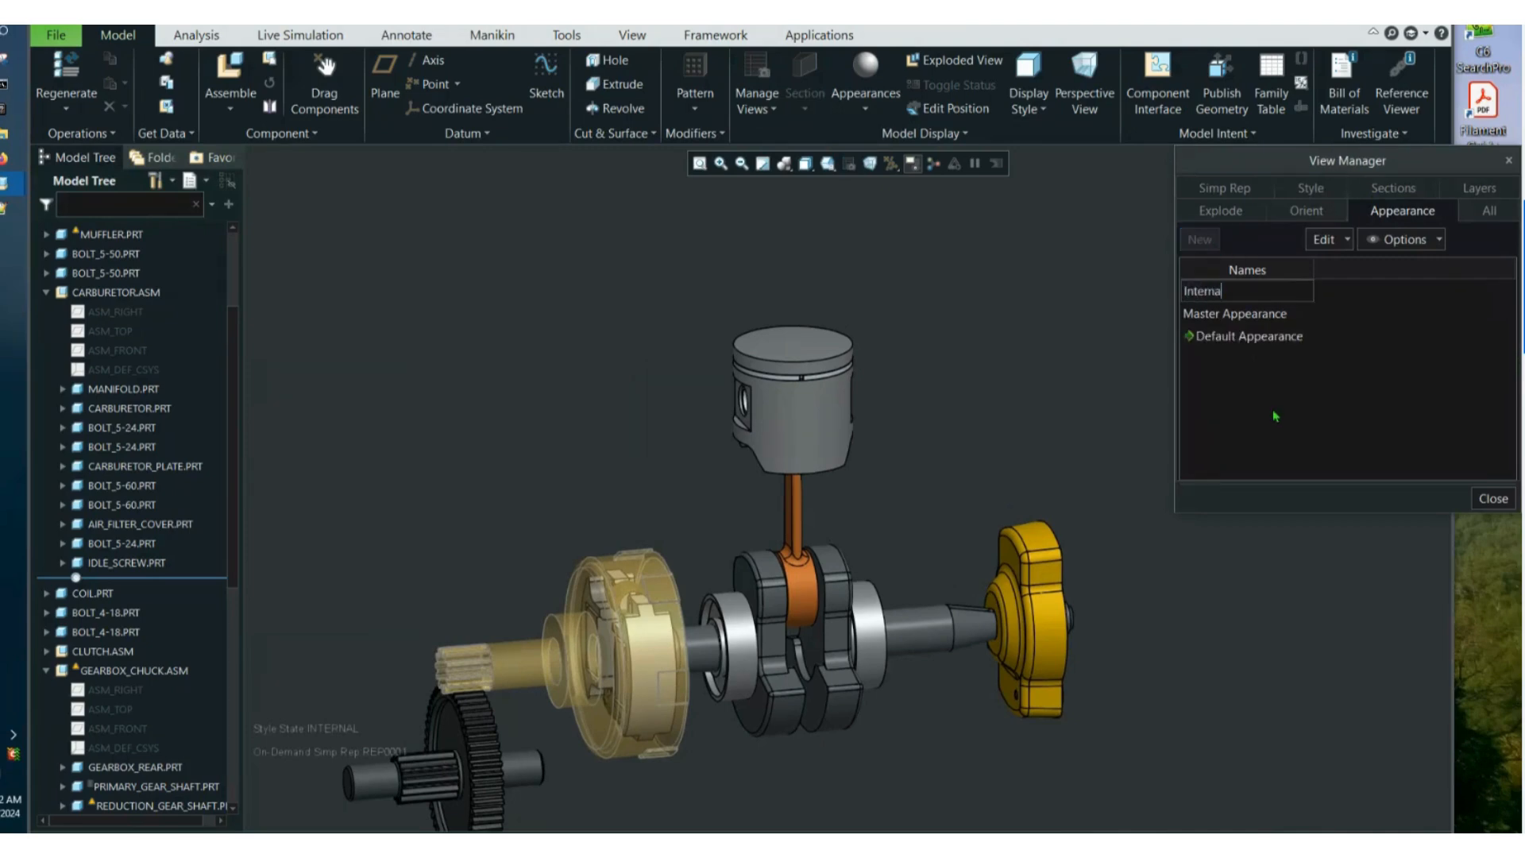
{"action": "type", "text": "l"}
{"action": "key", "text": "Return"}
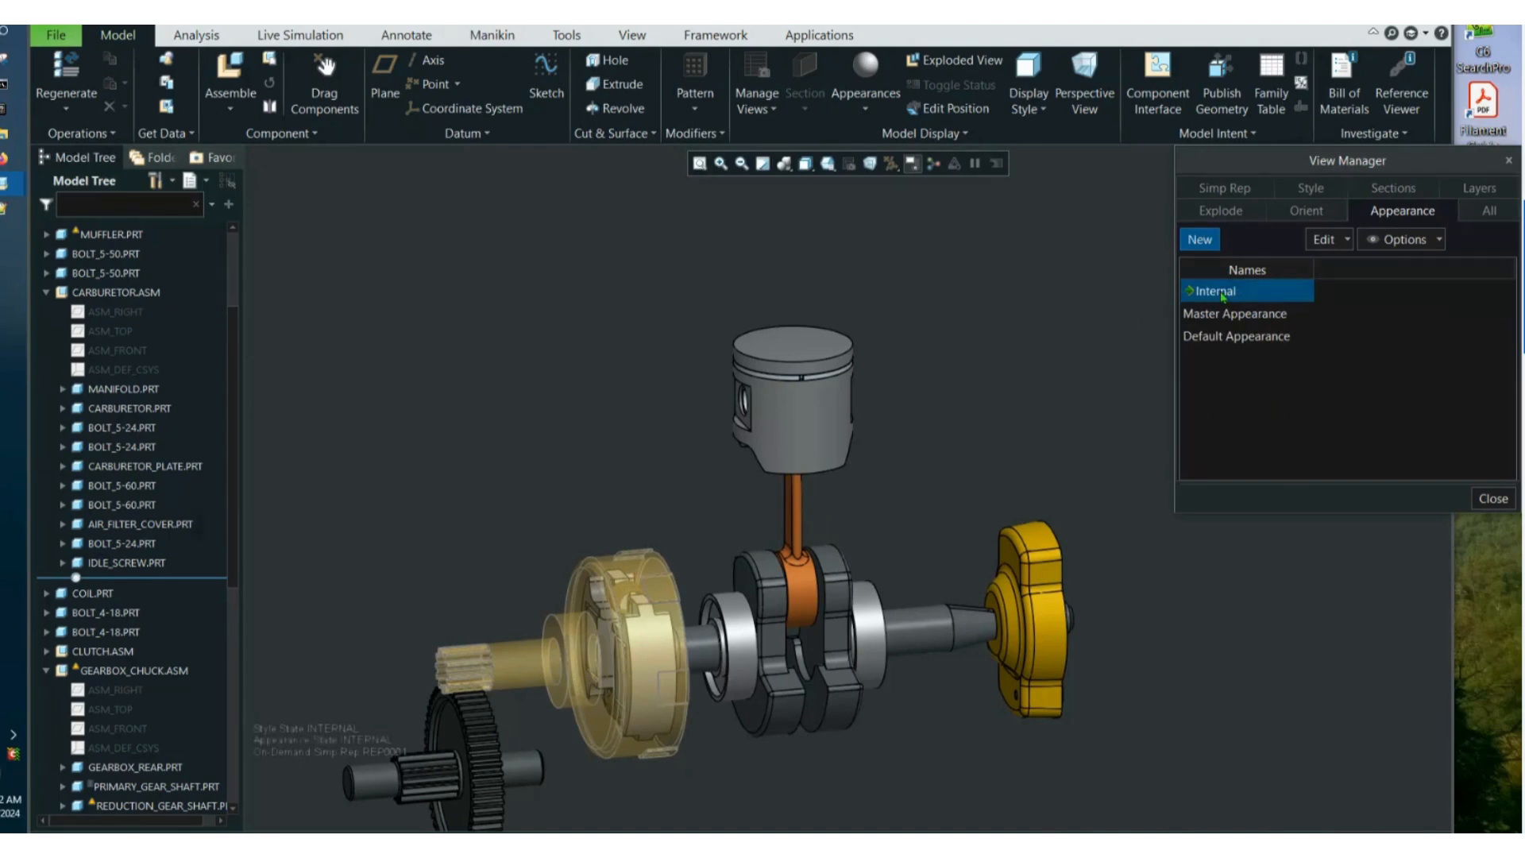
{"action": "left_click", "coordinate": [849, 111]}
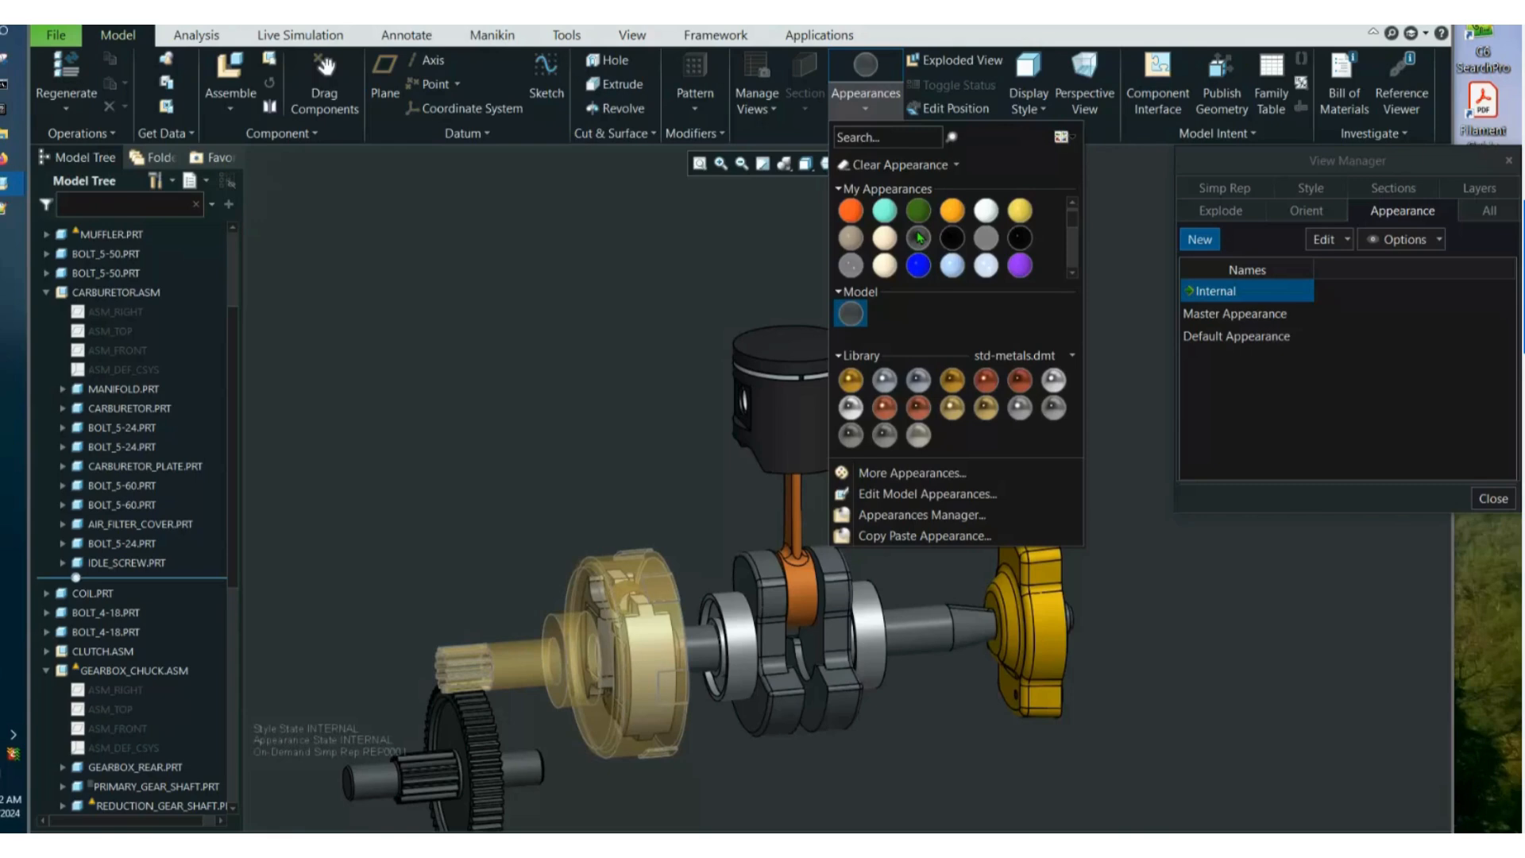
{"action": "left_click", "coordinate": [918, 236]}
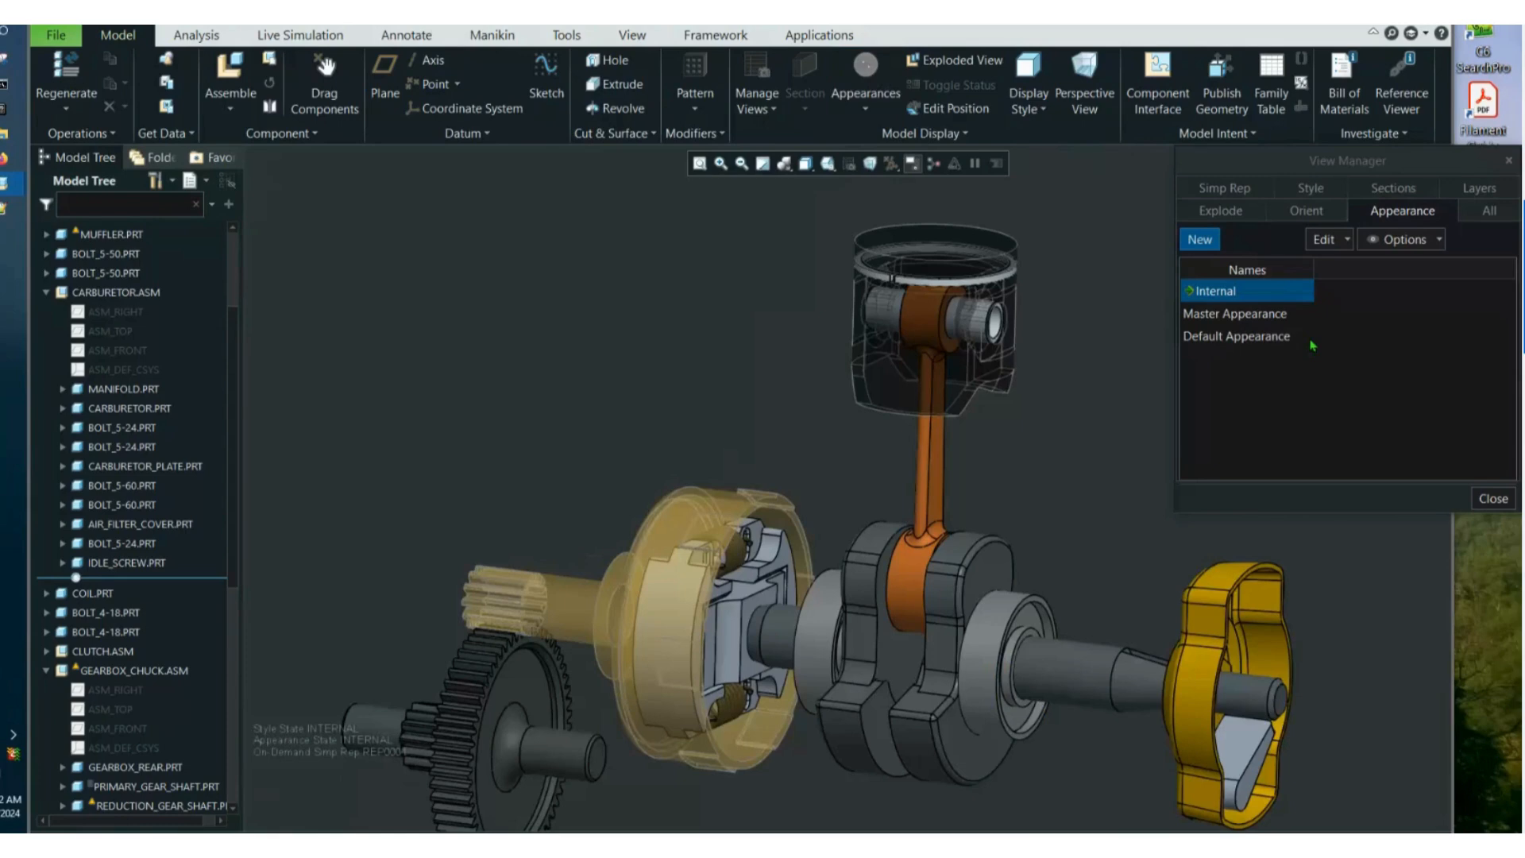
Redefine the Internal combined view to use the Internal style and appearance states, and compare it with Default All.
{"action": "right_click", "coordinate": [1250, 290]}
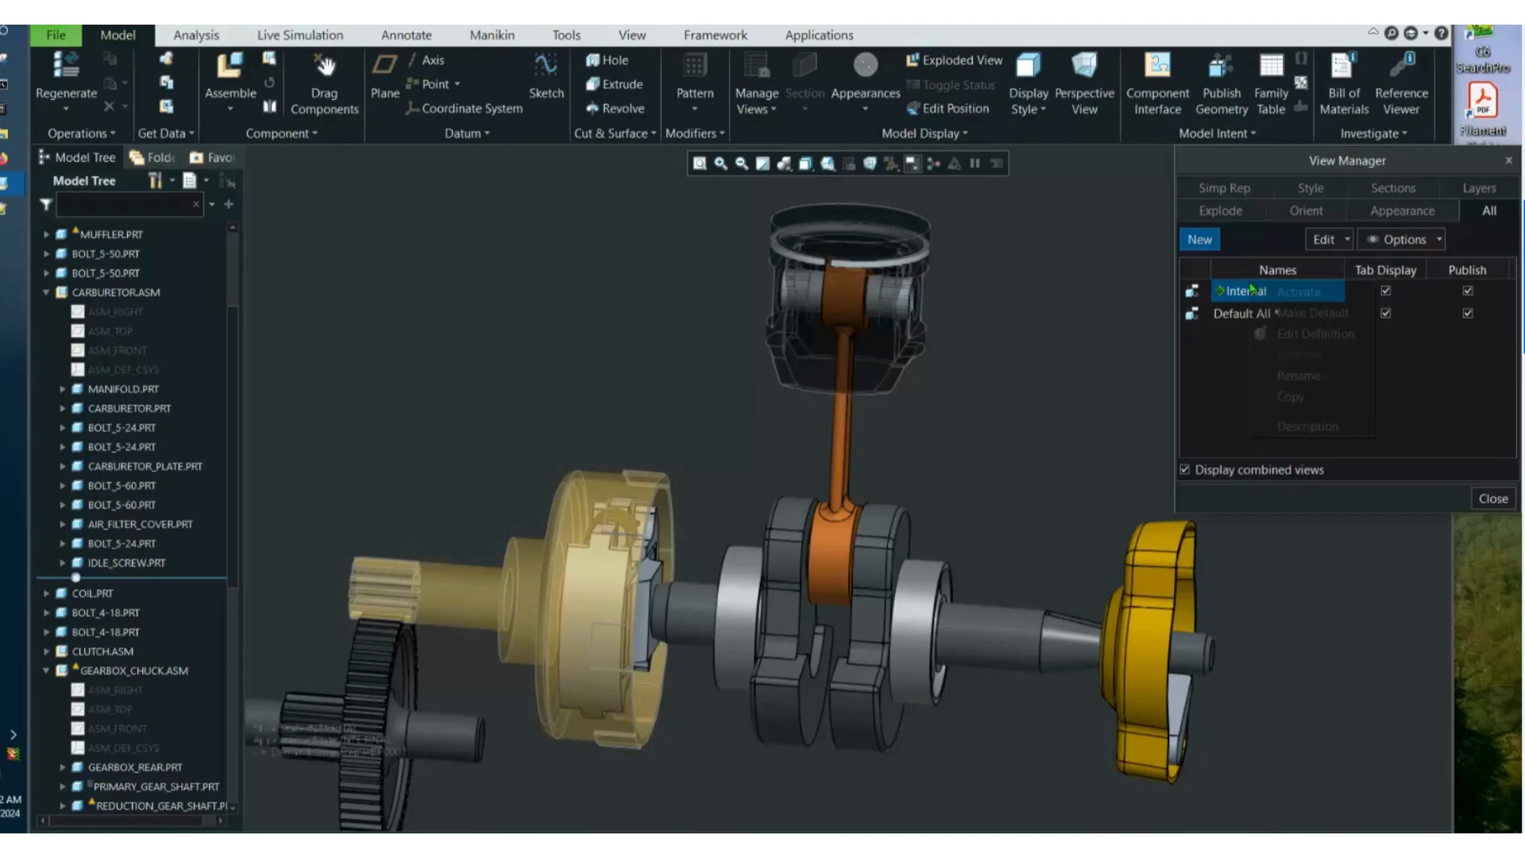
{"action": "left_click", "coordinate": [1314, 333]}
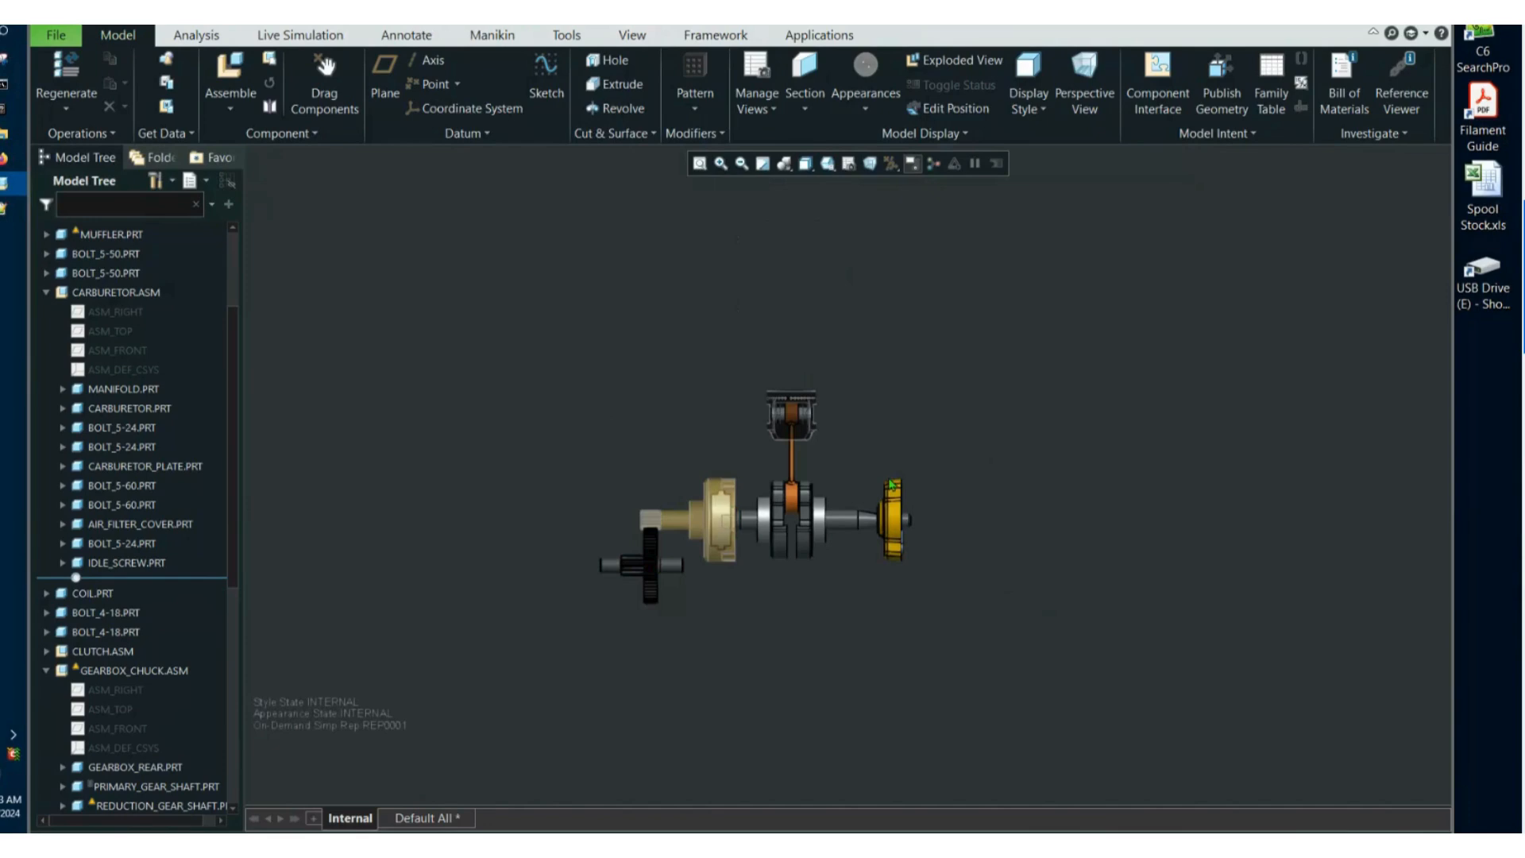
{"action": "left_click", "coordinate": [426, 818]}
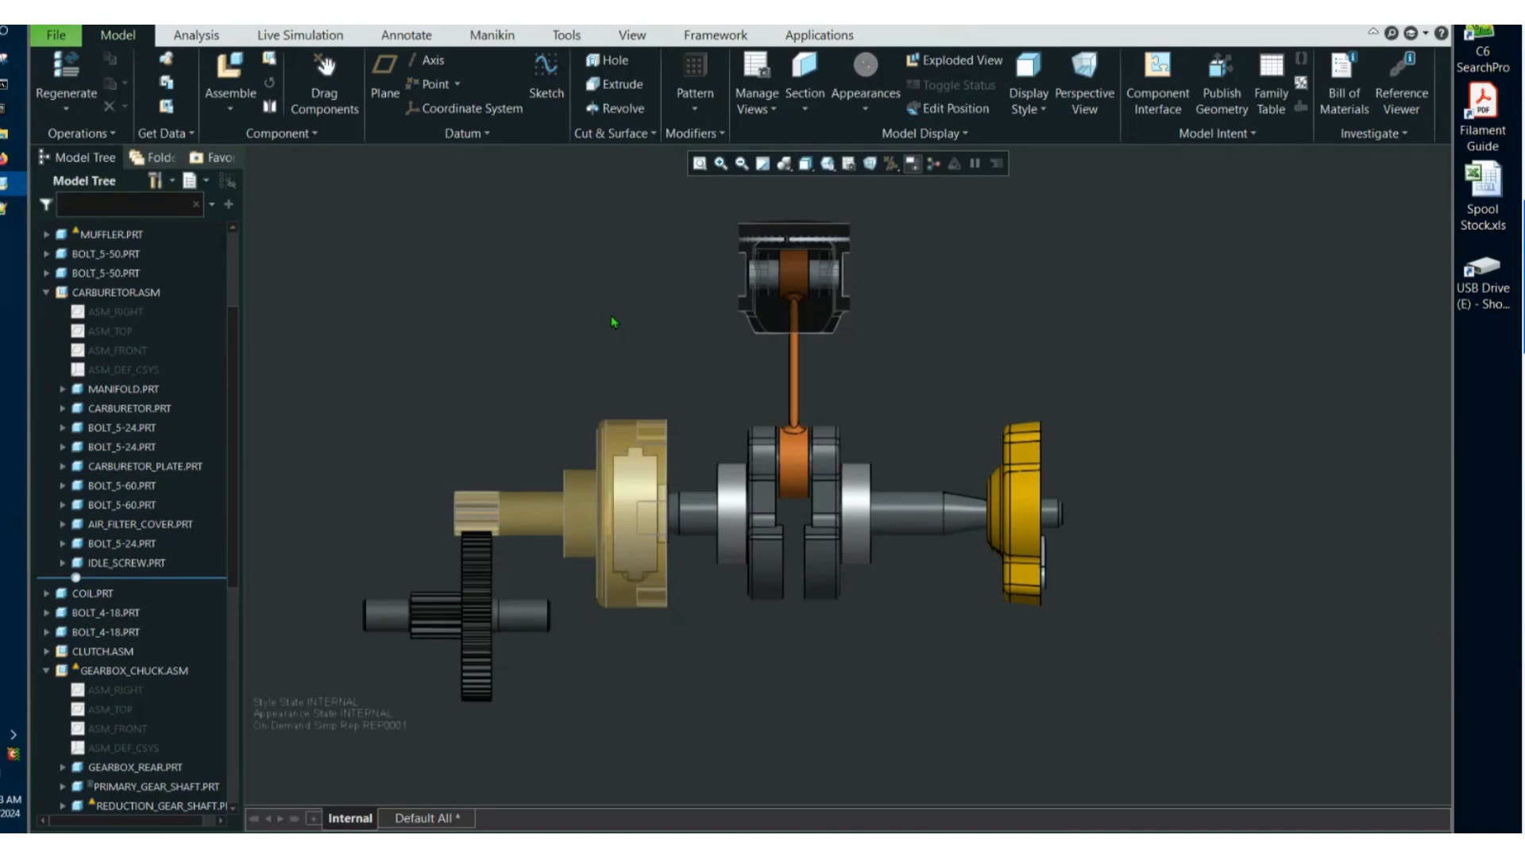
{"action": "middle_click_drag", "start_coordinate": [614, 322], "coordinate": [700, 405]}
{"action": "scroll", "coordinate": [716, 447], "scroll_direction": "down", "scroll_amount": 5}
{"action": "scroll", "coordinate": [721, 440], "scroll_direction": "up", "scroll_amount": 5}
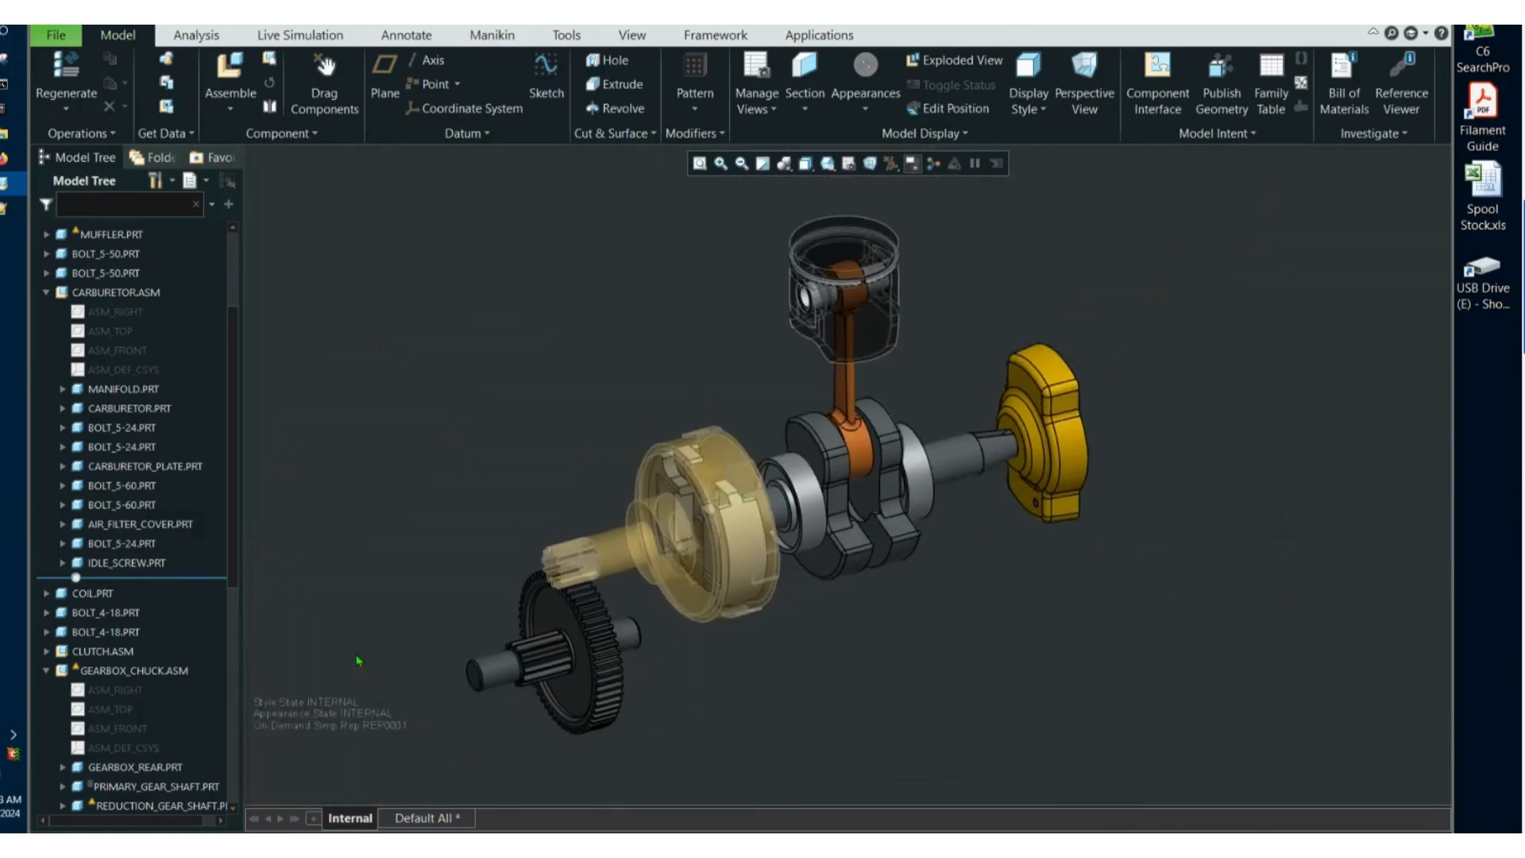
Switch to the Default All combined view and show the full drill from the gearbox side.
{"action": "left_click", "coordinate": [407, 818]}
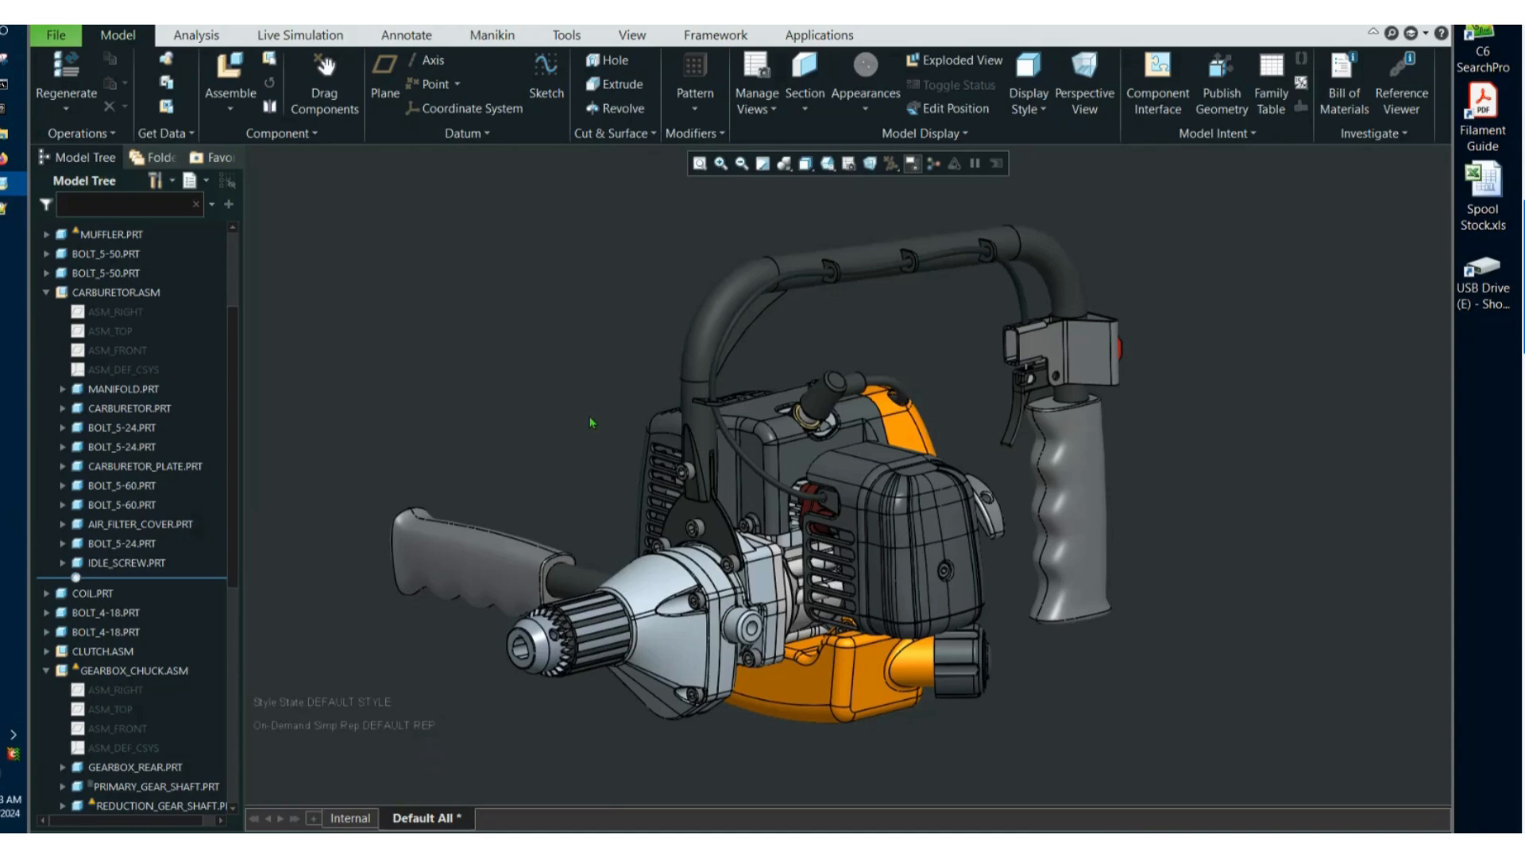
{"action": "scroll", "coordinate": [596, 424], "scroll_direction": "down", "scroll_amount": 1}
{"action": "scroll", "coordinate": [603, 416], "scroll_direction": "up", "scroll_amount": 4}
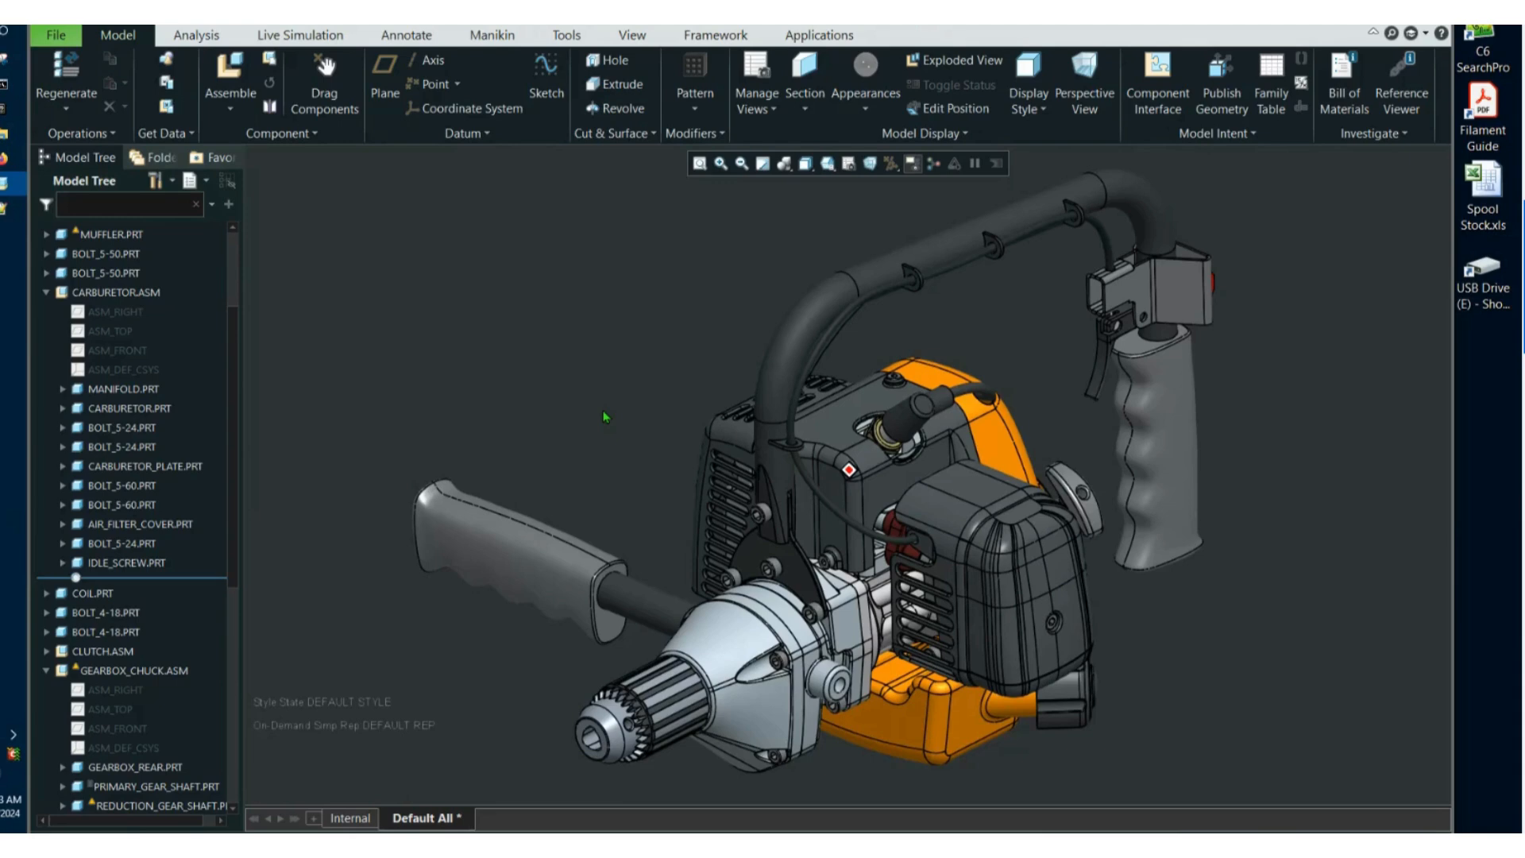
{"action": "middle_click_drag", "start_coordinate": [605, 417], "coordinate": [558, 457]}
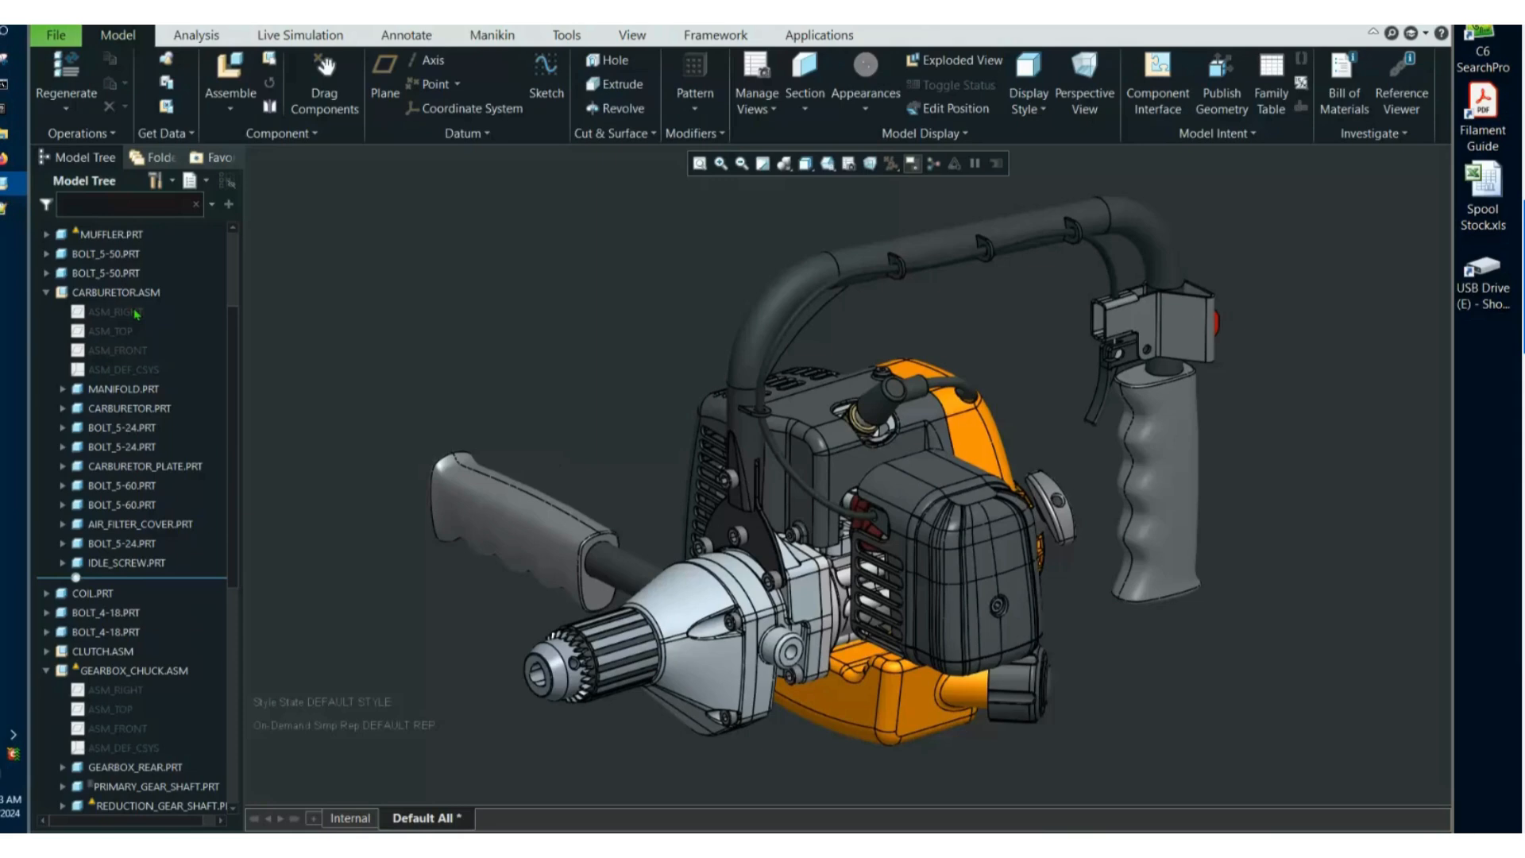
Start replacing the four BOLT_5-18 parts in the GEARBOX_CHUCK assembly, with Unrelated Component as the replacement method.
{"action": "left_click", "coordinate": [46, 292]}
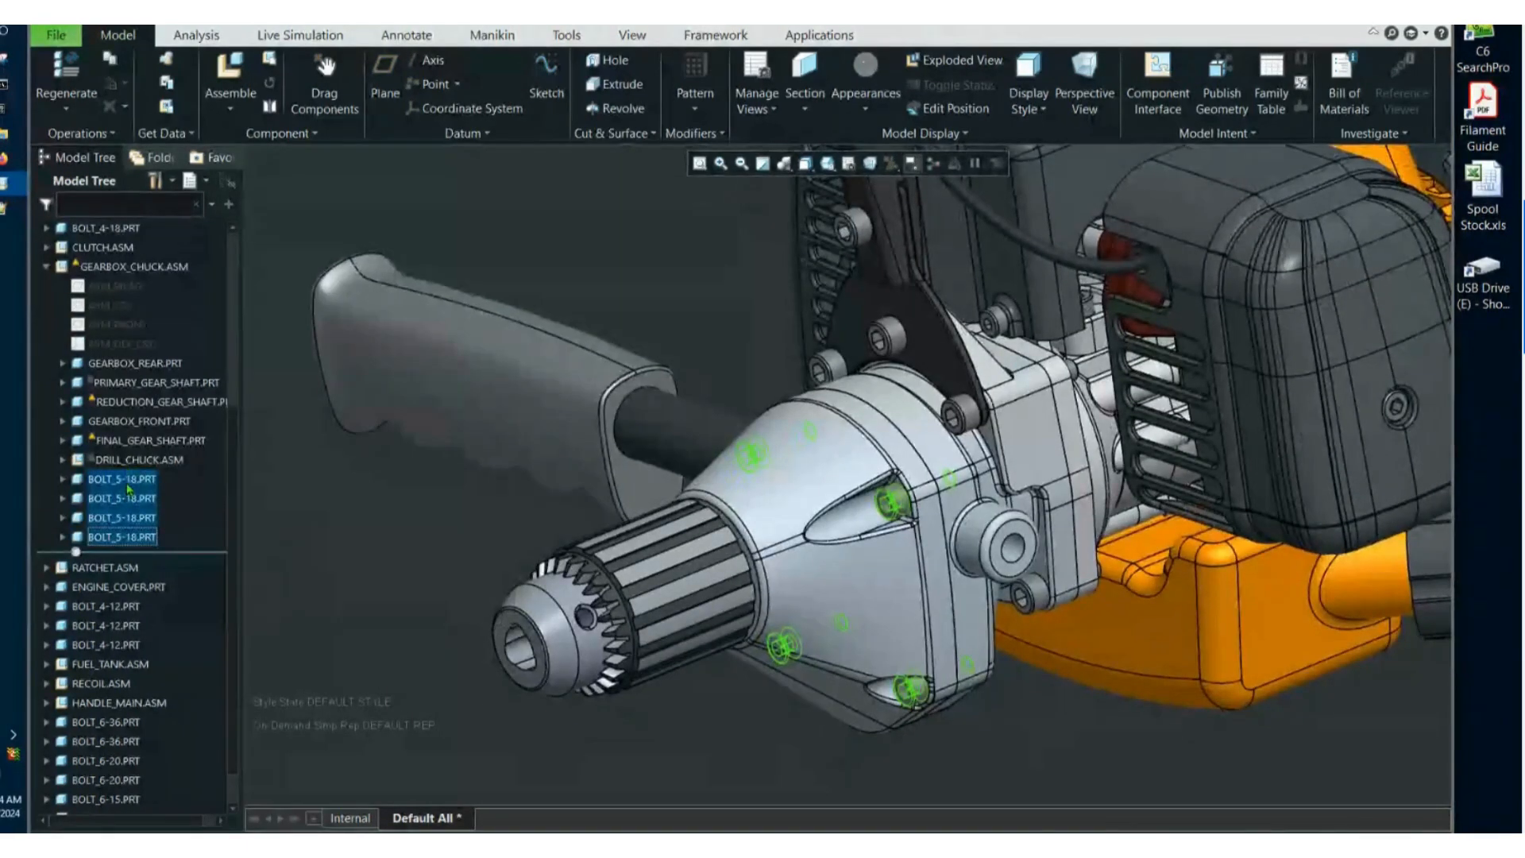
{"action": "right_click", "coordinate": [125, 488]}
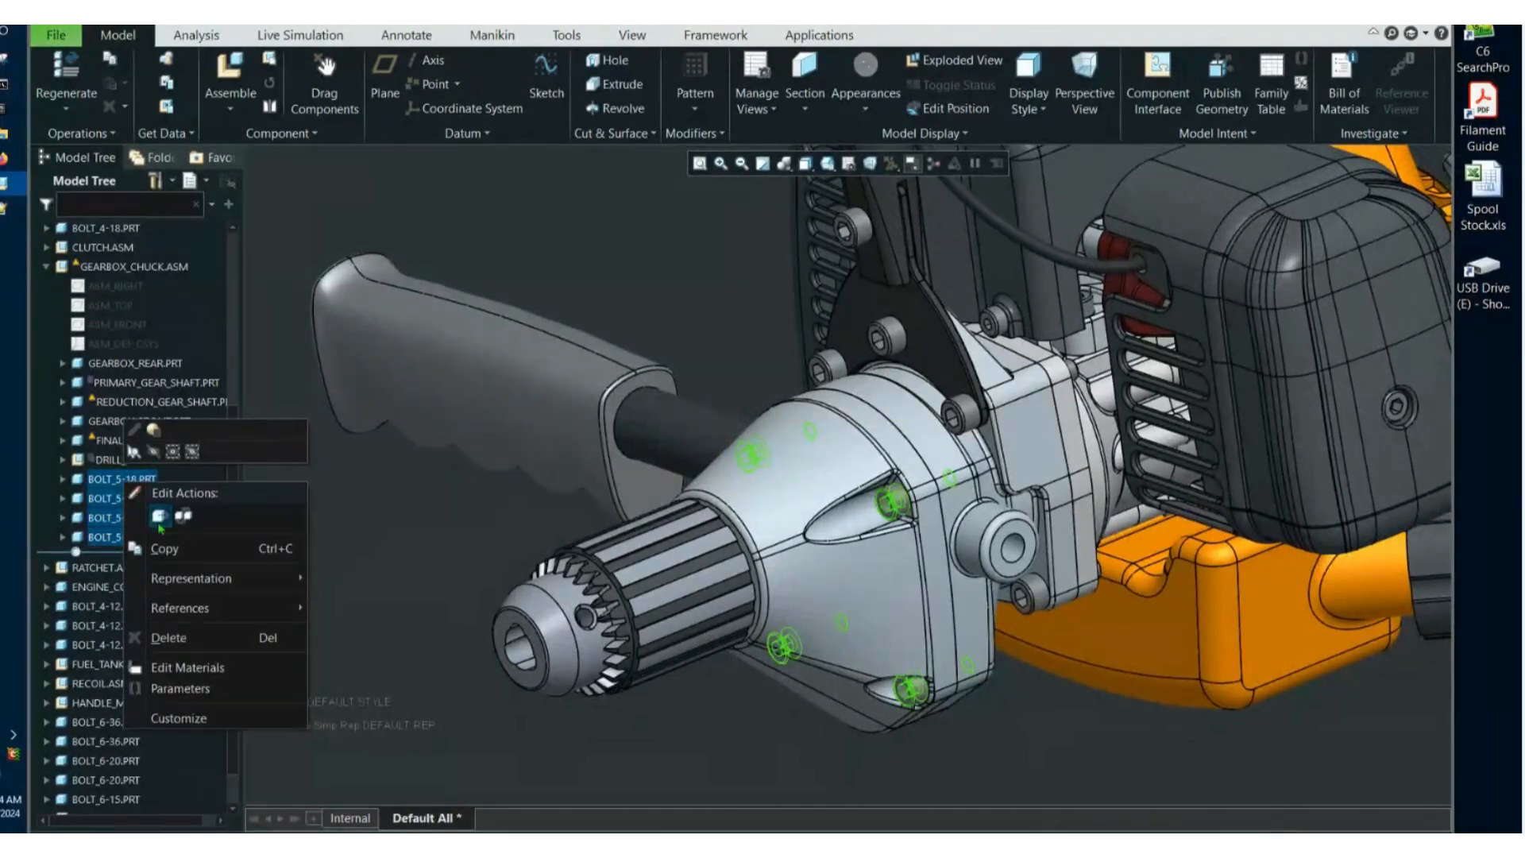
{"action": "left_click", "coordinate": [183, 516]}
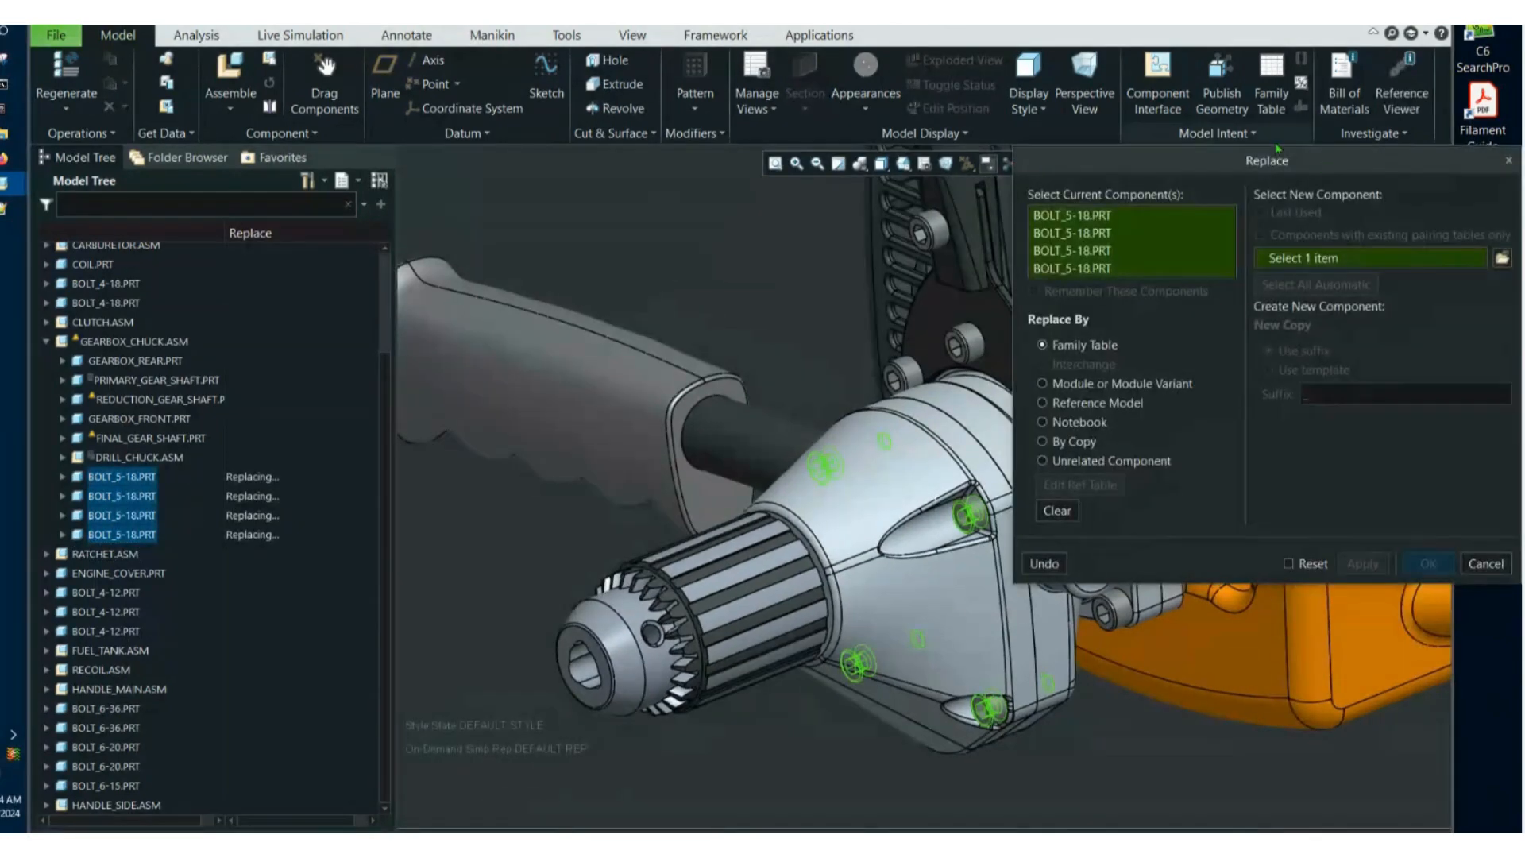
{"action": "left_click_drag", "start_coordinate": [1342, 169], "coordinate": [1159, 109]}
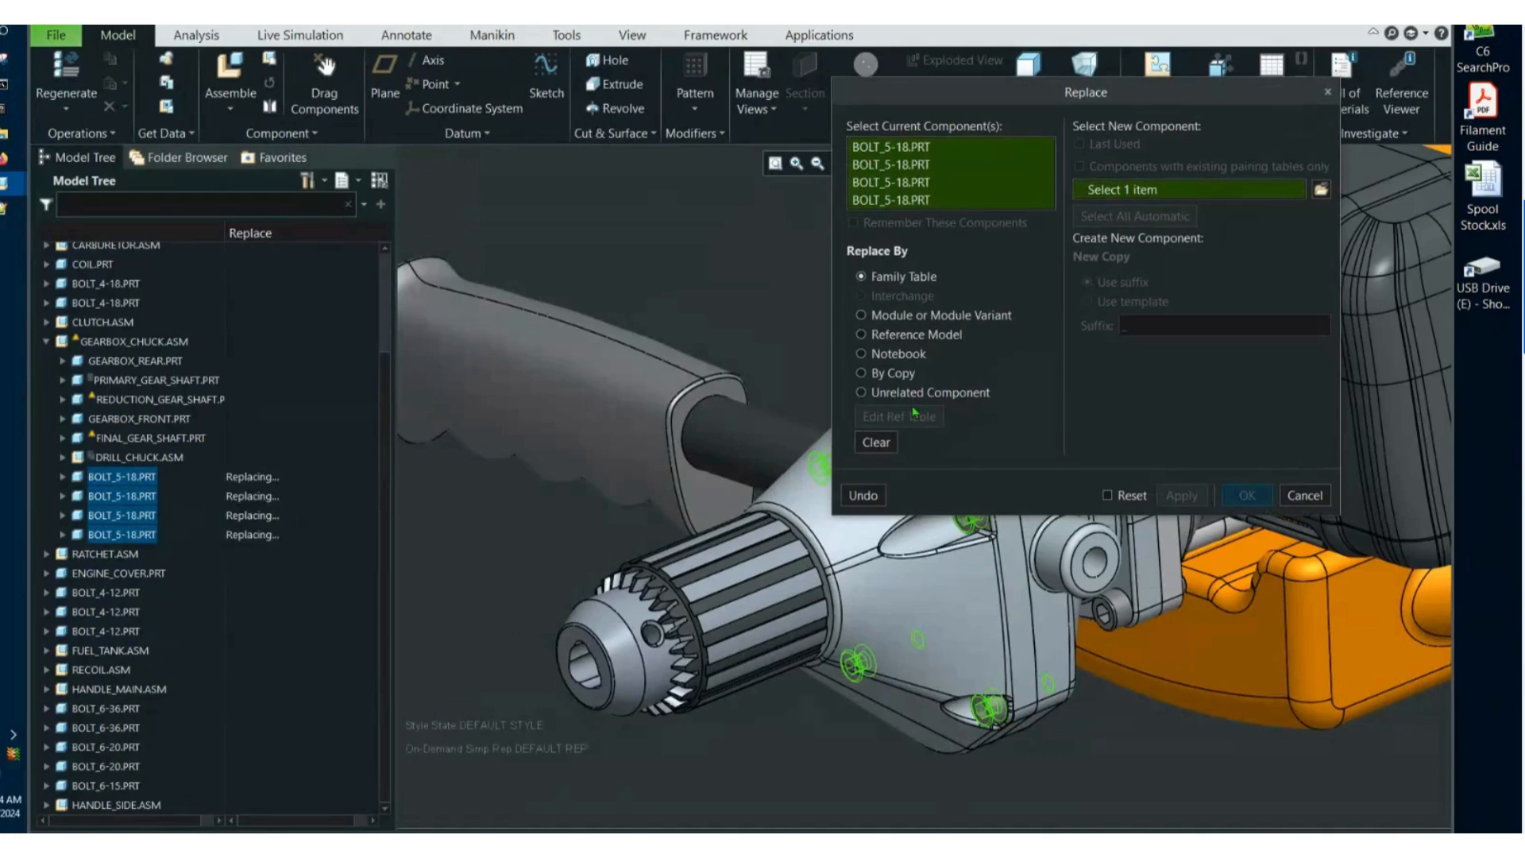
{"action": "left_click", "coordinate": [940, 394]}
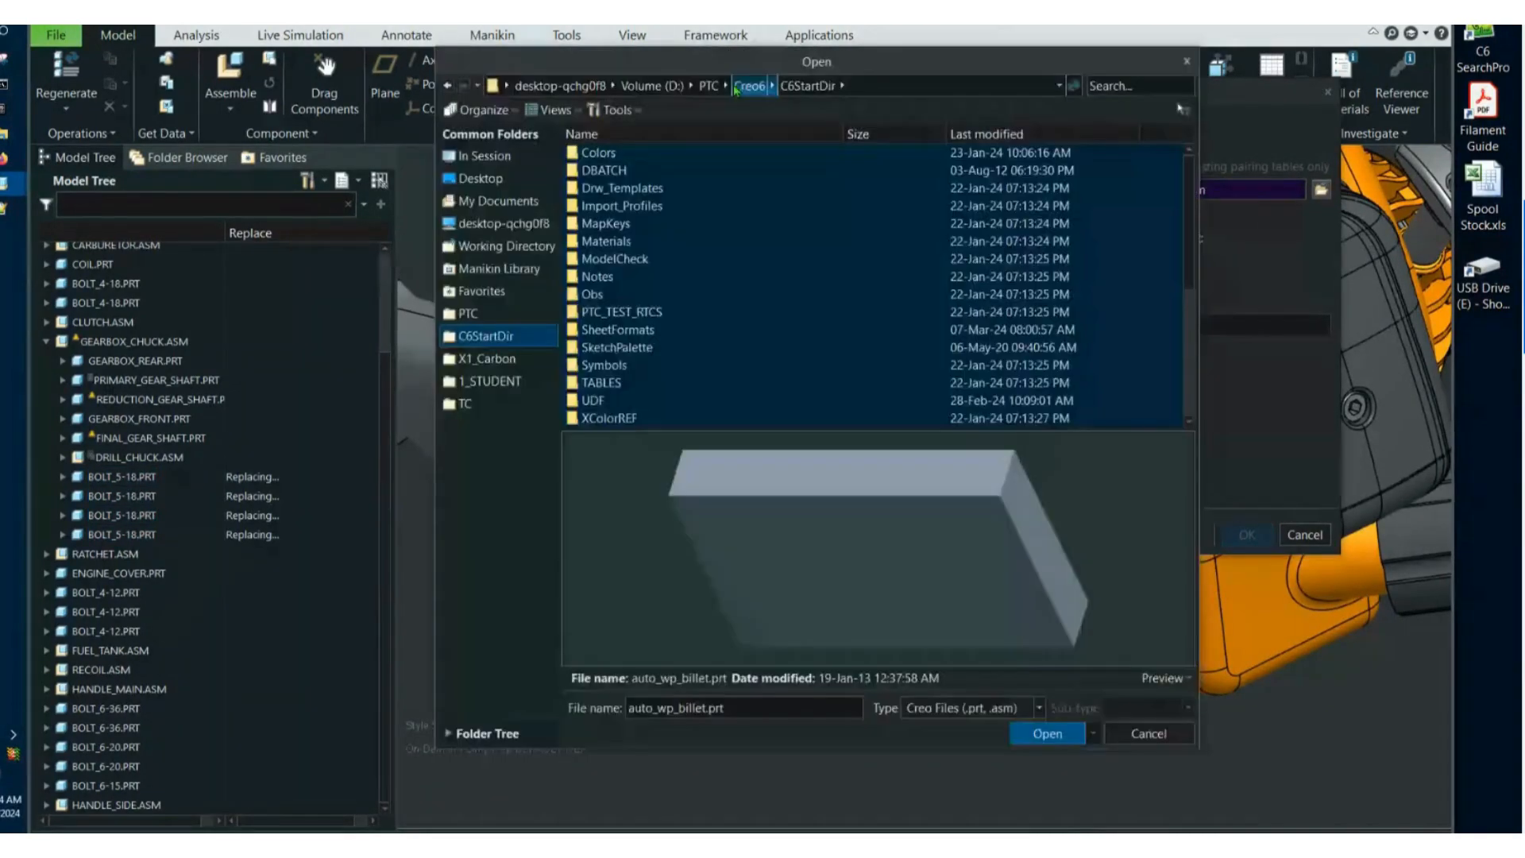
Choose shcs-gen.prt from the Screws folder of CREO7_Library as the new component.
{"action": "left_click", "coordinate": [468, 313]}
{"action": "left_click", "coordinate": [616, 208]}
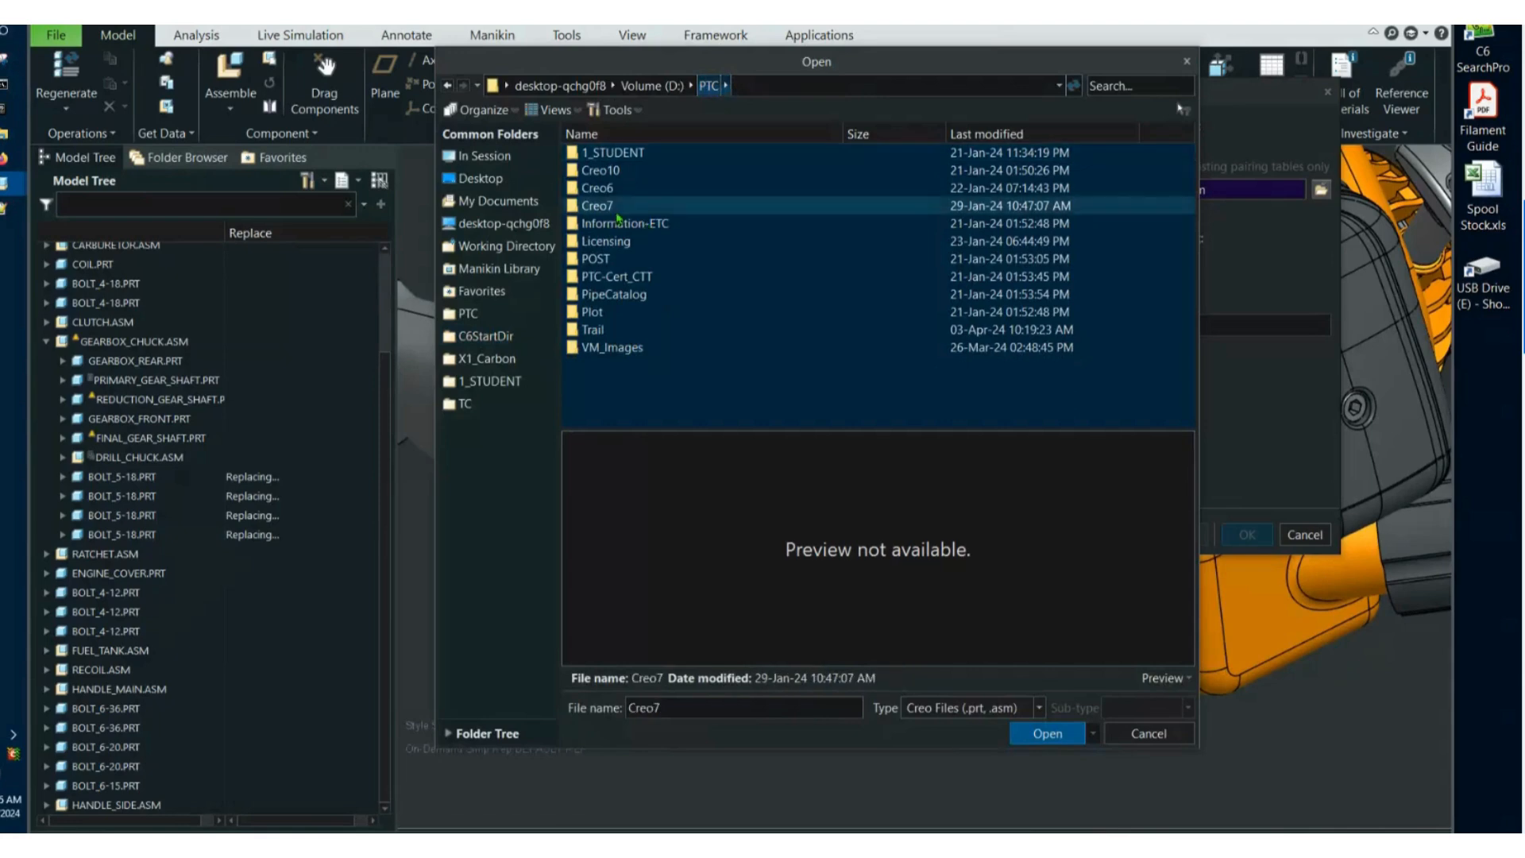
{"action": "double_click", "coordinate": [616, 208]}
{"action": "double_click", "coordinate": [642, 173]}
{"action": "scroll", "coordinate": [626, 359], "scroll_direction": "down", "scroll_amount": 5}
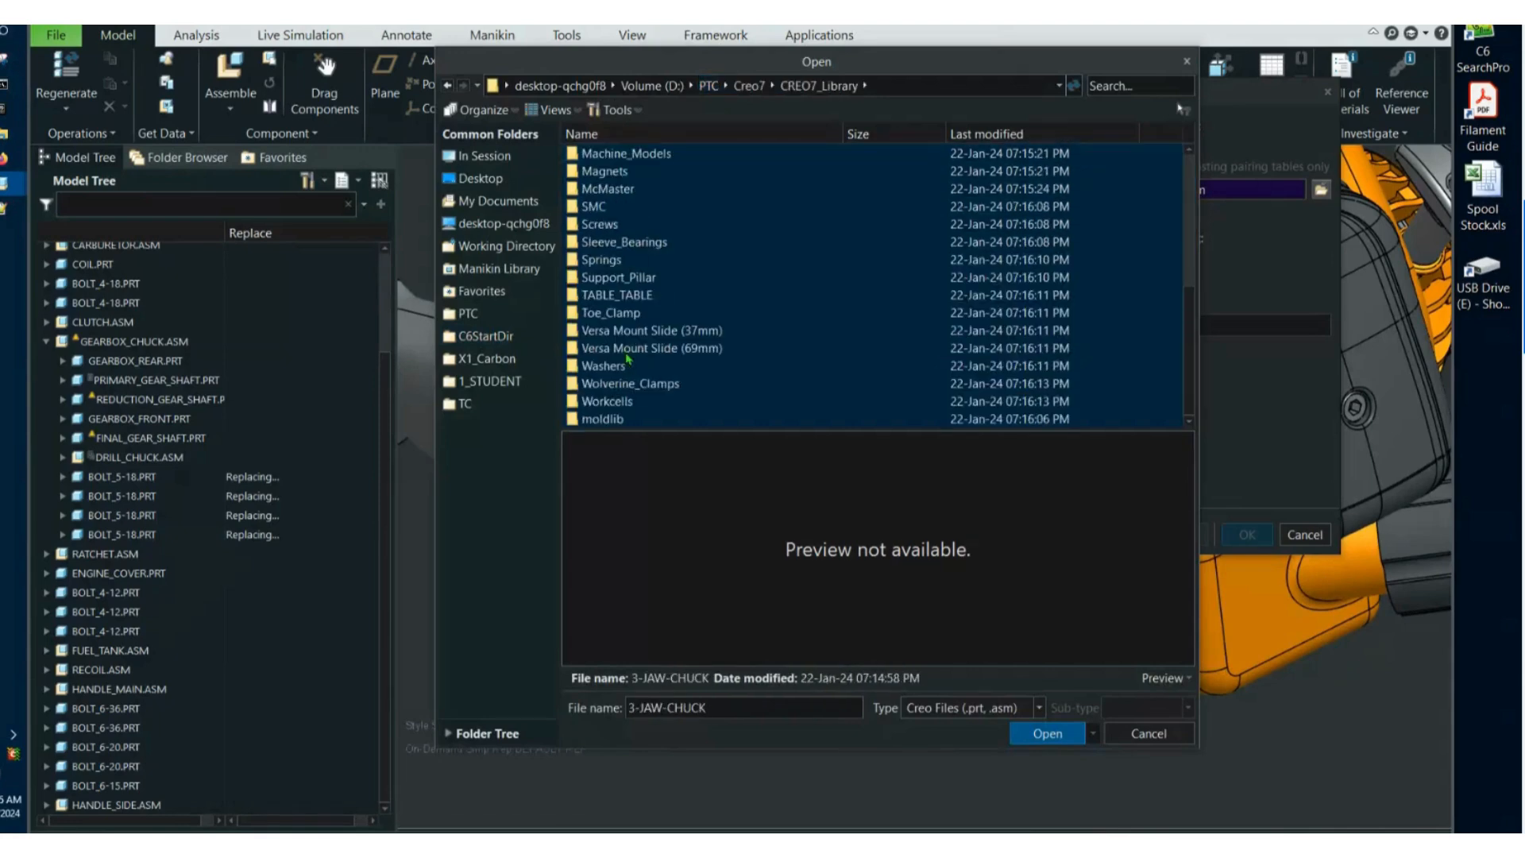
{"action": "double_click", "coordinate": [629, 227]}
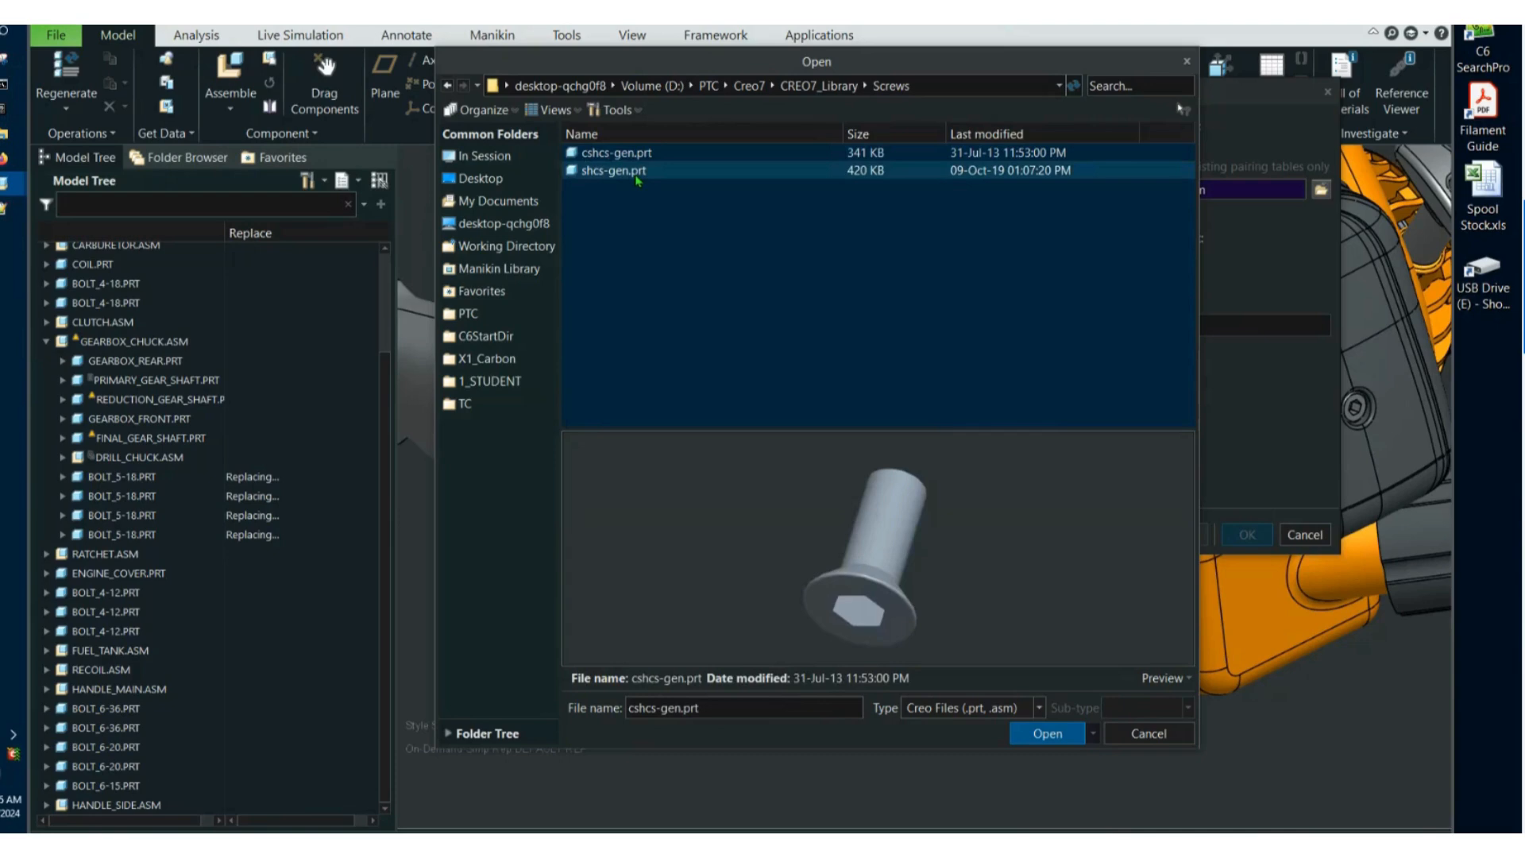
{"action": "double_click", "coordinate": [636, 173]}
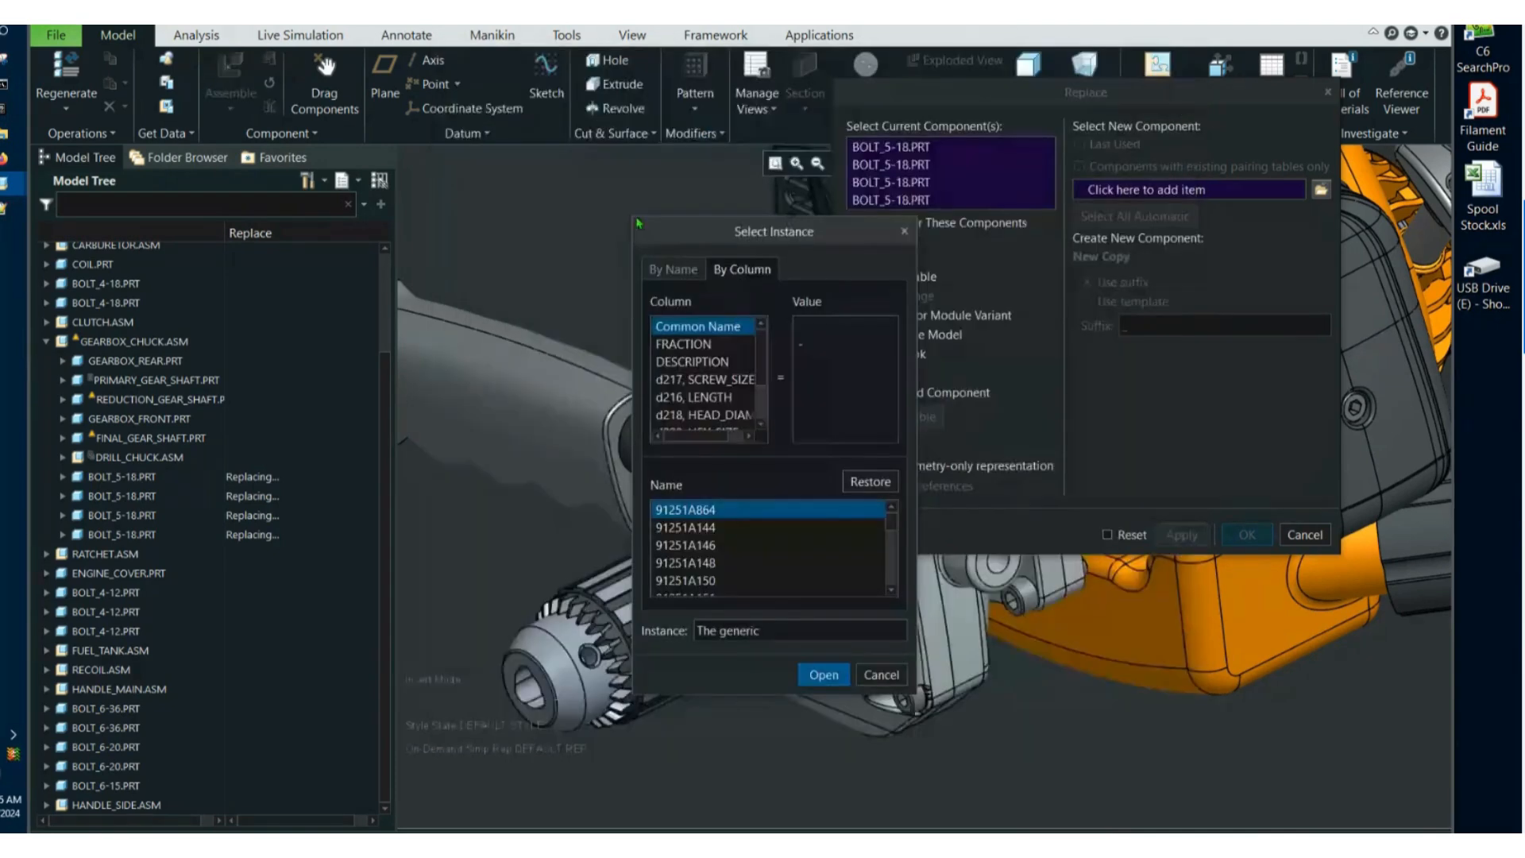
Filter the screw instances by a screw size of 0.250000 and by length, and choose instance 91251A541.
{"action": "left_click_drag", "start_coordinate": [633, 220], "coordinate": [435, 94]}
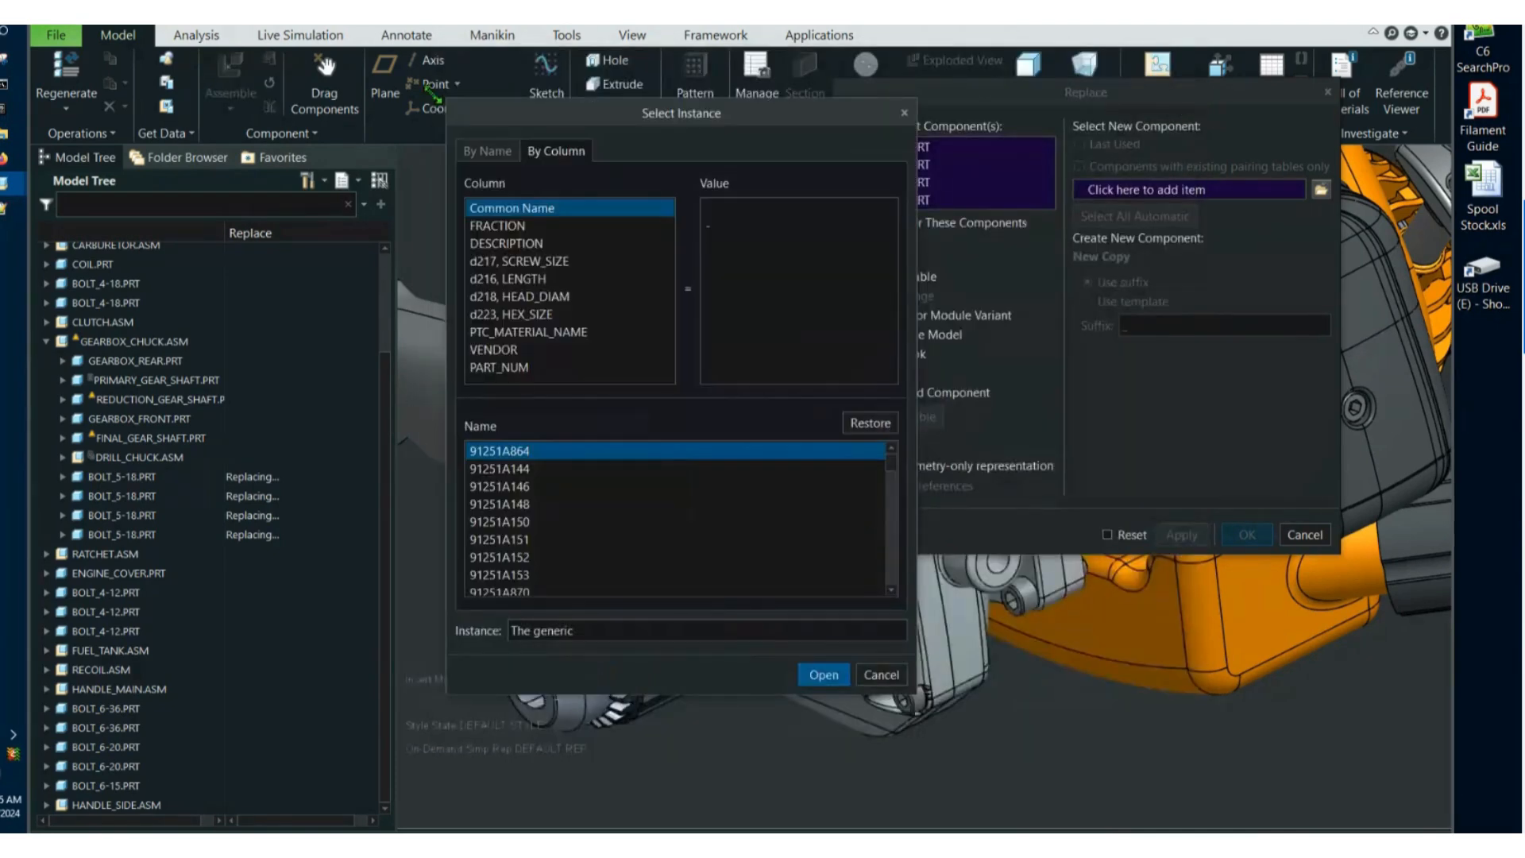
{"action": "left_click", "coordinate": [570, 253]}
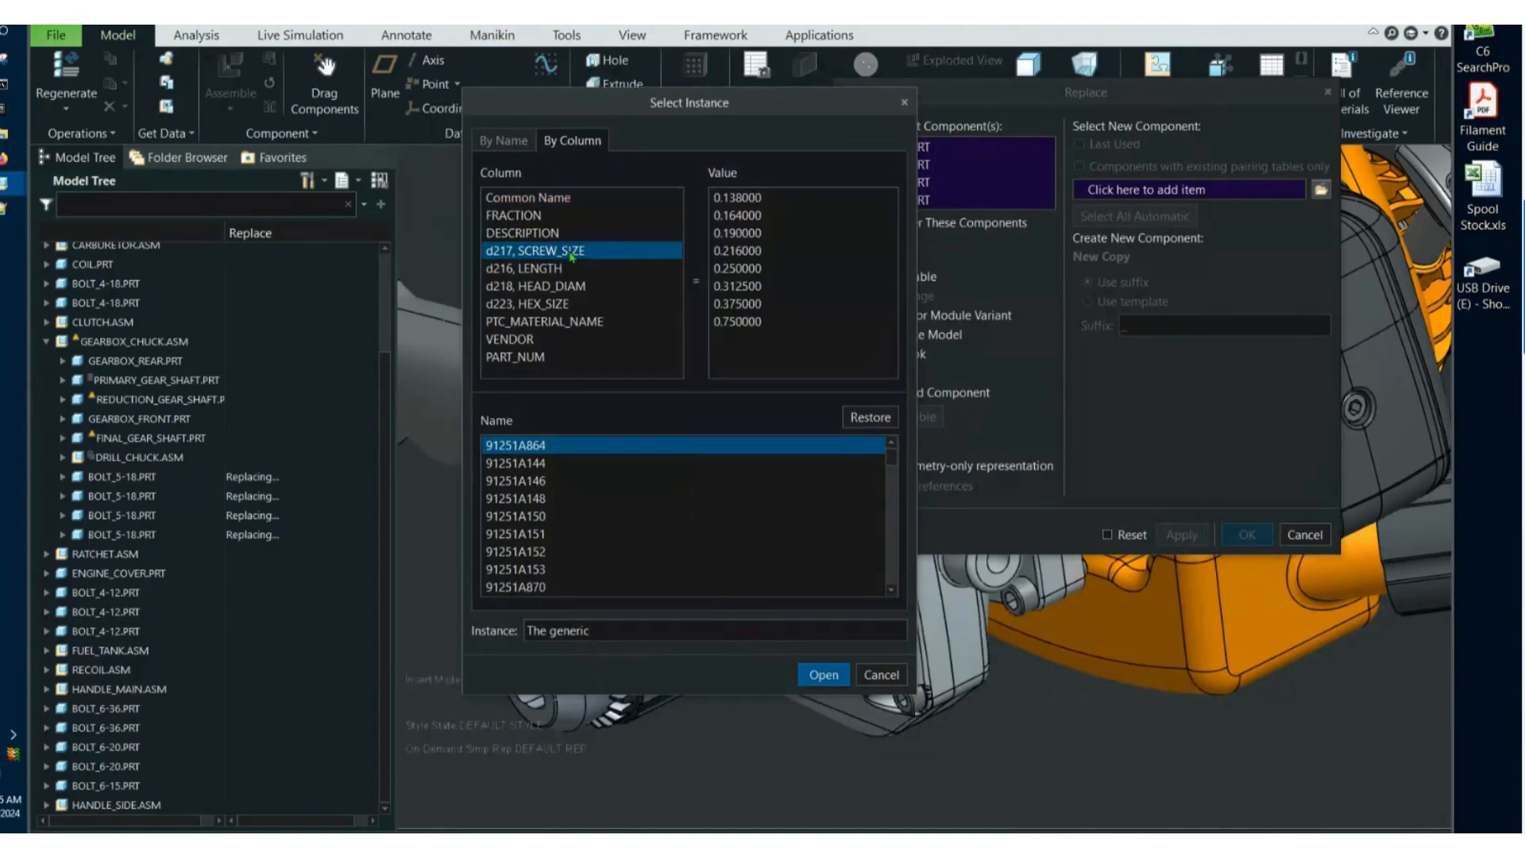
{"action": "left_click", "coordinate": [753, 274]}
{"action": "left_click", "coordinate": [647, 268]}
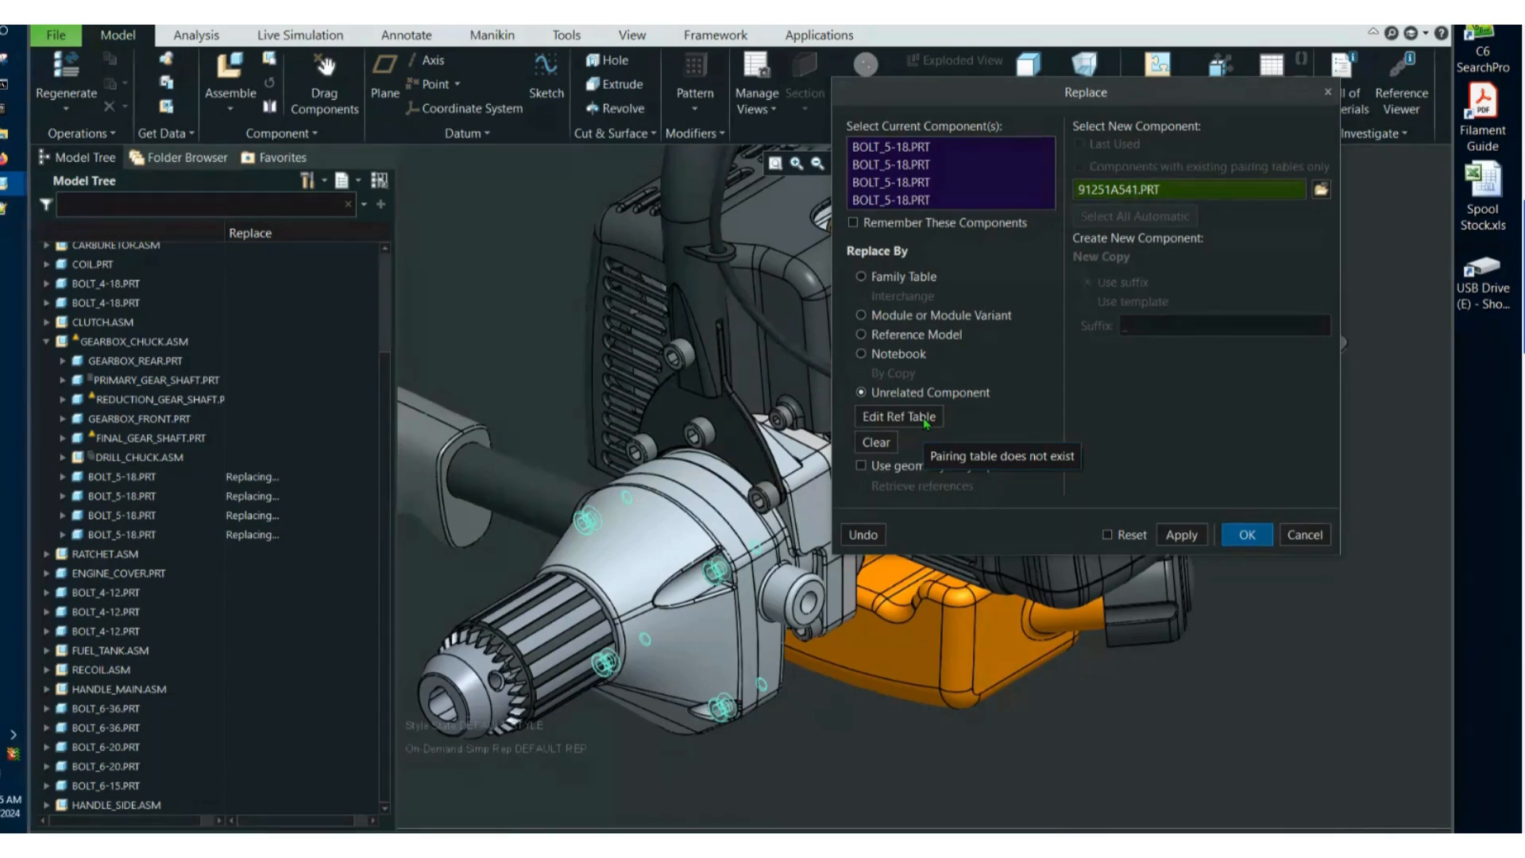
Pair the old bolt's shank and under-head surfaces with those of the 91251A541 screw and complete the replacement.
{"action": "left_click", "coordinate": [924, 418]}
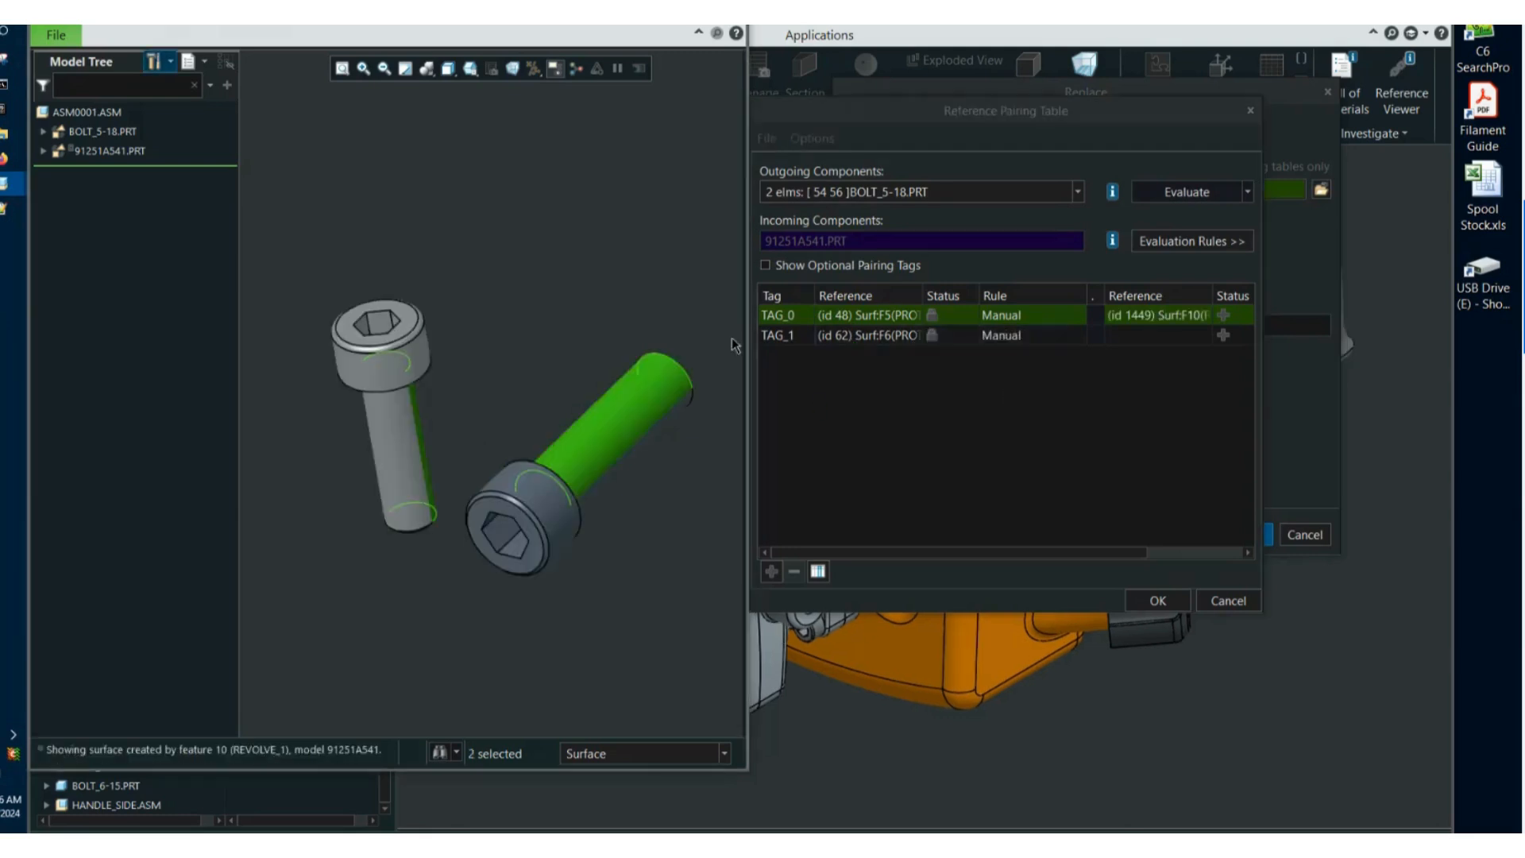
{"action": "left_click", "coordinate": [795, 338]}
{"action": "mouse_move", "coordinate": [561, 384]}
{"action": "middle_mouse_down"}
{"action": "mouse_move", "coordinate": [344, 383]}
{"action": "mouse_move", "coordinate": [570, 367]}
{"action": "middle_mouse_up"}
{"action": "scroll", "coordinate": [556, 377], "scroll_direction": "down", "scroll_amount": 4}
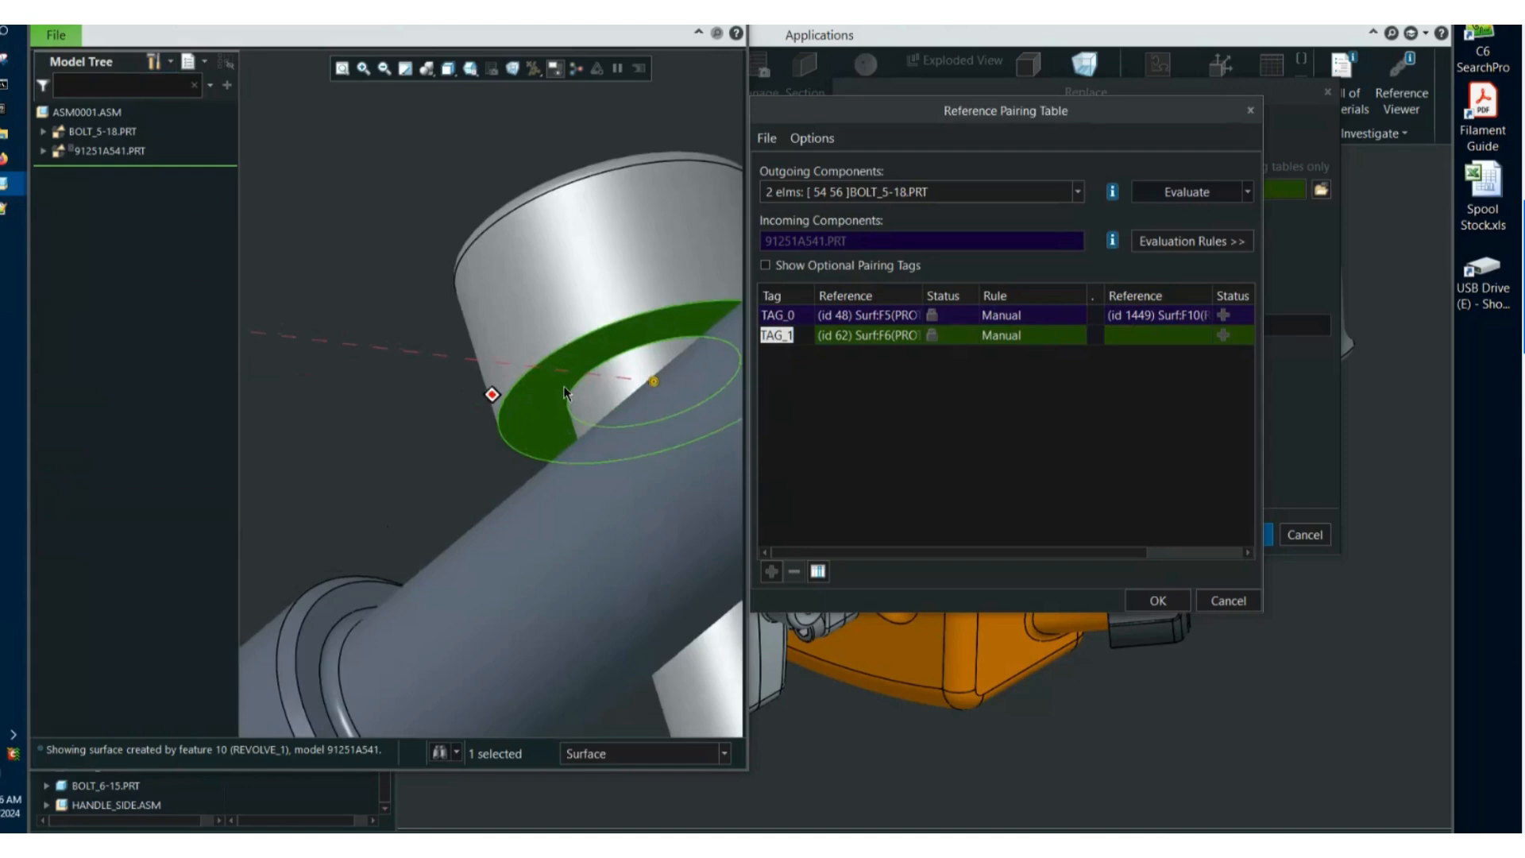
{"action": "middle_click_drag", "start_coordinate": [490, 395], "coordinate": [521, 468]}
{"action": "scroll", "coordinate": [520, 477], "scroll_direction": "up", "scroll_amount": 2}
{"action": "scroll", "coordinate": [521, 479], "scroll_direction": "down", "scroll_amount": 2}
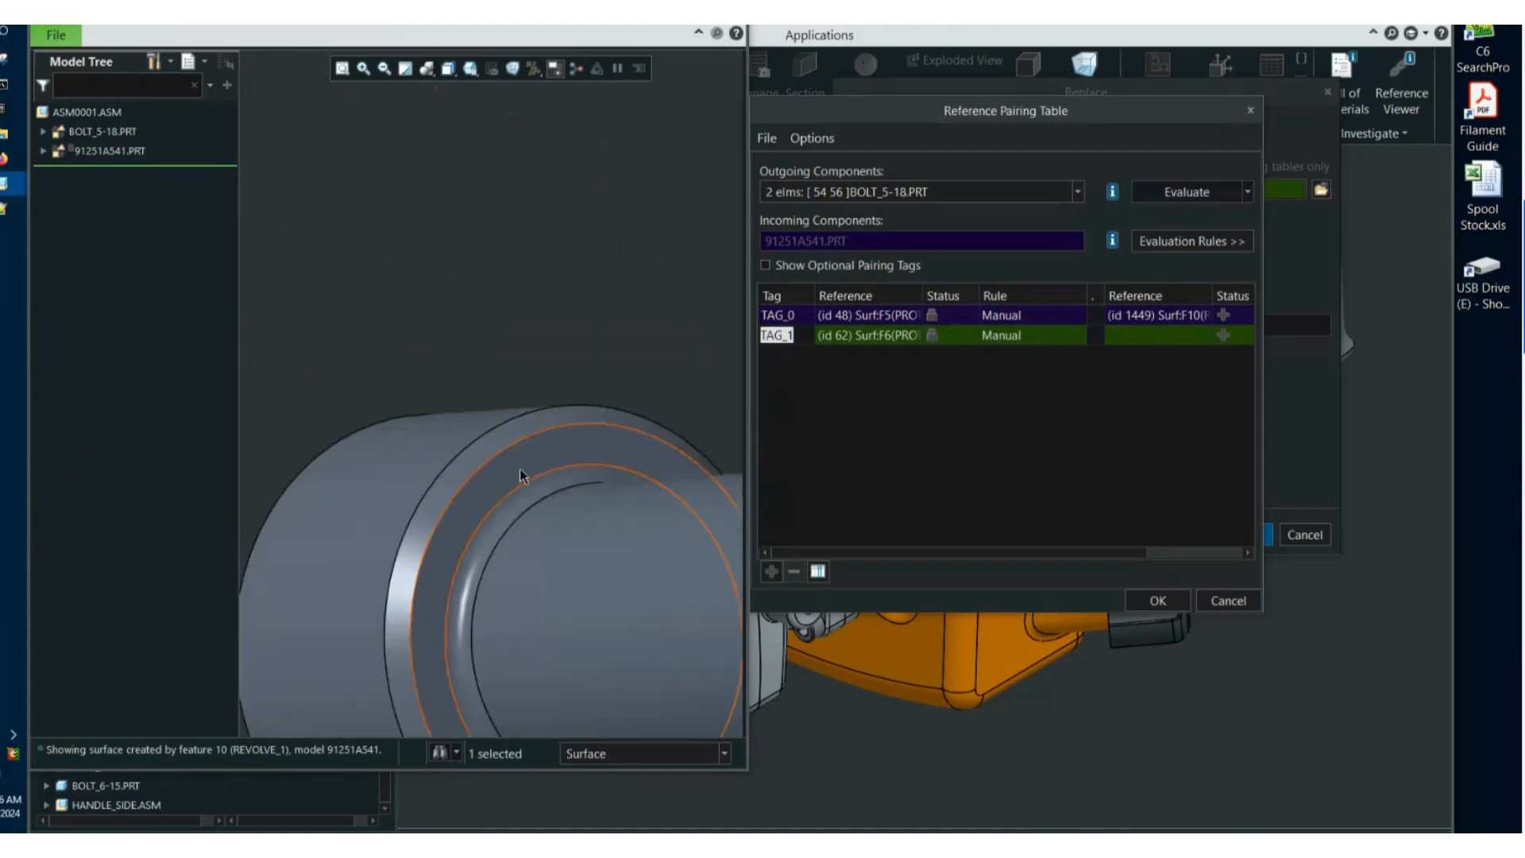
{"action": "left_click", "coordinate": [521, 478]}
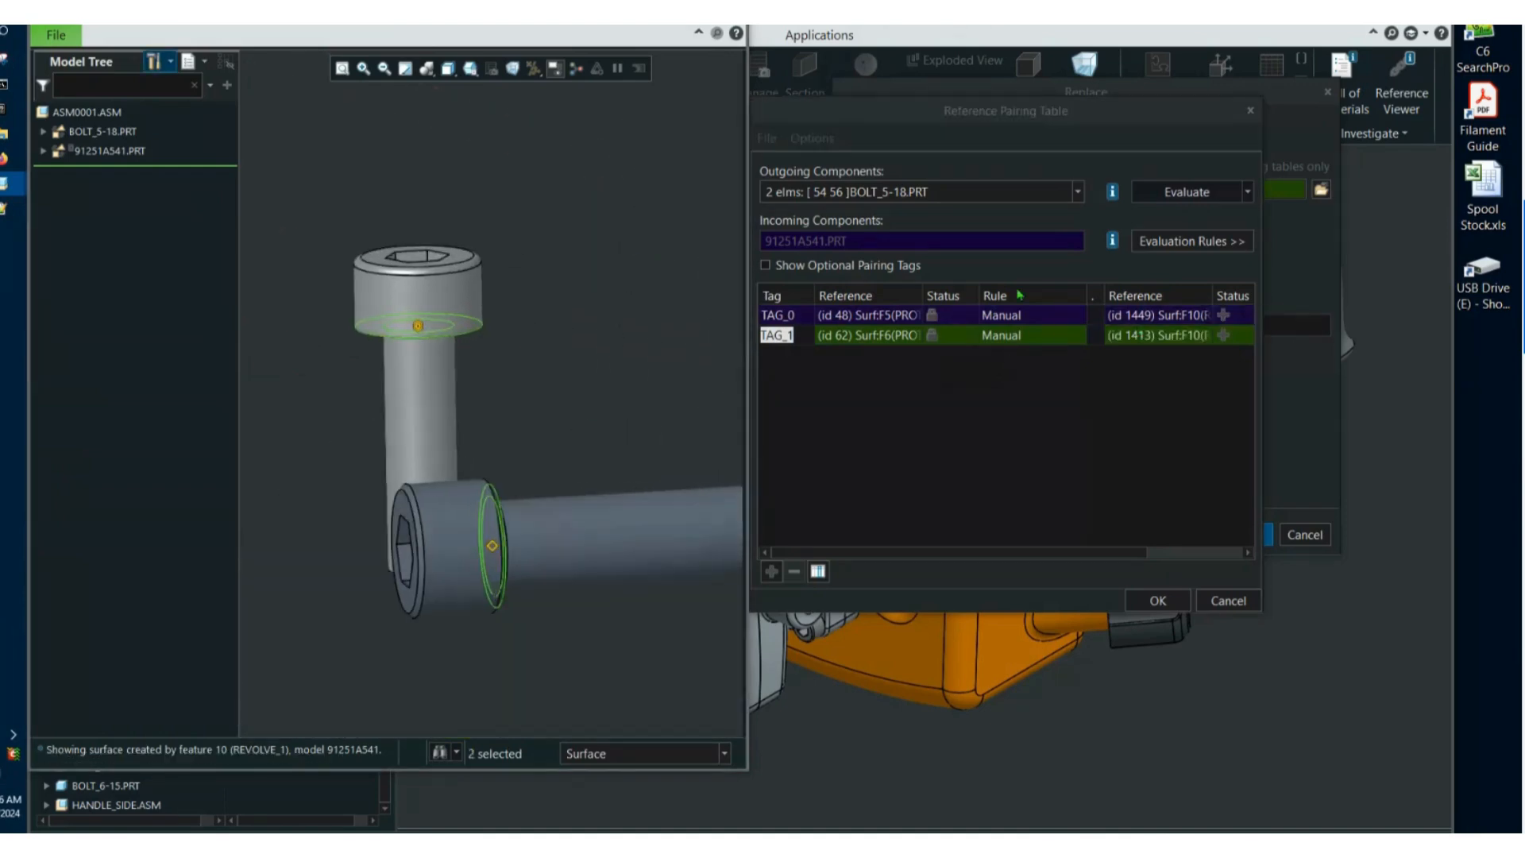
{"action": "middle_click_drag", "start_coordinate": [579, 425], "coordinate": [577, 424]}
{"action": "middle_click_drag", "start_coordinate": [508, 362], "coordinate": [484, 342]}
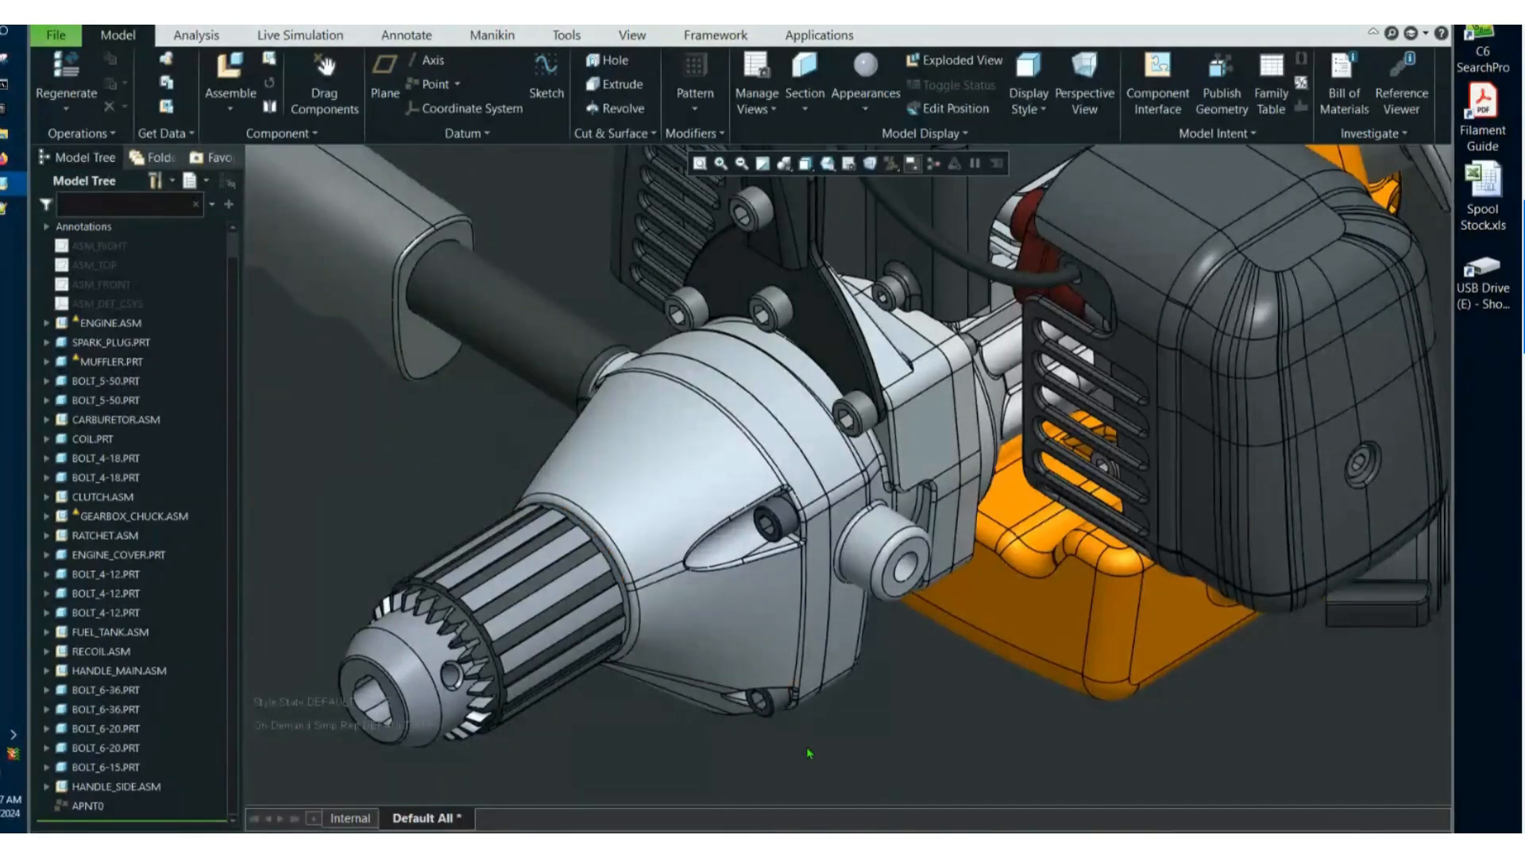
{"action": "middle_click_drag", "start_coordinate": [806, 749], "coordinate": [807, 749]}
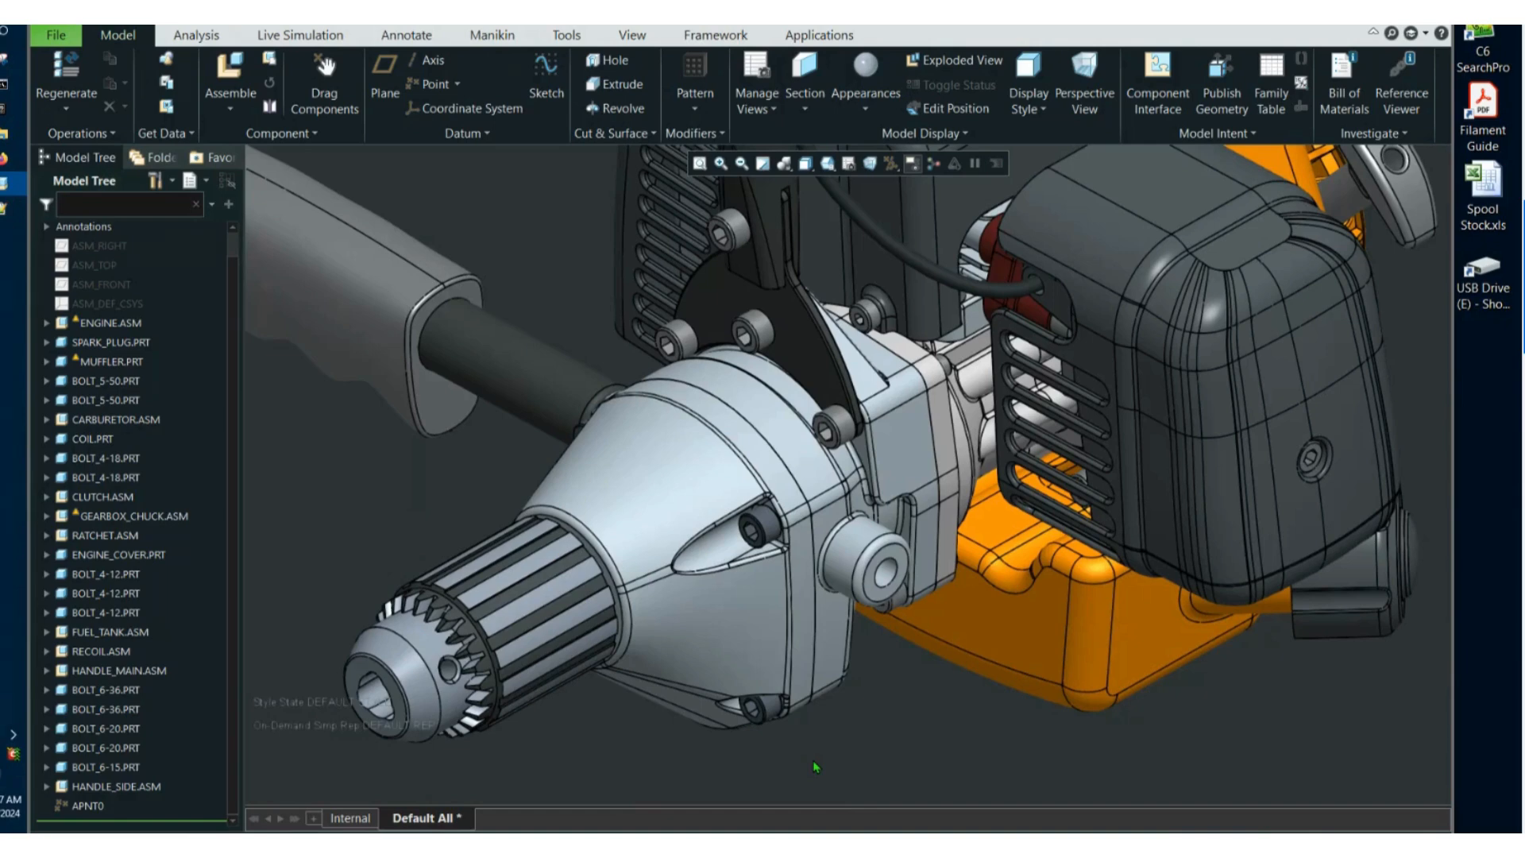
{"action": "scroll", "coordinate": [831, 743], "scroll_direction": "up", "scroll_amount": 5}
{"action": "scroll", "coordinate": [840, 544], "scroll_direction": "down", "scroll_amount": 3}
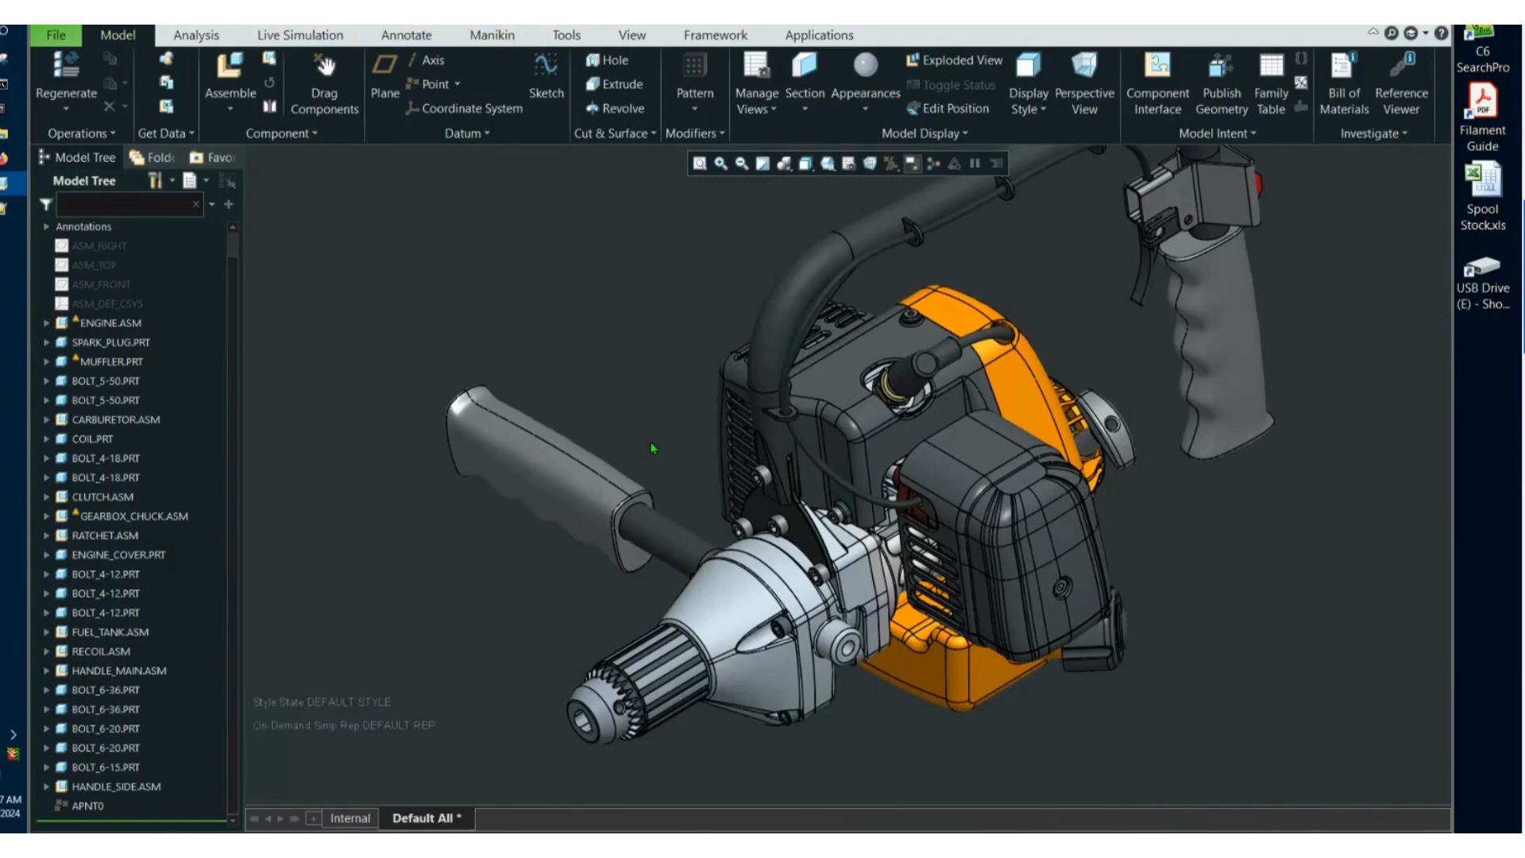
{"action": "middle_click_drag", "start_coordinate": [653, 449], "coordinate": [439, 272]}
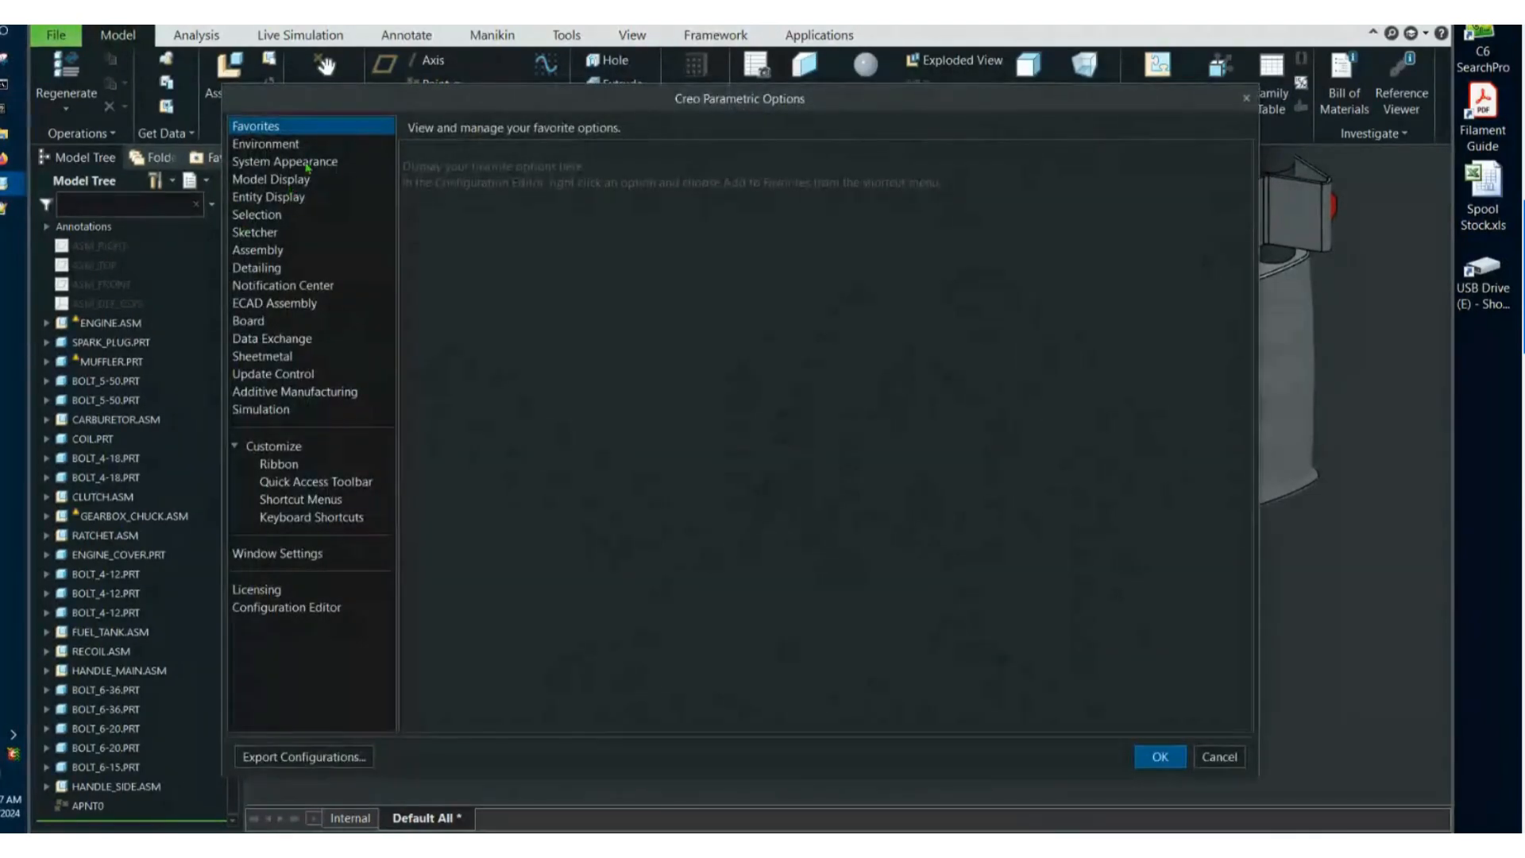
Open the mapkey settings from the environment options and widen the name column to show full mapkey names.
{"action": "left_click", "coordinate": [306, 146]}
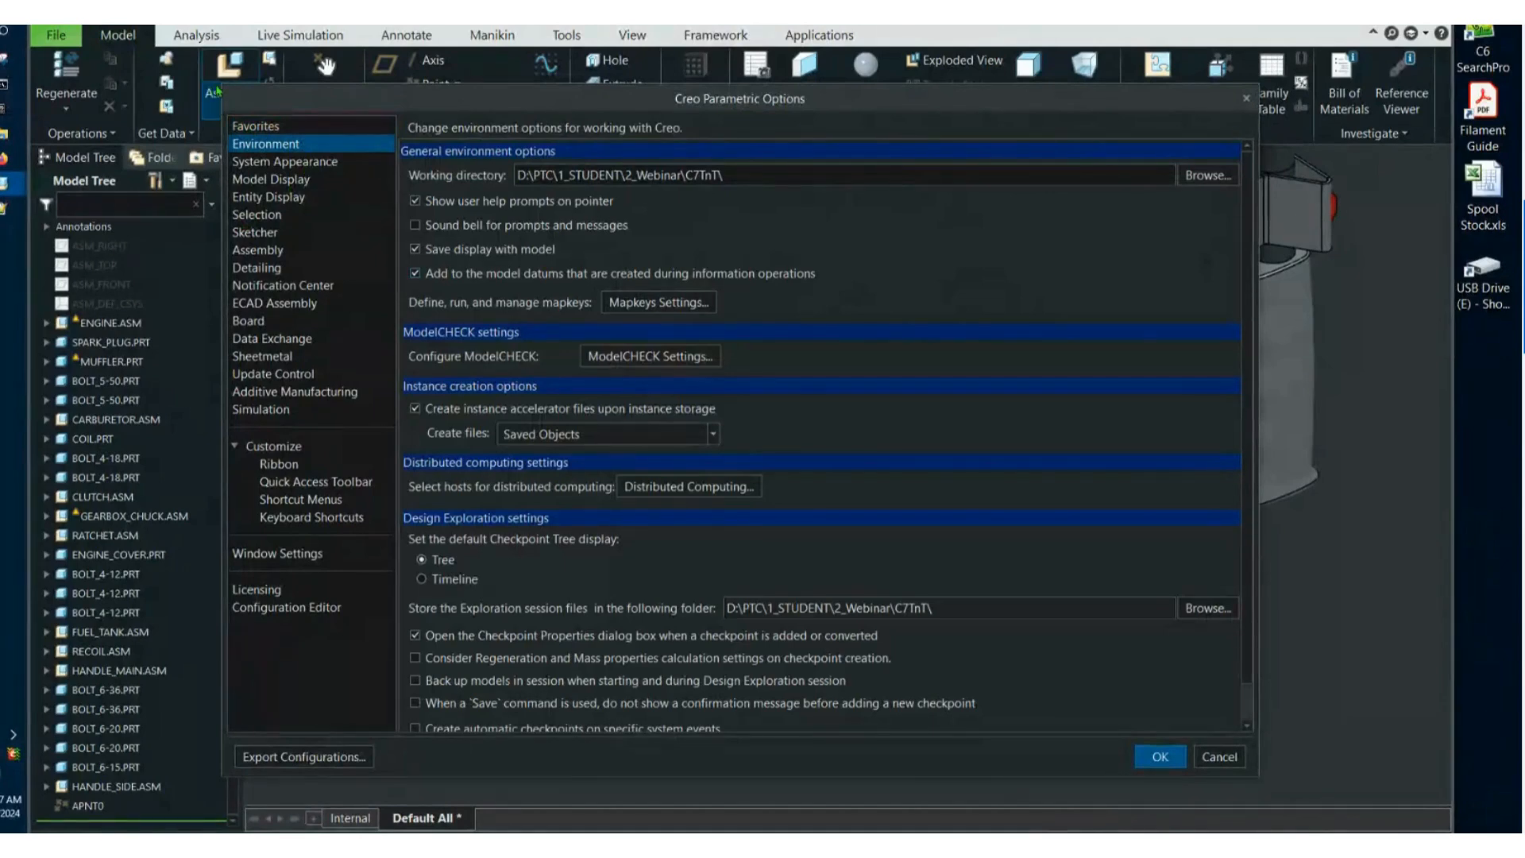
{"action": "left_click_drag", "start_coordinate": [227, 83], "coordinate": [394, 54]}
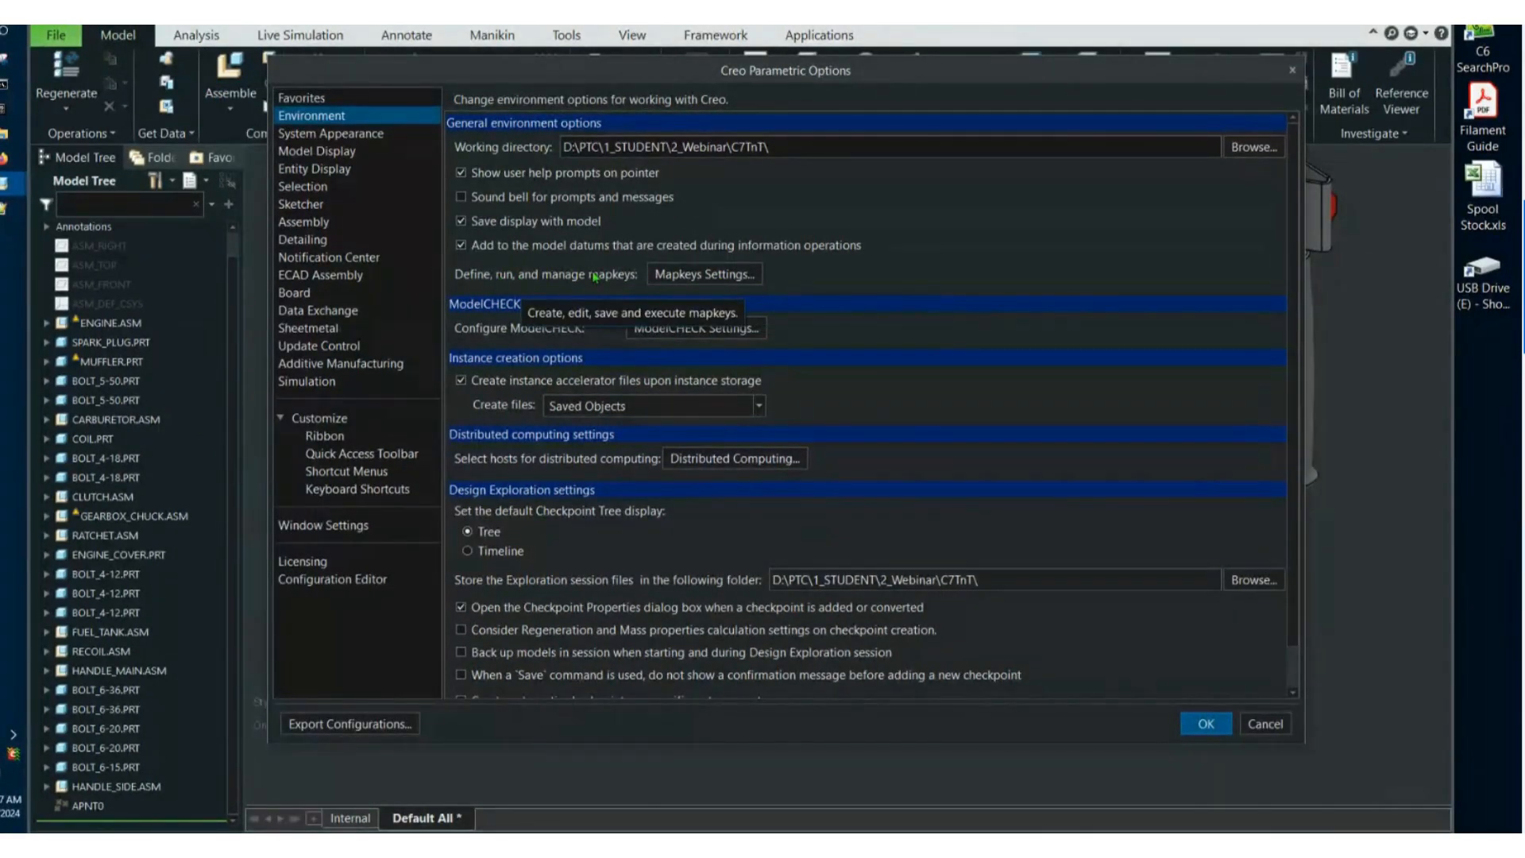
{"action": "left_click", "coordinate": [704, 274]}
{"action": "left_click_drag", "start_coordinate": [1213, 242], "coordinate": [1089, 128]}
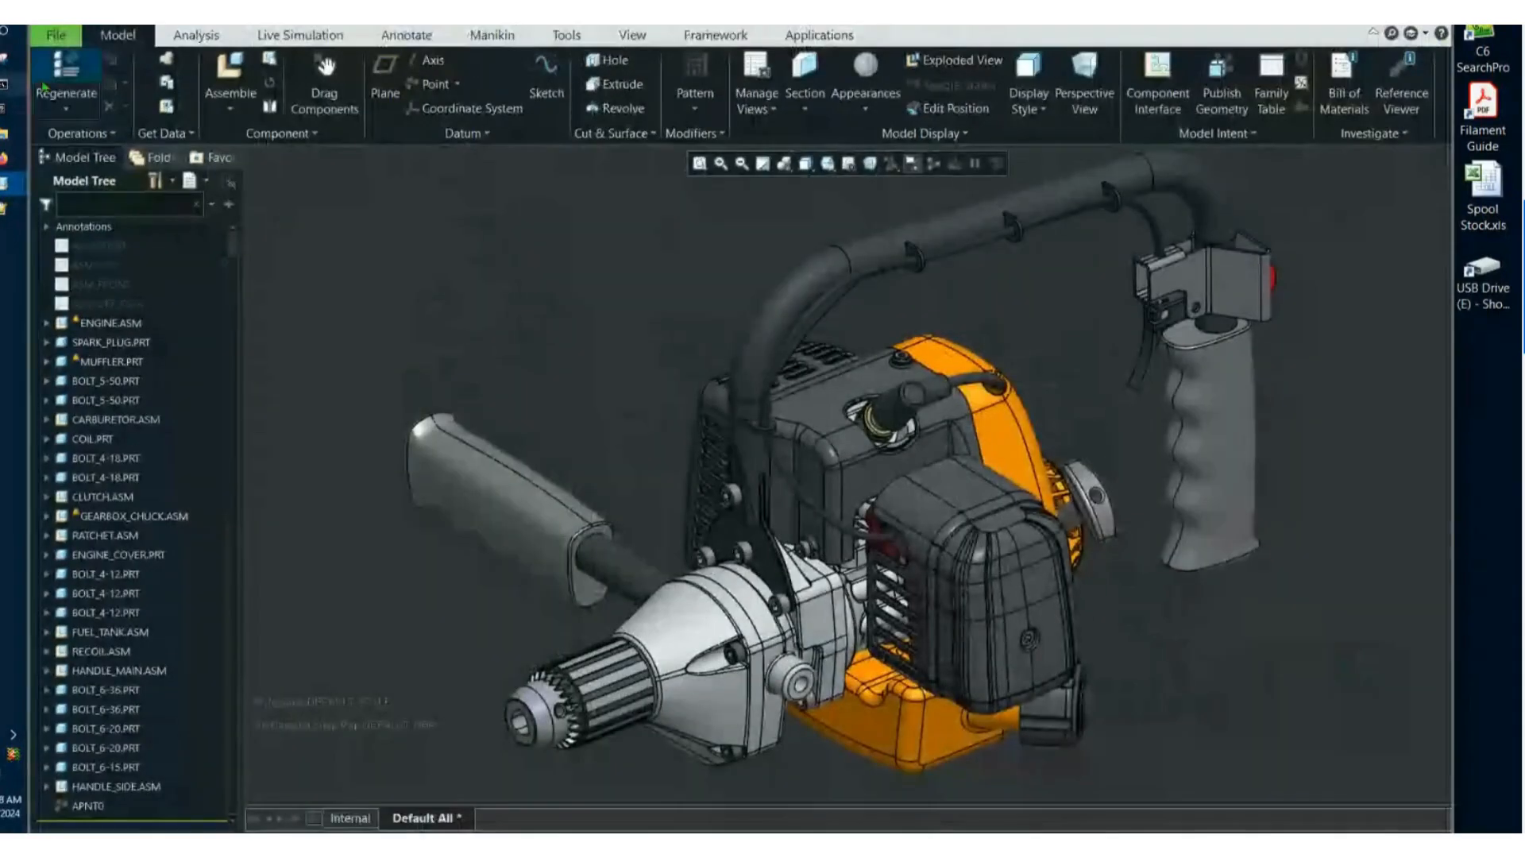
{"action": "left_click", "coordinate": [56, 35]}
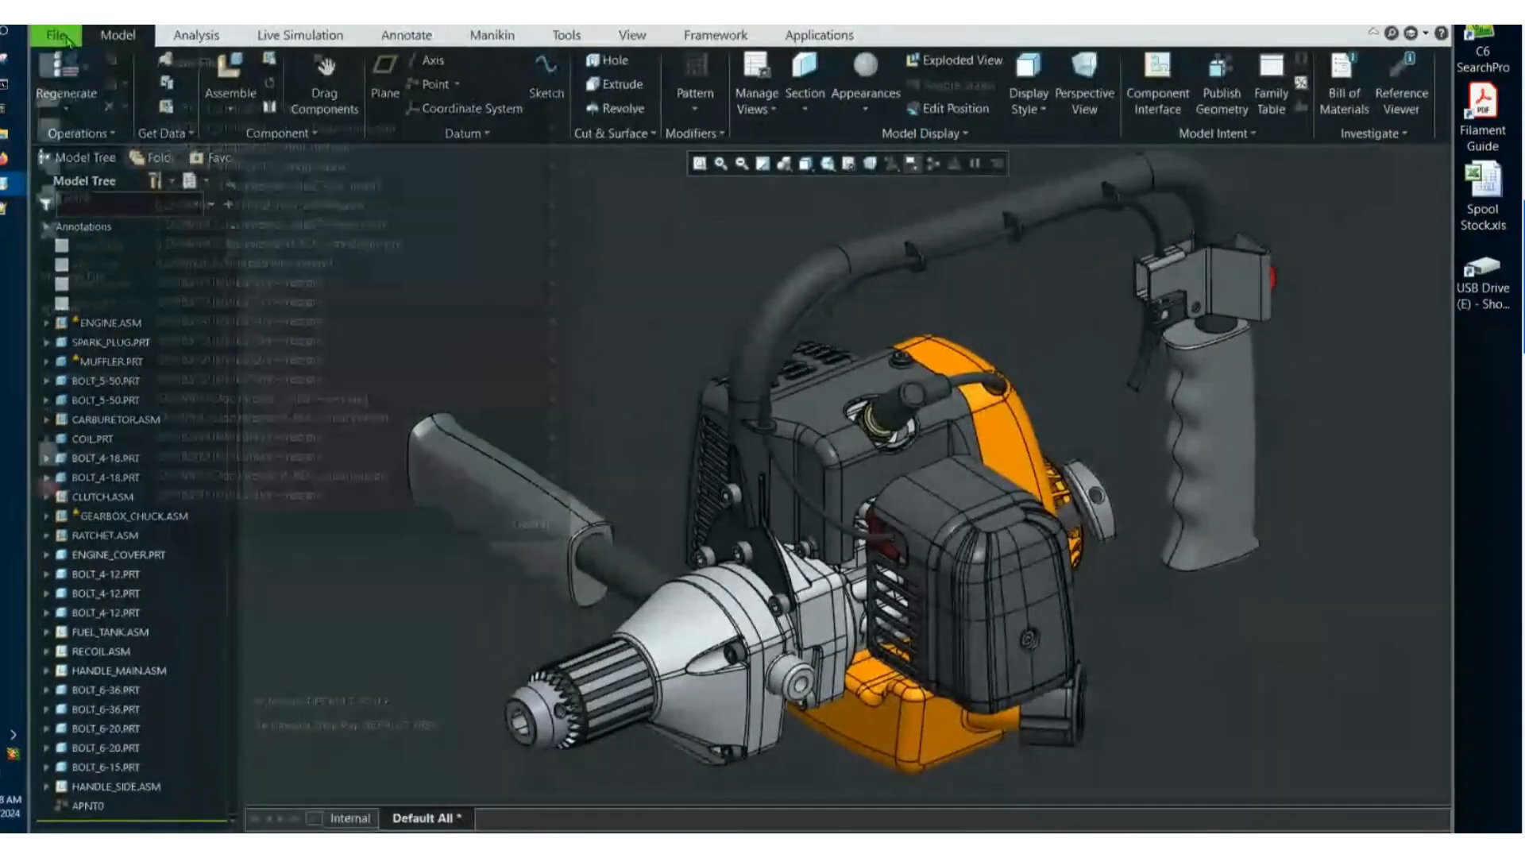
{"action": "left_click", "coordinate": [79, 454]}
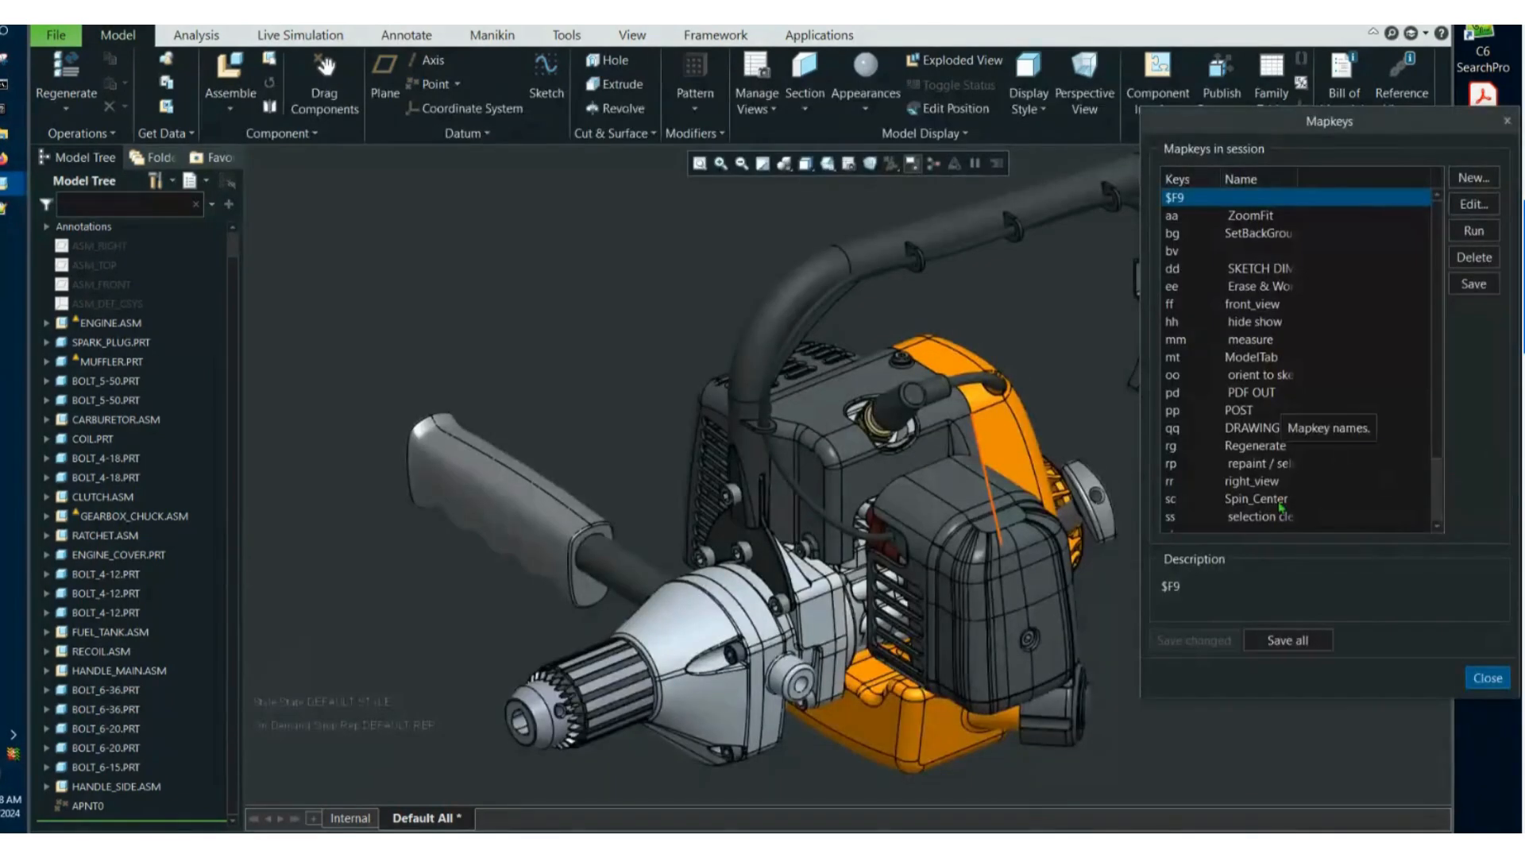
{"action": "left_click_drag", "start_coordinate": [1298, 178], "coordinate": [1354, 179]}
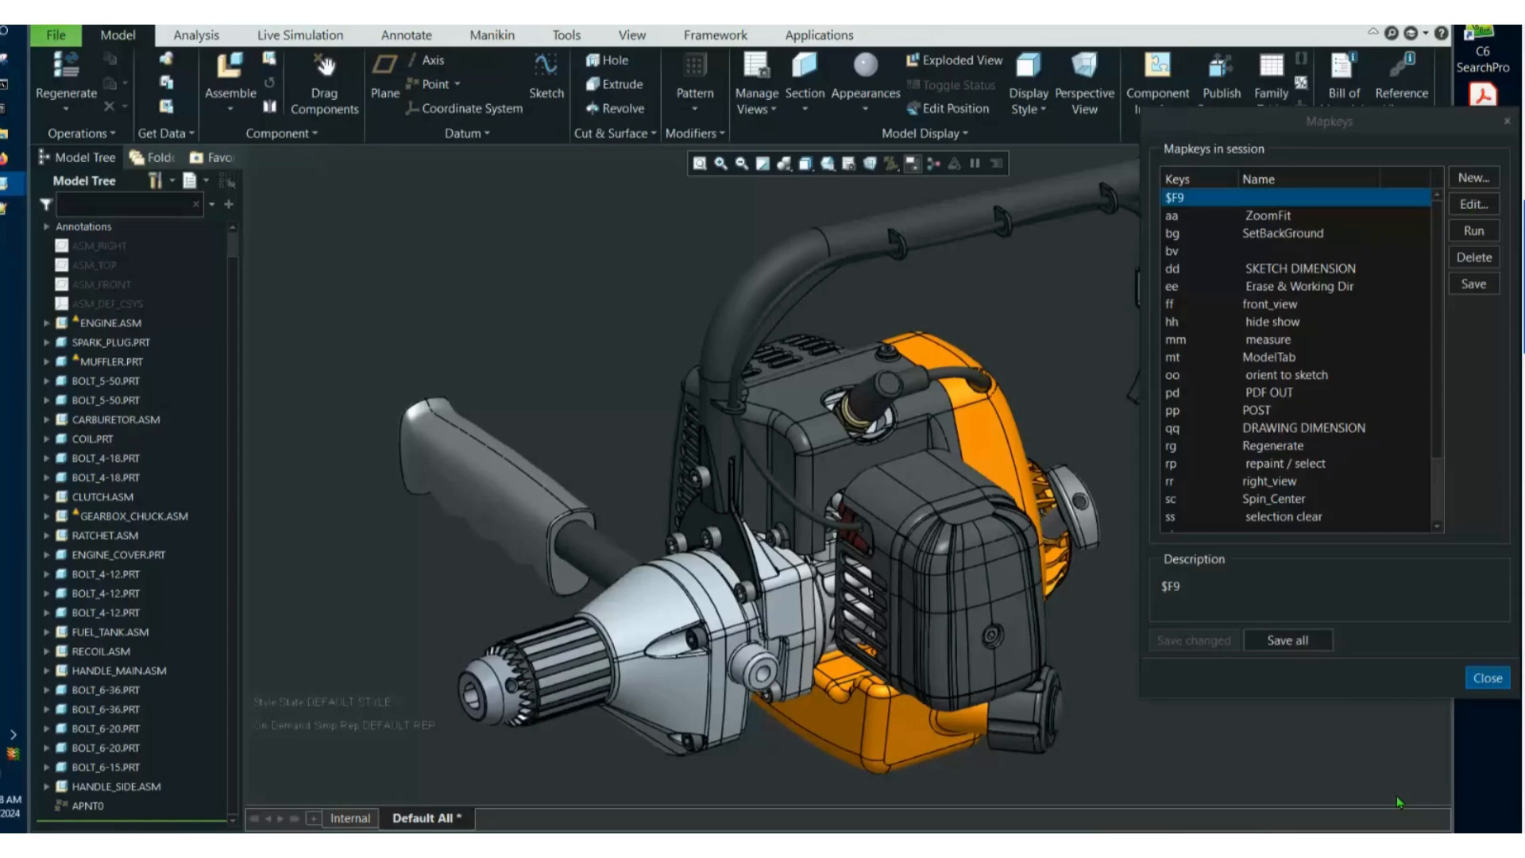
Create a new mapkey with the keyboard shortcut FV and the name FRONT_VIEW.
{"action": "left_click", "coordinate": [1473, 177]}
{"action": "type", "text": "FV"}
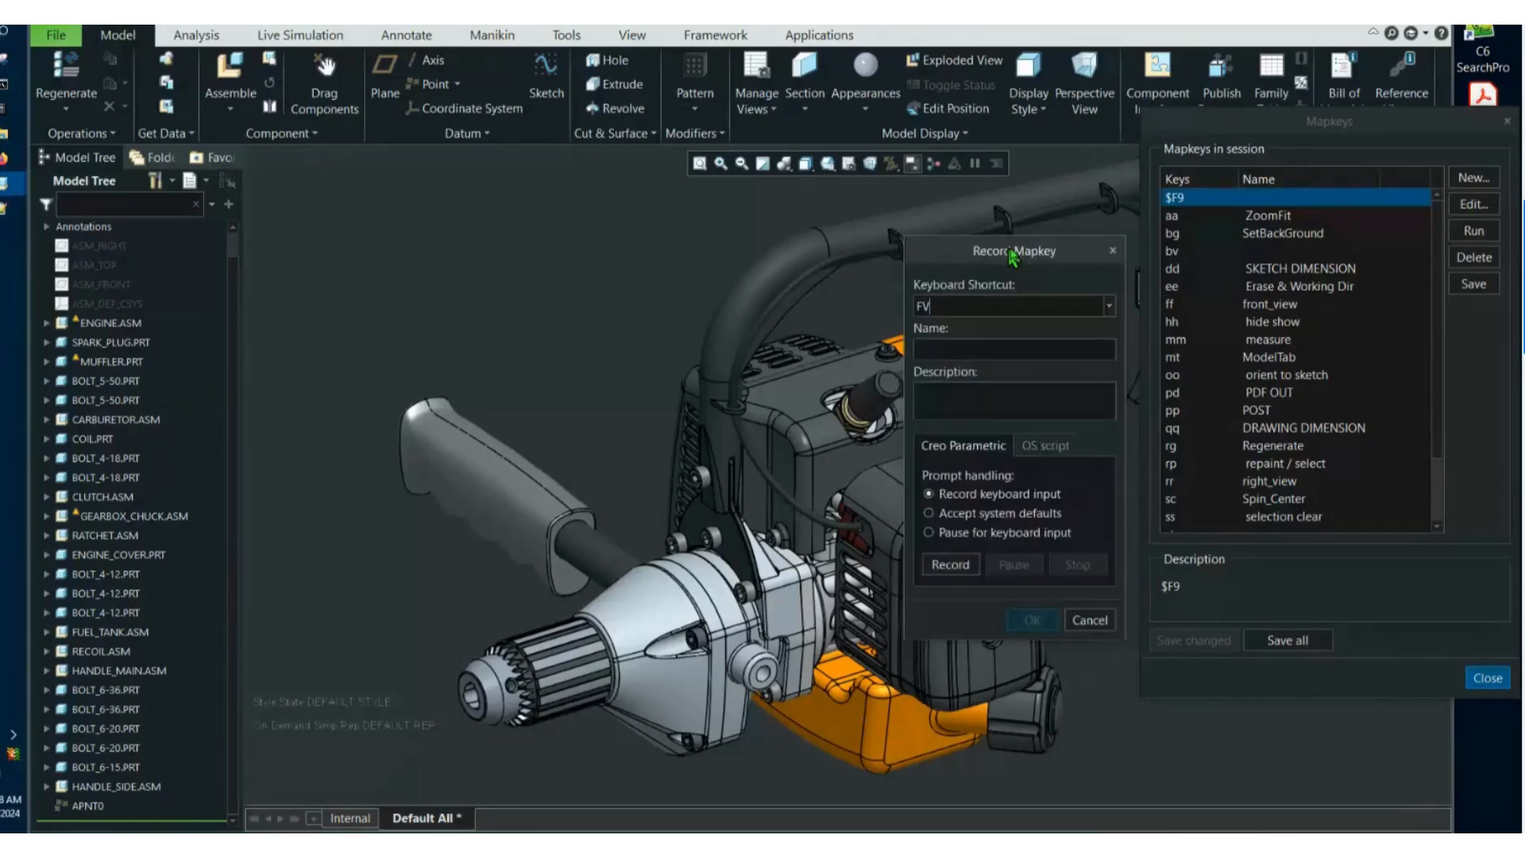
{"action": "left_click_drag", "start_coordinate": [1011, 254], "coordinate": [1110, 225]}
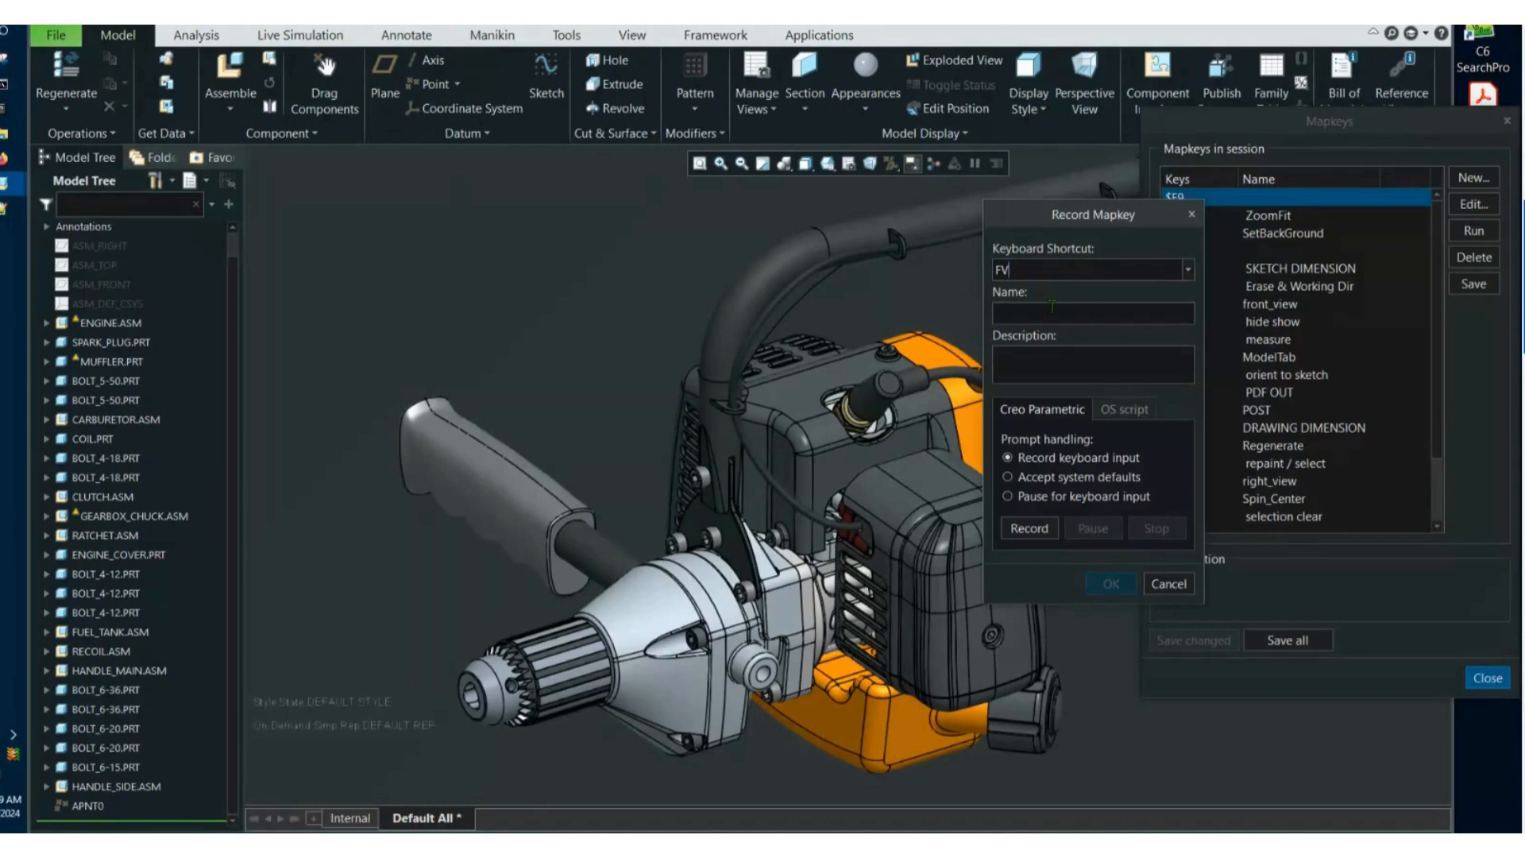
{"action": "left_click", "coordinate": [1052, 310]}
{"action": "type", "text": "FRONT_FIEW"}
Record the FRONT_VIEW mapkey by orienting the drill to the saved FRONT view, and accept the recording.
{"action": "left_click_drag", "start_coordinate": [1116, 221], "coordinate": [1411, 444]}
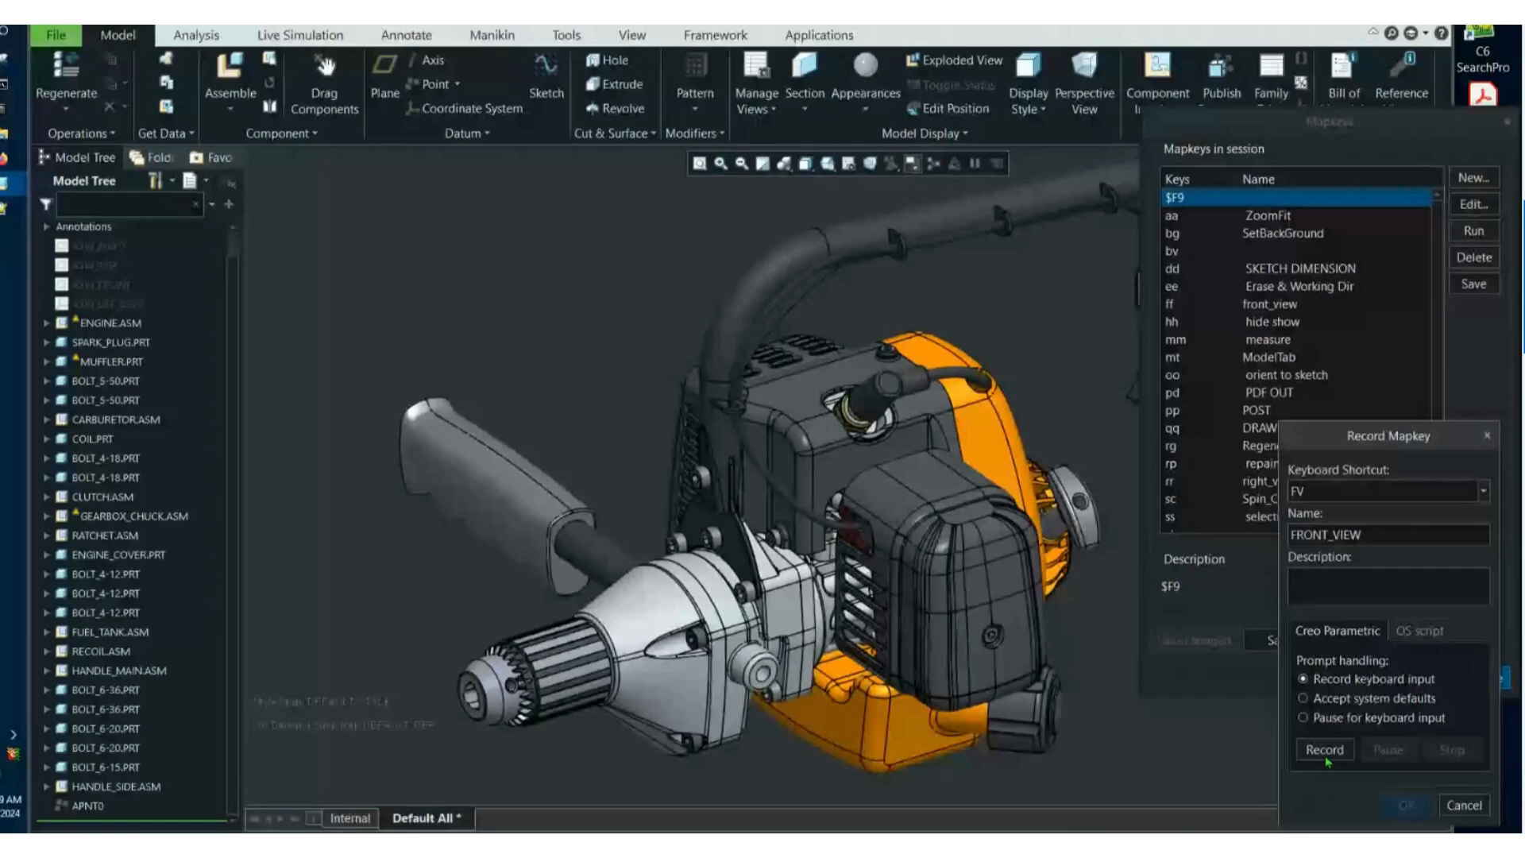
{"action": "left_click", "coordinate": [1324, 750]}
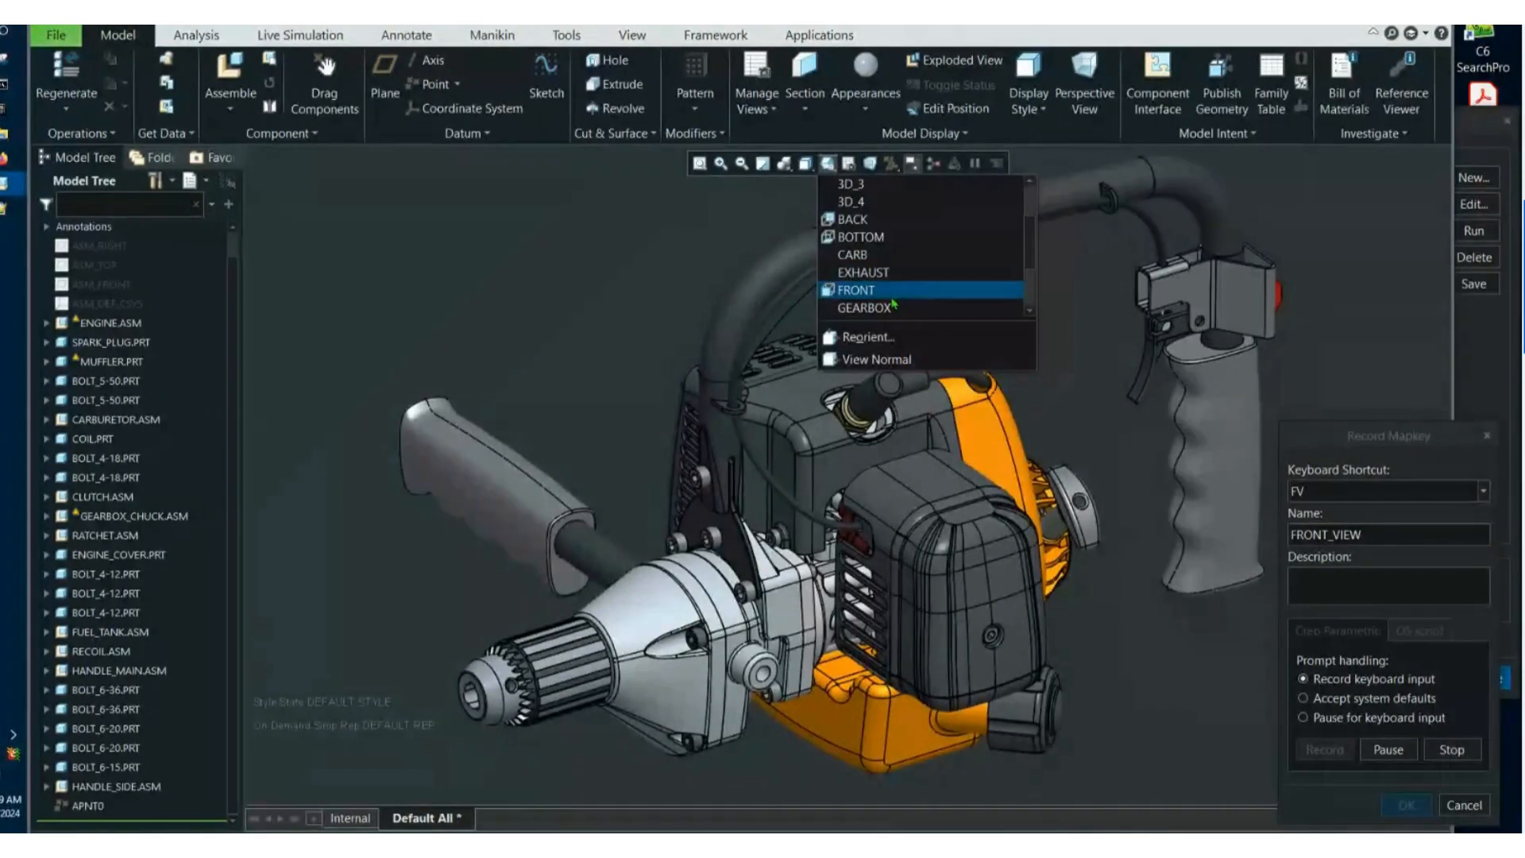
{"action": "left_click", "coordinate": [893, 295]}
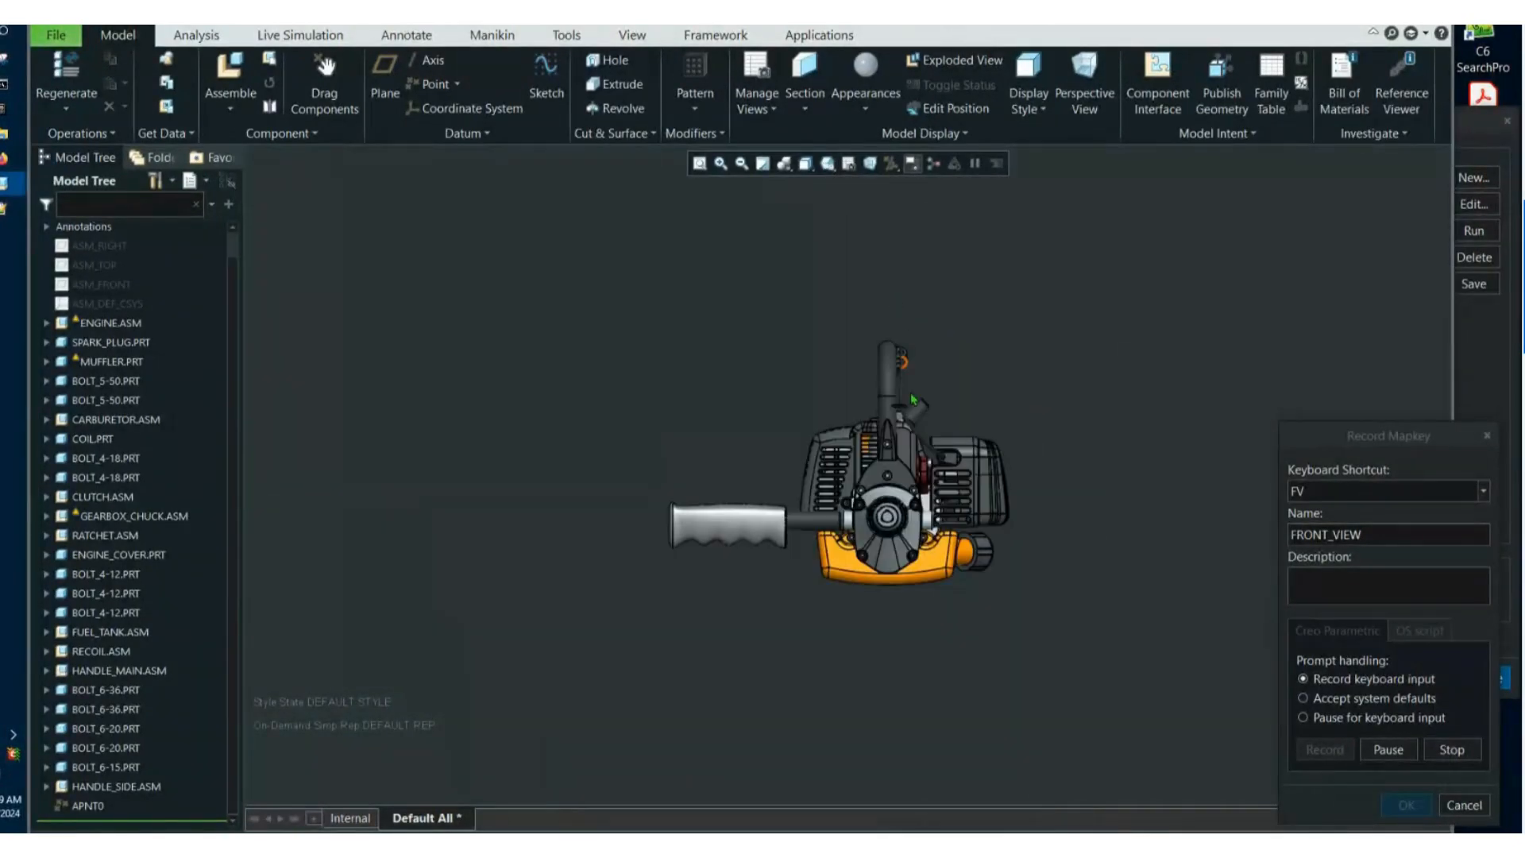
{"action": "scroll", "coordinate": [891, 501], "scroll_direction": "up", "scroll_amount": 3}
{"action": "scroll", "coordinate": [912, 484], "scroll_direction": "up", "scroll_amount": 2}
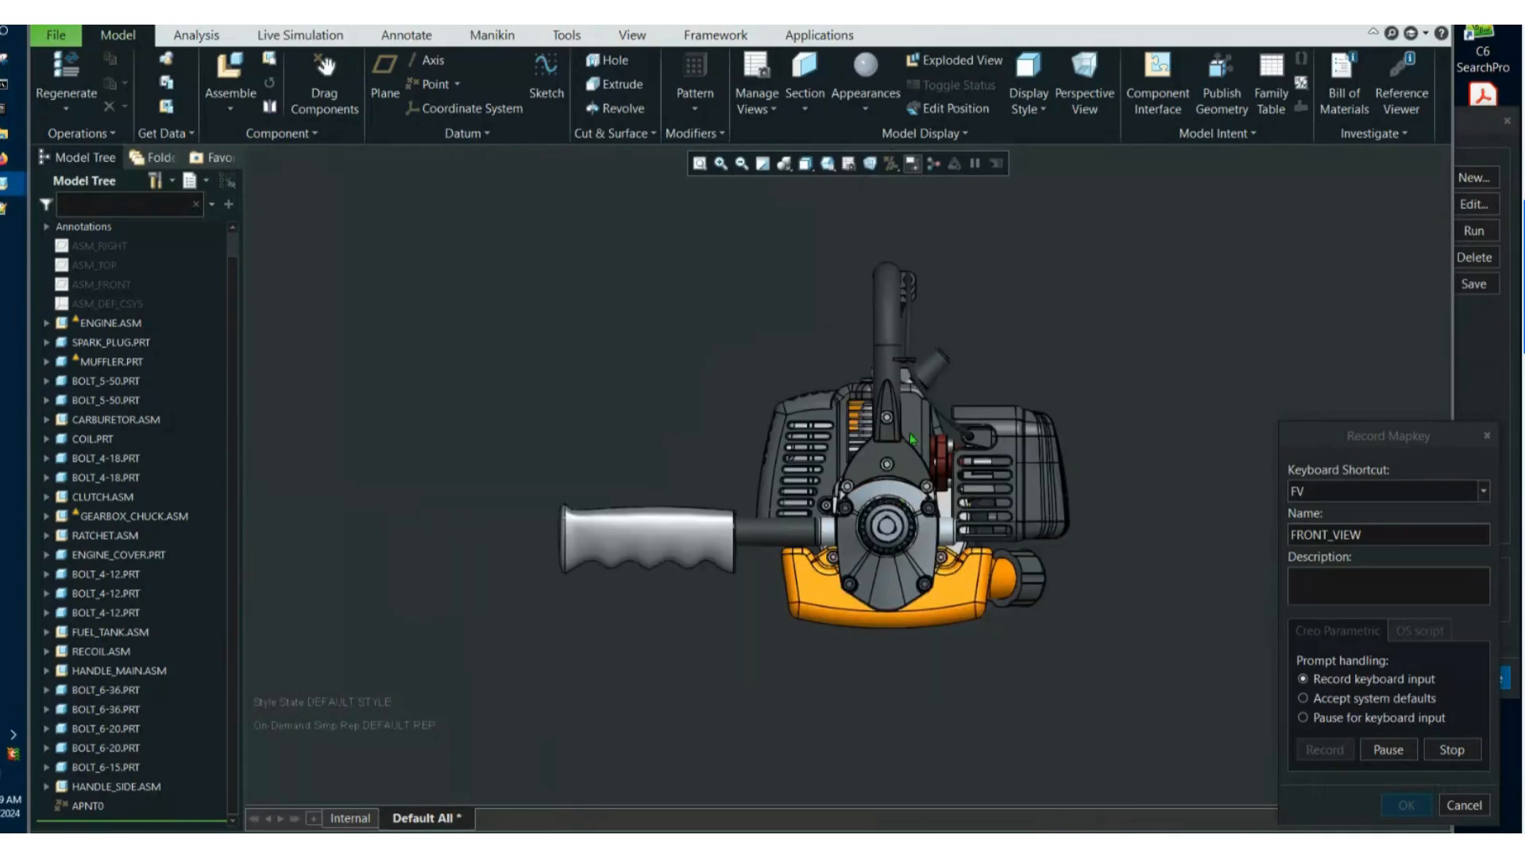
{"action": "scroll", "coordinate": [909, 427], "scroll_direction": "down", "scroll_amount": 2}
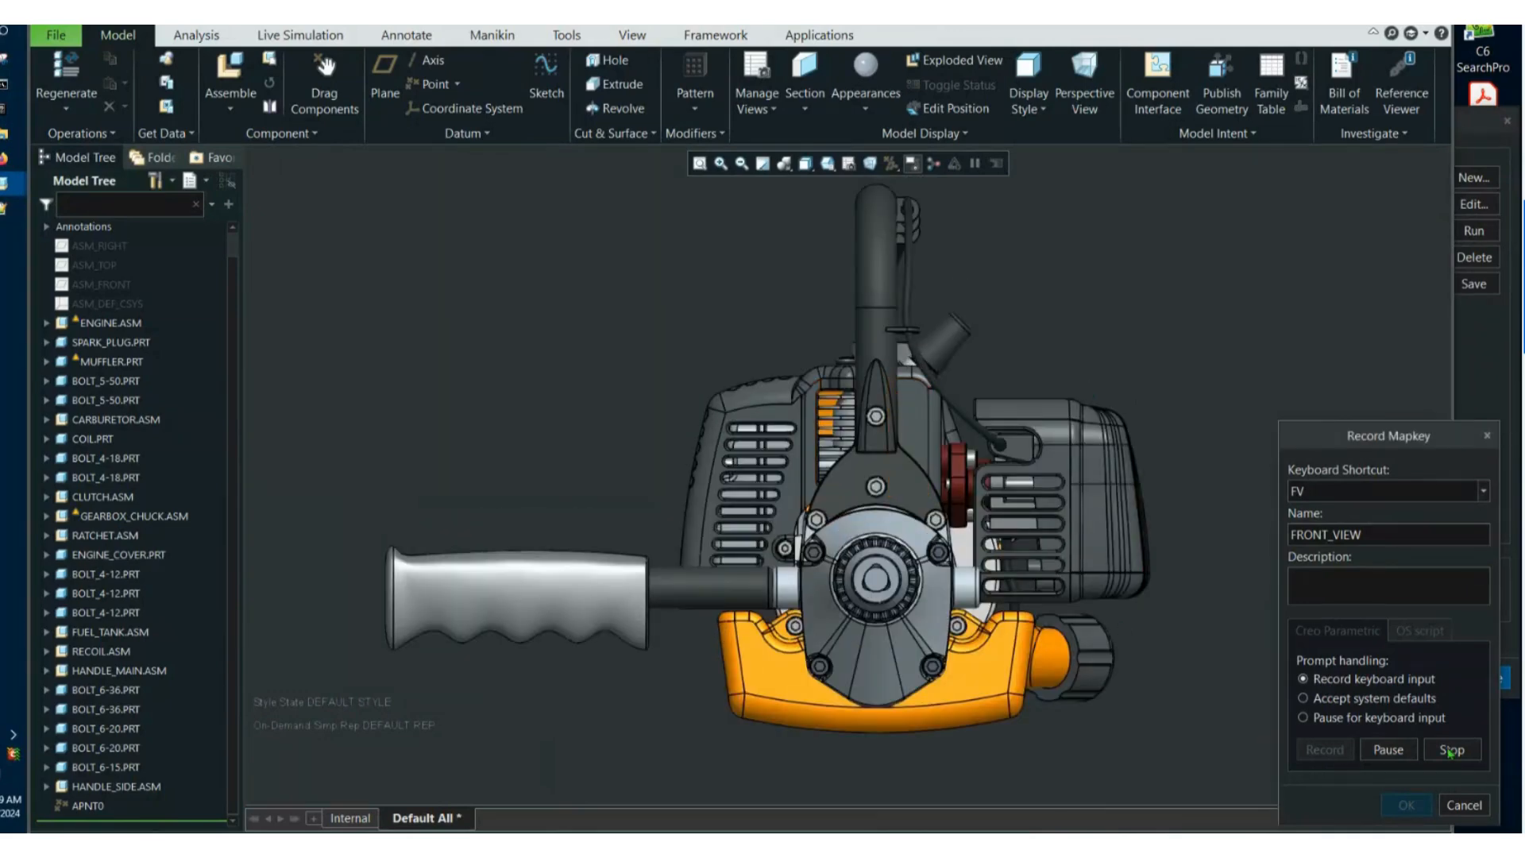
{"action": "left_click", "coordinate": [1388, 750]}
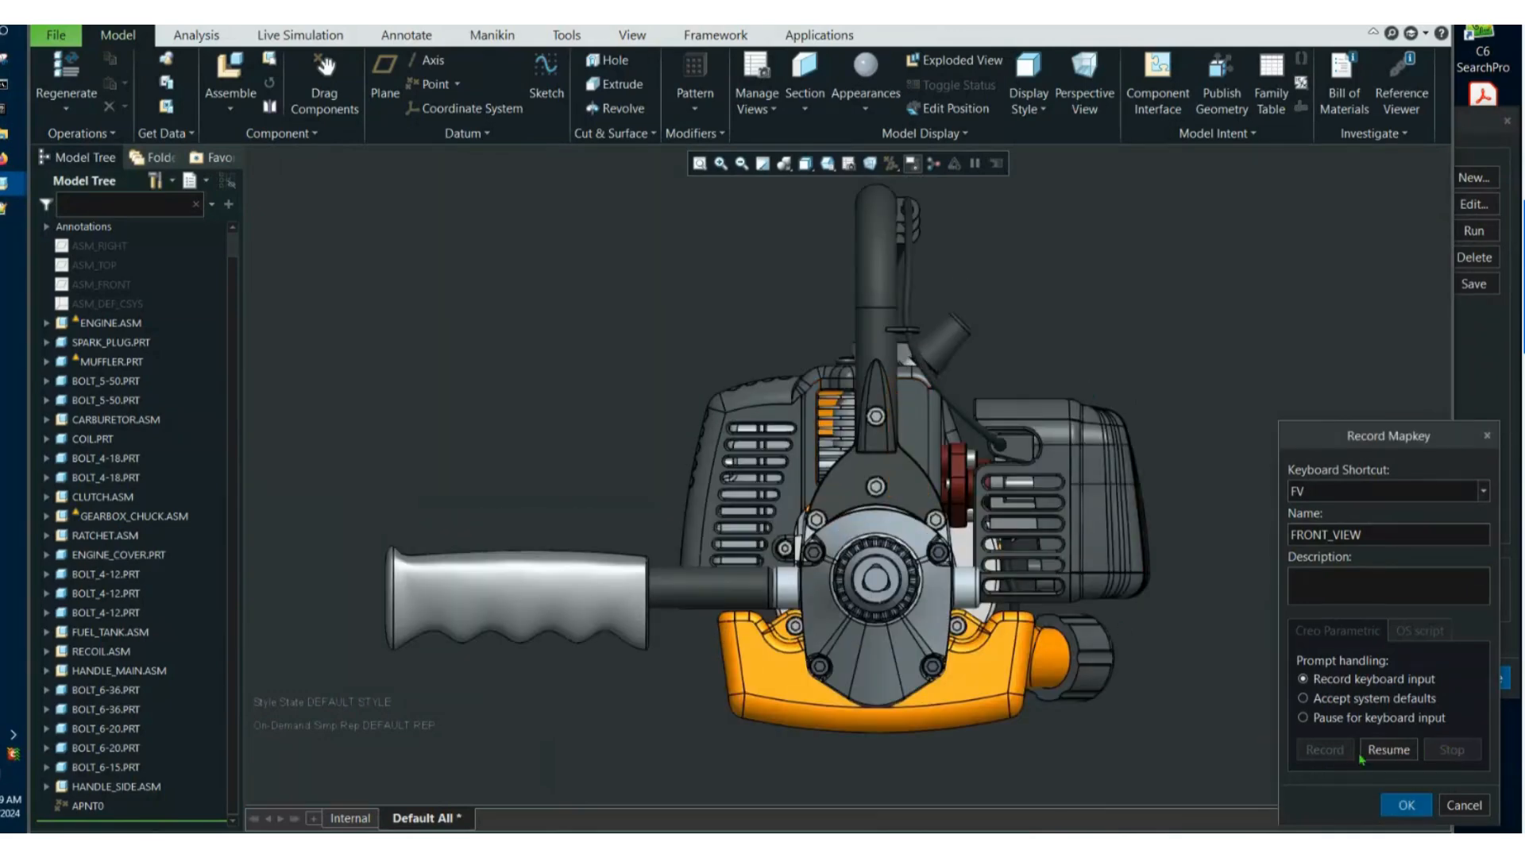
{"action": "left_click", "coordinate": [1406, 806]}
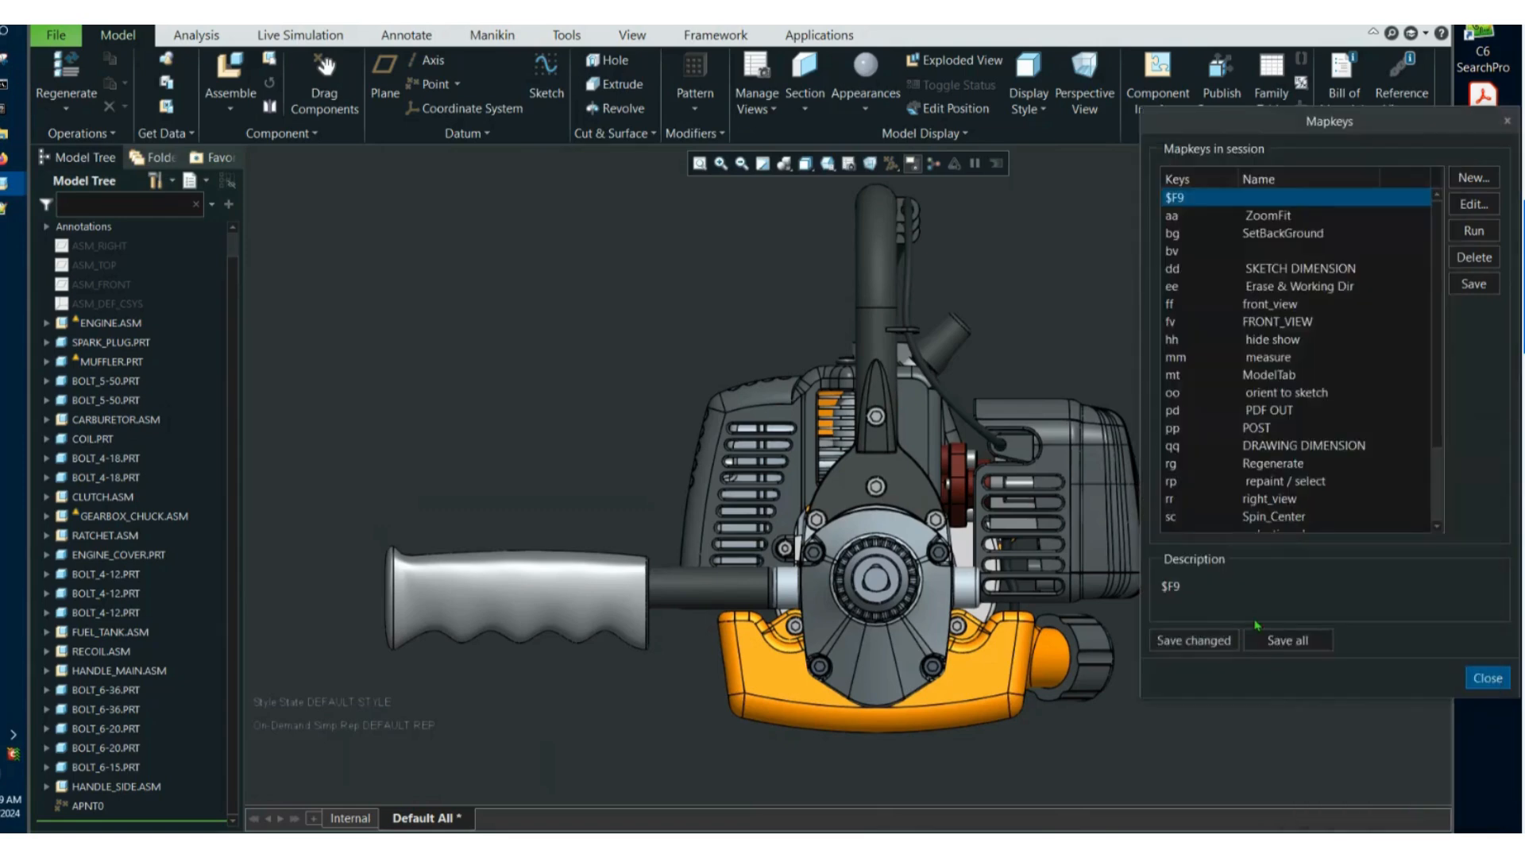
Select the FRONT_VIEW mapkey and save the changed mapkeys to config.pro on the Desktop.
{"action": "scroll", "coordinate": [1212, 458], "scroll_direction": "down", "scroll_amount": 1}
{"action": "scroll", "coordinate": [1212, 459], "scroll_direction": "down", "scroll_amount": 2}
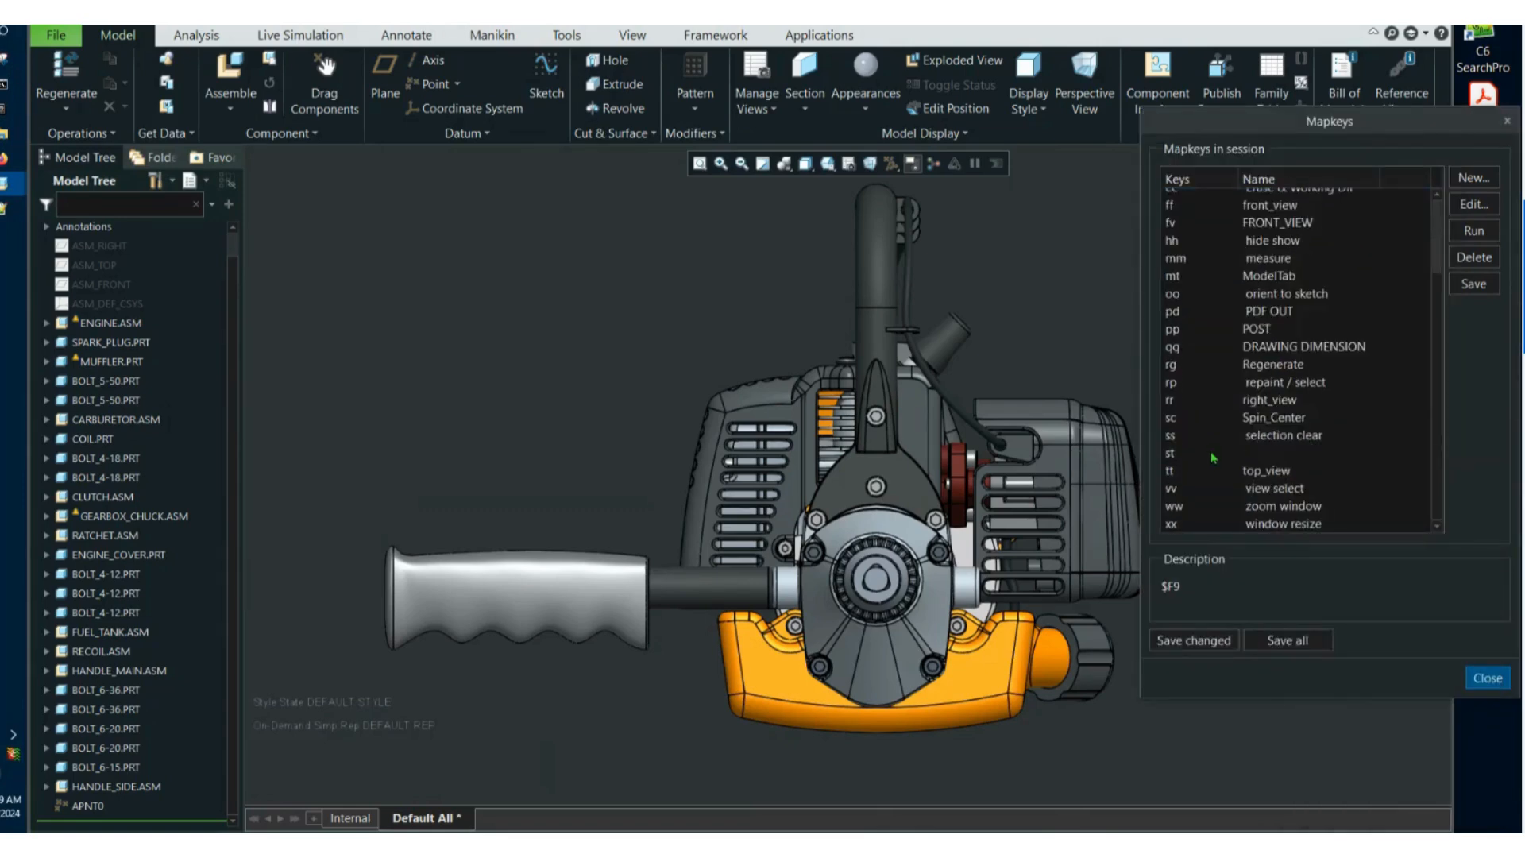
{"action": "scroll", "coordinate": [1215, 454], "scroll_direction": "up", "scroll_amount": 4}
{"action": "left_click", "coordinate": [1201, 324]}
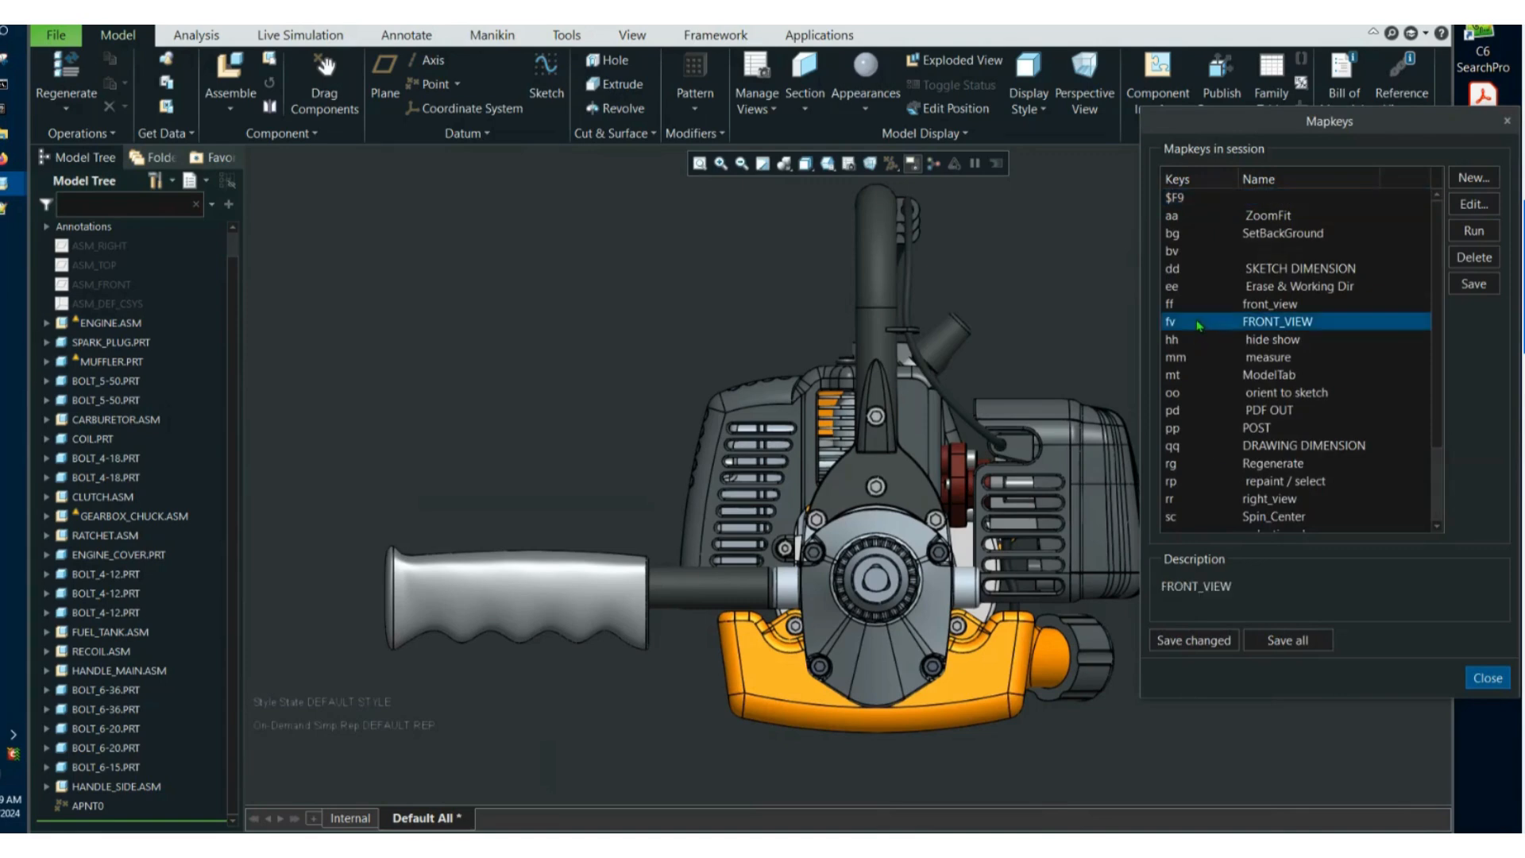
{"action": "left_click", "coordinate": [1182, 649]}
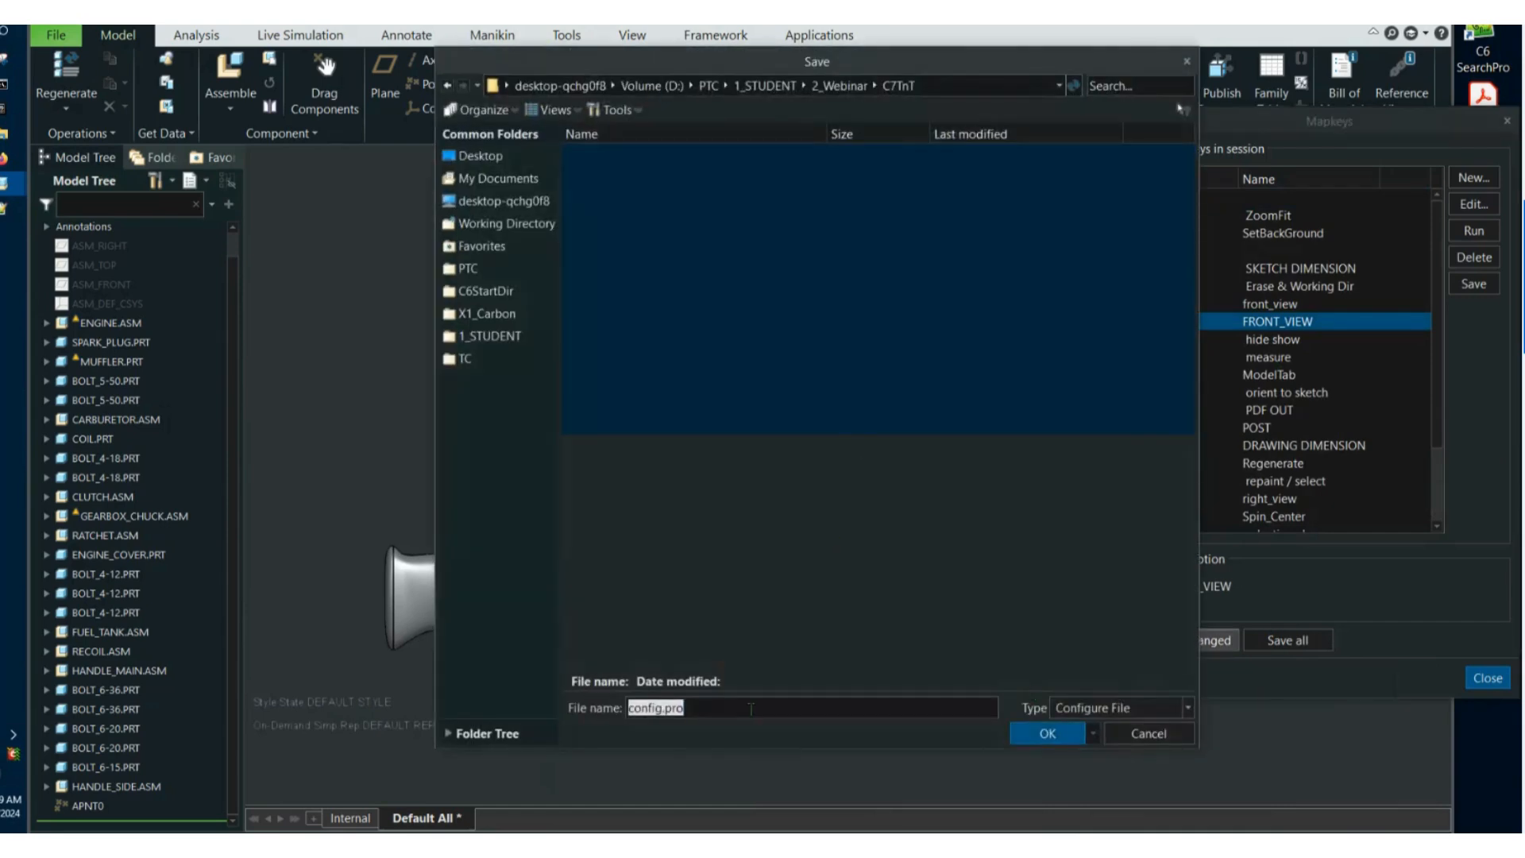
{"action": "left_click", "coordinate": [745, 711]}
{"action": "left_click", "coordinate": [499, 179]}
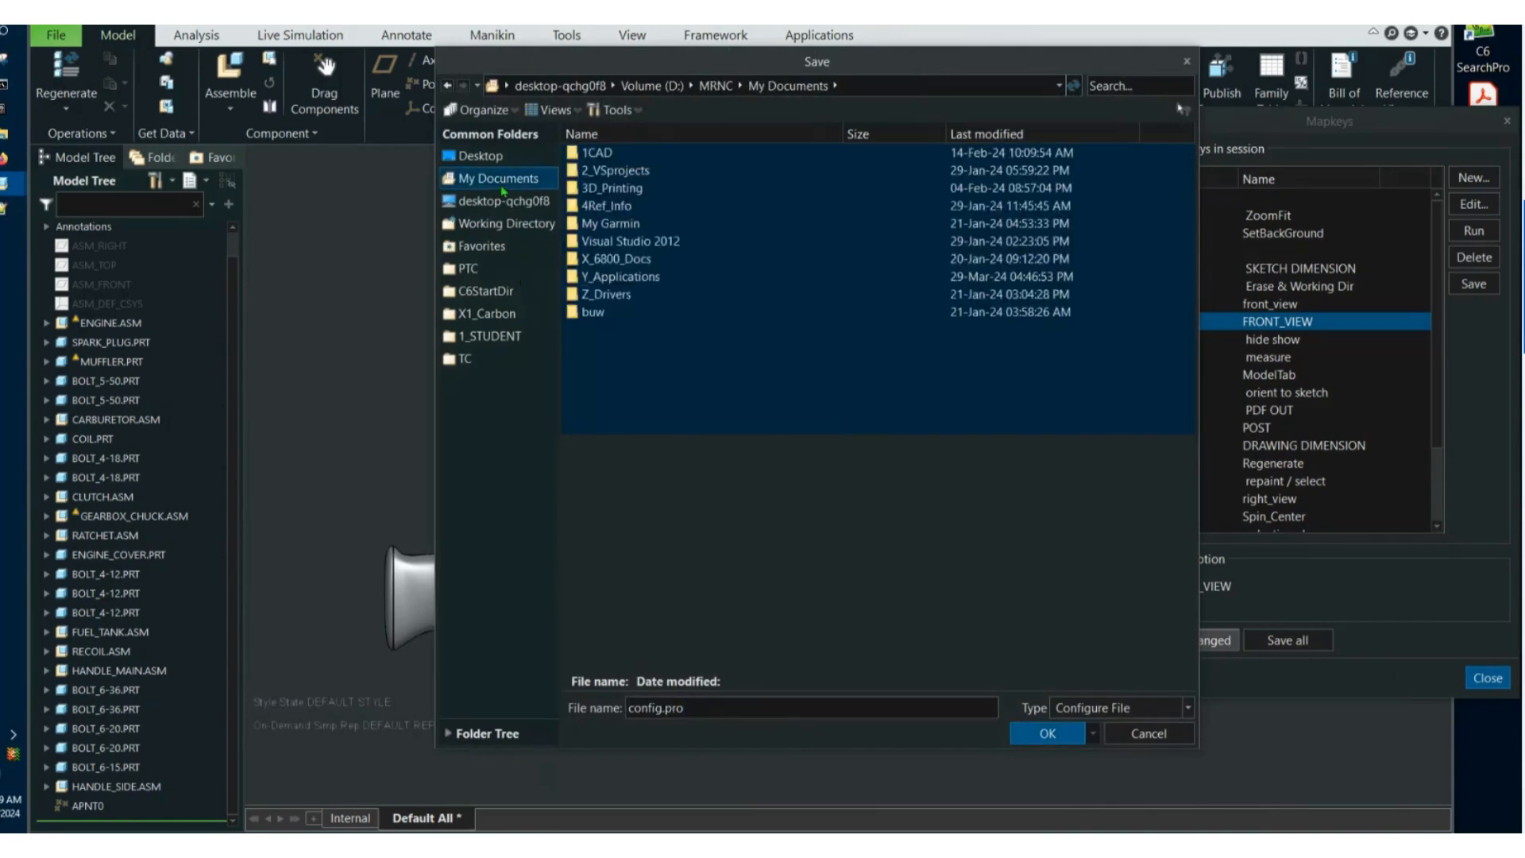
{"action": "left_click", "coordinate": [499, 156]}
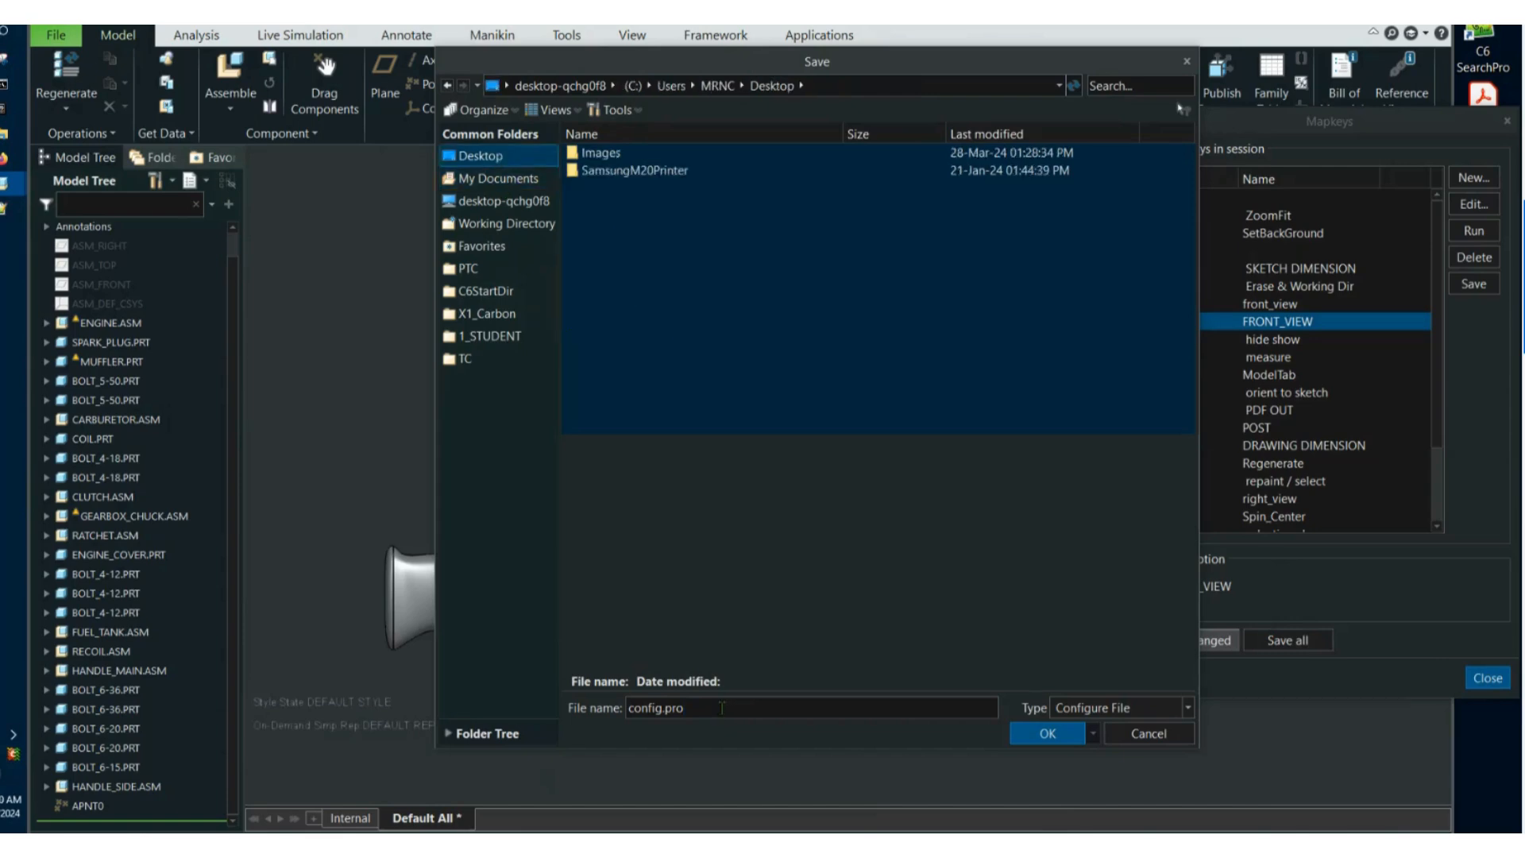
{"action": "left_click", "coordinate": [1049, 734]}
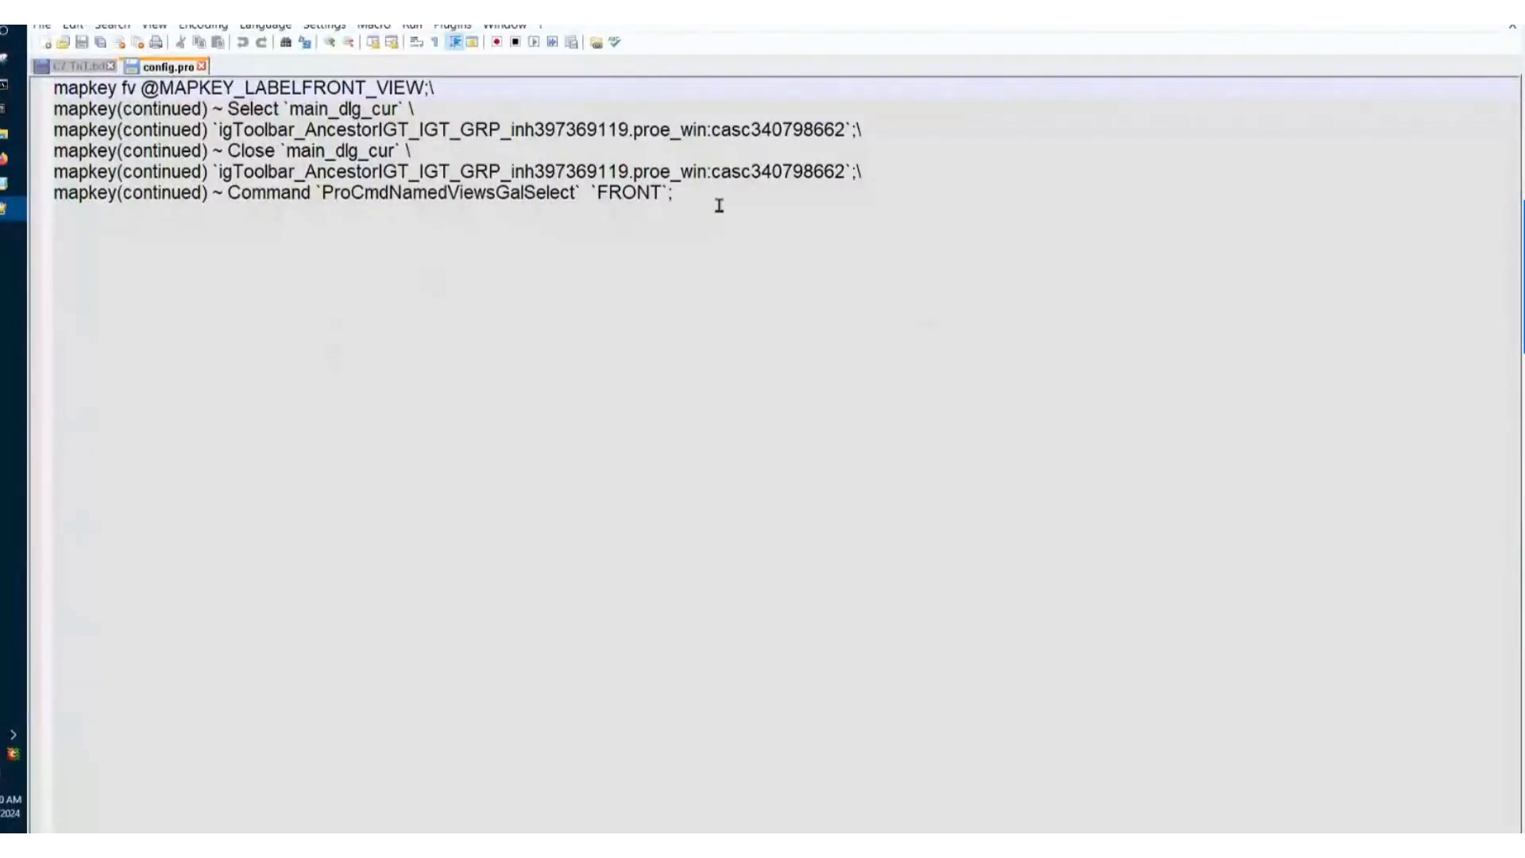
Test the FV mapkey on the drill by rotating the model, and restore its default orientation.
{"action": "left_click_drag", "start_coordinate": [711, 204], "coordinate": [54, 88]}
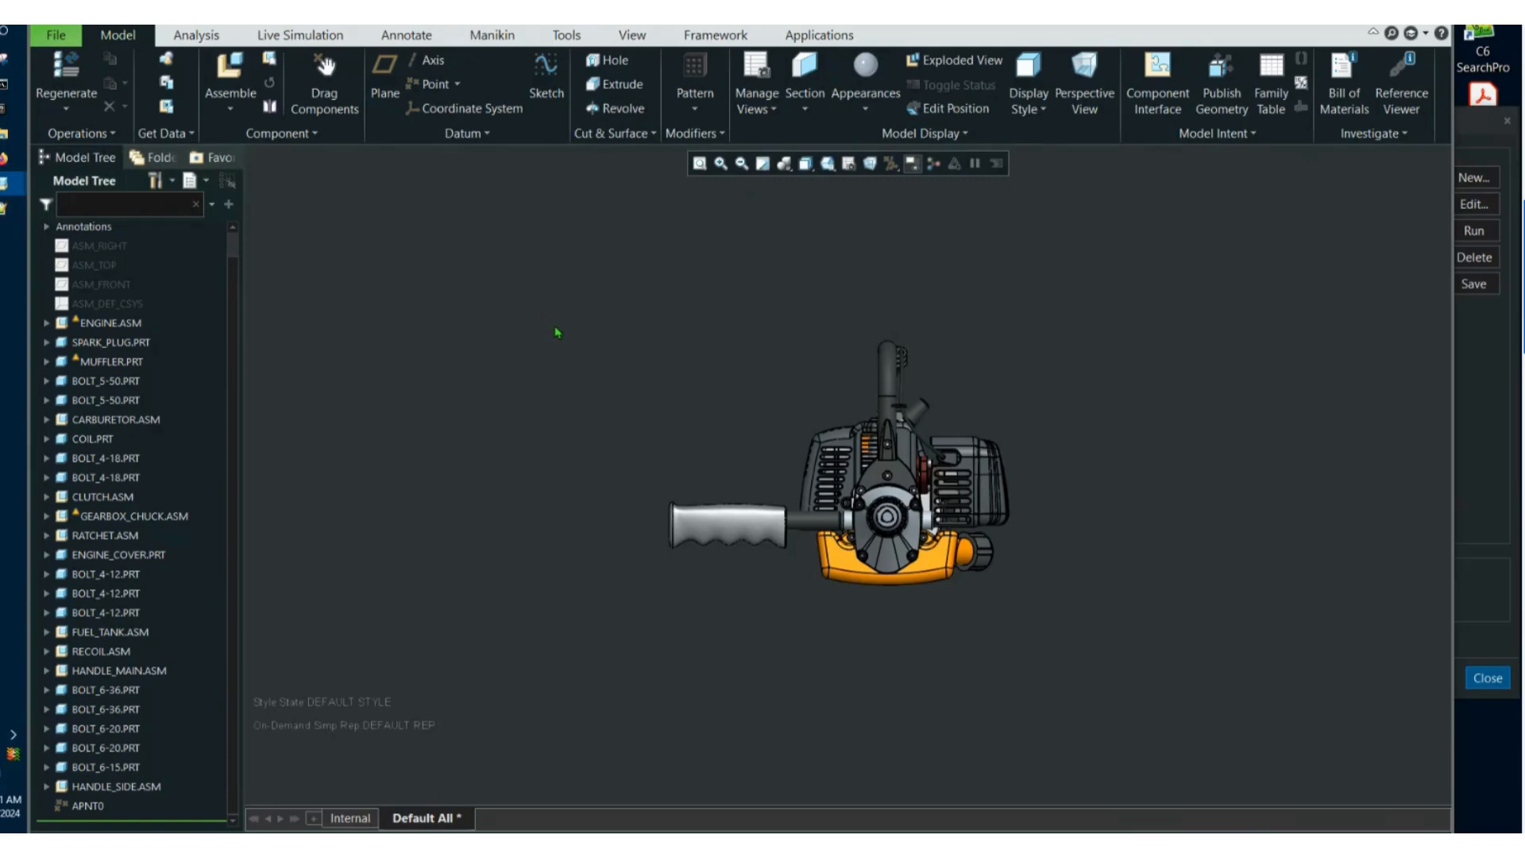
{"action": "middle_click_drag", "start_coordinate": [605, 370], "coordinate": [558, 374]}
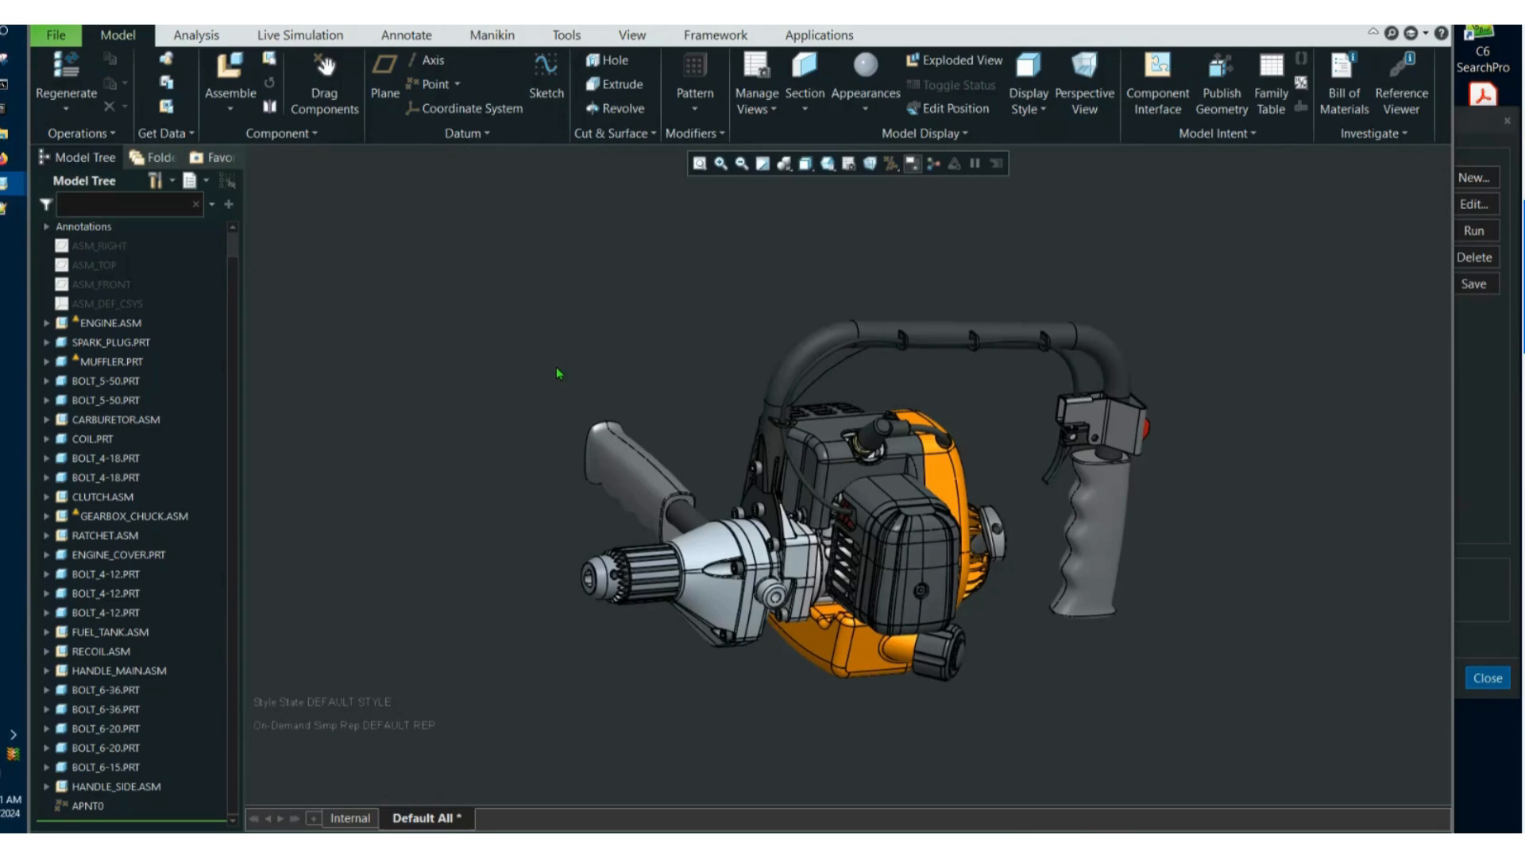
{"action": "key", "text": "ctrl+d"}
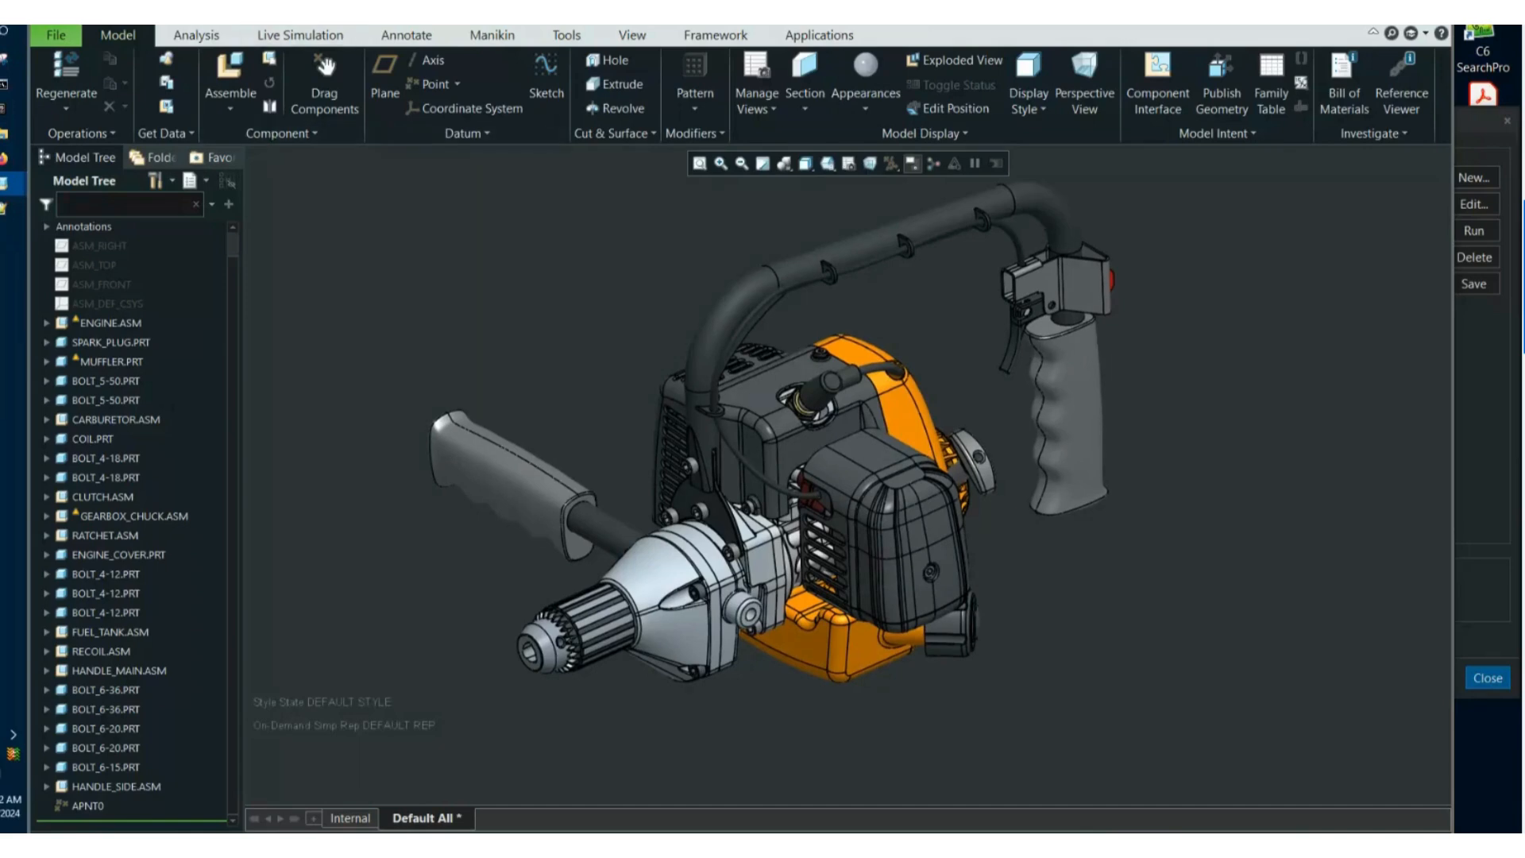
Close the drill assembly, erase the models not displayed from the session, and close the mapkey settings.
{"action": "left_click", "coordinate": [278, 16]}
{"action": "left_click", "coordinate": [277, 65]}
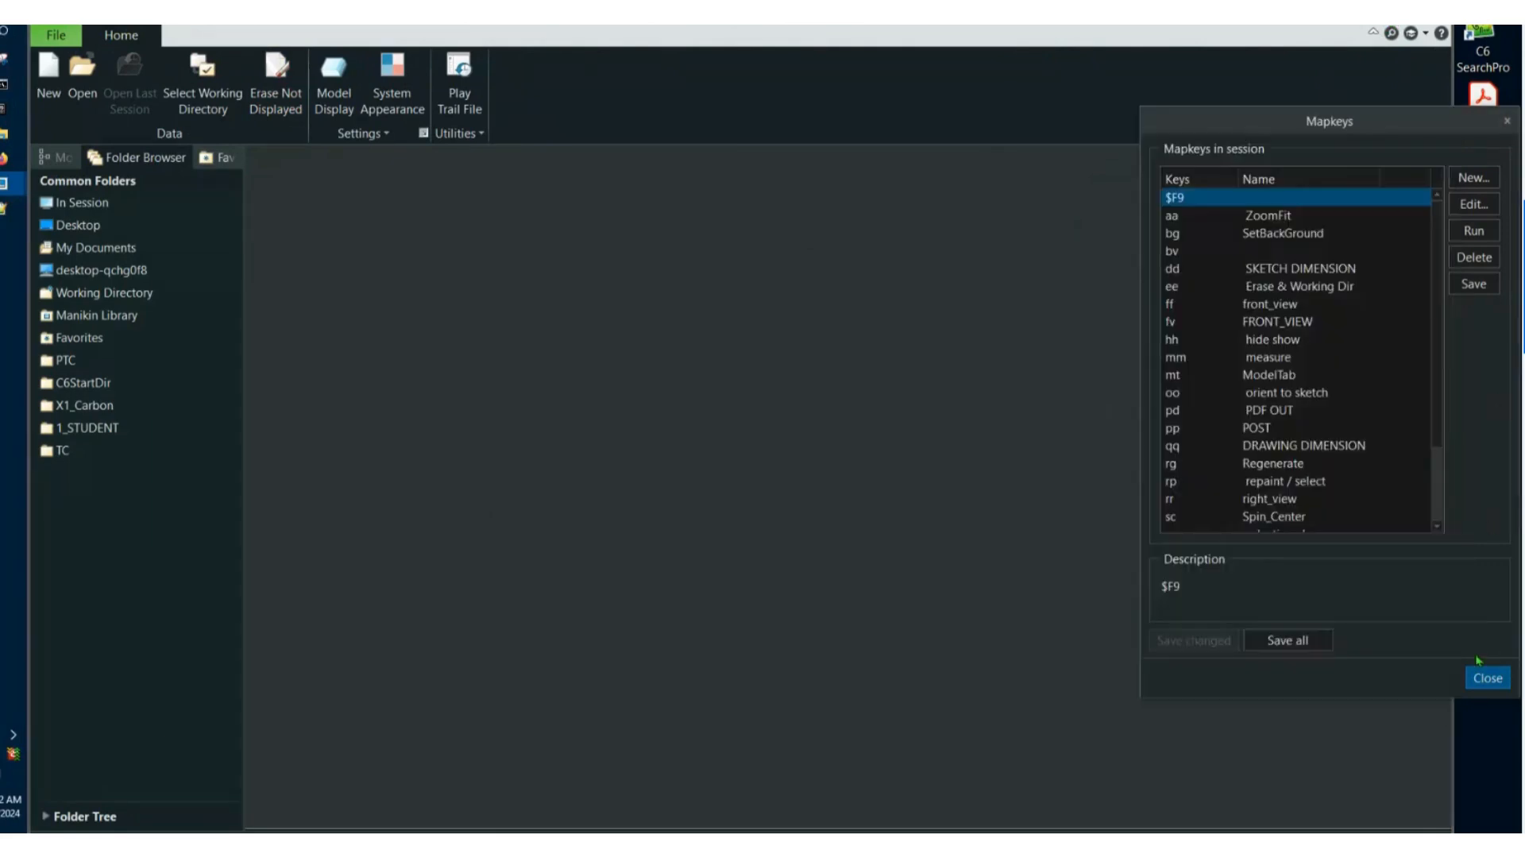
{"action": "left_click", "coordinate": [1486, 677]}
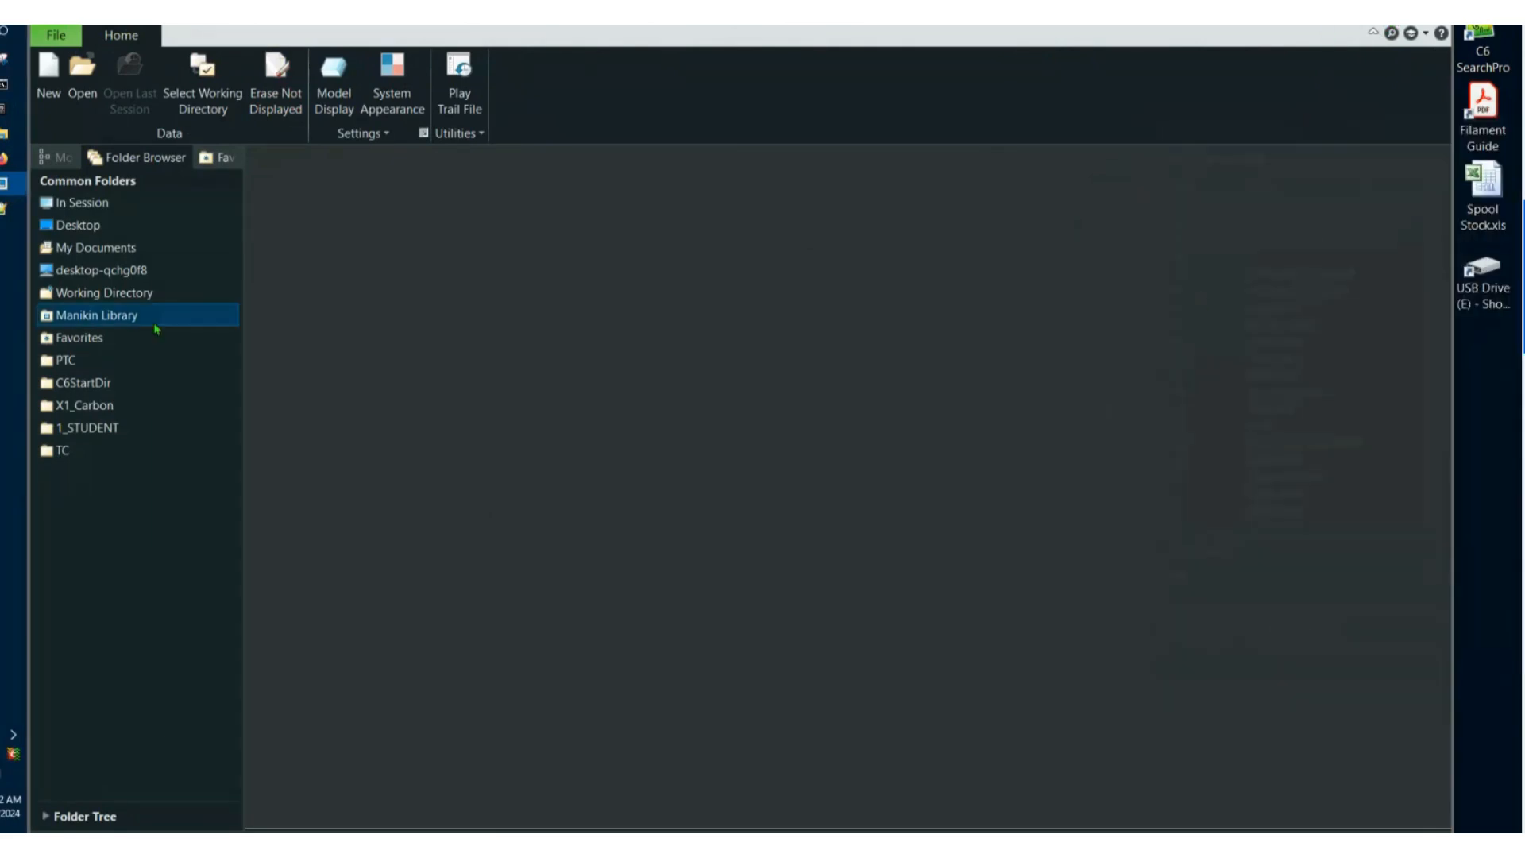
Switch to File Explorer and rename crank.asm in the C7TnT folder to xyz-crank.asm.
{"action": "left_click", "coordinate": [23, 144]}
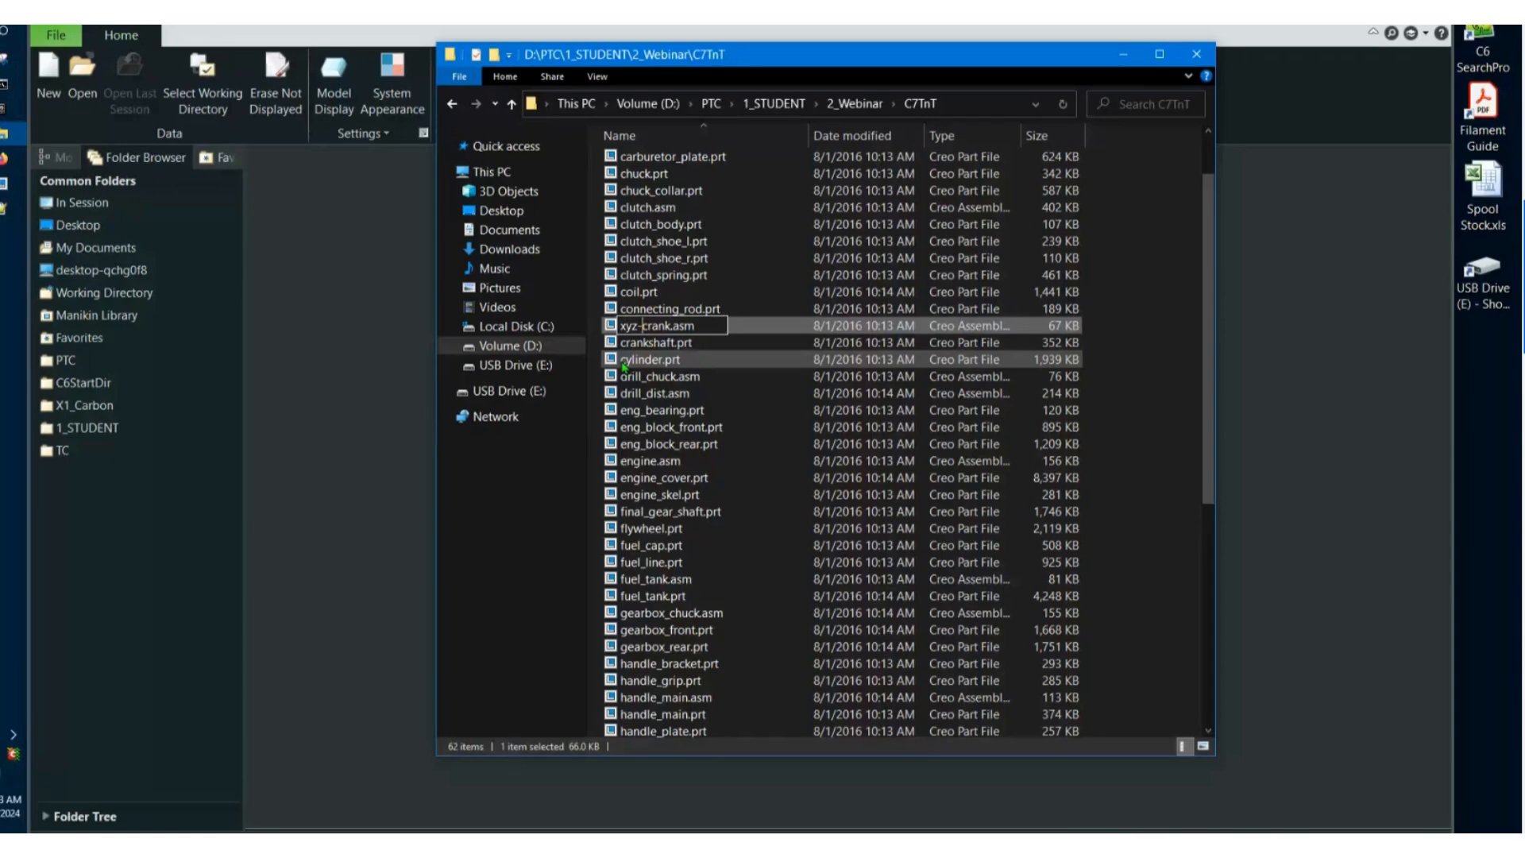
{"action": "key", "text": "Return"}
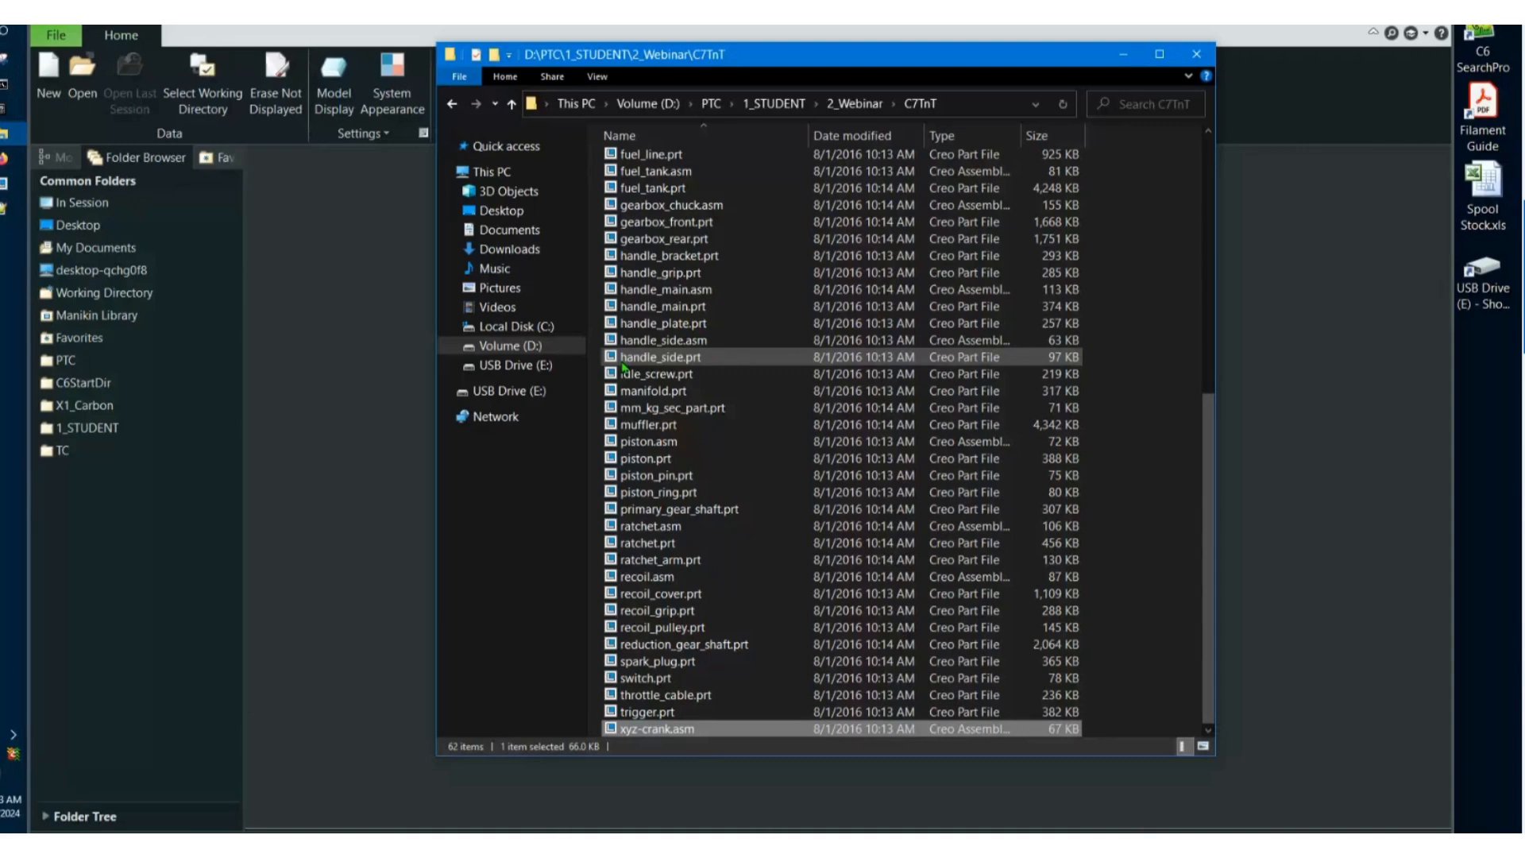
Return to Creo Parametric, set C7TnT as the working directory, and open the DRILL_DIST.ASM assembly.
{"action": "left_click", "coordinate": [338, 355]}
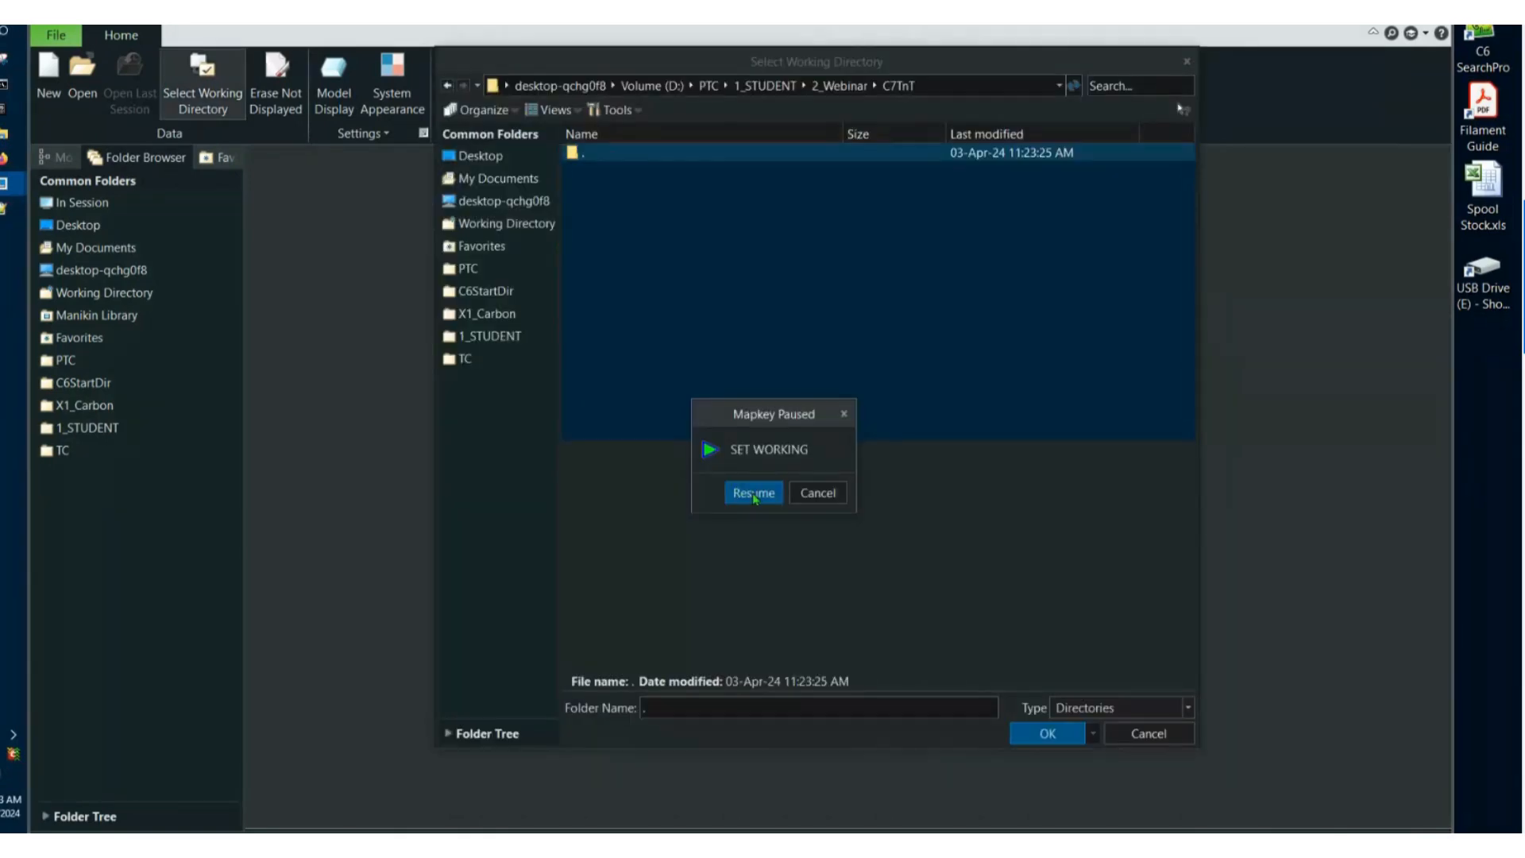
{"action": "left_click", "coordinate": [752, 494]}
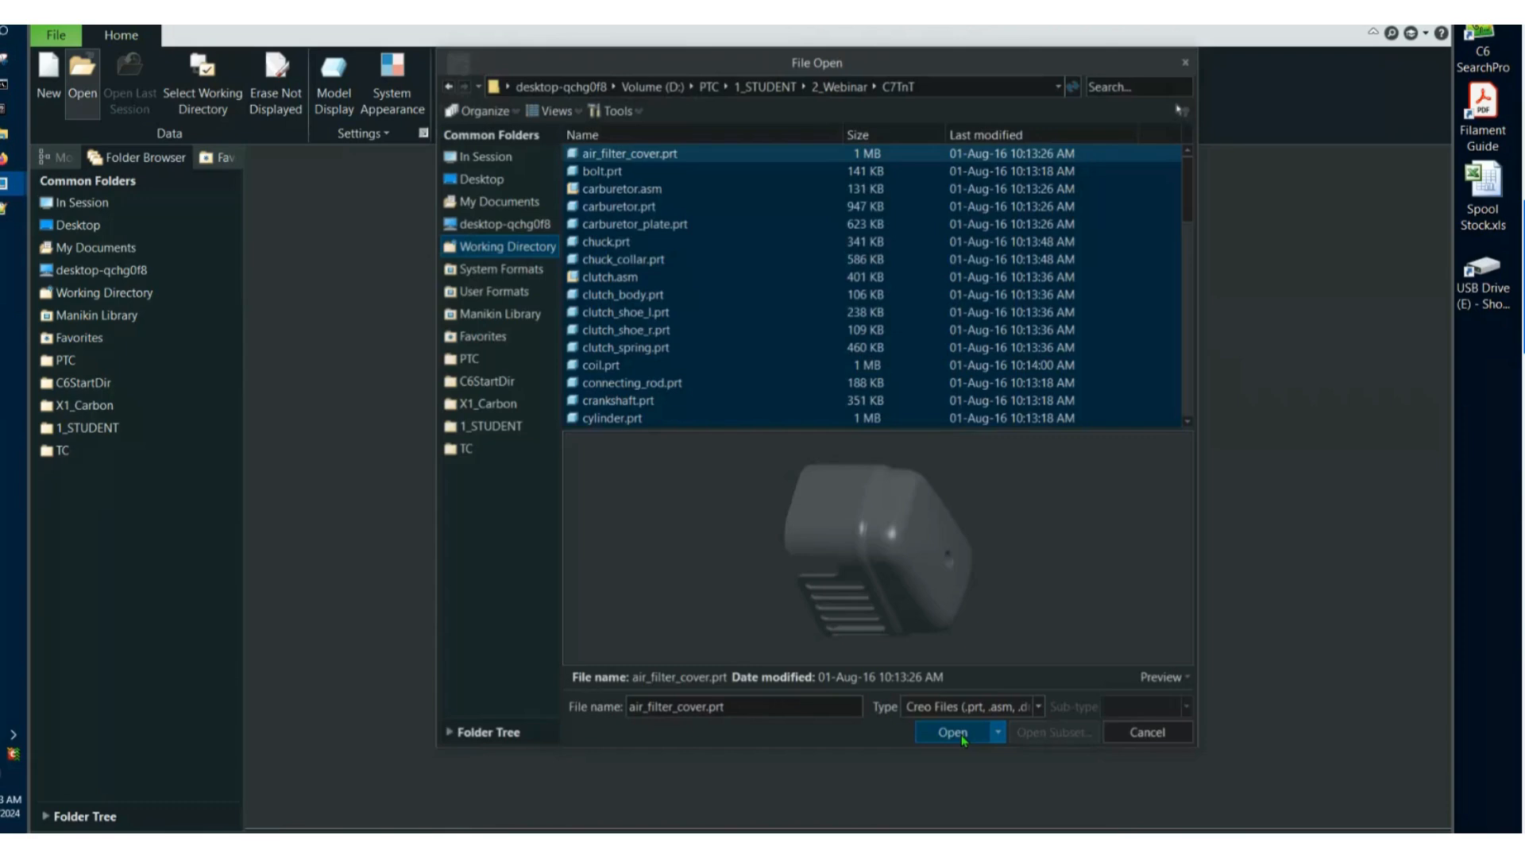
{"action": "left_click", "coordinate": [960, 738]}
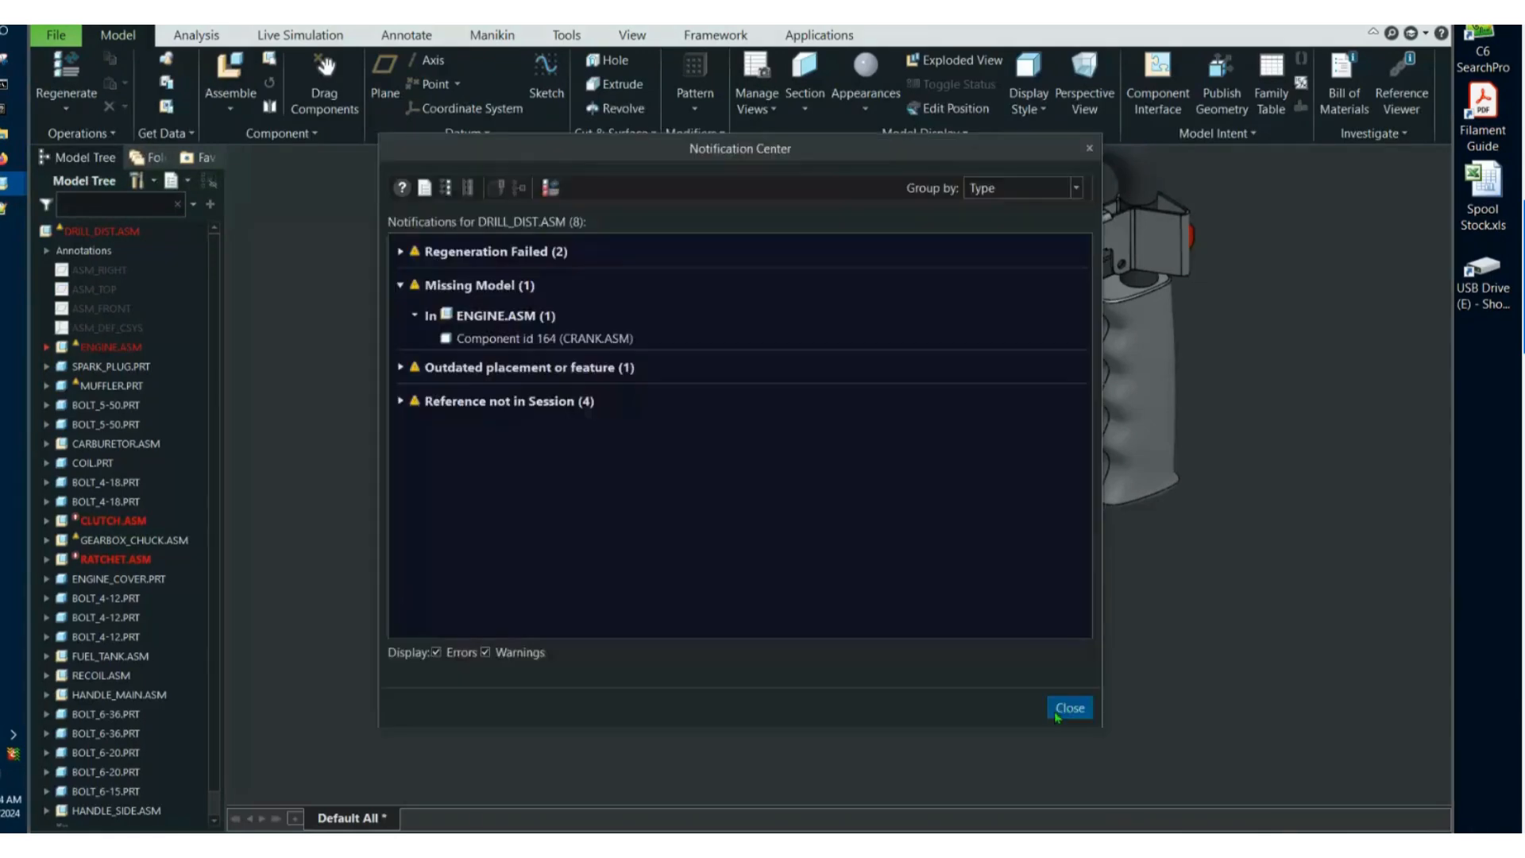
Examine the Missing Model entry in the Notification Center for DRILL_DIST.ASM to locate the missing component.
{"action": "left_click", "coordinate": [1059, 708]}
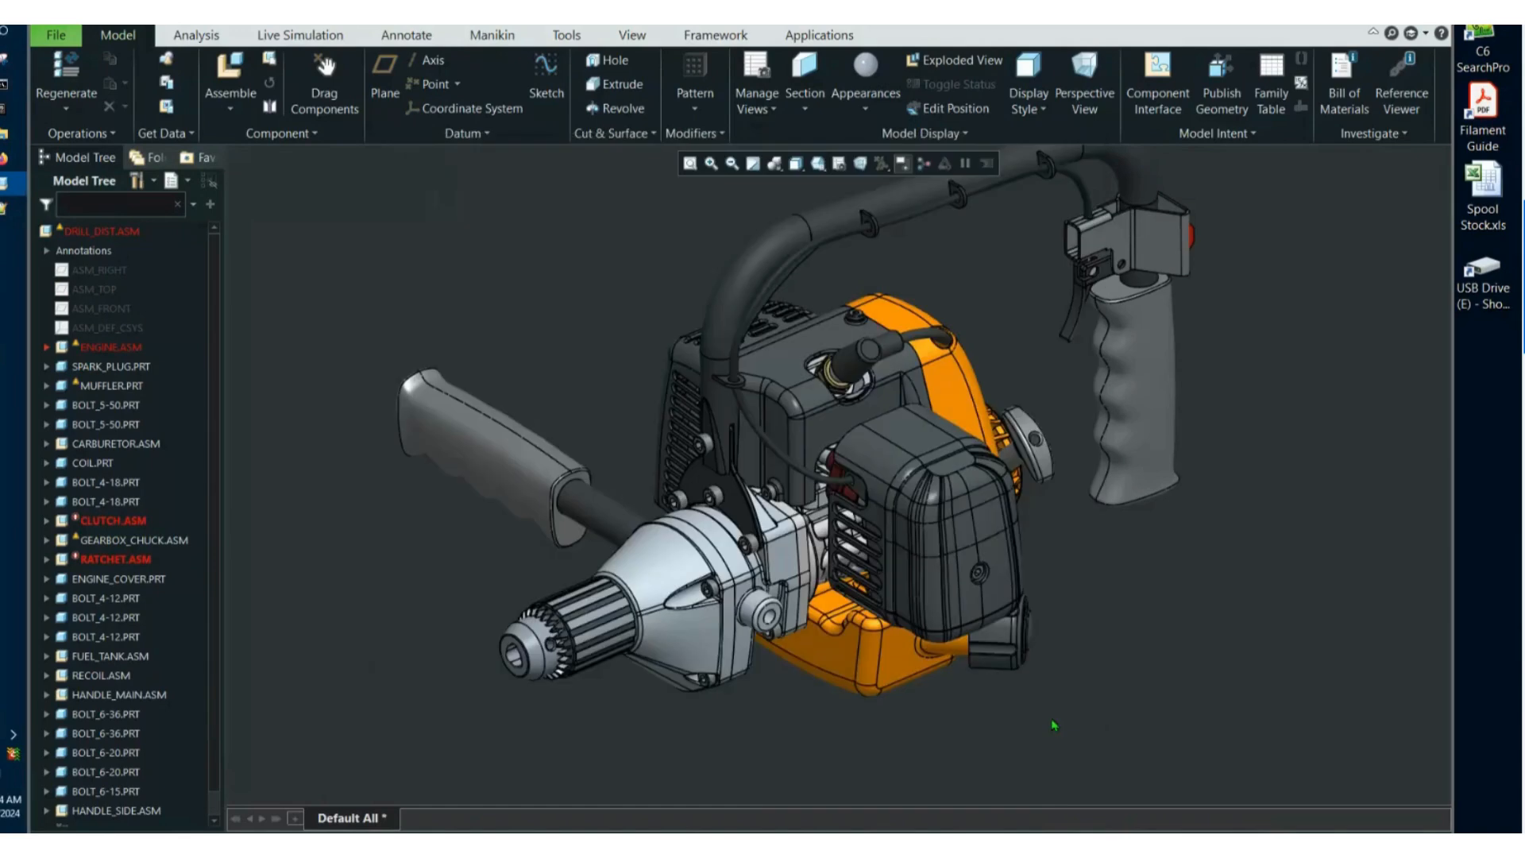
{"action": "left_click", "coordinate": [1047, 829]}
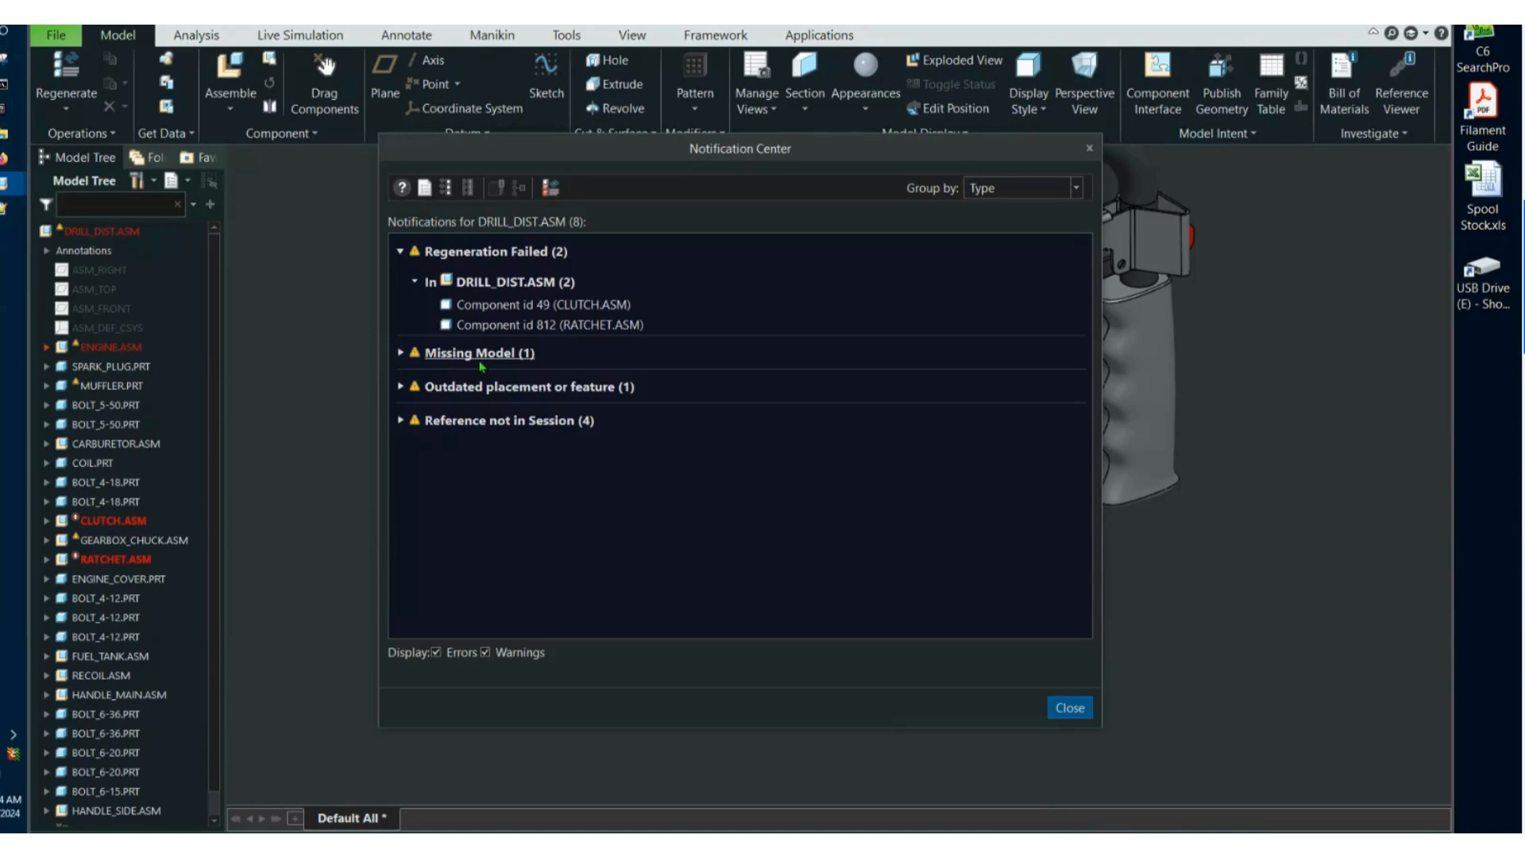
{"action": "left_click", "coordinate": [480, 352]}
{"action": "left_click_drag", "start_coordinate": [724, 160], "coordinate": [847, 214]}
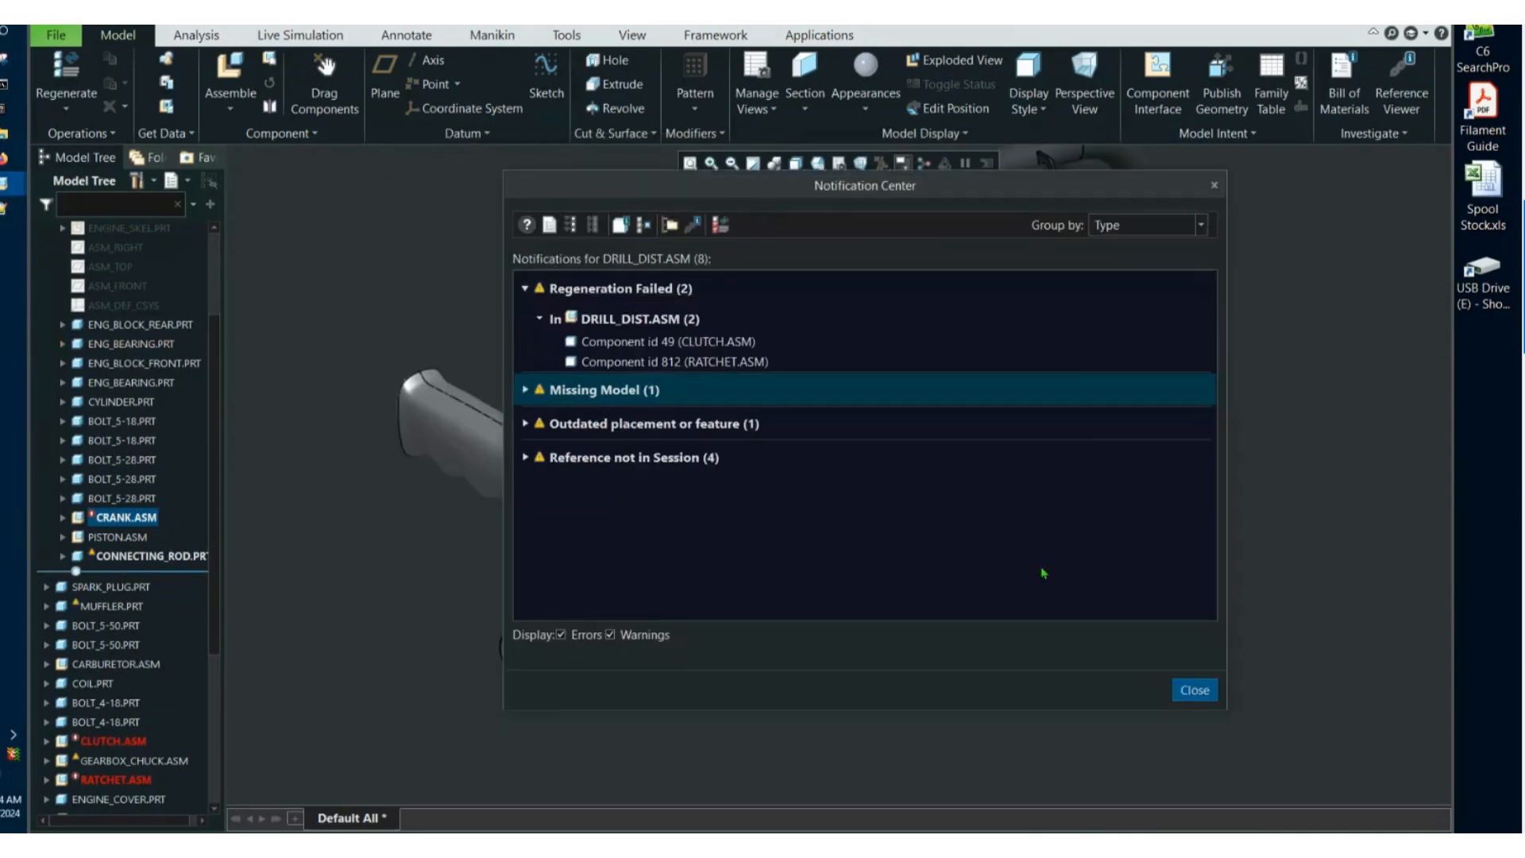
{"action": "left_click", "coordinate": [1192, 706]}
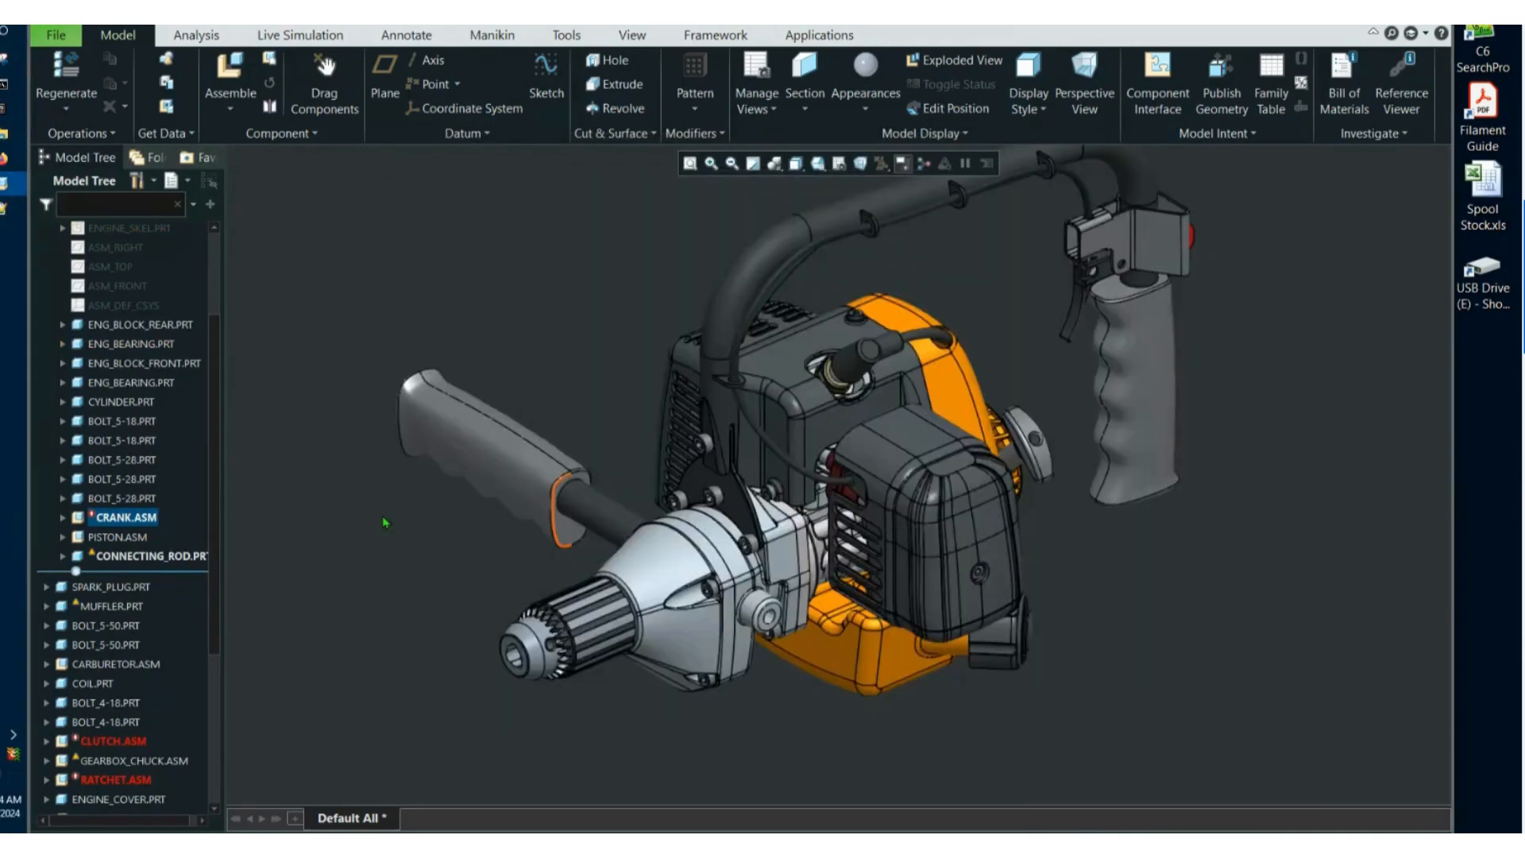
Try to retrieve the missing CRANK.ASM component by choosing xyz-crank.asm from the C7TnT folder.
{"action": "right_click", "coordinate": [137, 519]}
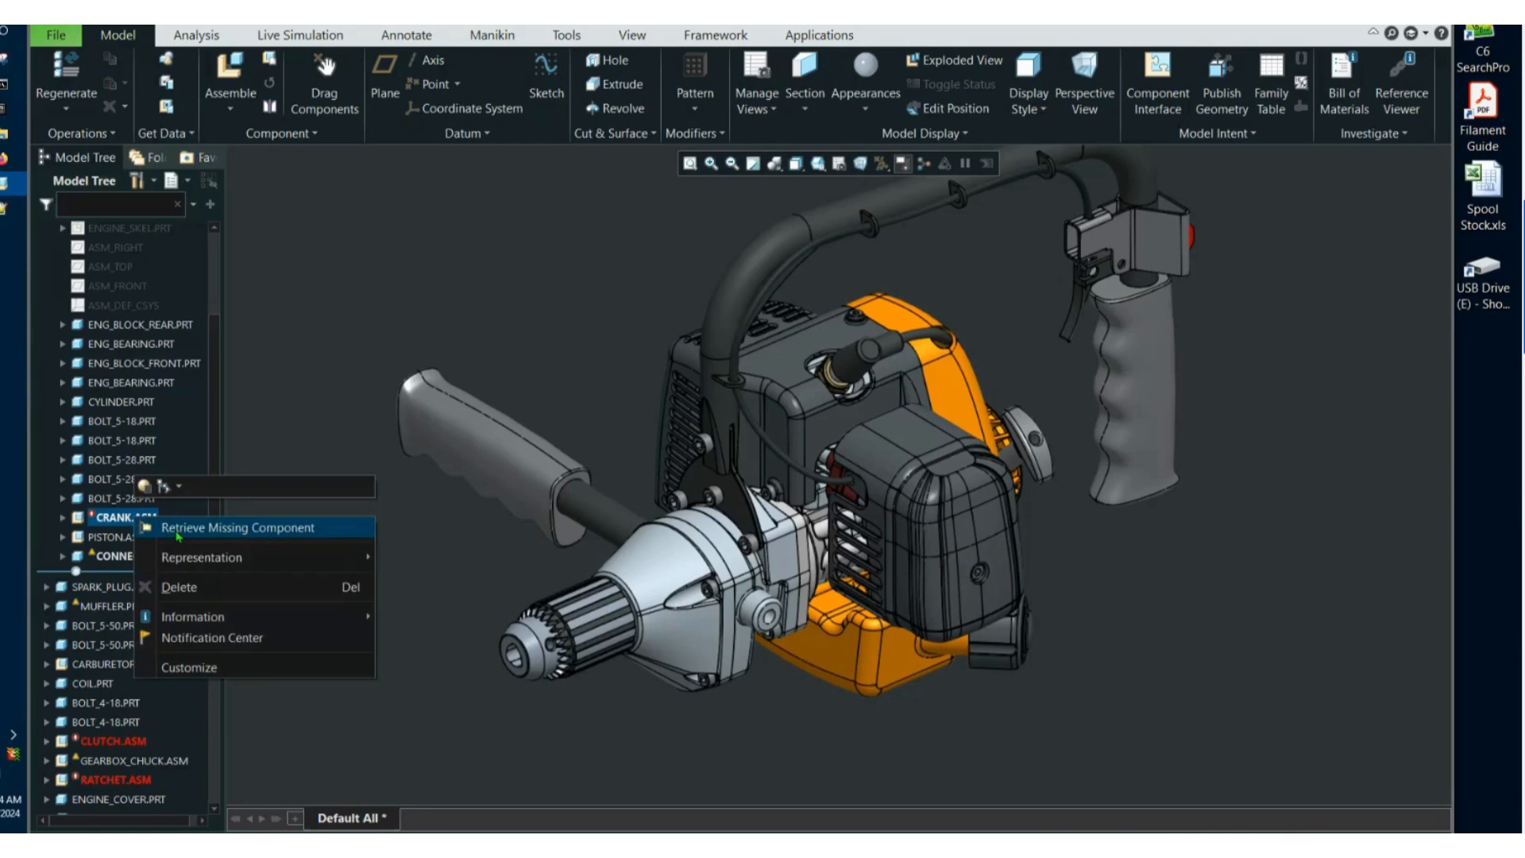
{"action": "left_click", "coordinate": [177, 536]}
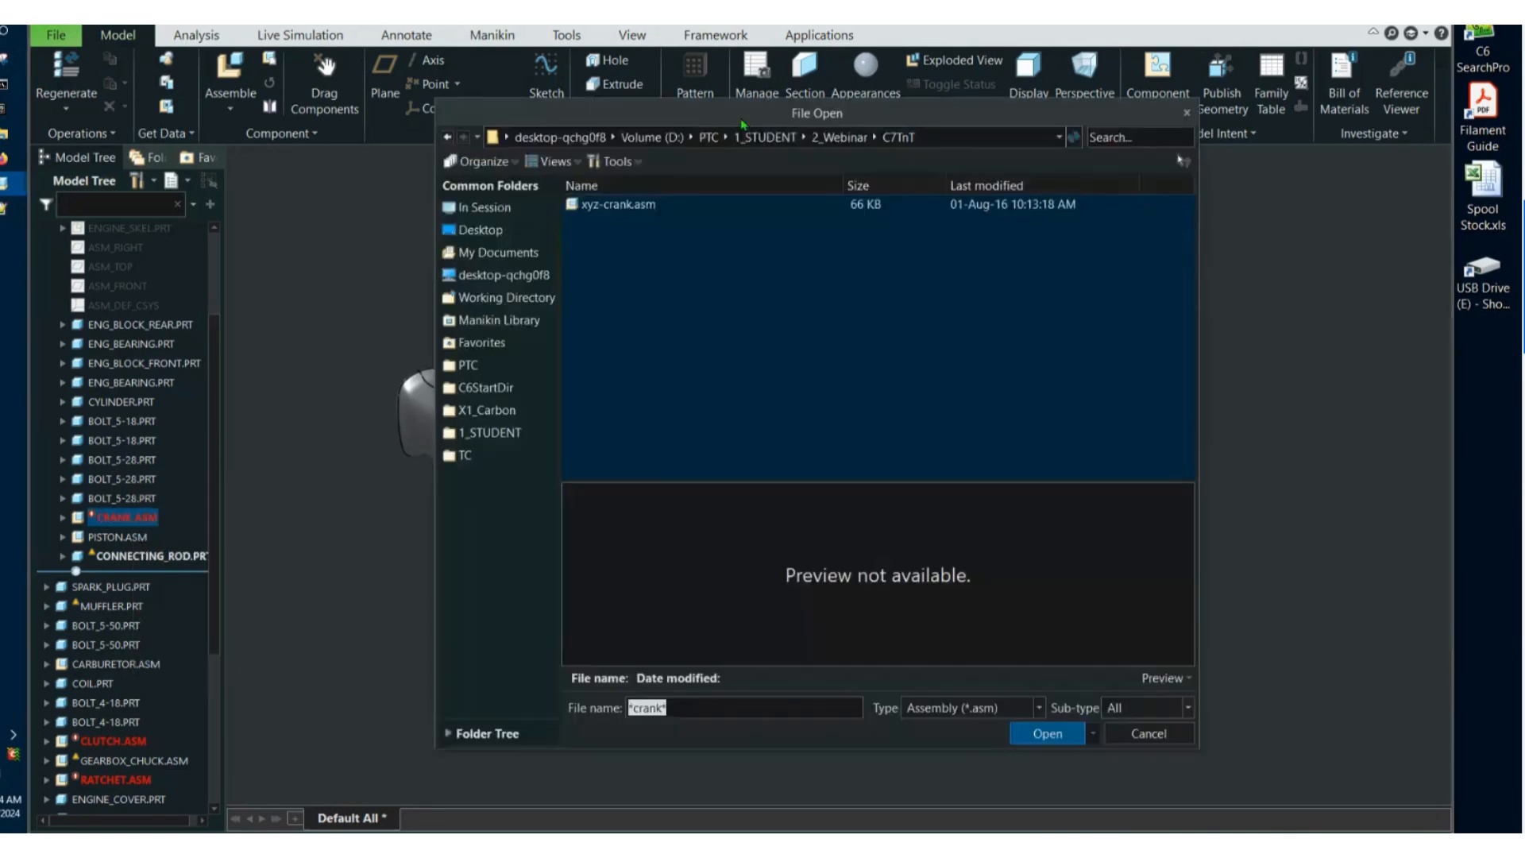
{"action": "mouse_move", "coordinate": [605, 183]}
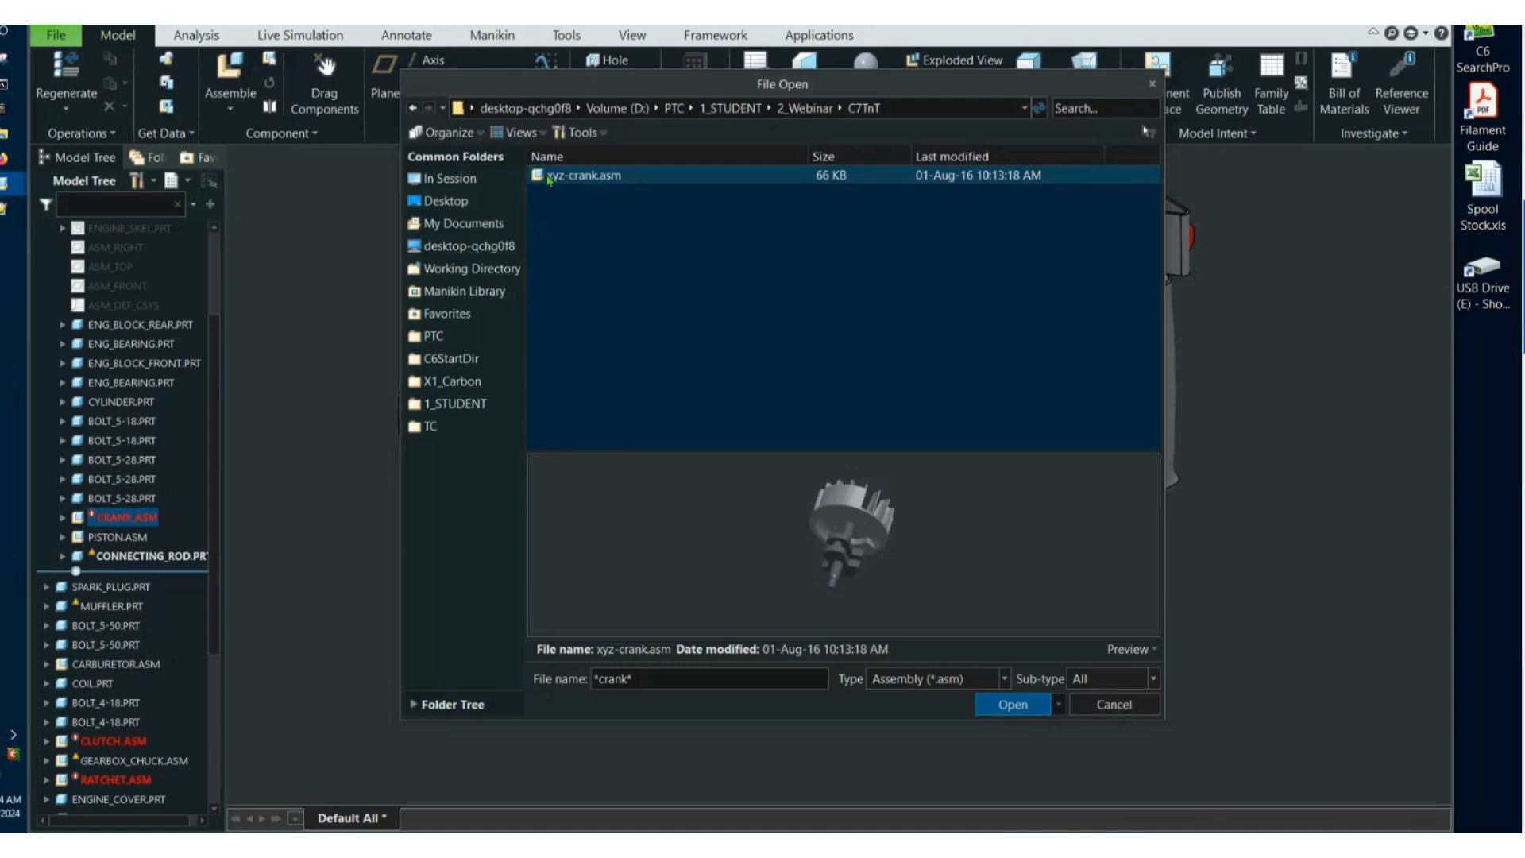
{"action": "mouse_move", "coordinate": [1001, 566]}
{"action": "middle_mouse_down"}
{"action": "mouse_move", "coordinate": [916, 594]}
{"action": "mouse_move", "coordinate": [861, 575]}
{"action": "mouse_move", "coordinate": [706, 574]}
{"action": "middle_mouse_up"}
{"action": "scroll", "coordinate": [914, 594], "scroll_direction": "down", "scroll_amount": 3}
{"action": "left_click", "coordinate": [1014, 703]}
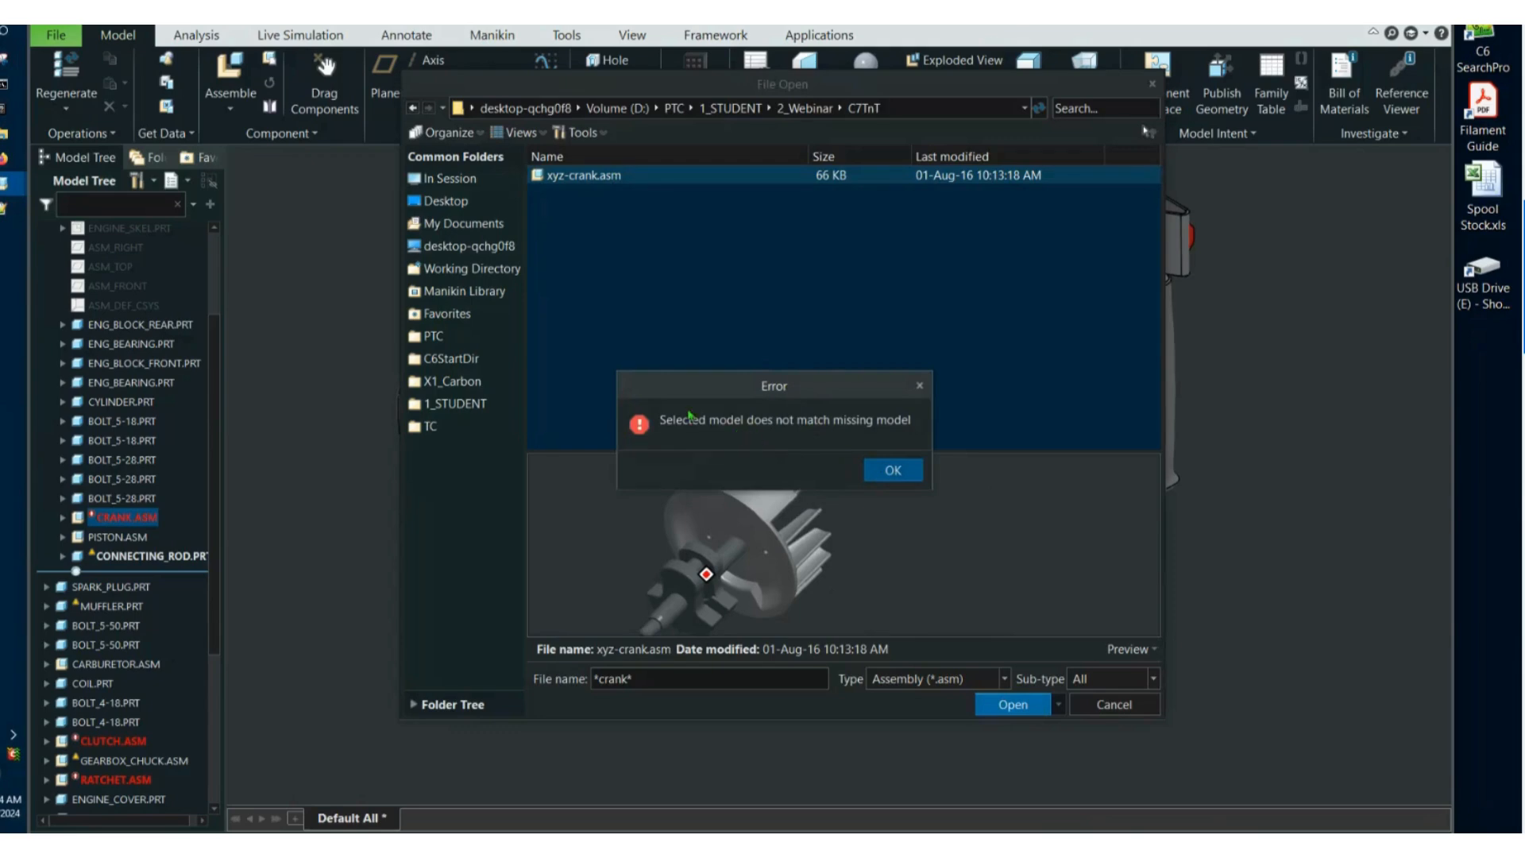
{"action": "left_click", "coordinate": [893, 472]}
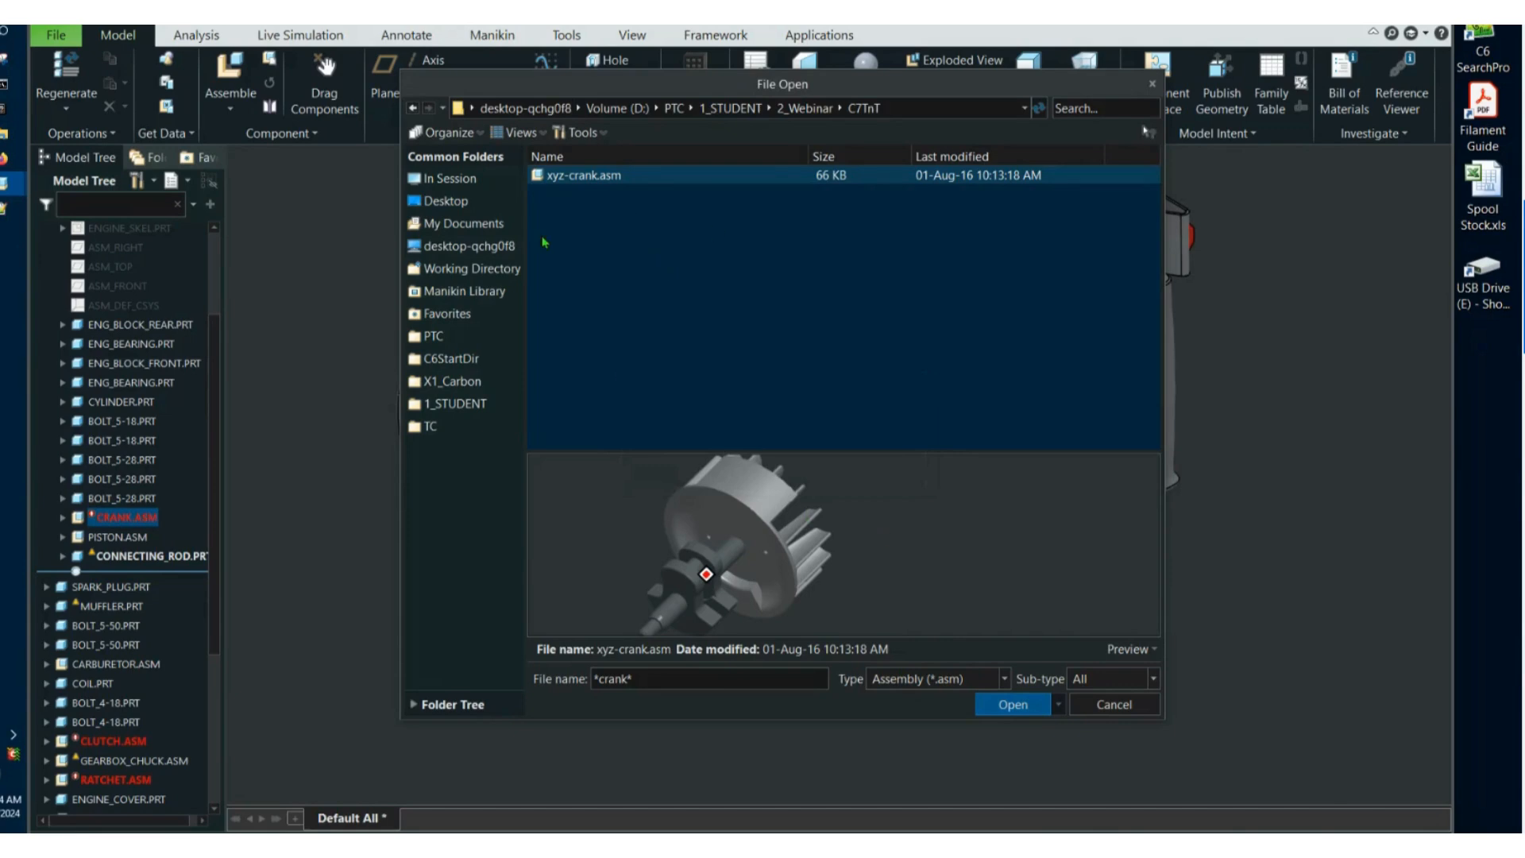
{"action": "left_click", "coordinate": [992, 713]}
{"action": "left_click", "coordinate": [893, 472]}
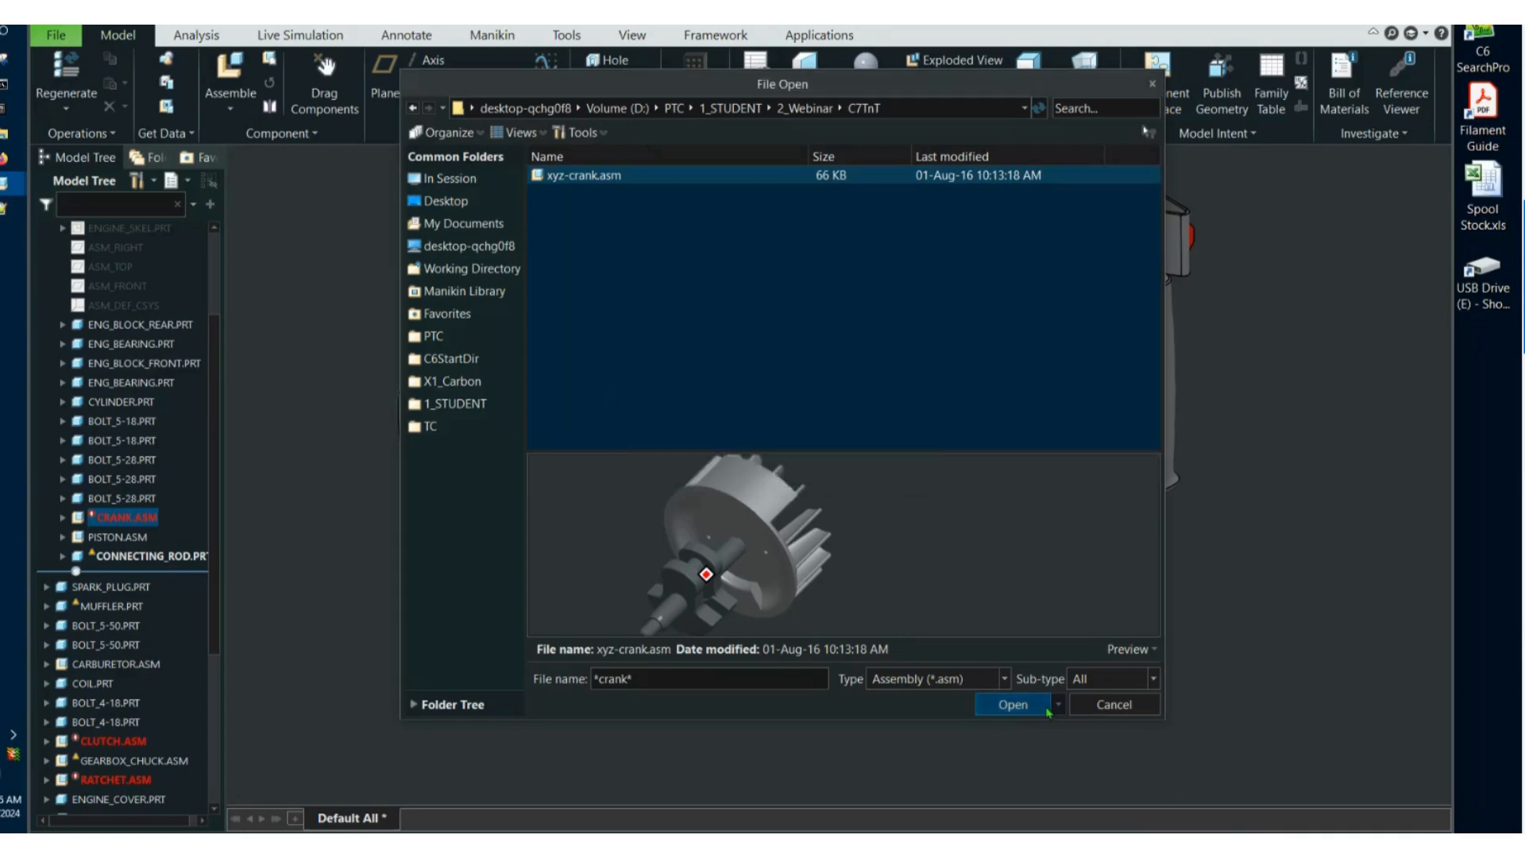
{"action": "left_click", "coordinate": [1113, 705]}
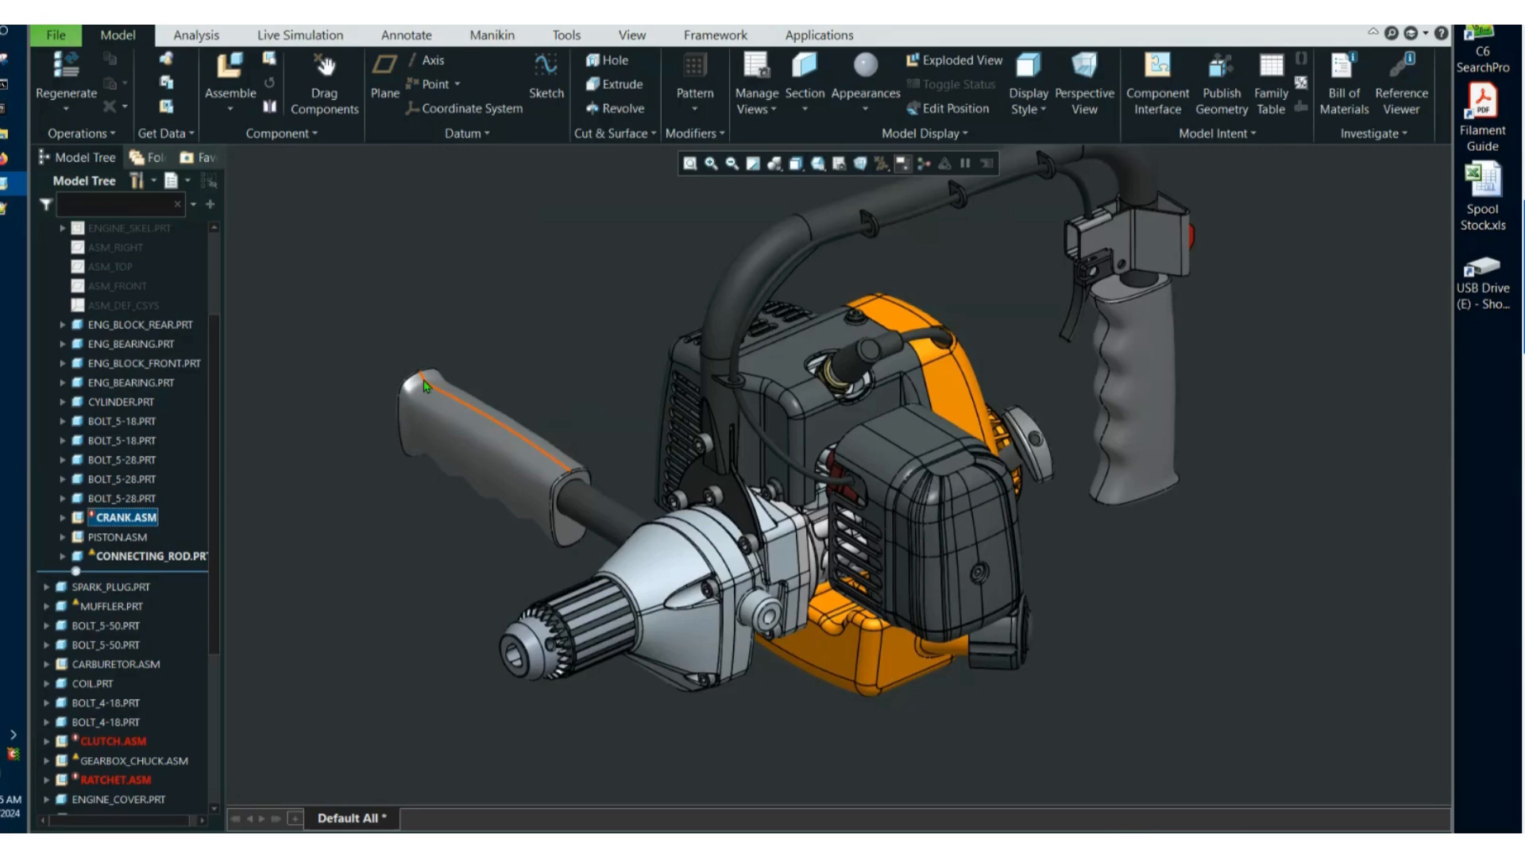
Open xyz-crank.asm and rename it CRANK in session only, so the drill assembly can resolve its missing component.
{"action": "left_click", "coordinate": [350, 518]}
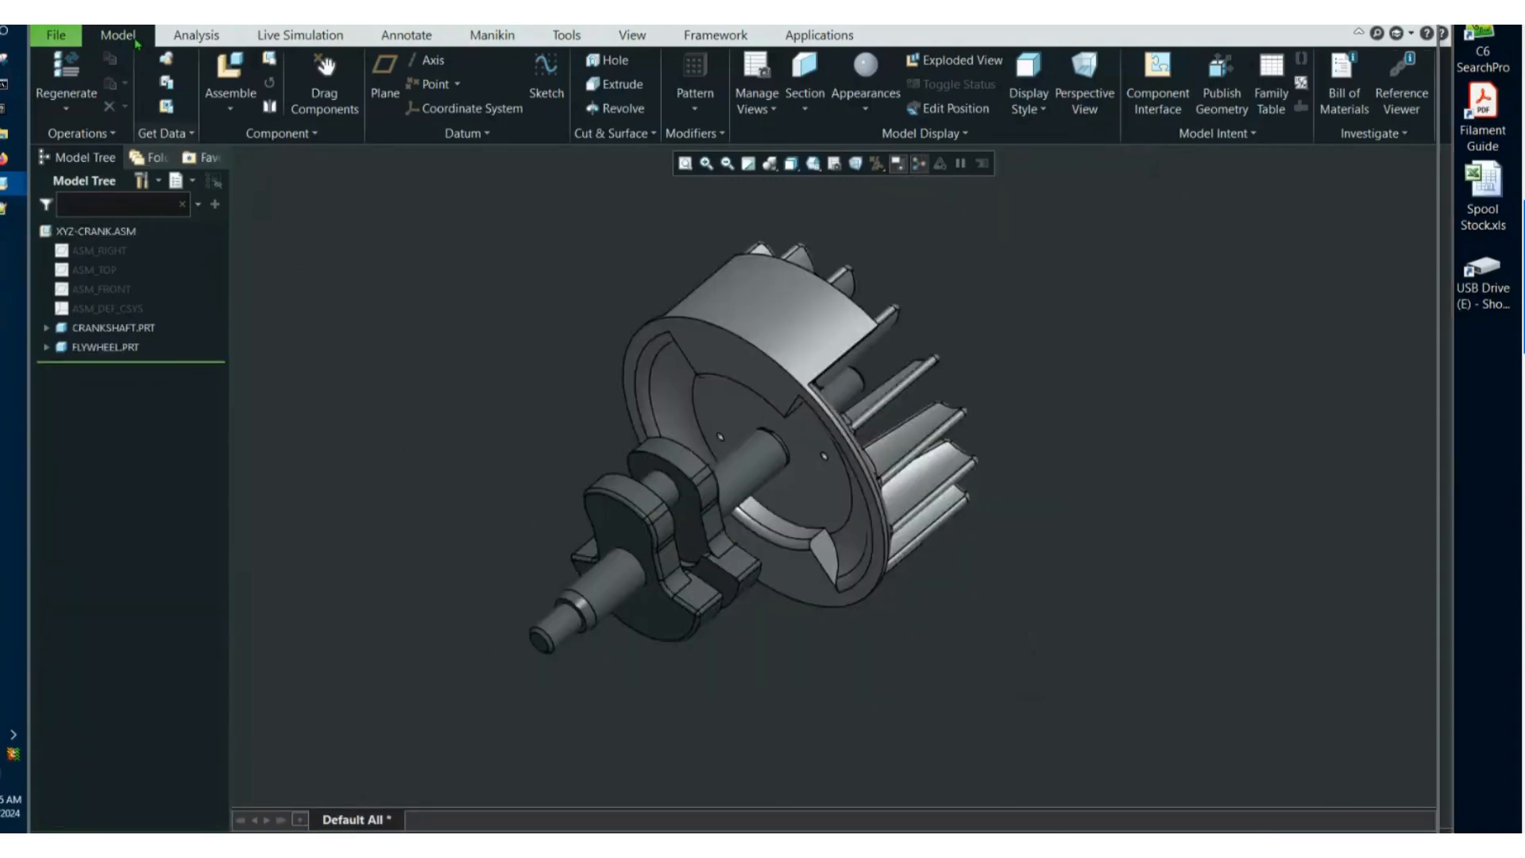
{"action": "left_click", "coordinate": [56, 35]}
{"action": "mouse_move", "coordinate": [95, 276]}
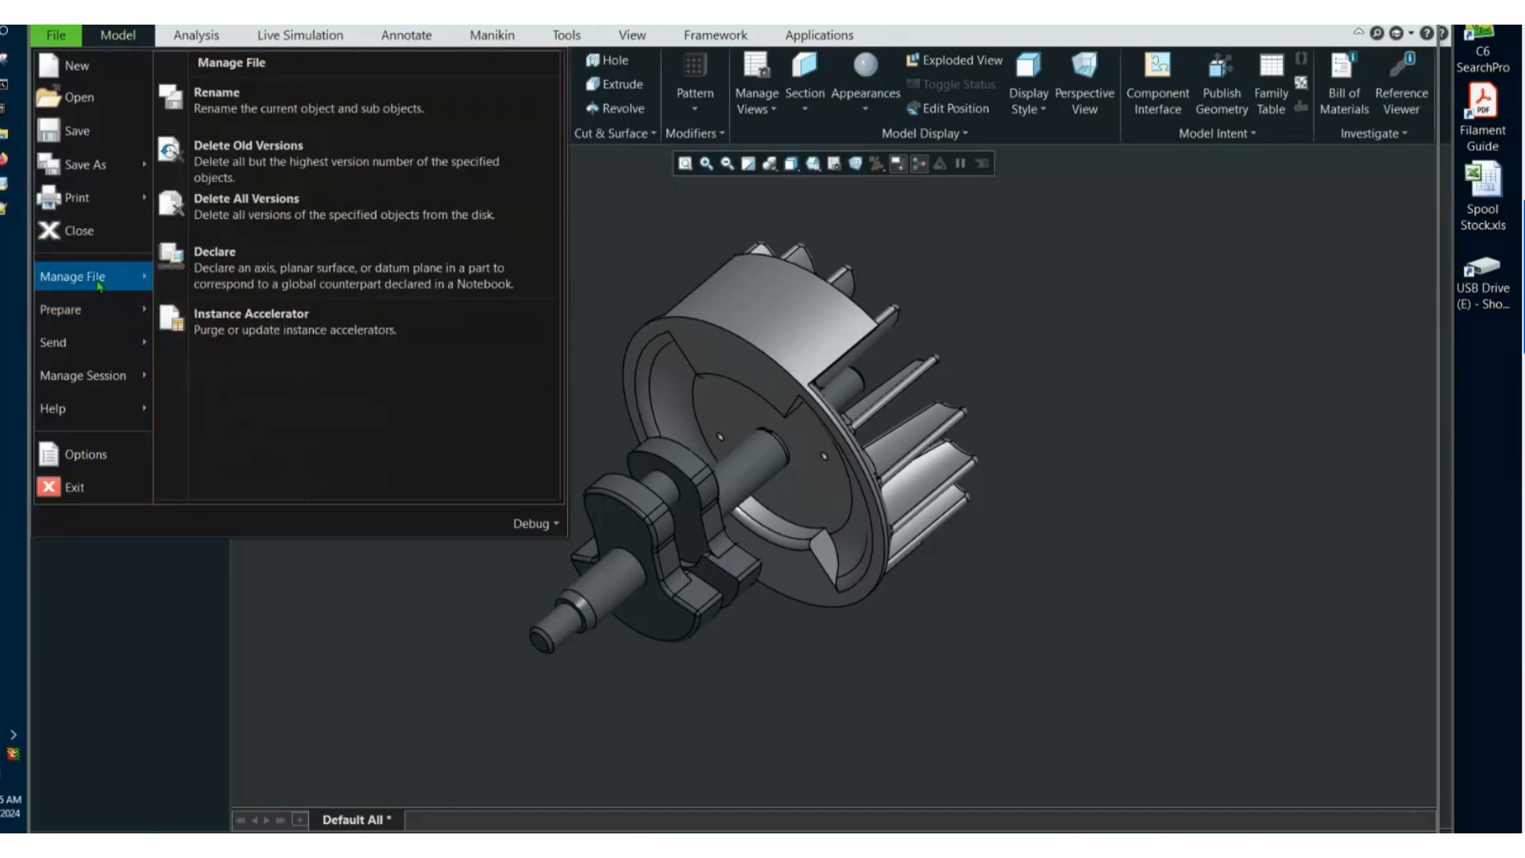
{"action": "left_click", "coordinate": [277, 109]}
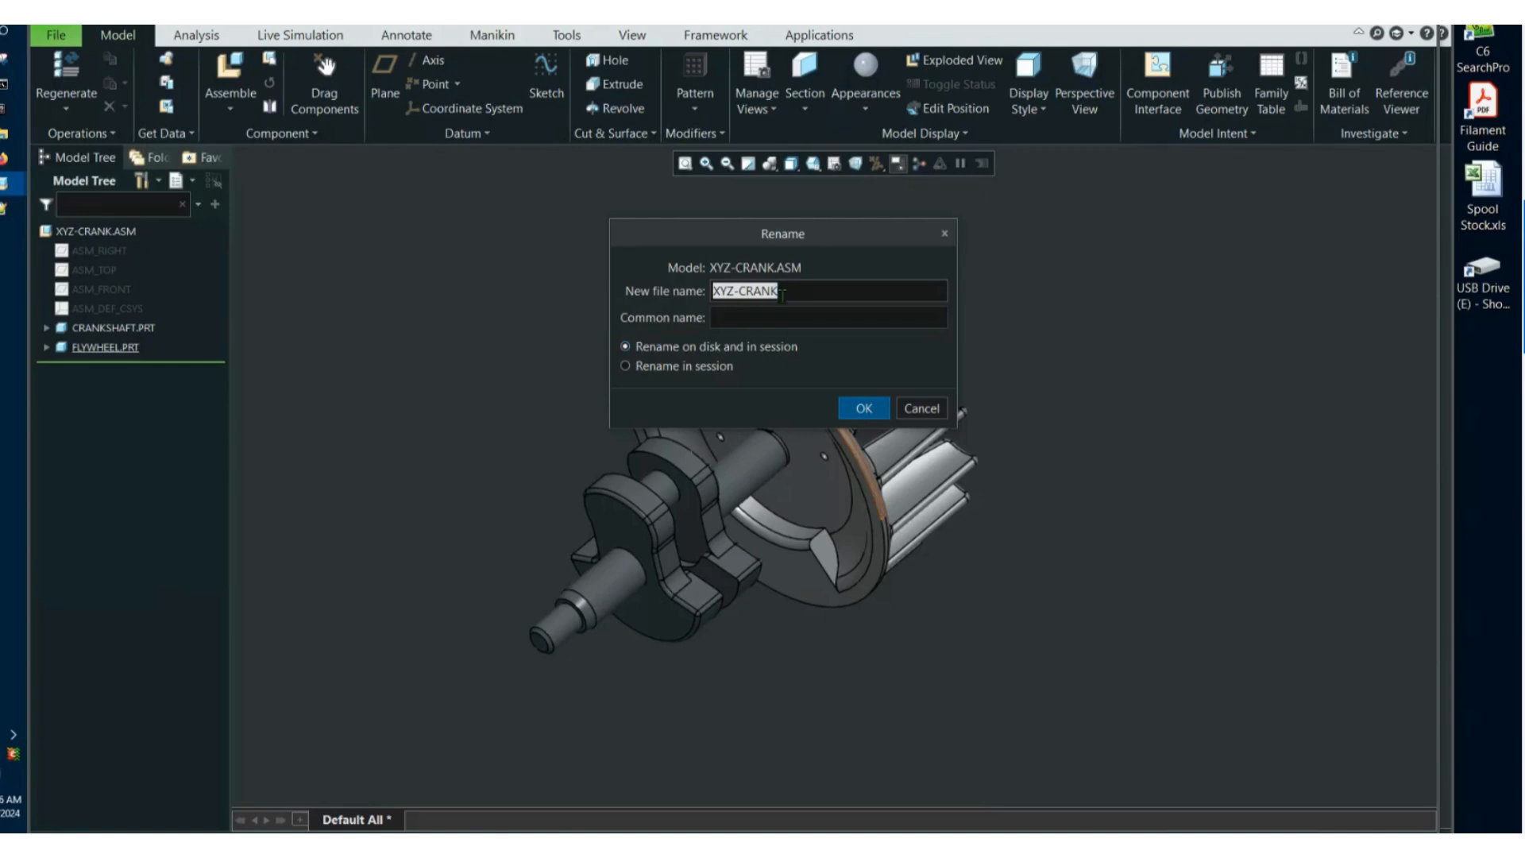
{"action": "left_click", "coordinate": [683, 366]}
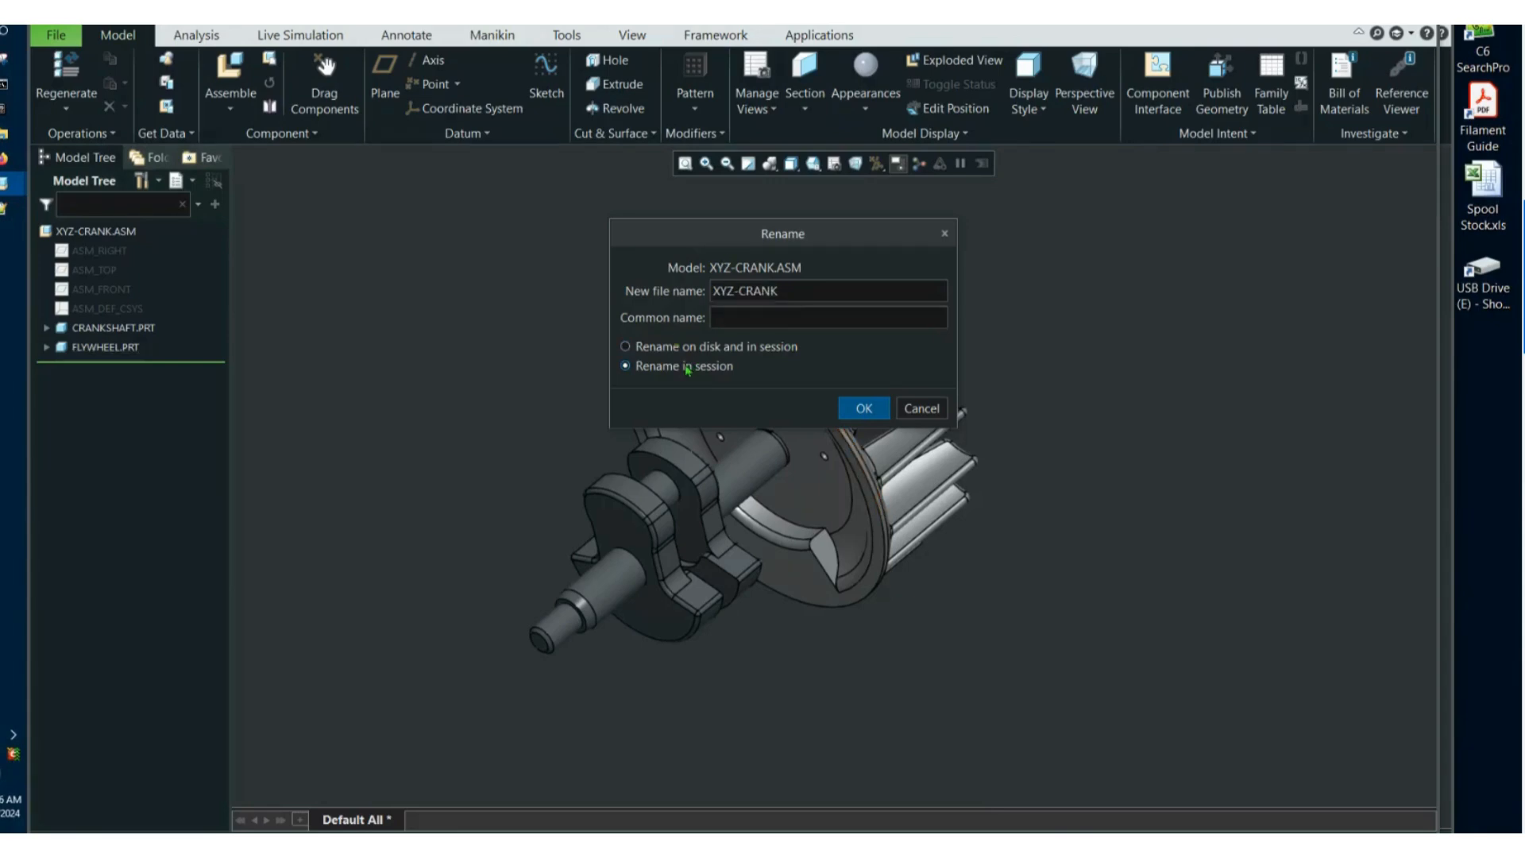
{"action": "left_click", "coordinate": [740, 291]}
{"action": "left_click_drag", "start_coordinate": [740, 292], "coordinate": [713, 292]}
{"action": "key", "text": "Delete"}
{"action": "key", "text": "Return"}
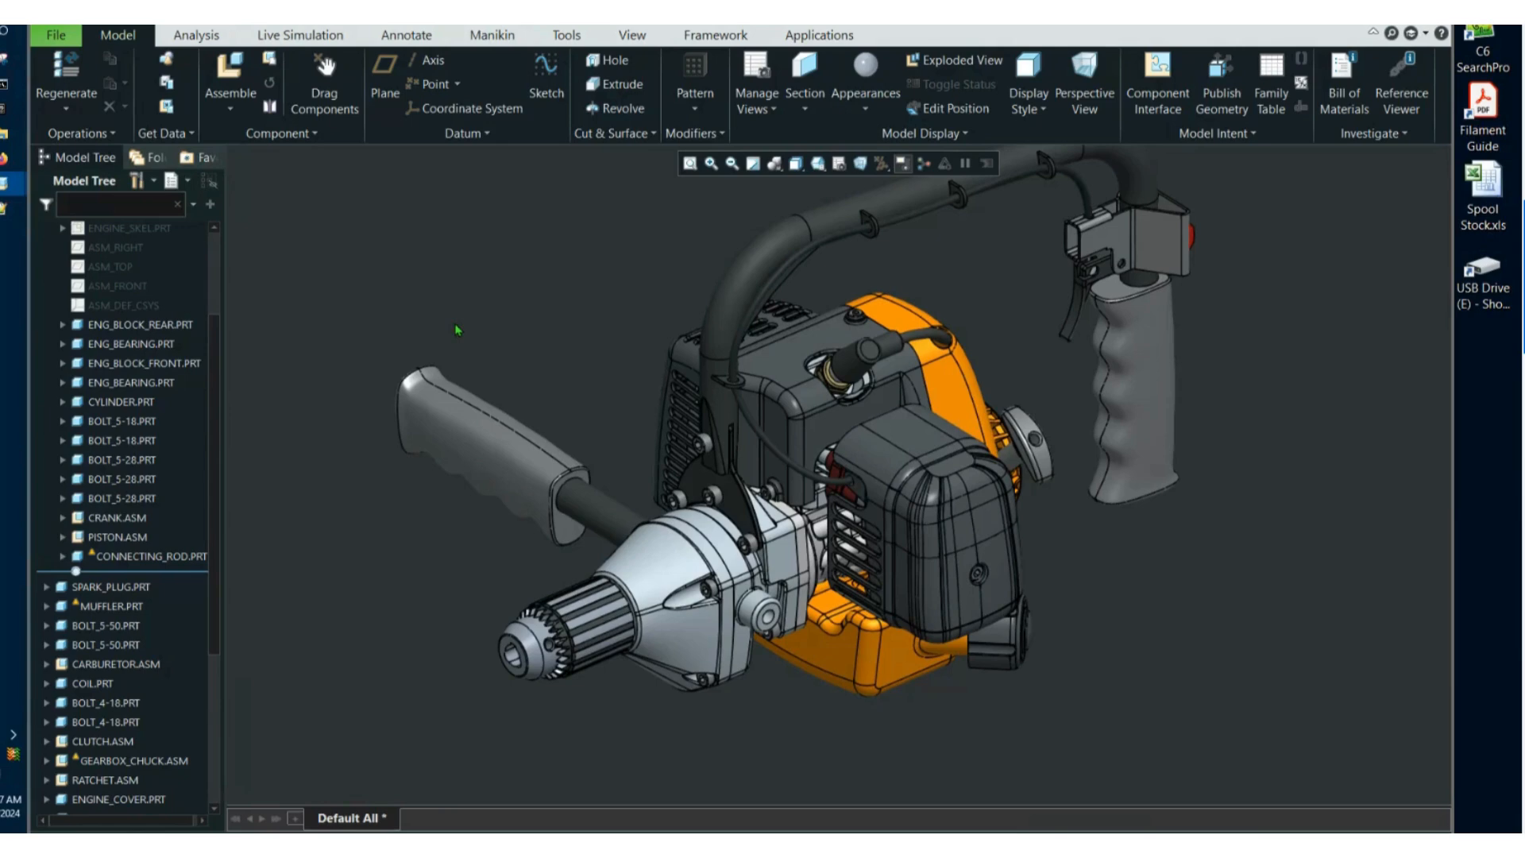
Switch to the CRANK.ASM window and rename the model XYZ-CRANK in session only, accepting the duplicate file name.
{"action": "left_click", "coordinate": [294, 16]}
{"action": "left_click", "coordinate": [347, 53]}
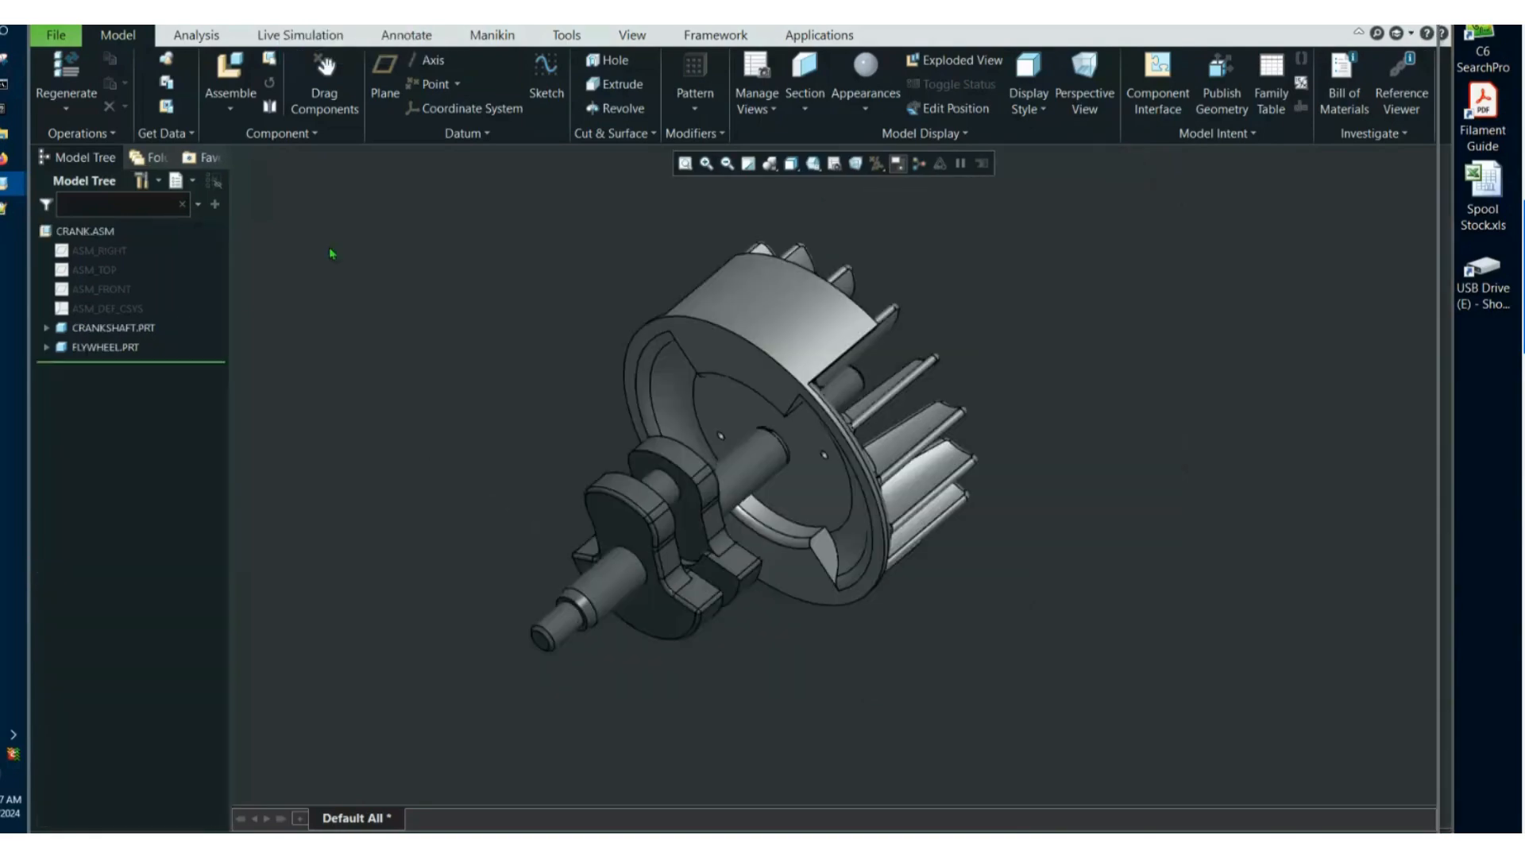
{"action": "left_click", "coordinate": [56, 35]}
{"action": "mouse_move", "coordinate": [72, 179]}
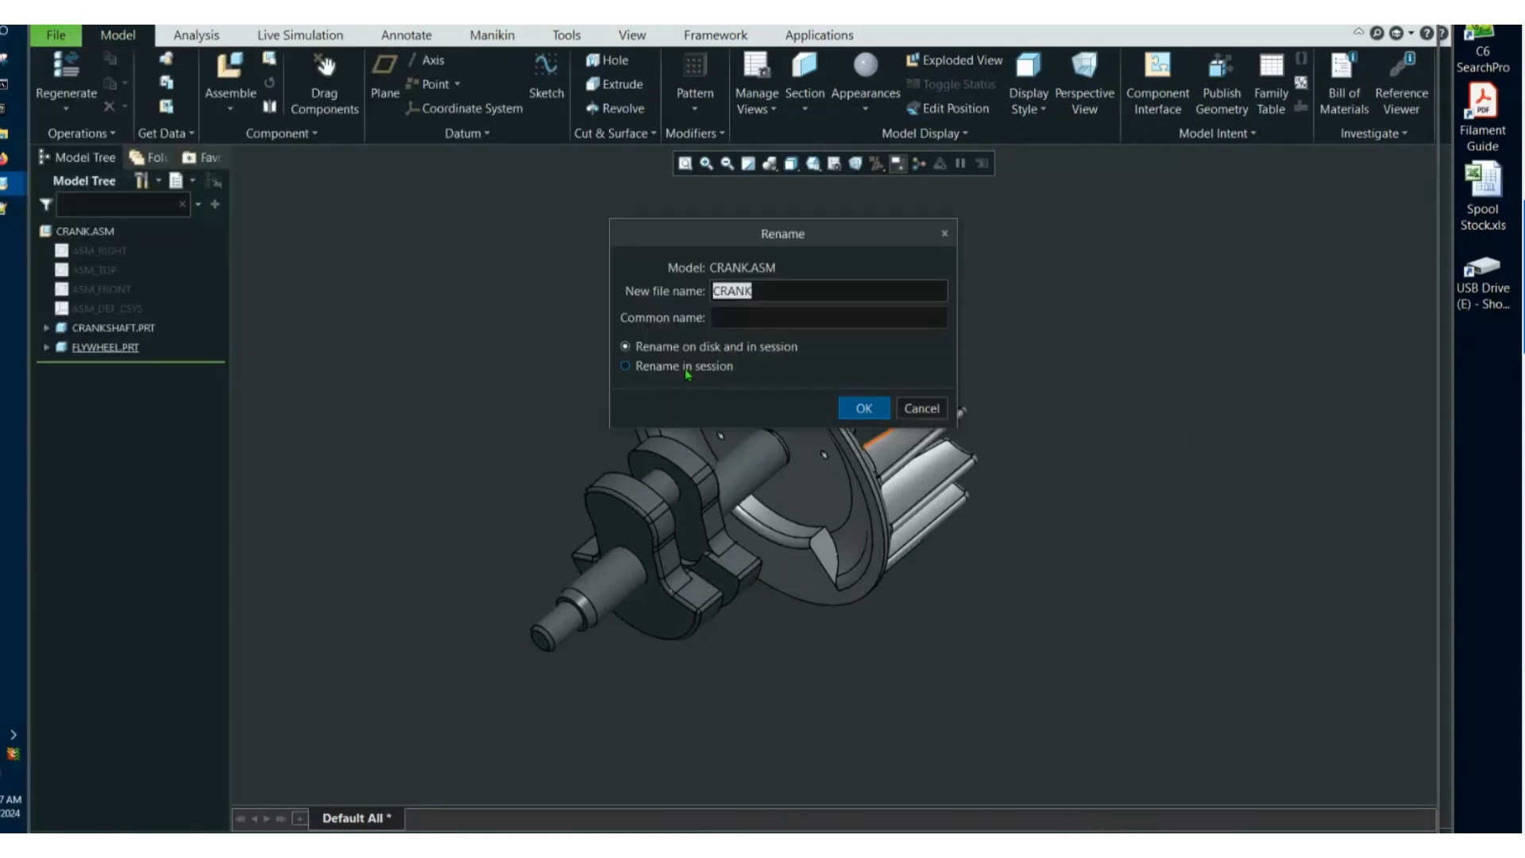
{"action": "left_click", "coordinate": [687, 369]}
{"action": "double_click", "coordinate": [717, 291]}
{"action": "left_click", "coordinate": [716, 291]}
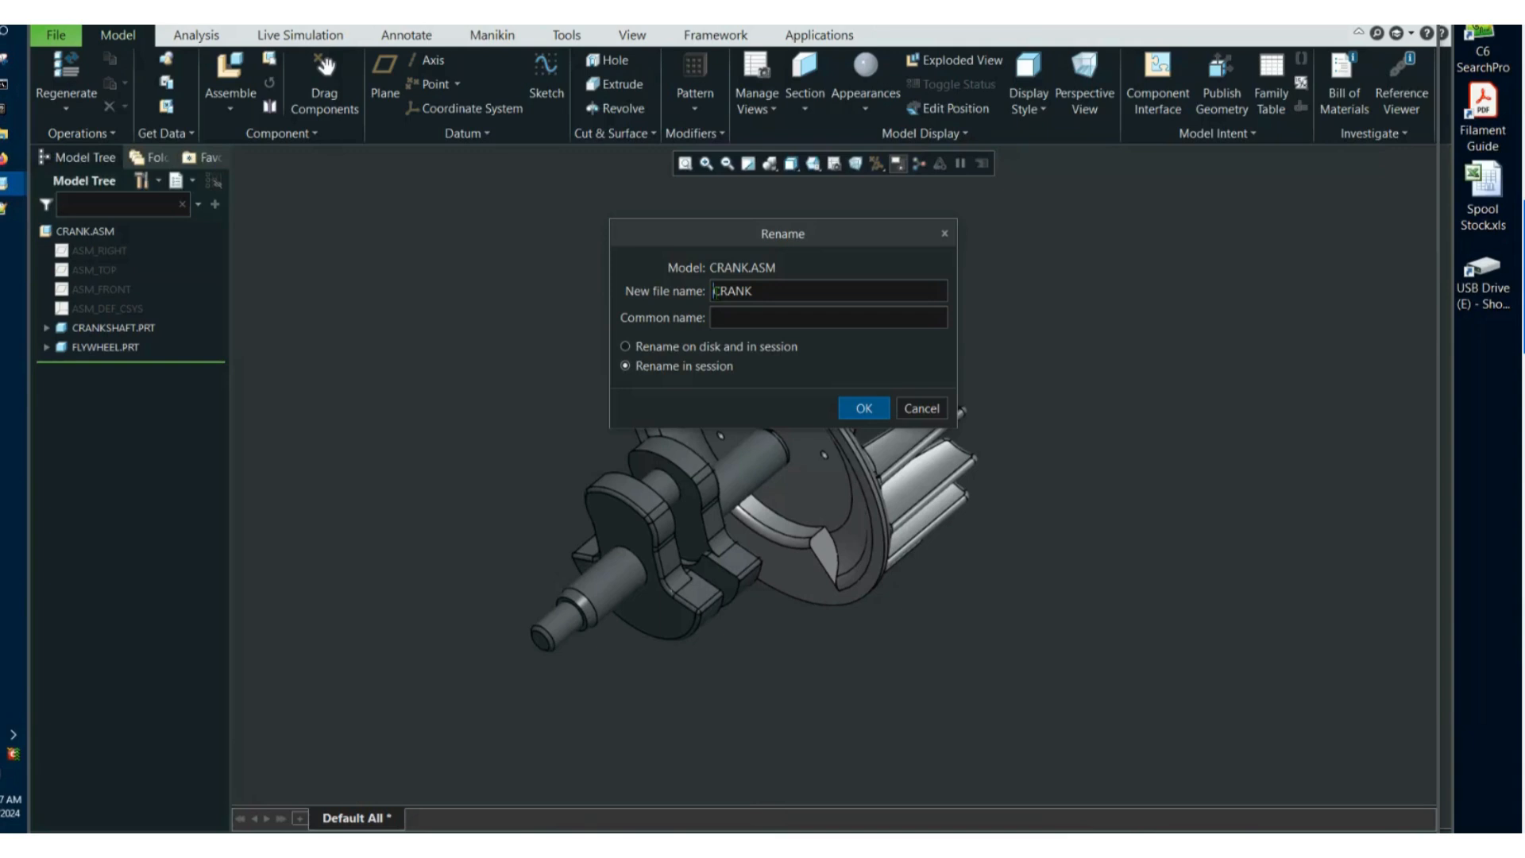
{"action": "type", "text": "XYZ-"}
{"action": "left_click", "coordinate": [852, 408]}
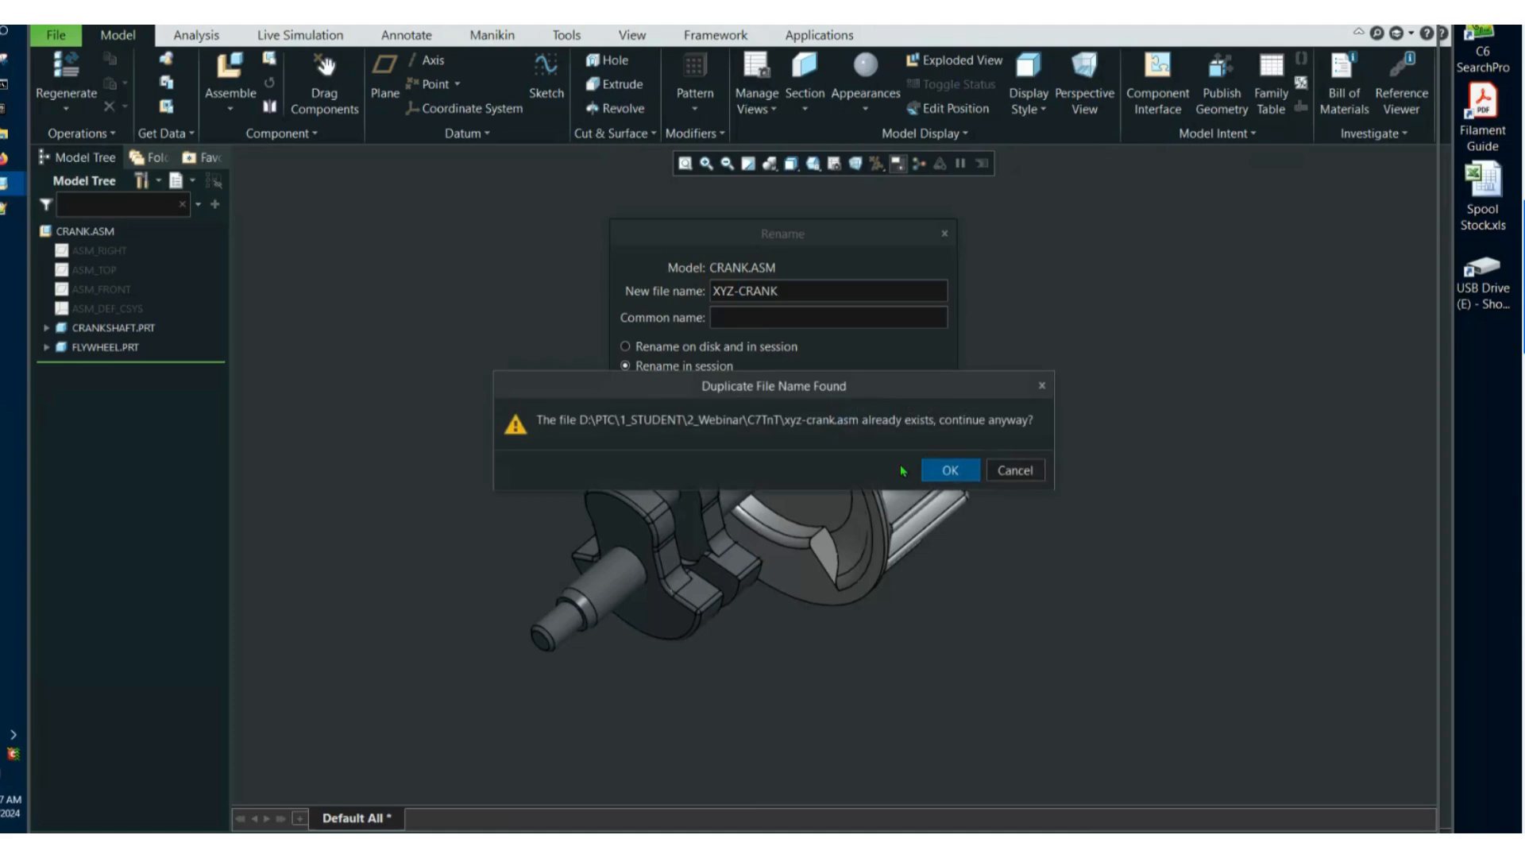
{"action": "left_click_drag", "start_coordinate": [825, 386], "coordinate": [812, 298]}
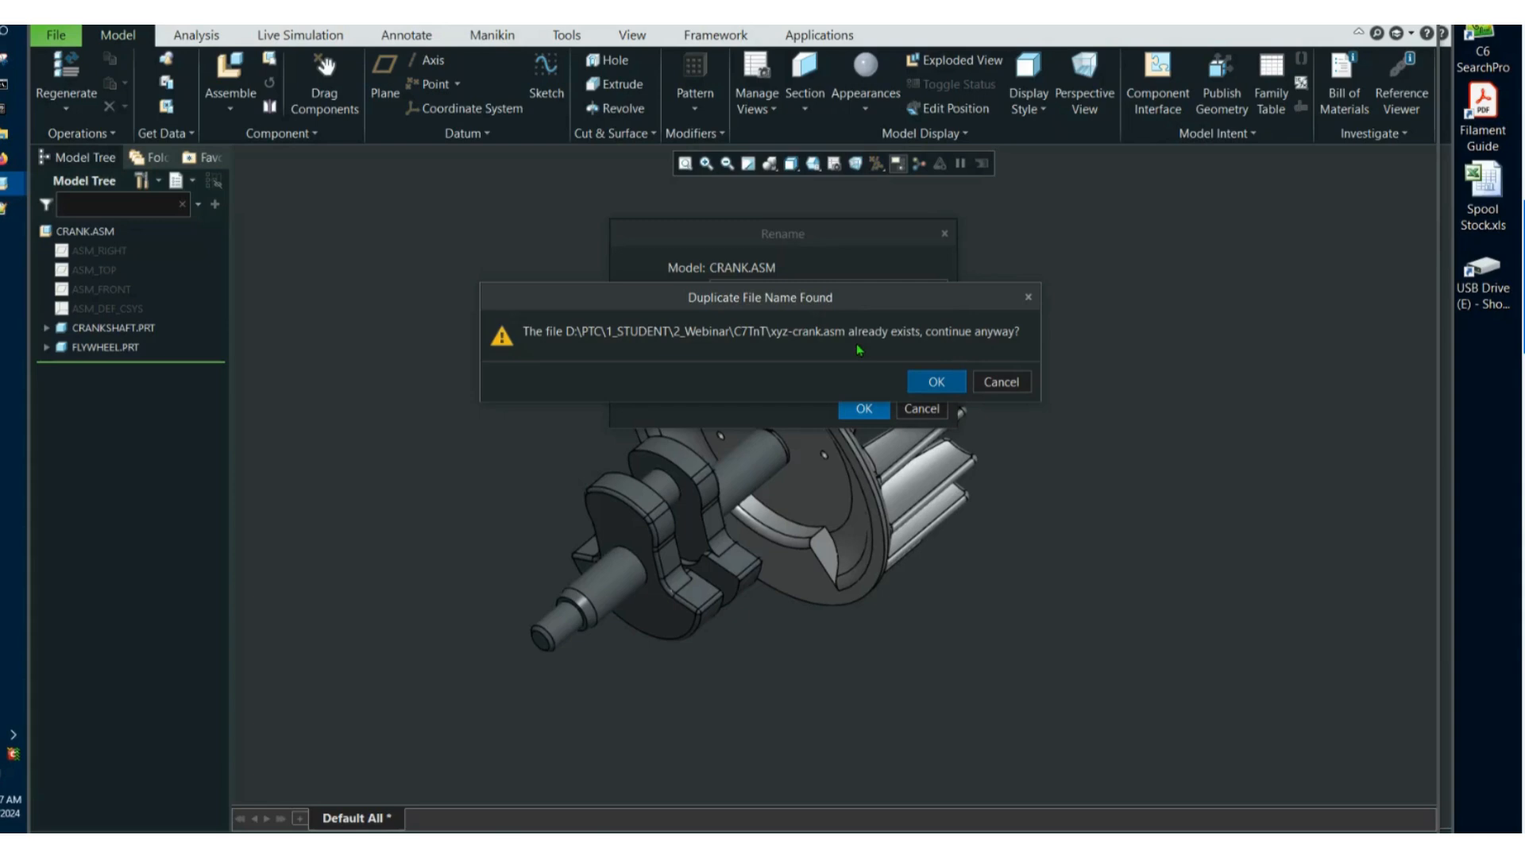
{"action": "left_click", "coordinate": [937, 381]}
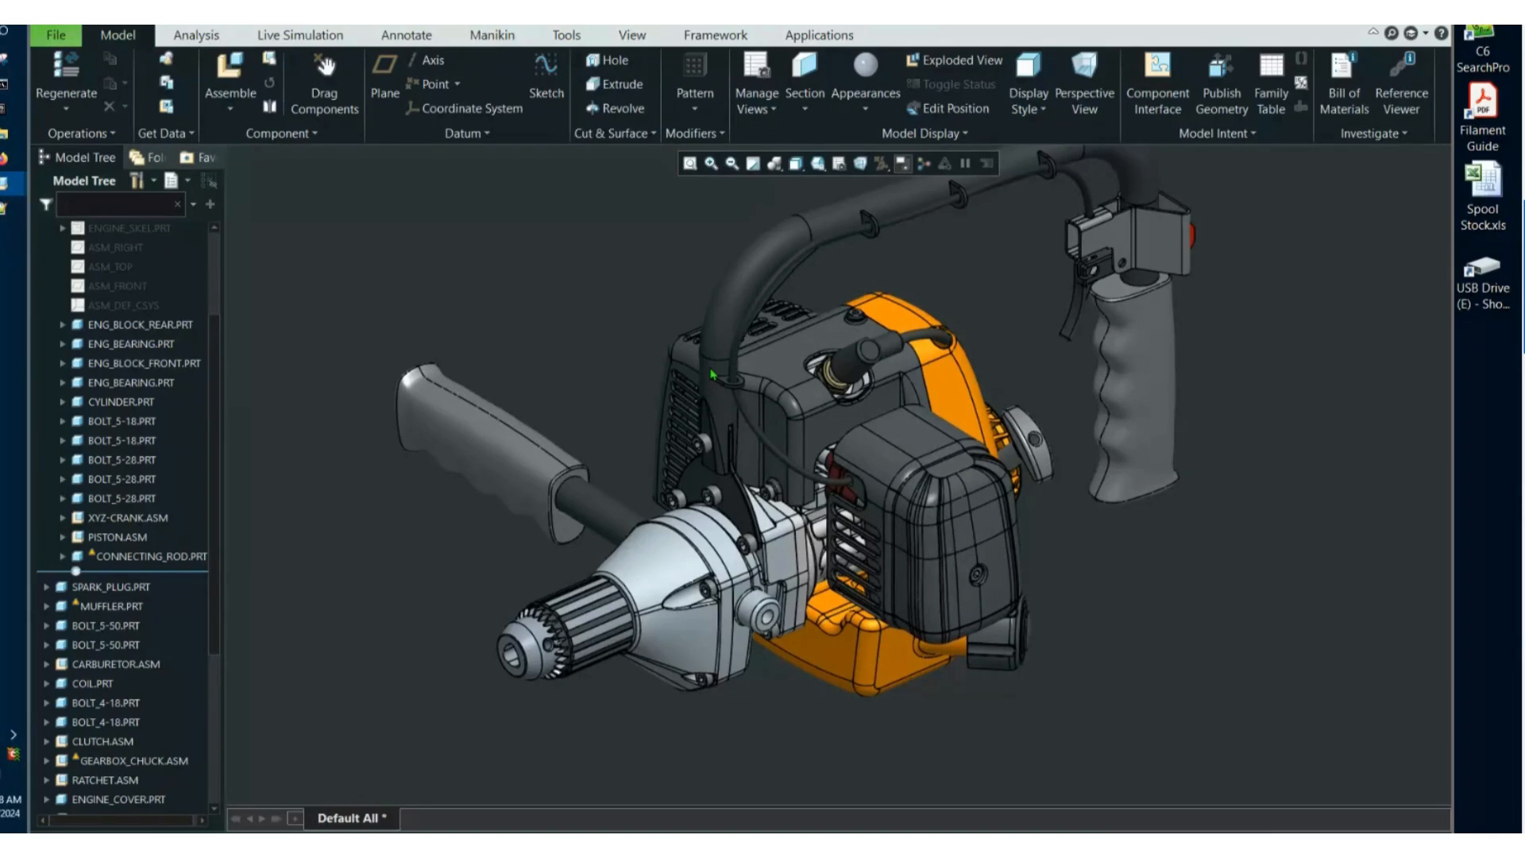
Close the drill assembly, erase the models not displayed from the session, and reopen DRILL_DIST.ASM.
{"action": "key", "text": "ctrl+w"}
{"action": "left_click", "coordinate": [261, 116]}
{"action": "left_click", "coordinate": [801, 609]}
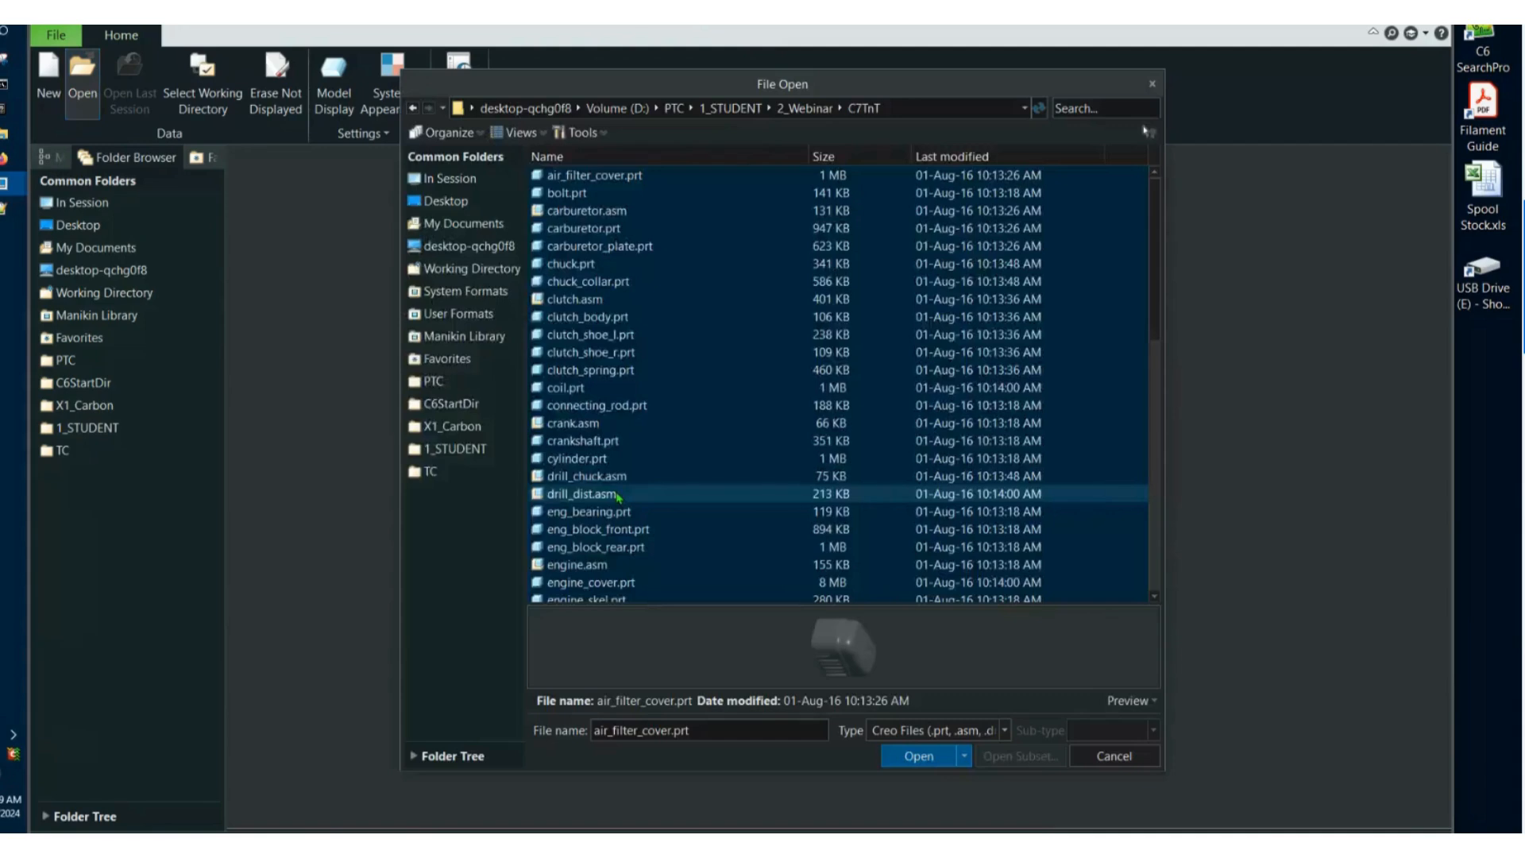
{"action": "double_click", "coordinate": [591, 533]}
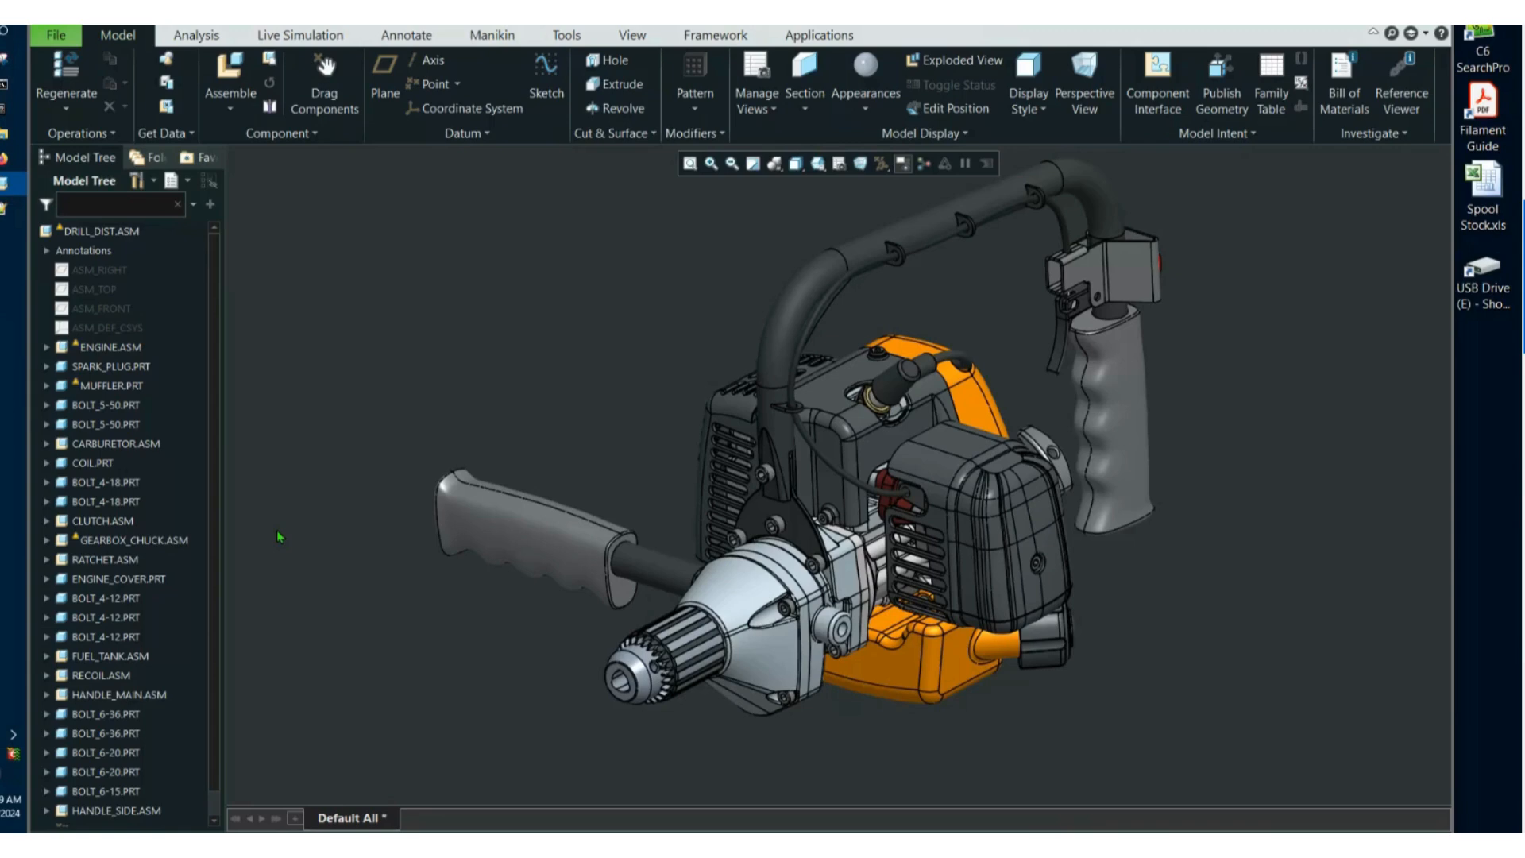
Open AIR_FILTER_COVER.PRT, set the feature insertion point after Surface id 2013, and show that surface.
{"action": "middle_click_drag", "start_coordinate": [278, 535], "coordinate": [587, 397]}
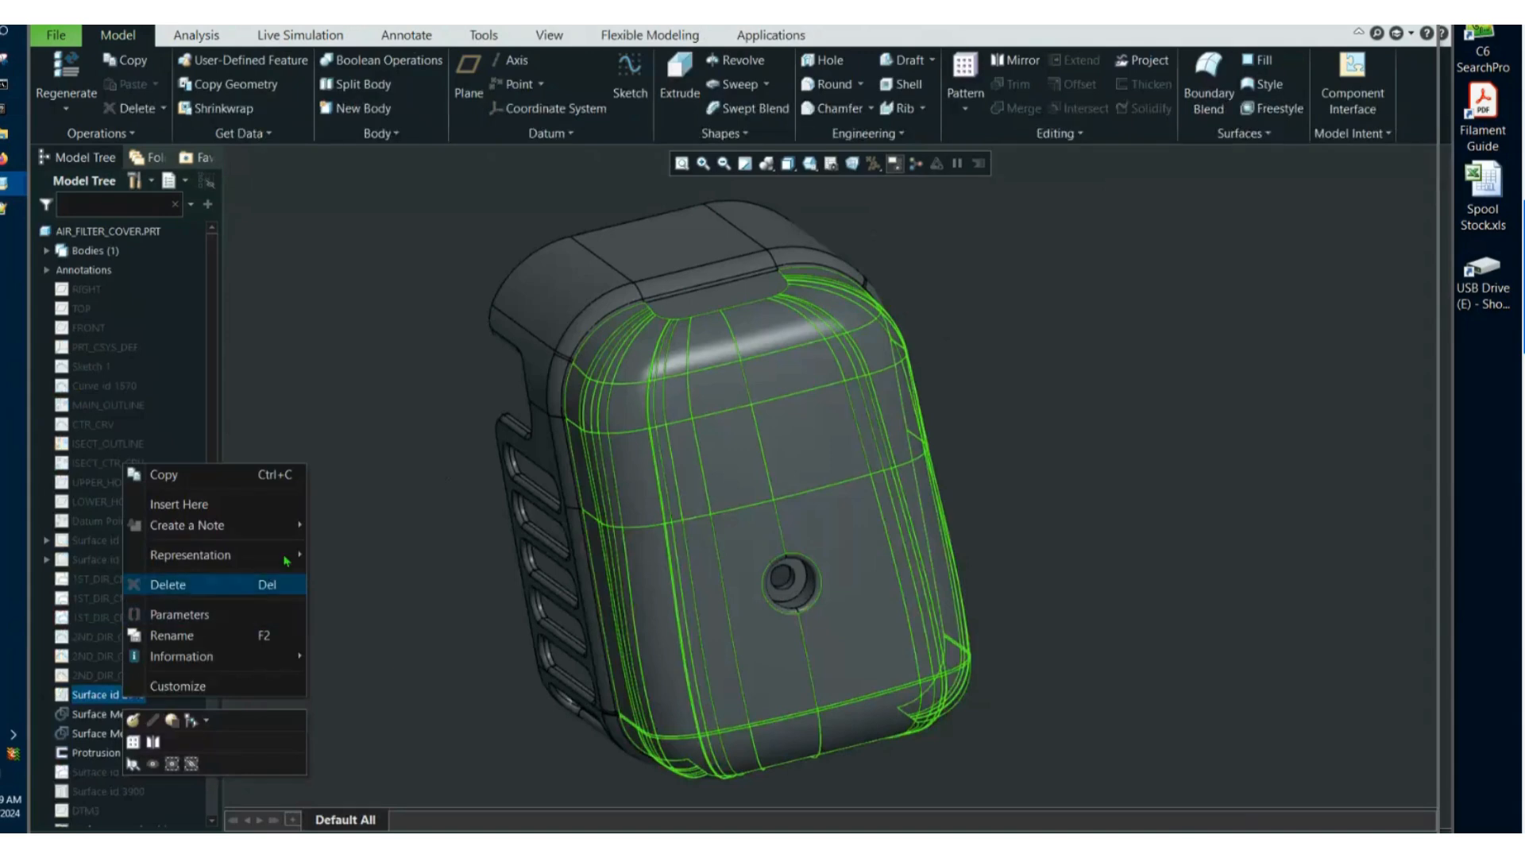
{"action": "left_click", "coordinate": [179, 504]}
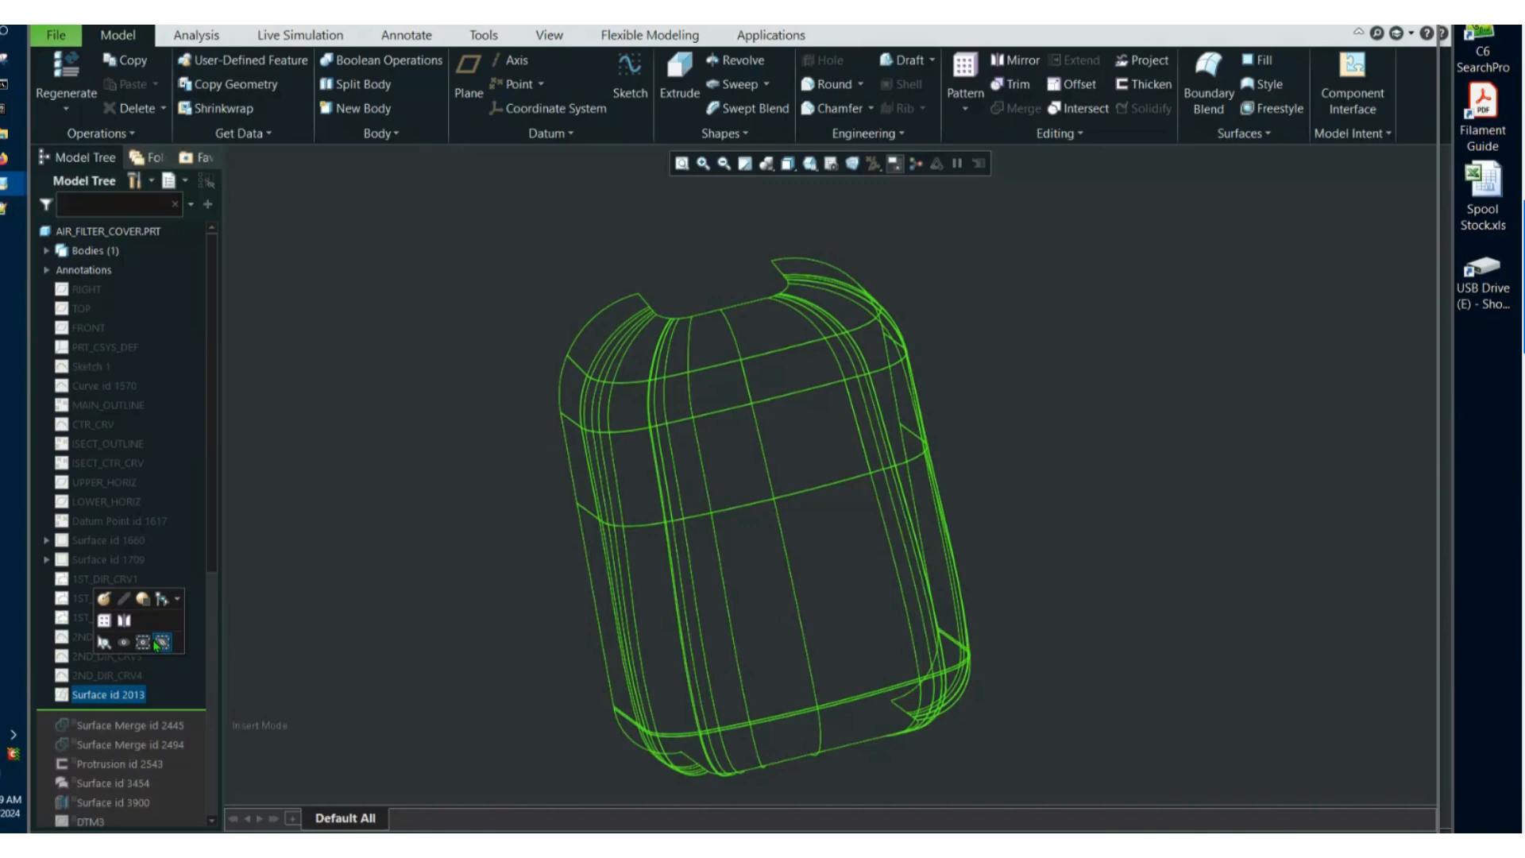
{"action": "left_click", "coordinate": [158, 643]}
Show the datums and curves from RIGHT through 2ND_DIR_CRV4, and hide Surface id 2013.
{"action": "left_click", "coordinate": [107, 675]}
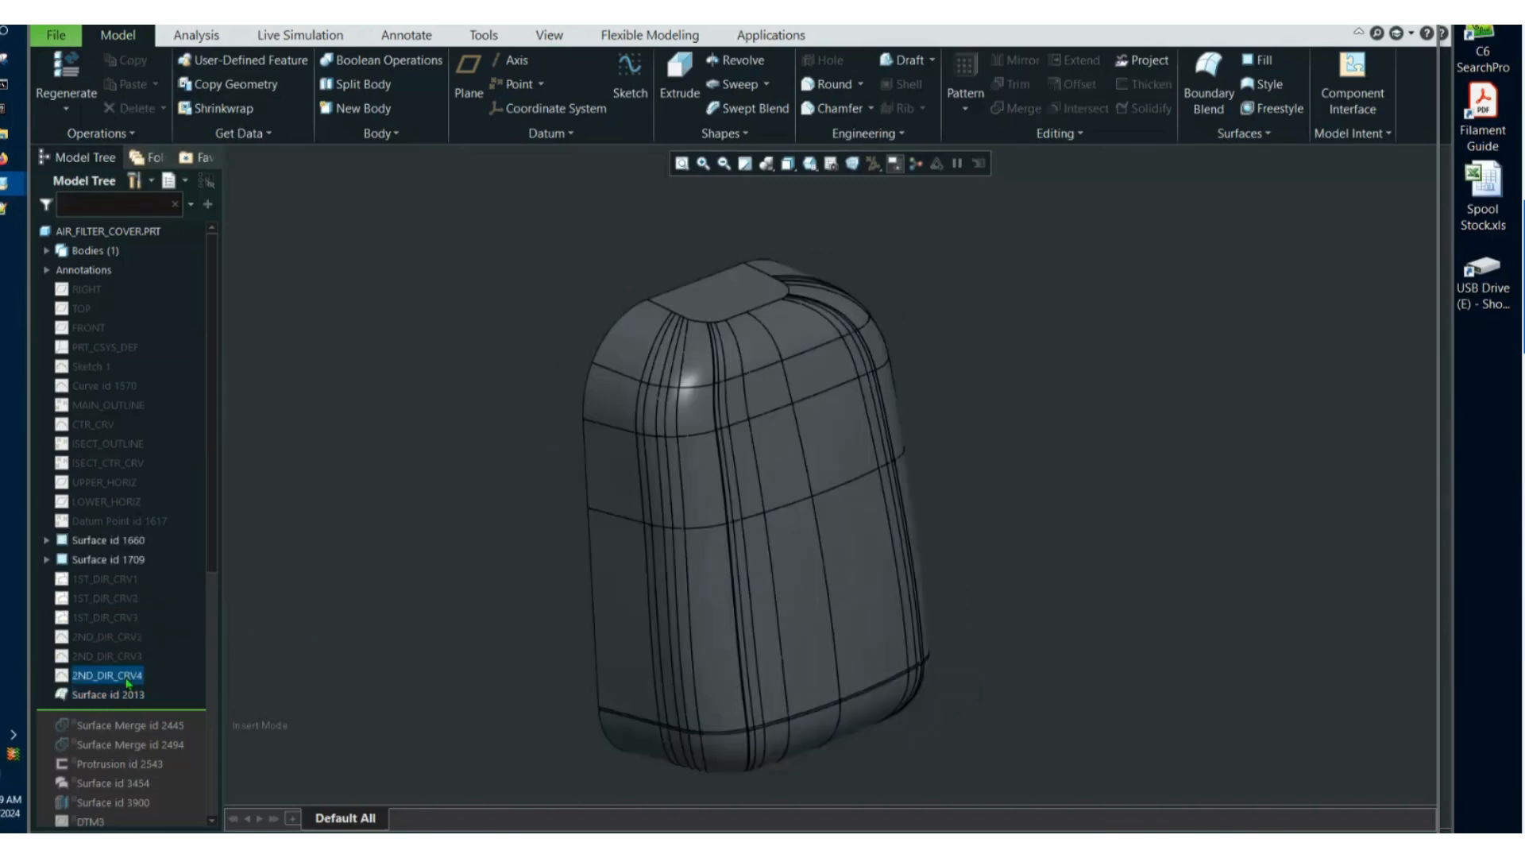
{"action": "left_click", "coordinate": [70, 291], "text": "shift"}
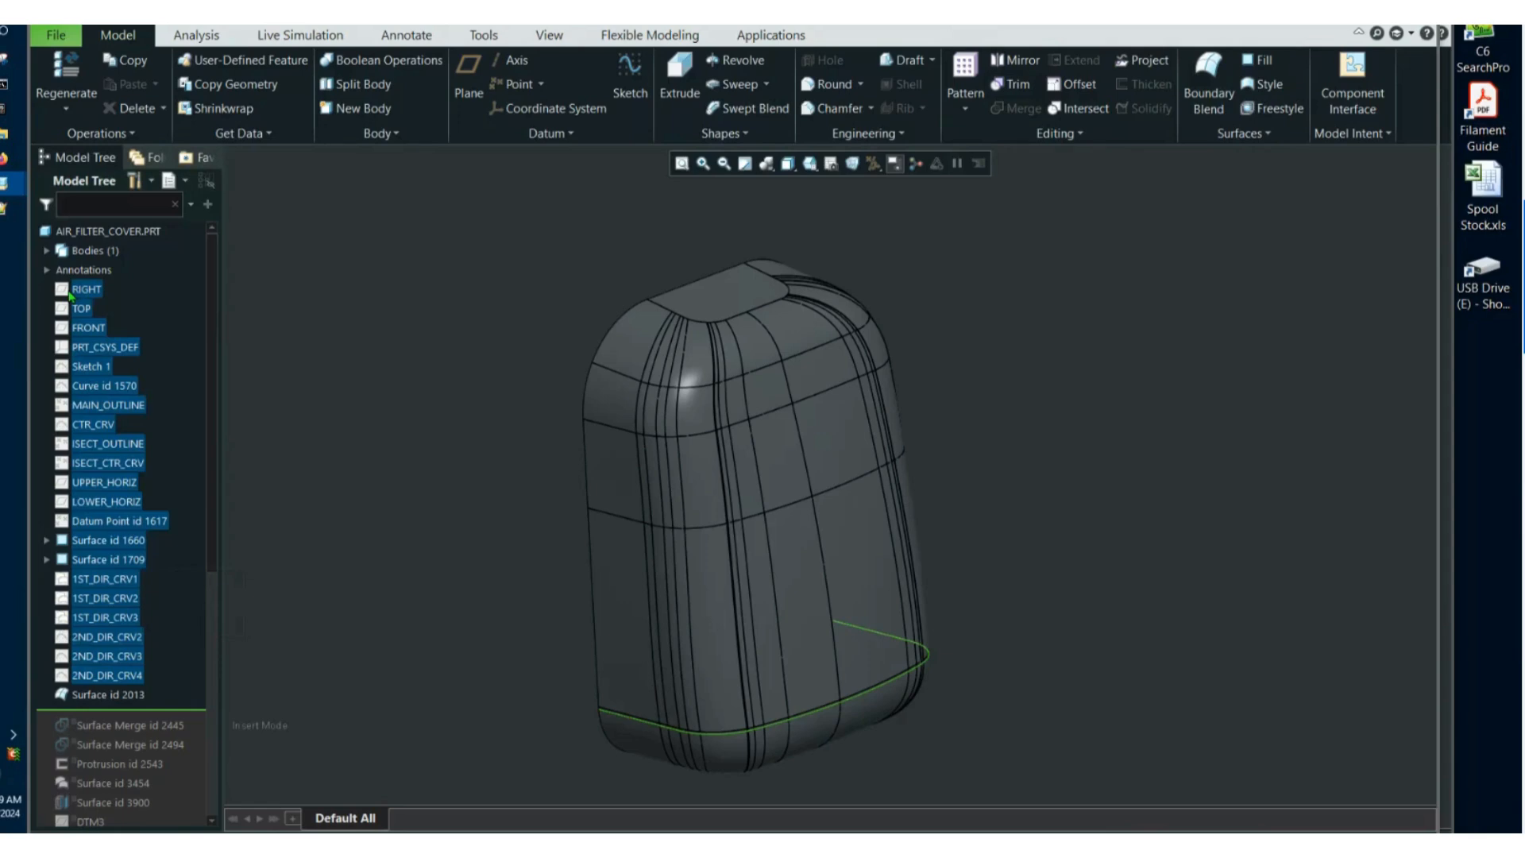
{"action": "key", "text": "ctrl+h"}
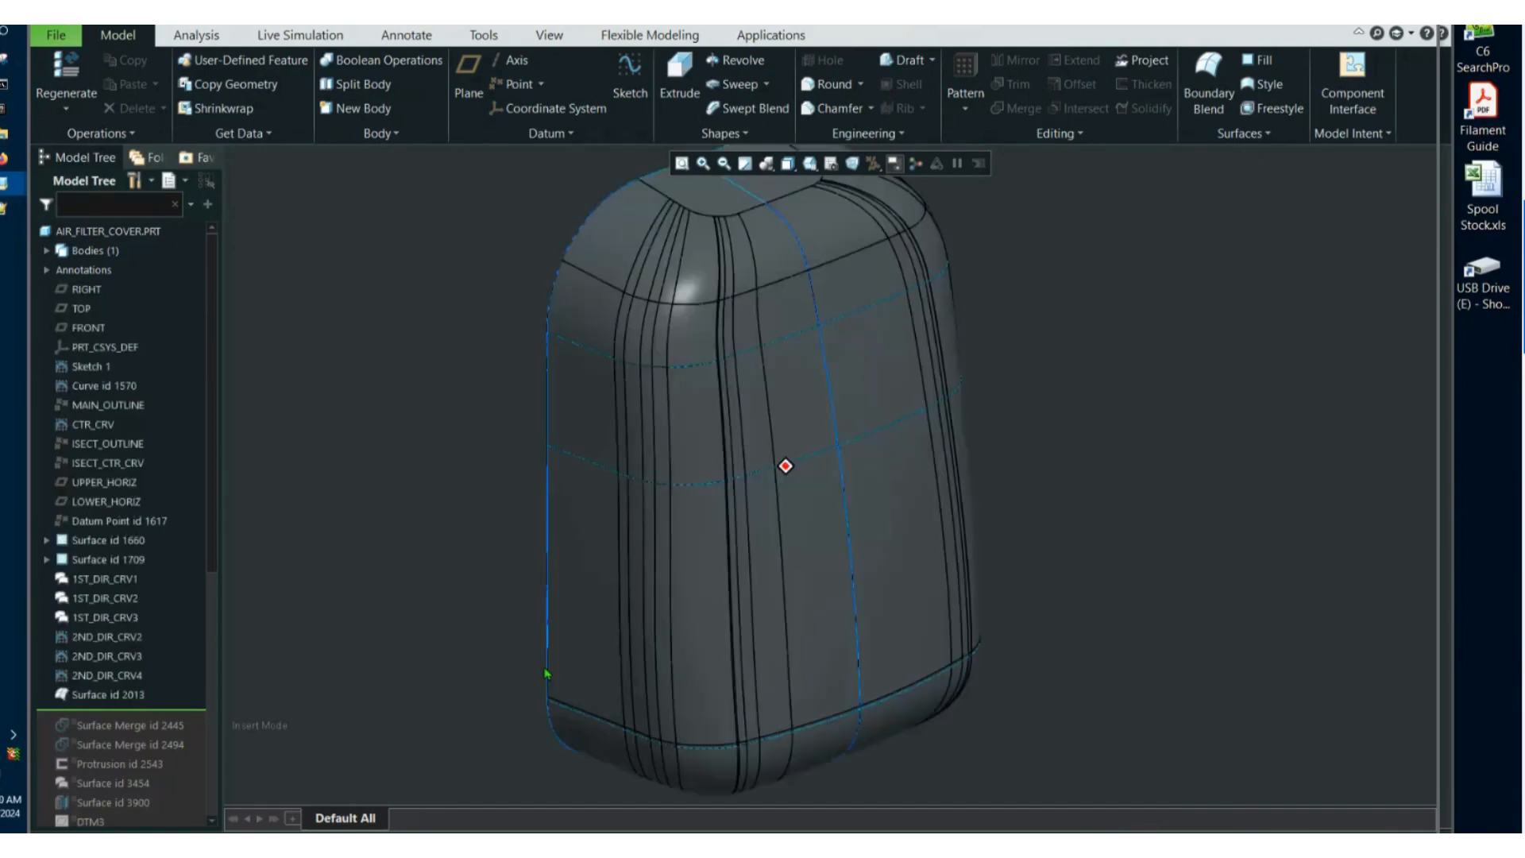
{"action": "mouse_move", "coordinate": [546, 674]}
{"action": "middle_mouse_down"}
{"action": "mouse_move", "coordinate": [667, 619]}
{"action": "mouse_move", "coordinate": [339, 639]}
{"action": "middle_mouse_up"}
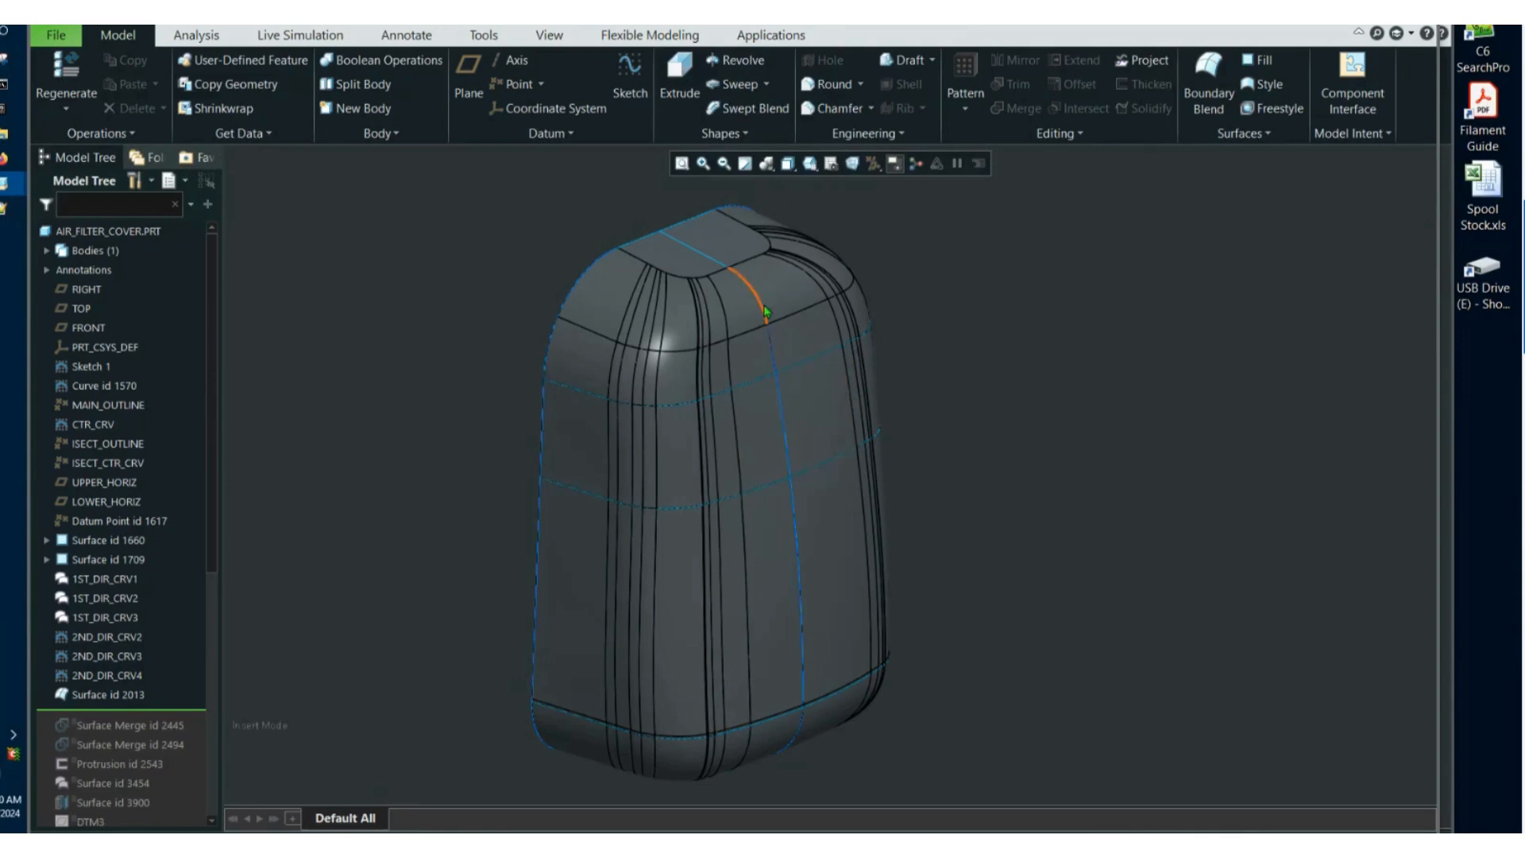
{"action": "left_click", "coordinate": [111, 694]}
{"action": "left_click", "coordinate": [150, 645]}
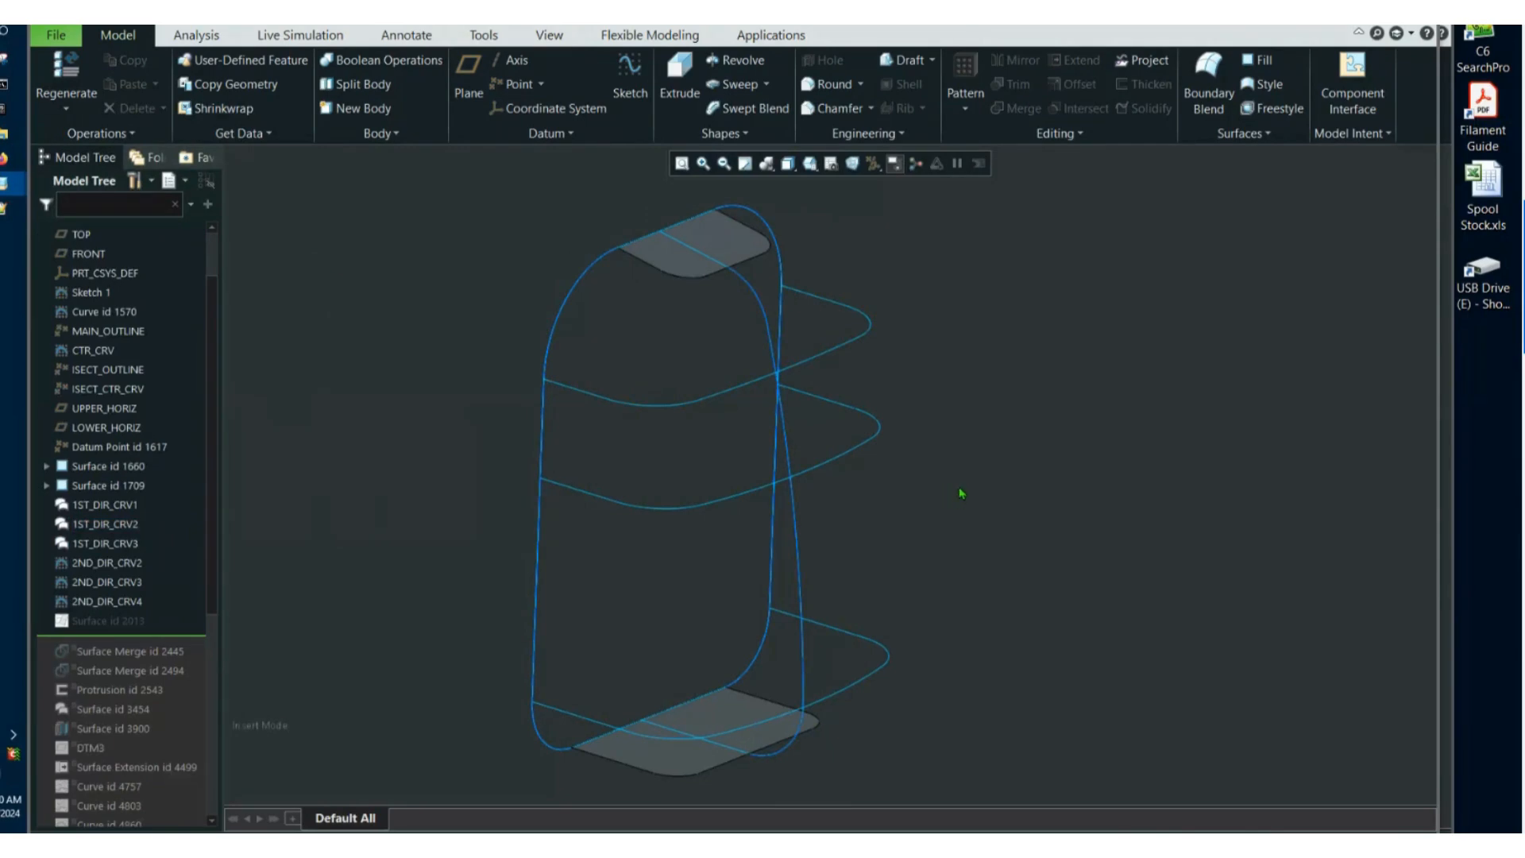
Start a Boundary Blend and pick the three long upright curve chains of the cover as first-direction curves.
{"action": "middle_click_drag", "start_coordinate": [958, 496], "coordinate": [958, 508]}
{"action": "left_click", "coordinate": [1208, 82]}
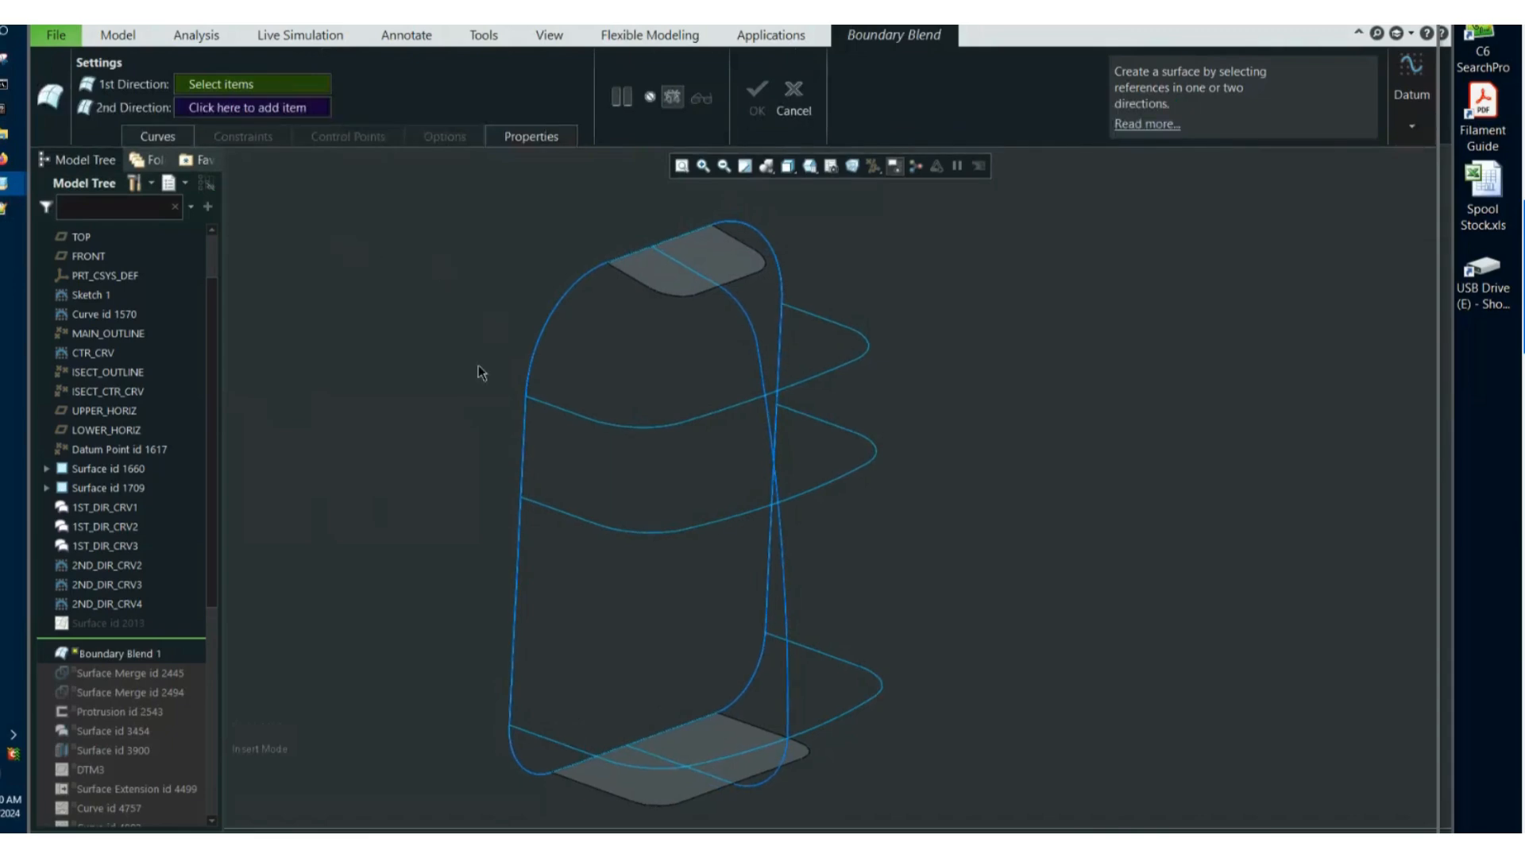
{"action": "left_click", "coordinate": [552, 312]}
{"action": "mouse_move", "coordinate": [552, 312]}
{"action": "middle_mouse_down"}
{"action": "mouse_move", "coordinate": [694, 354]}
{"action": "mouse_move", "coordinate": [664, 396]}
{"action": "middle_mouse_up"}
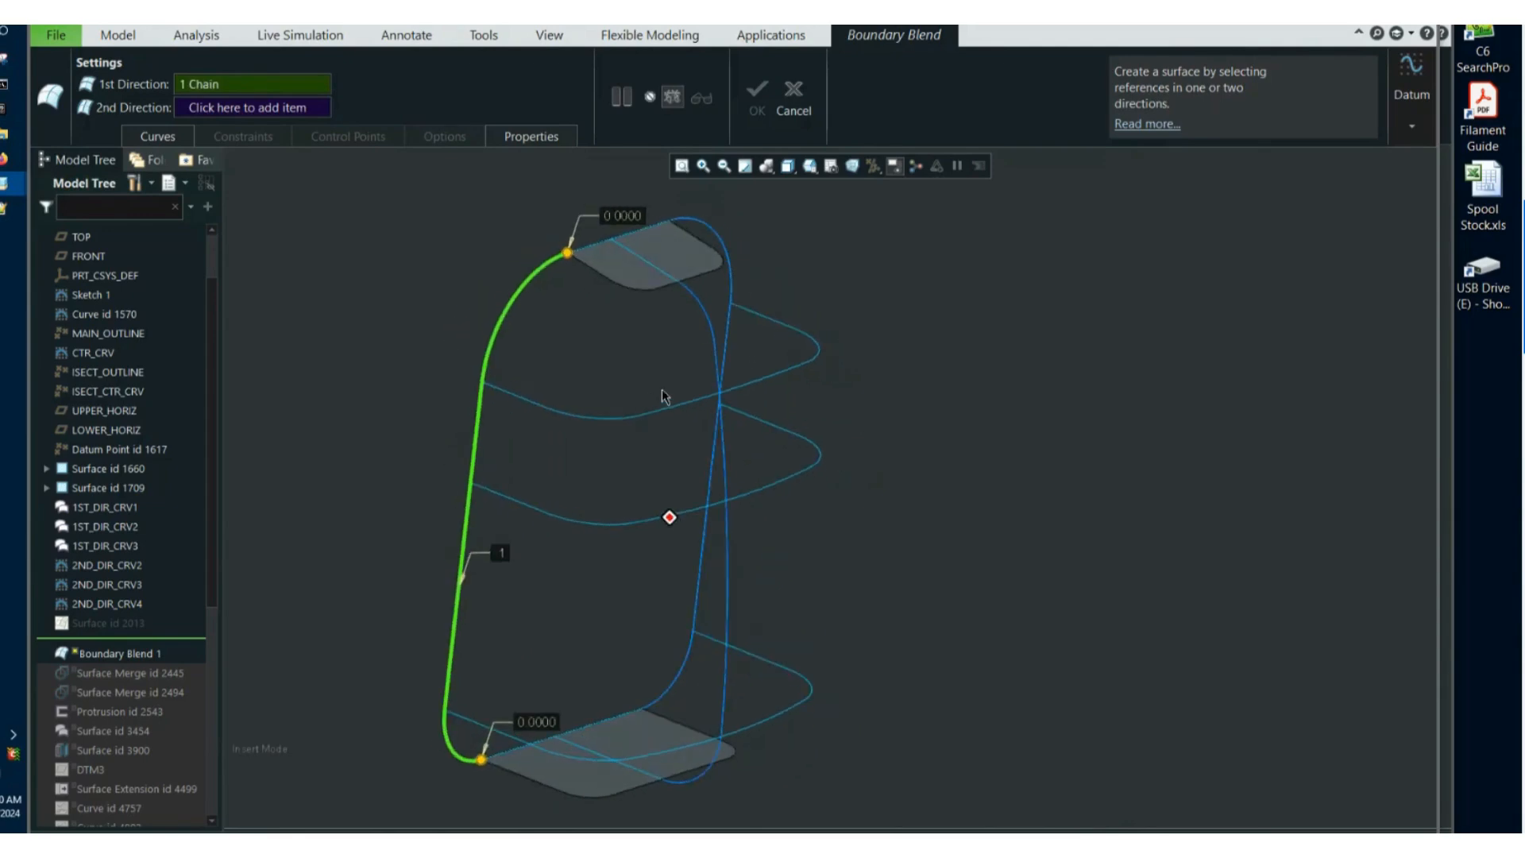
{"action": "left_click", "coordinate": [724, 440]}
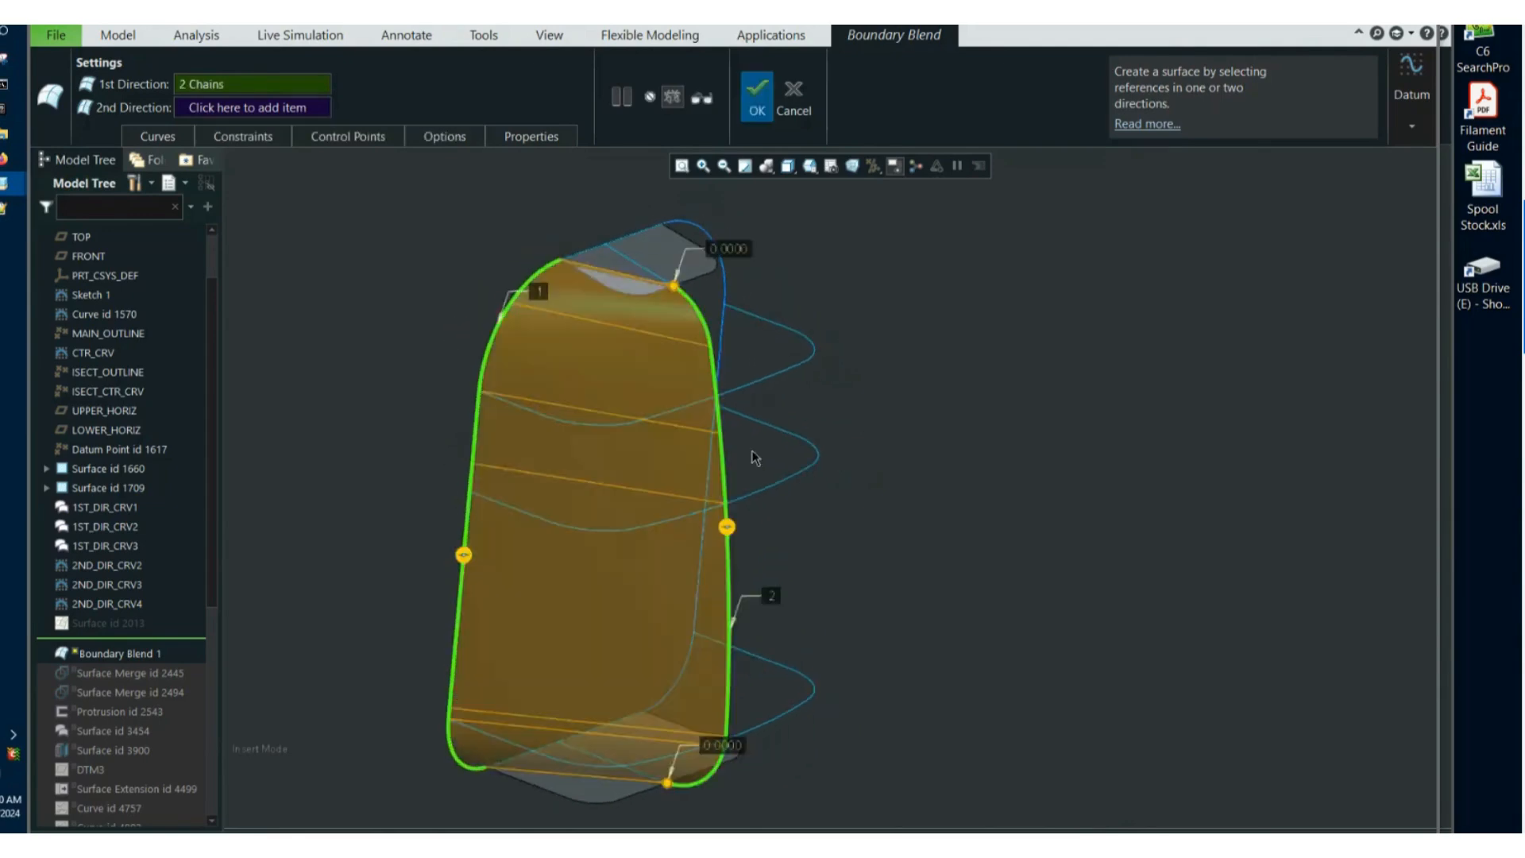
{"action": "left_click", "coordinate": [680, 373]}
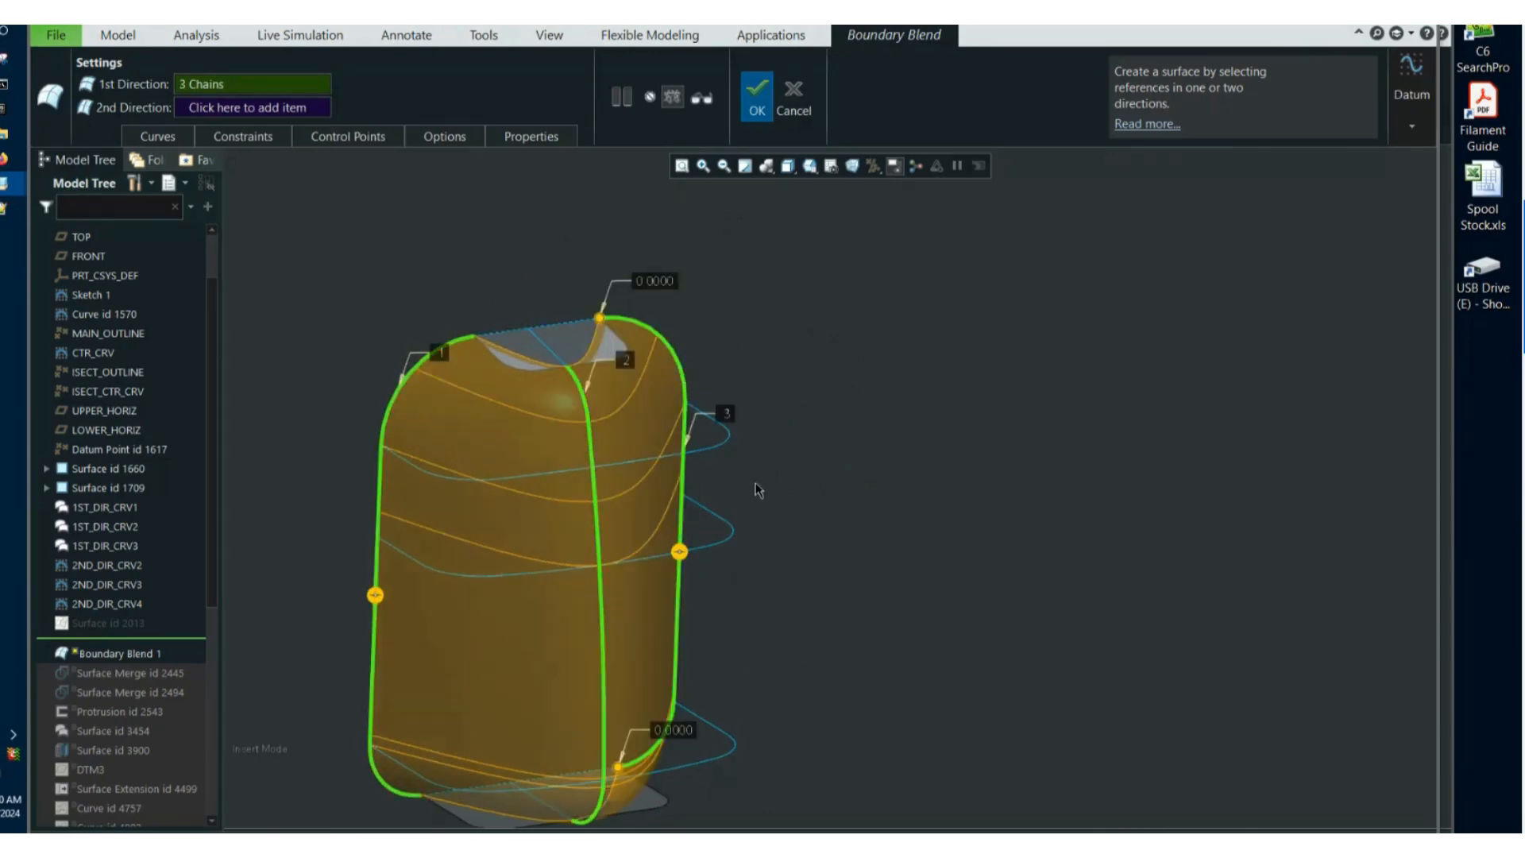
Add five second-direction chains to the blend, beginning with the edge of the flat surface at the cover's upper end.
{"action": "middle_click_drag", "start_coordinate": [755, 483], "coordinate": [863, 358]}
{"action": "right_click", "coordinate": [863, 358]}
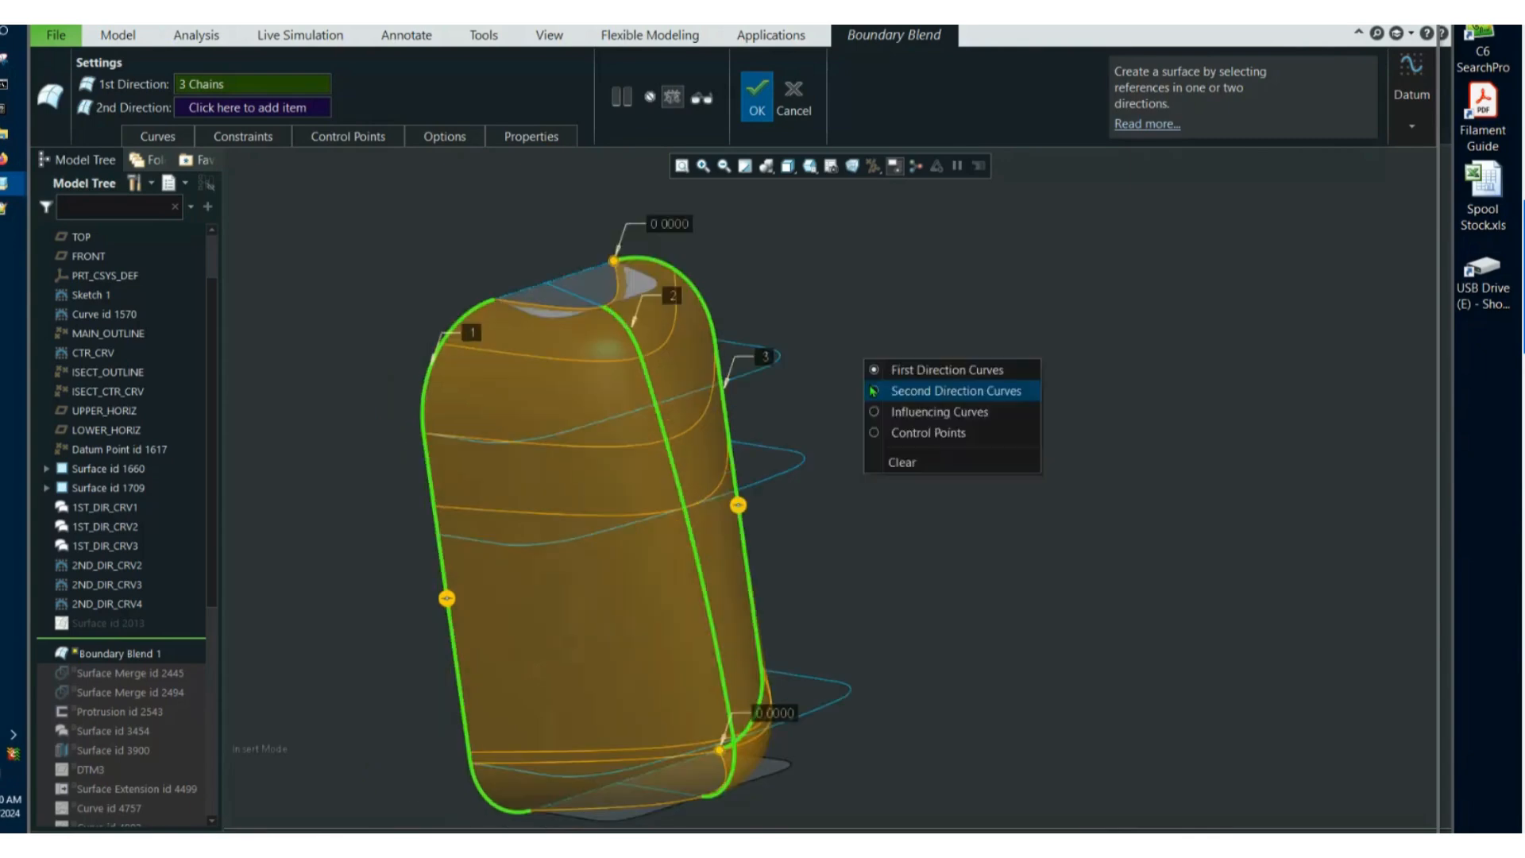
{"action": "left_click", "coordinate": [886, 391]}
{"action": "scroll", "coordinate": [711, 456], "scroll_direction": "down", "scroll_amount": 2}
{"action": "middle_click_drag", "start_coordinate": [712, 455], "coordinate": [729, 589]}
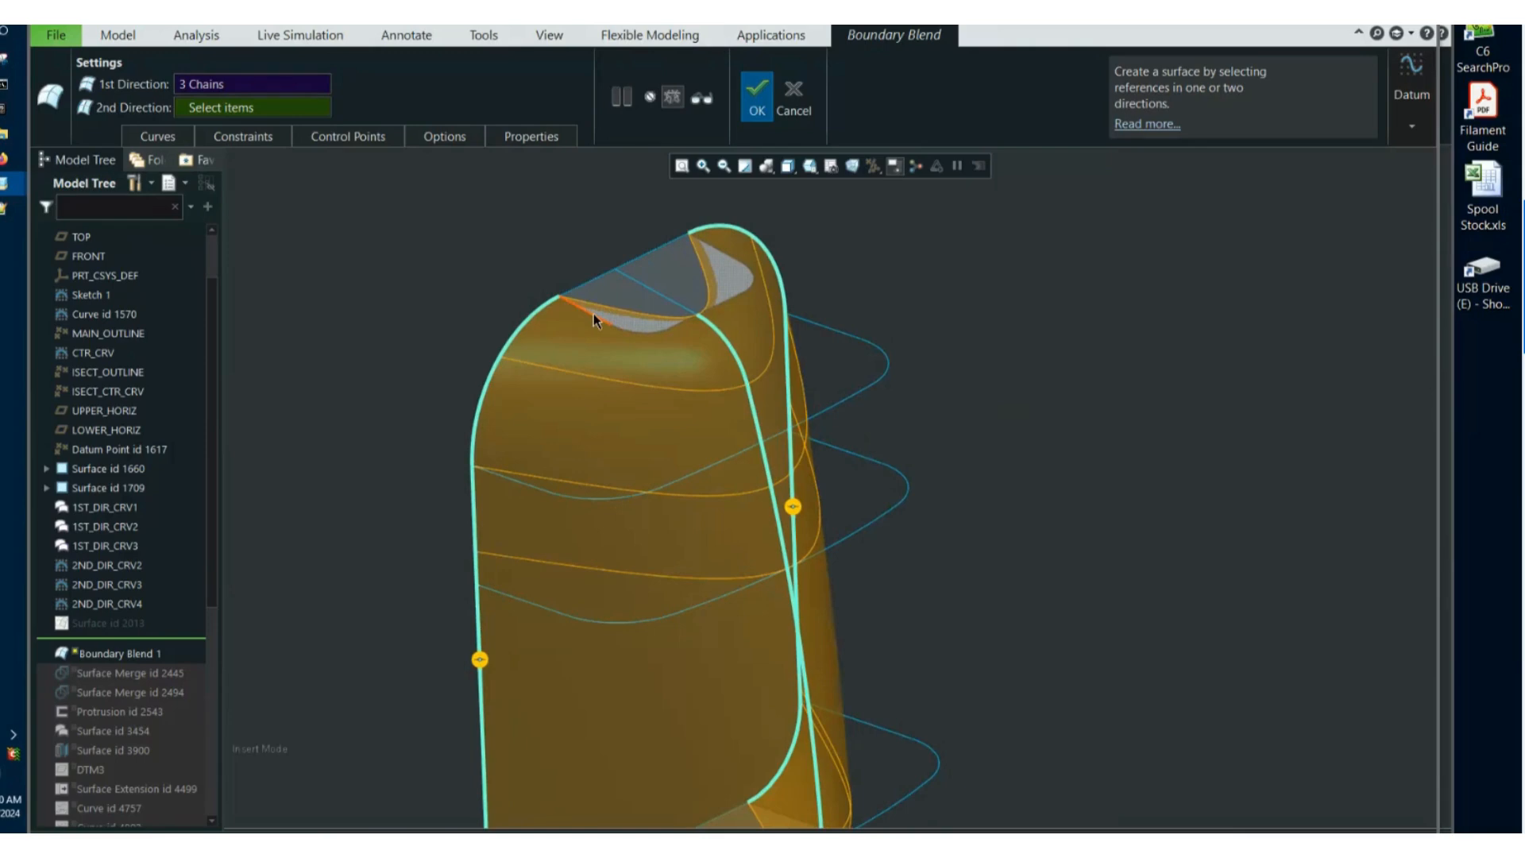
{"action": "left_click", "coordinate": [593, 313]}
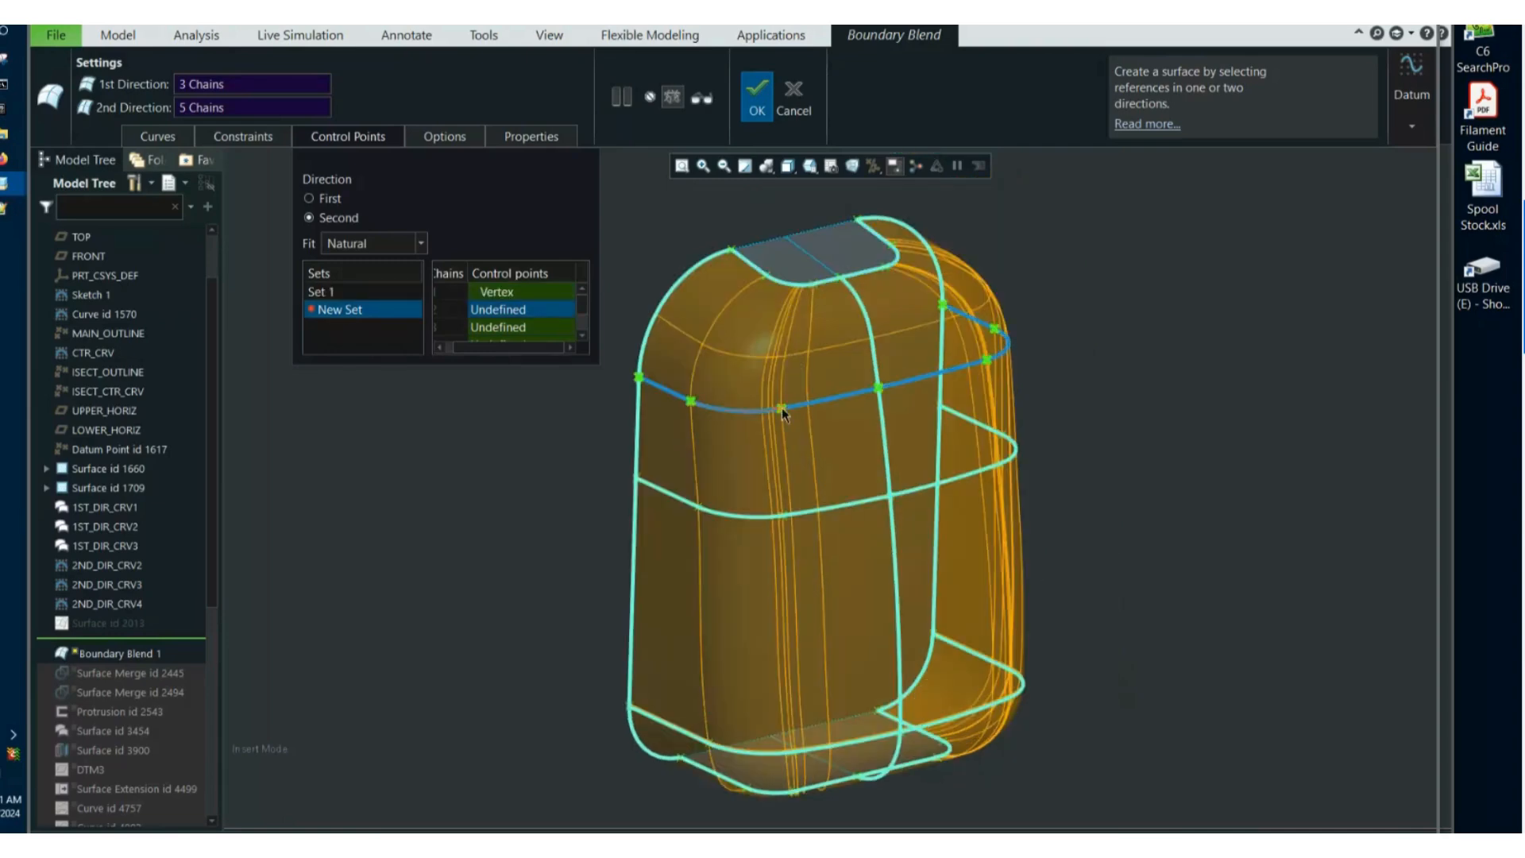
Match the vertices of the second-direction chains in control point sets with Natural fit, and complete the Boundary Blend.
{"action": "left_click", "coordinate": [781, 408]}
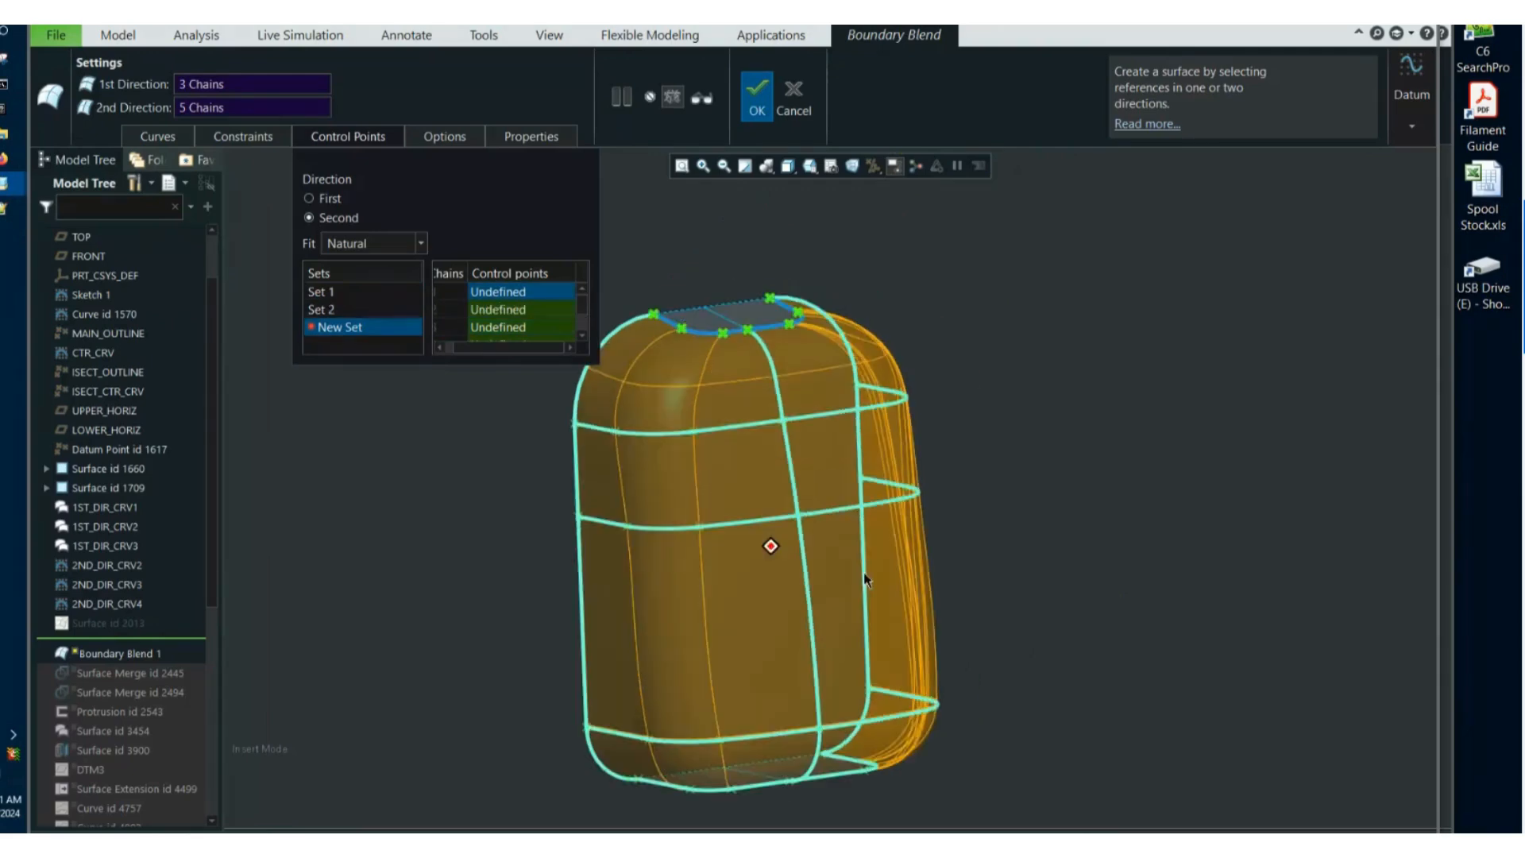
{"action": "middle_click_drag", "start_coordinate": [769, 544], "coordinate": [780, 461]}
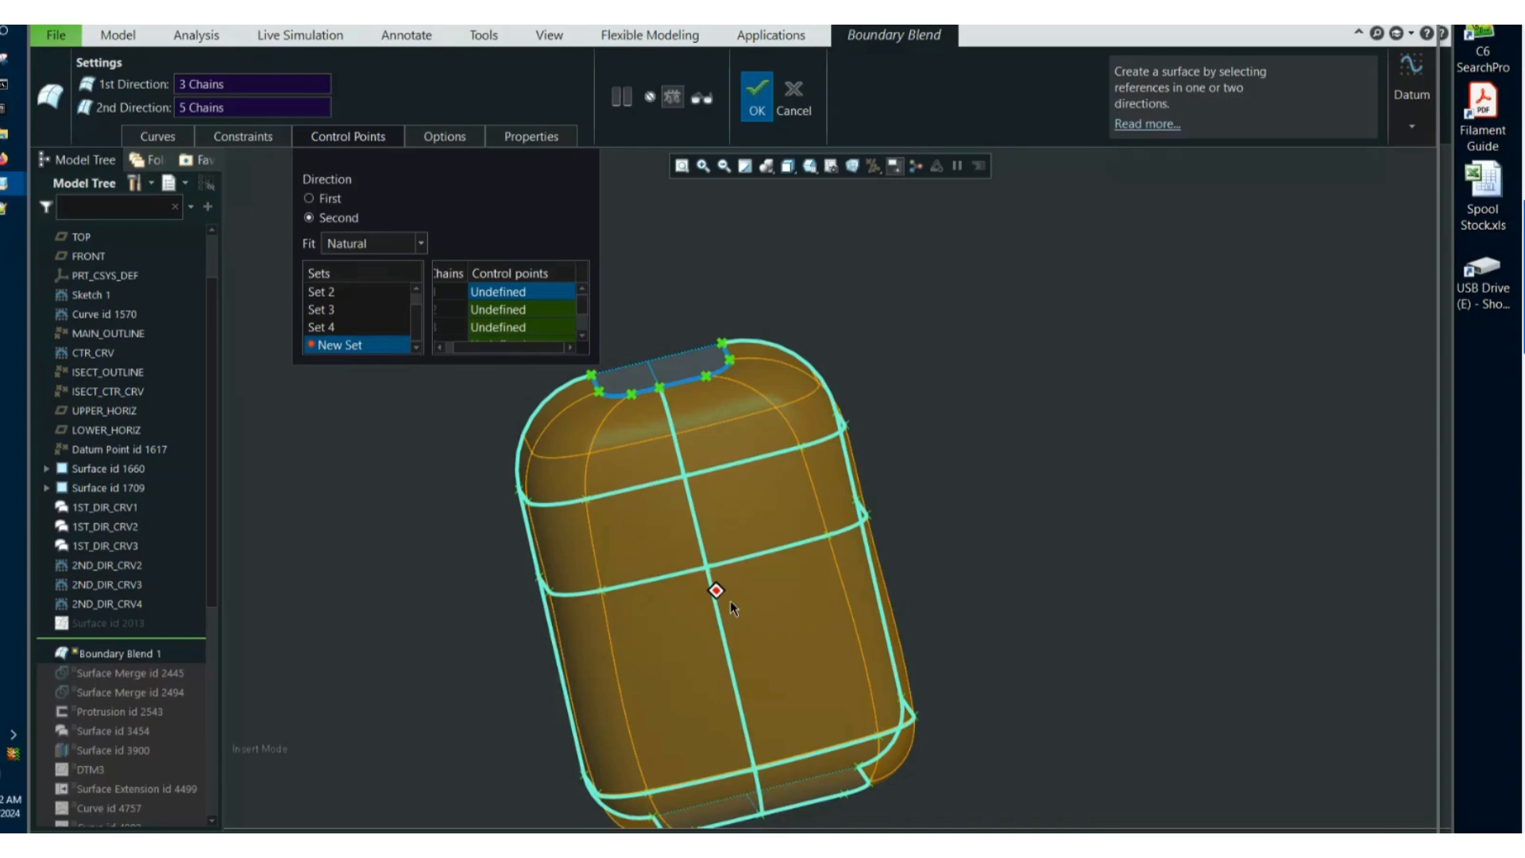
{"action": "middle_click", "coordinate": [731, 600]}
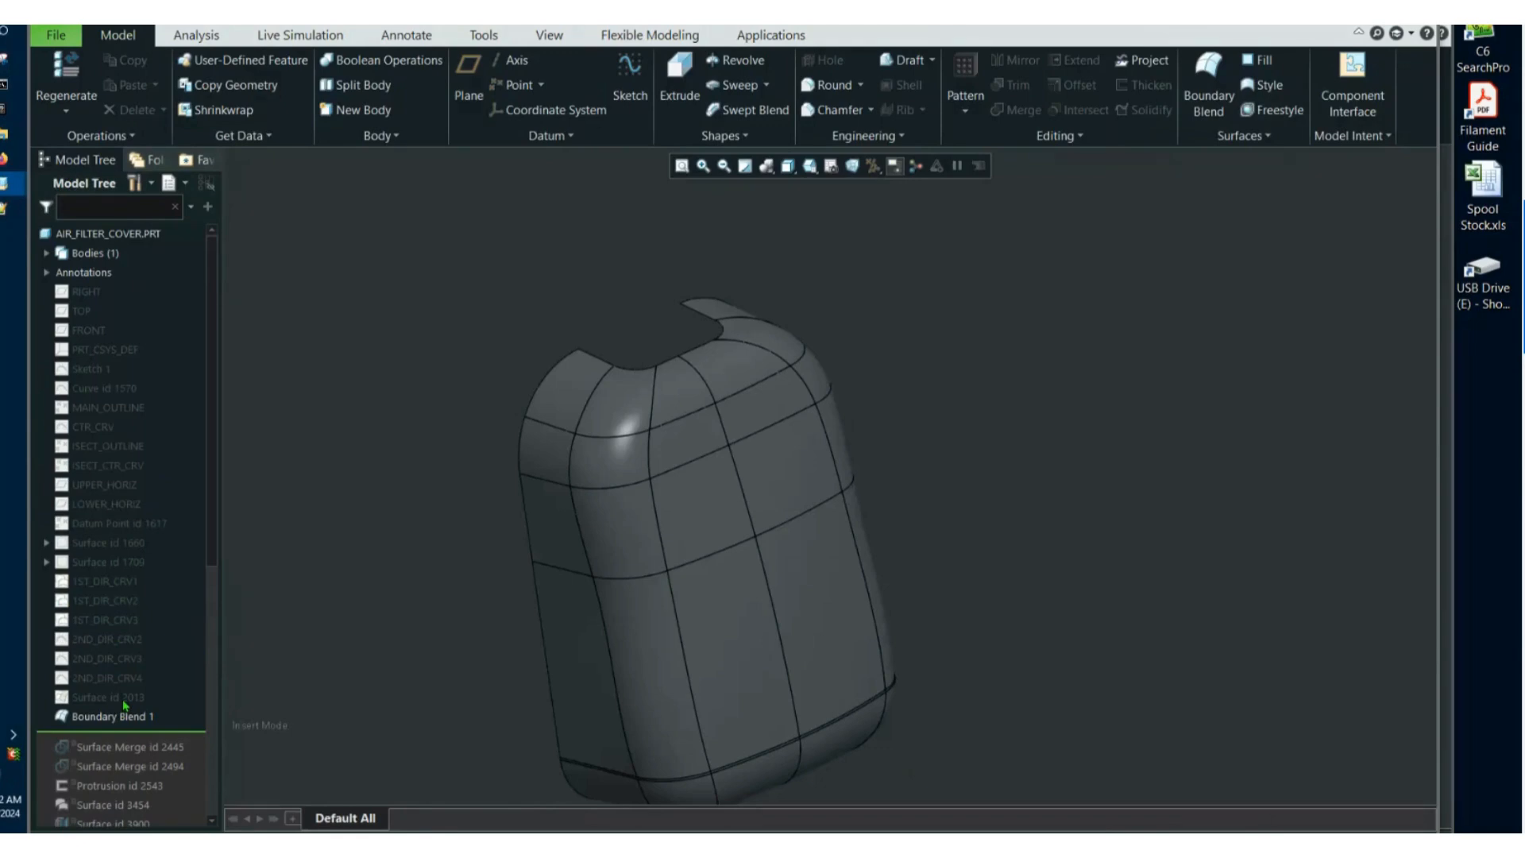
Alternate the visibility of the new boundary blend and Surface id 2013 to compare their patch layouts.
{"action": "left_click", "coordinate": [115, 716]}
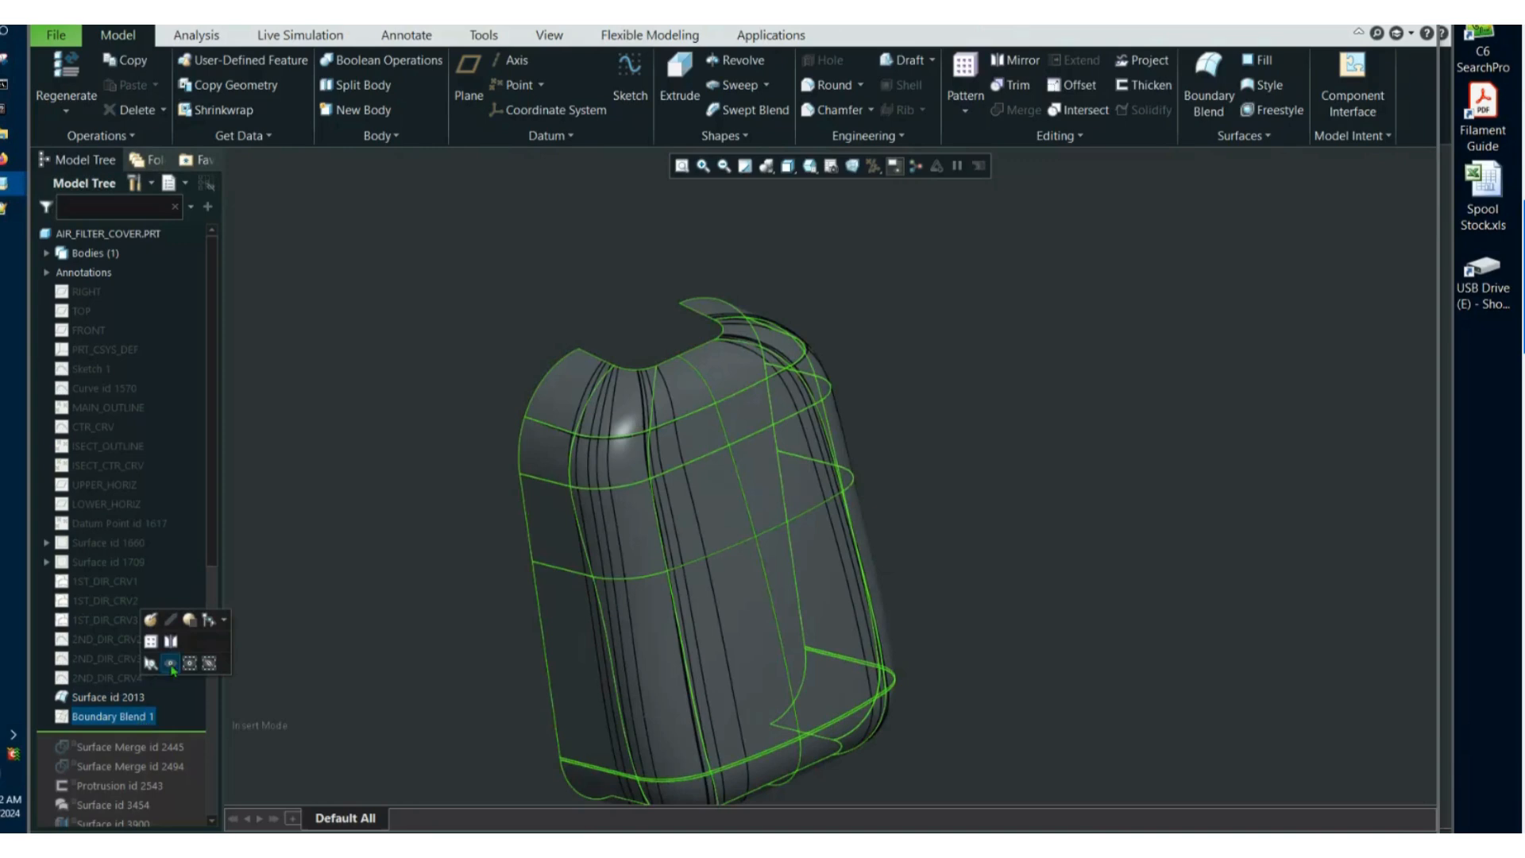
{"action": "left_click", "coordinate": [127, 699]}
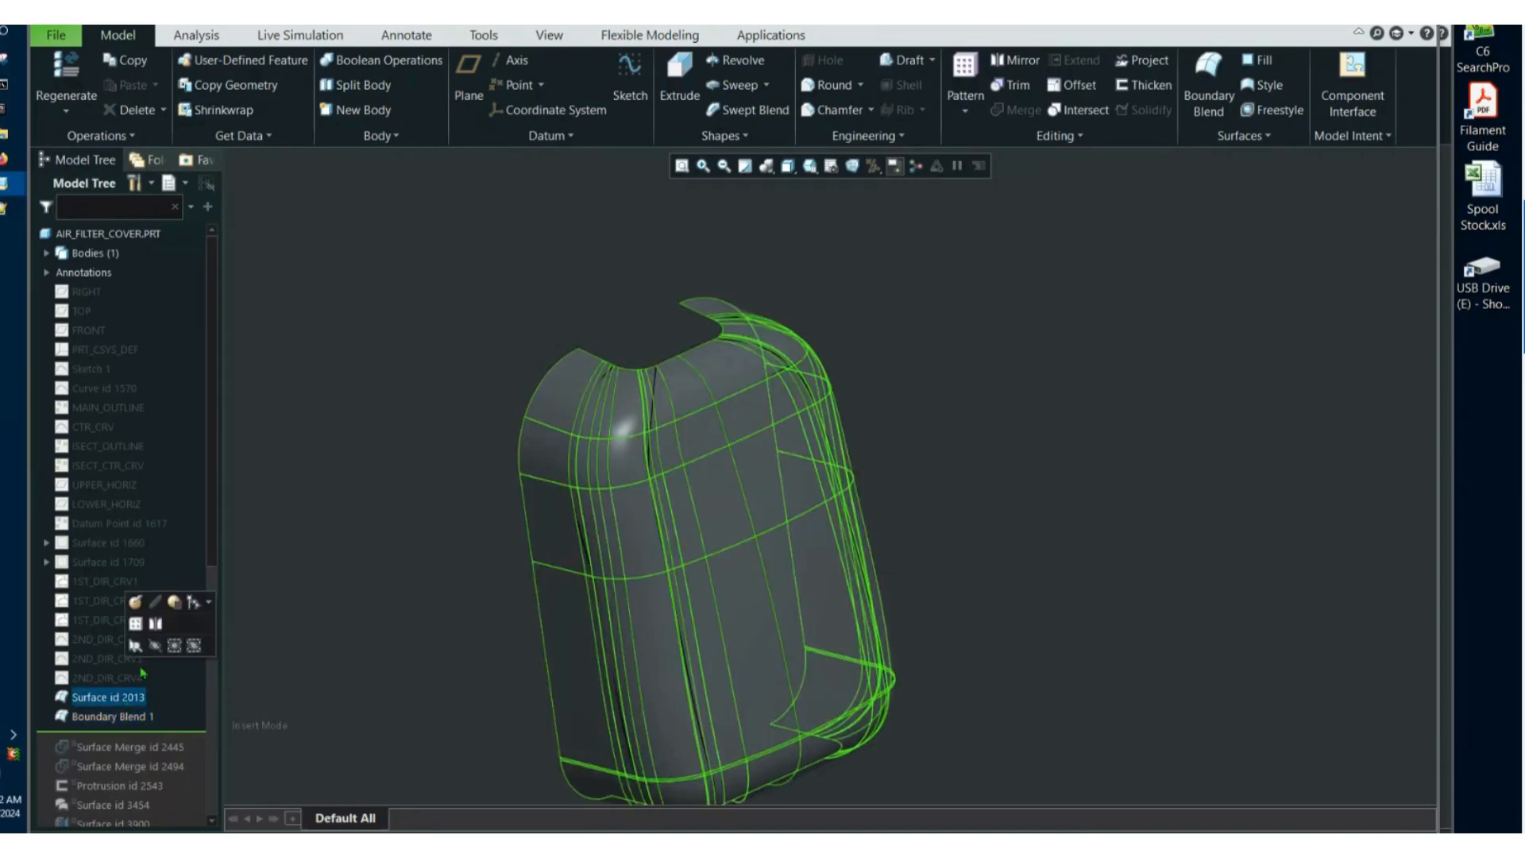
{"action": "left_click", "coordinate": [155, 646]}
{"action": "middle_click_drag", "start_coordinate": [561, 637], "coordinate": [435, 652]}
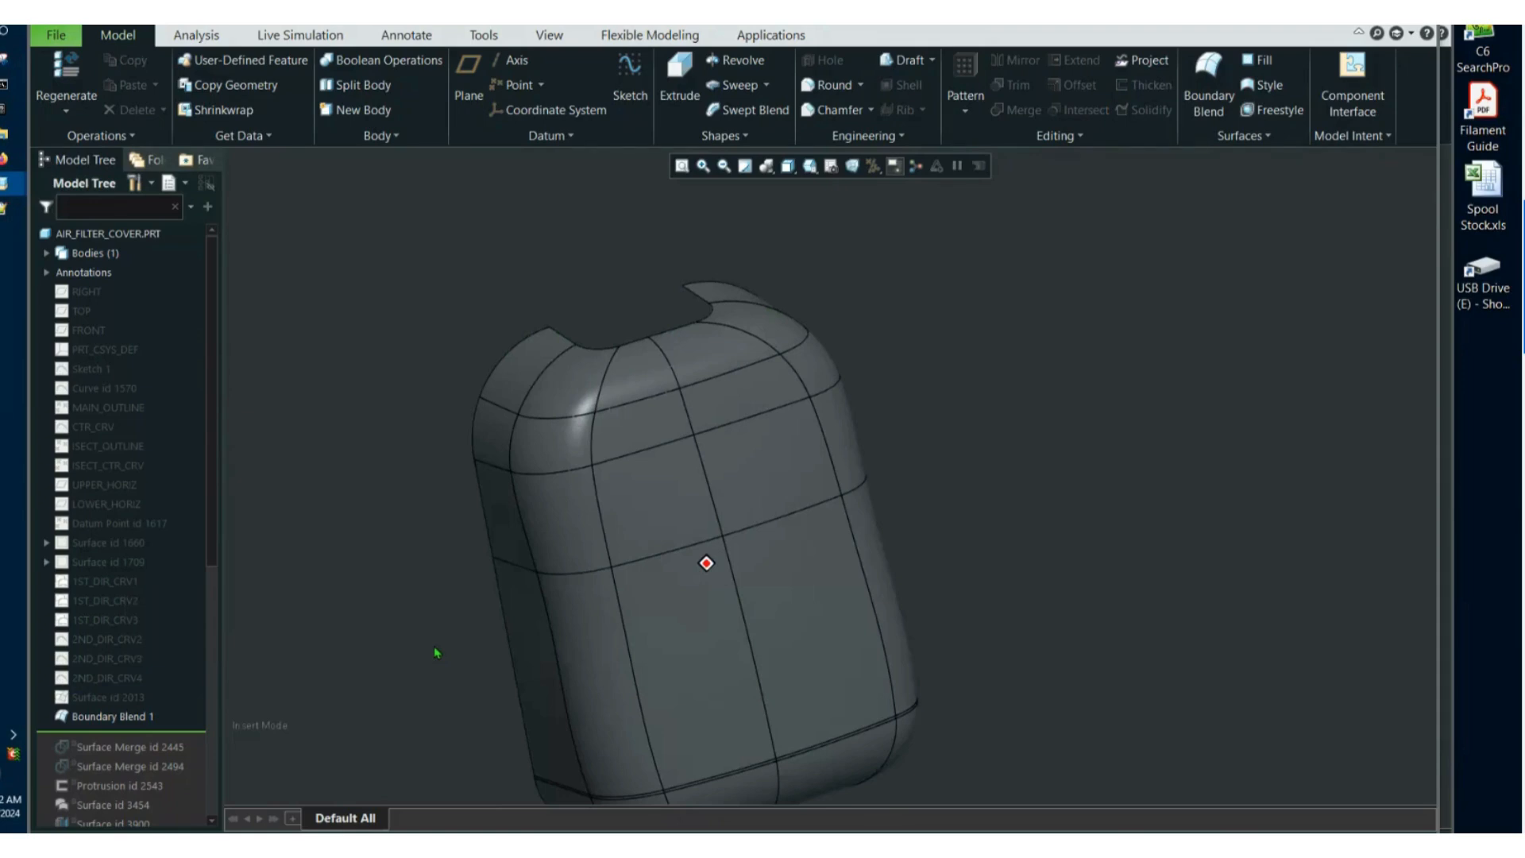
{"action": "middle_click_drag", "start_coordinate": [435, 653], "coordinate": [381, 534]}
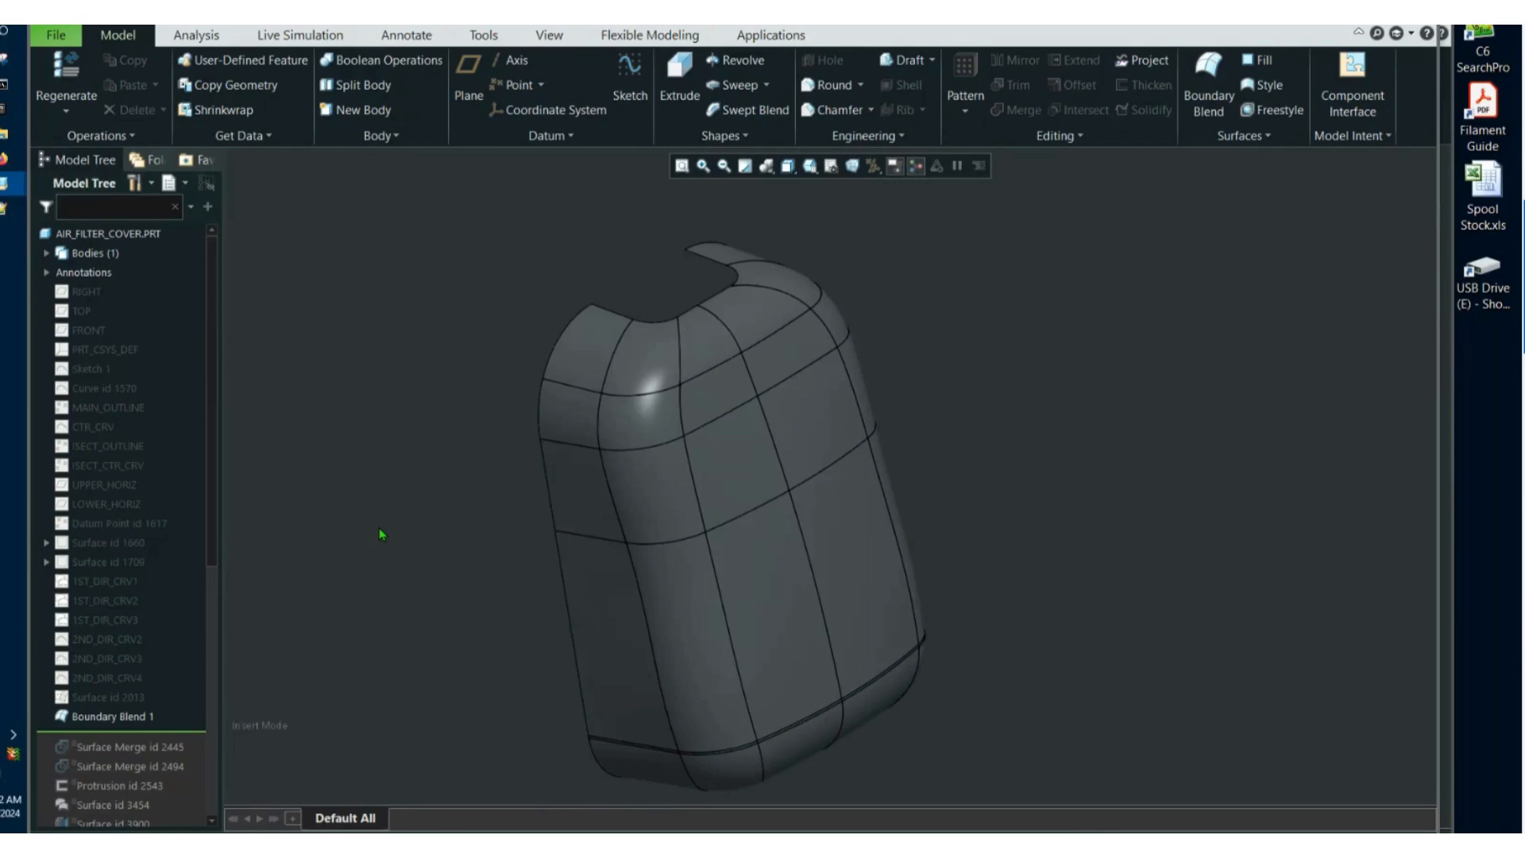
{"action": "left_click", "coordinate": [127, 699]}
{"action": "left_click", "coordinate": [176, 659]}
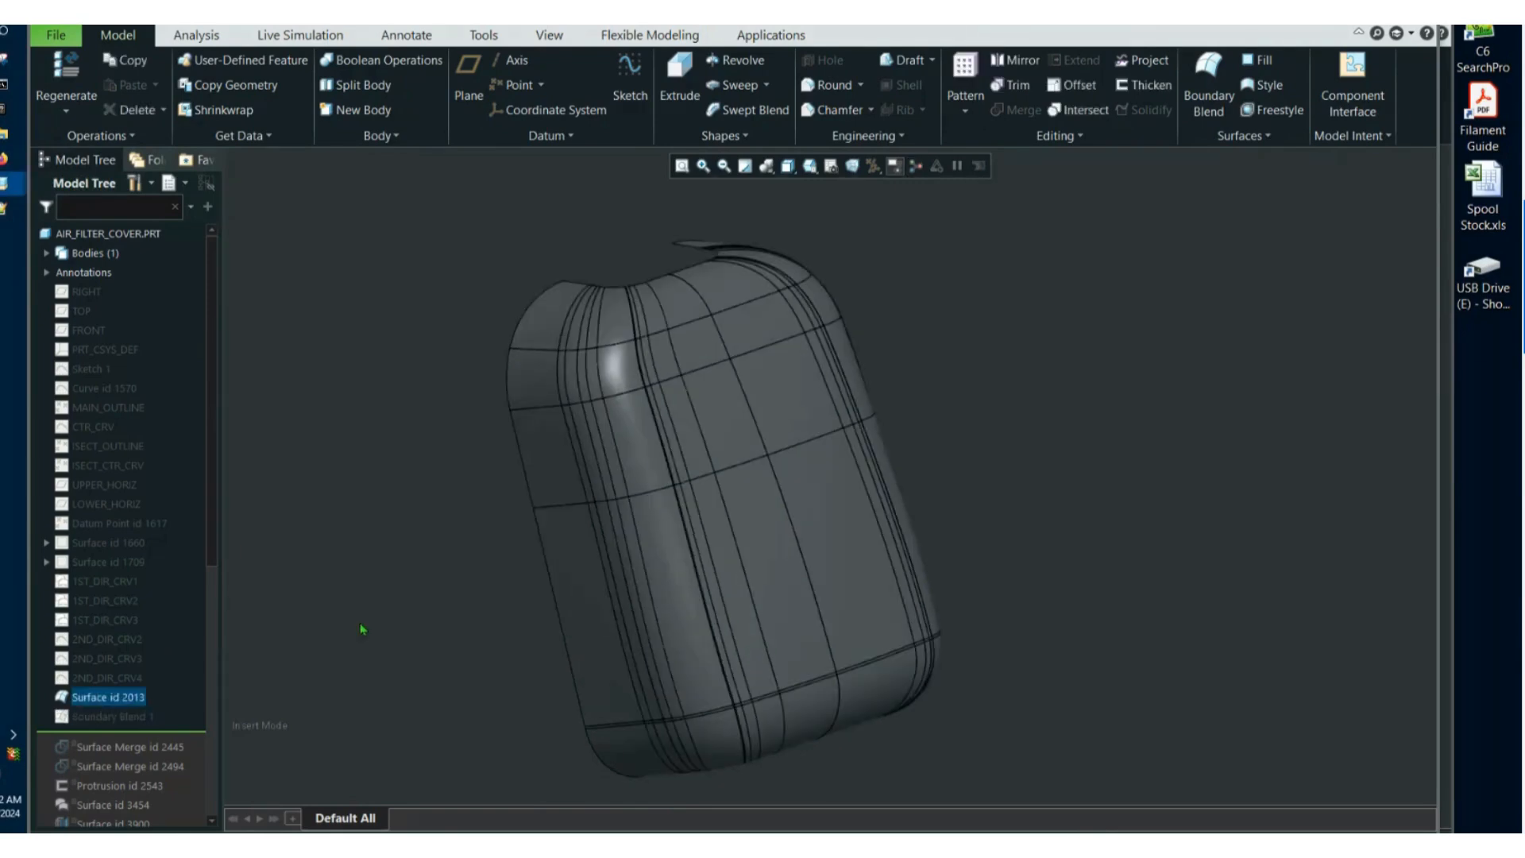
Show the boundary blend together with Surface id 2013 for comparison, and leave only the boundary blend visible.
{"action": "left_click", "coordinate": [362, 625]}
{"action": "middle_click_drag", "start_coordinate": [453, 618], "coordinate": [765, 459]}
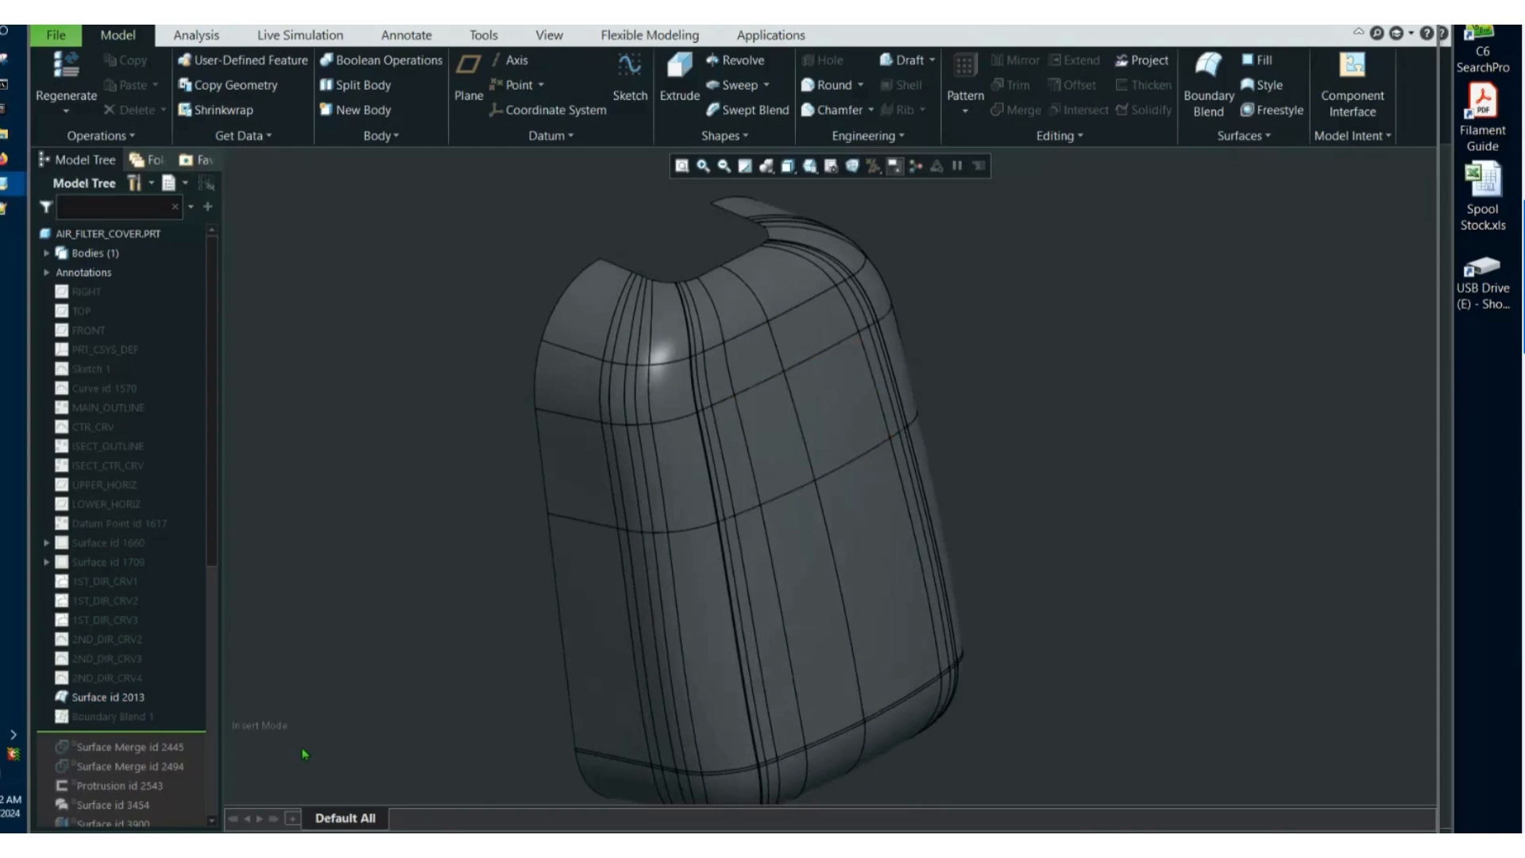
{"action": "left_click", "coordinate": [133, 715]}
{"action": "left_click", "coordinate": [163, 657]}
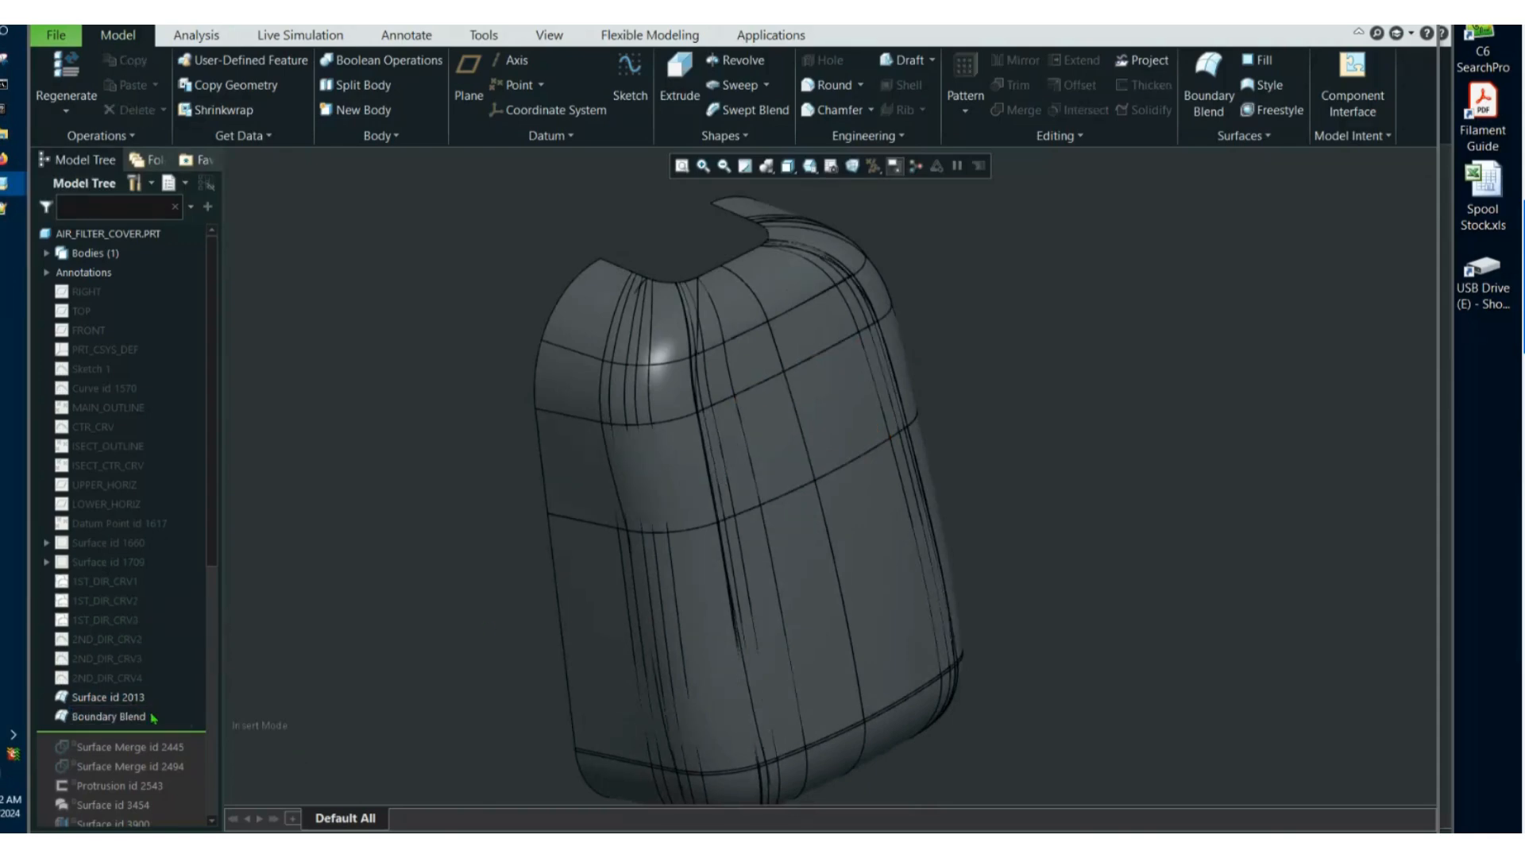
{"action": "left_click", "coordinate": [147, 719]}
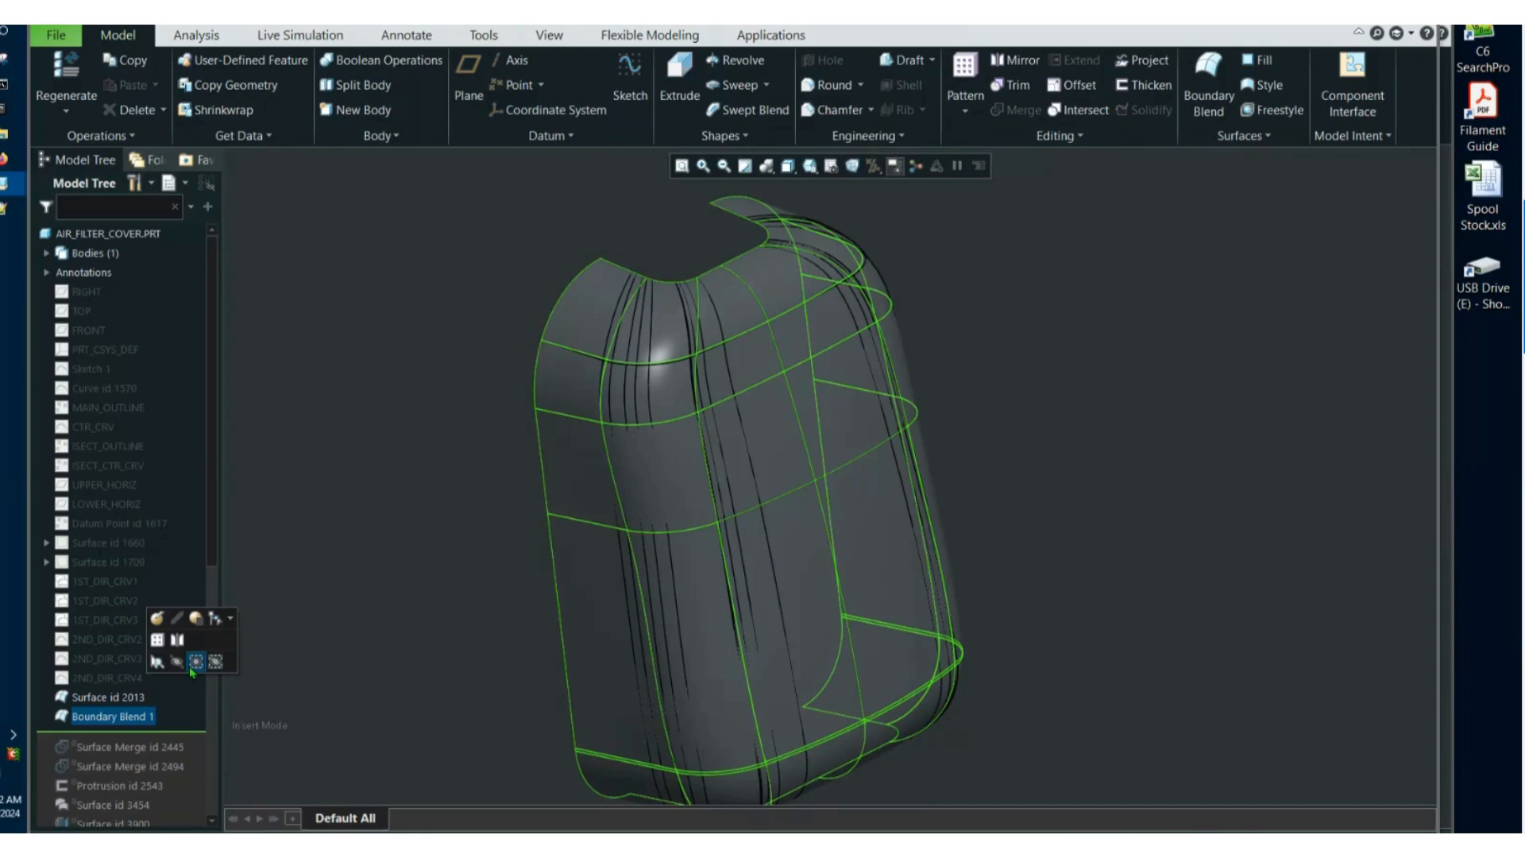
{"action": "left_click", "coordinate": [195, 661]}
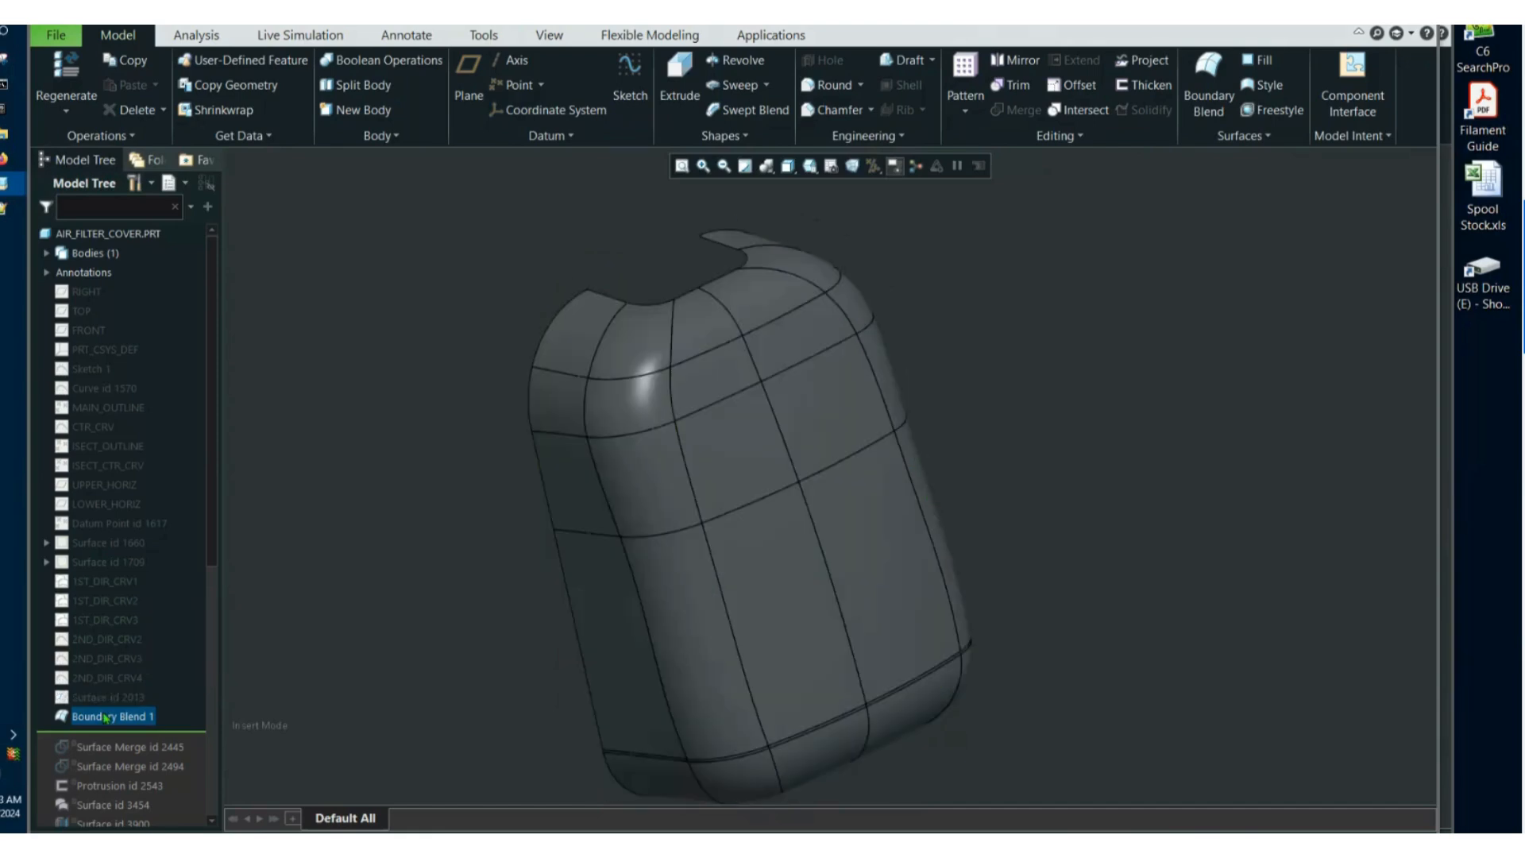
Review the first-direction control points in the definition of Boundary Blend 1 and cancel the edit.
{"action": "right_click", "coordinate": [111, 715]}
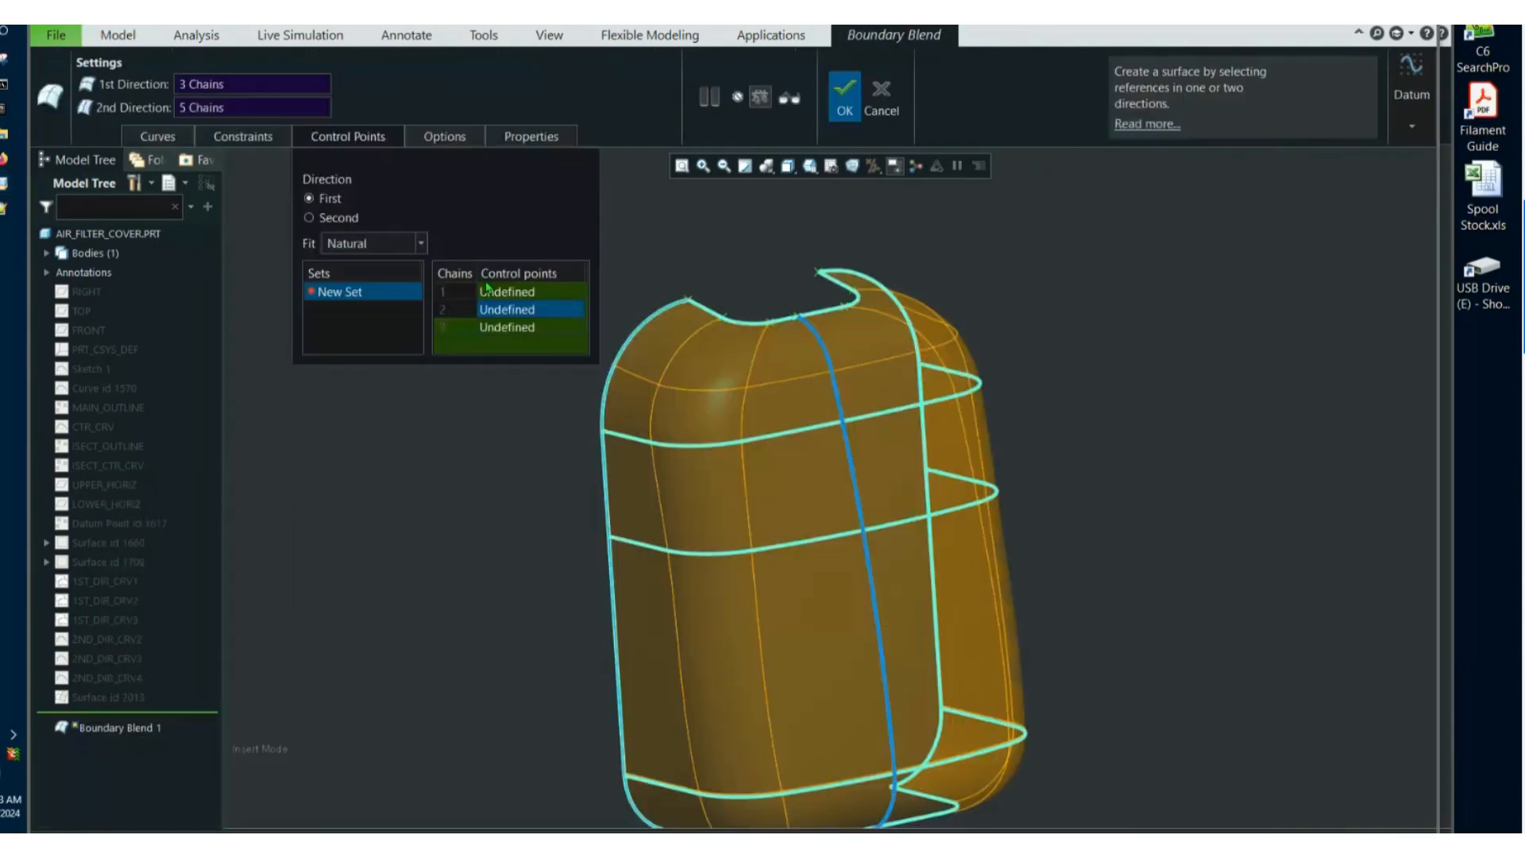
{"action": "left_click", "coordinate": [511, 298]}
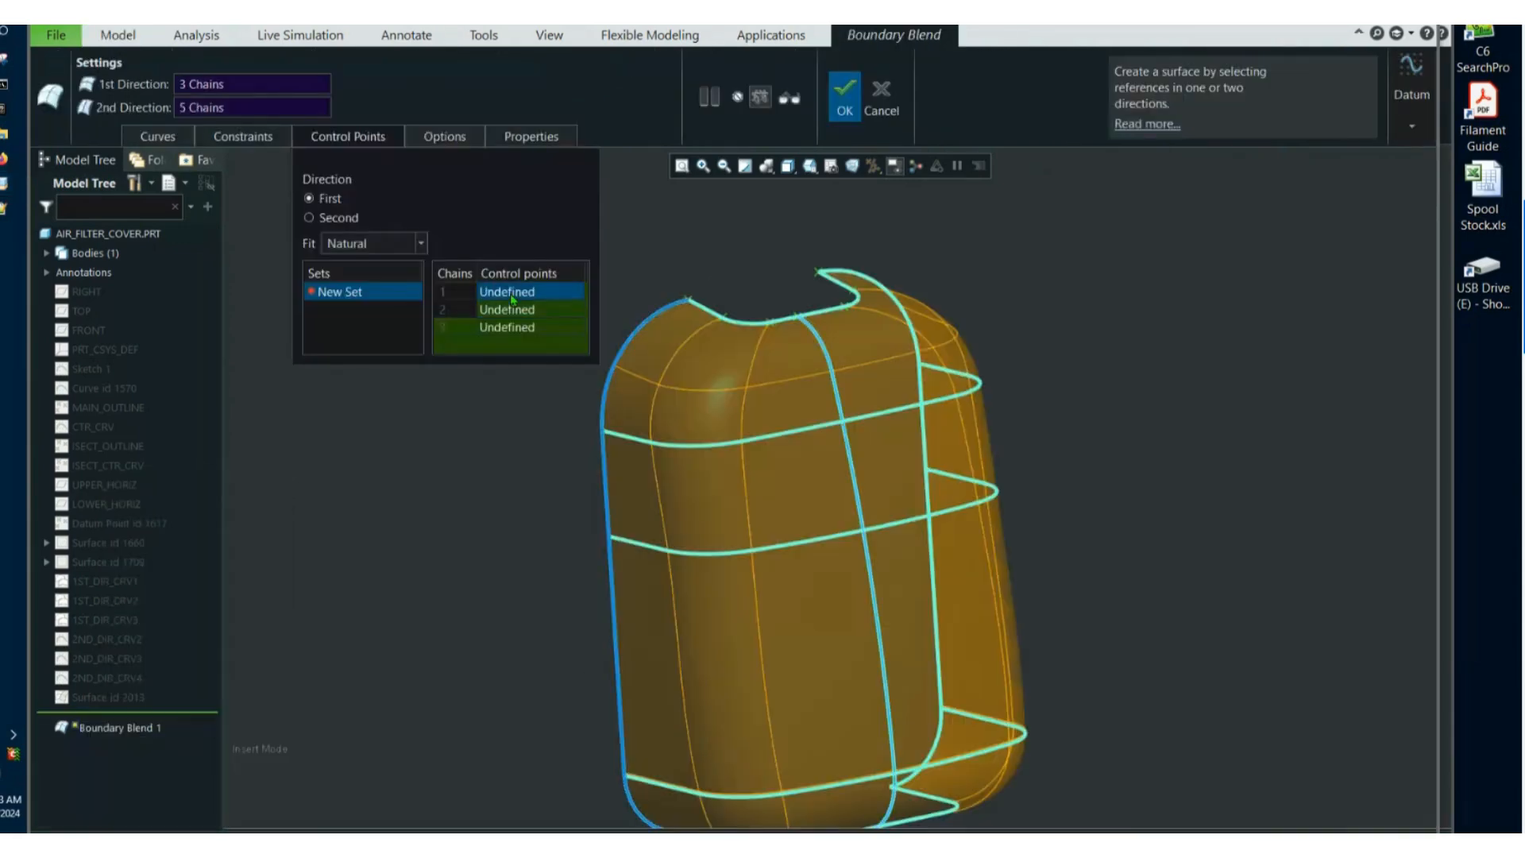
{"action": "mouse_move", "coordinate": [779, 652]}
{"action": "middle_mouse_down"}
{"action": "mouse_move", "coordinate": [828, 698]}
{"action": "mouse_move", "coordinate": [855, 560]}
{"action": "mouse_move", "coordinate": [972, 680]}
{"action": "middle_mouse_up"}
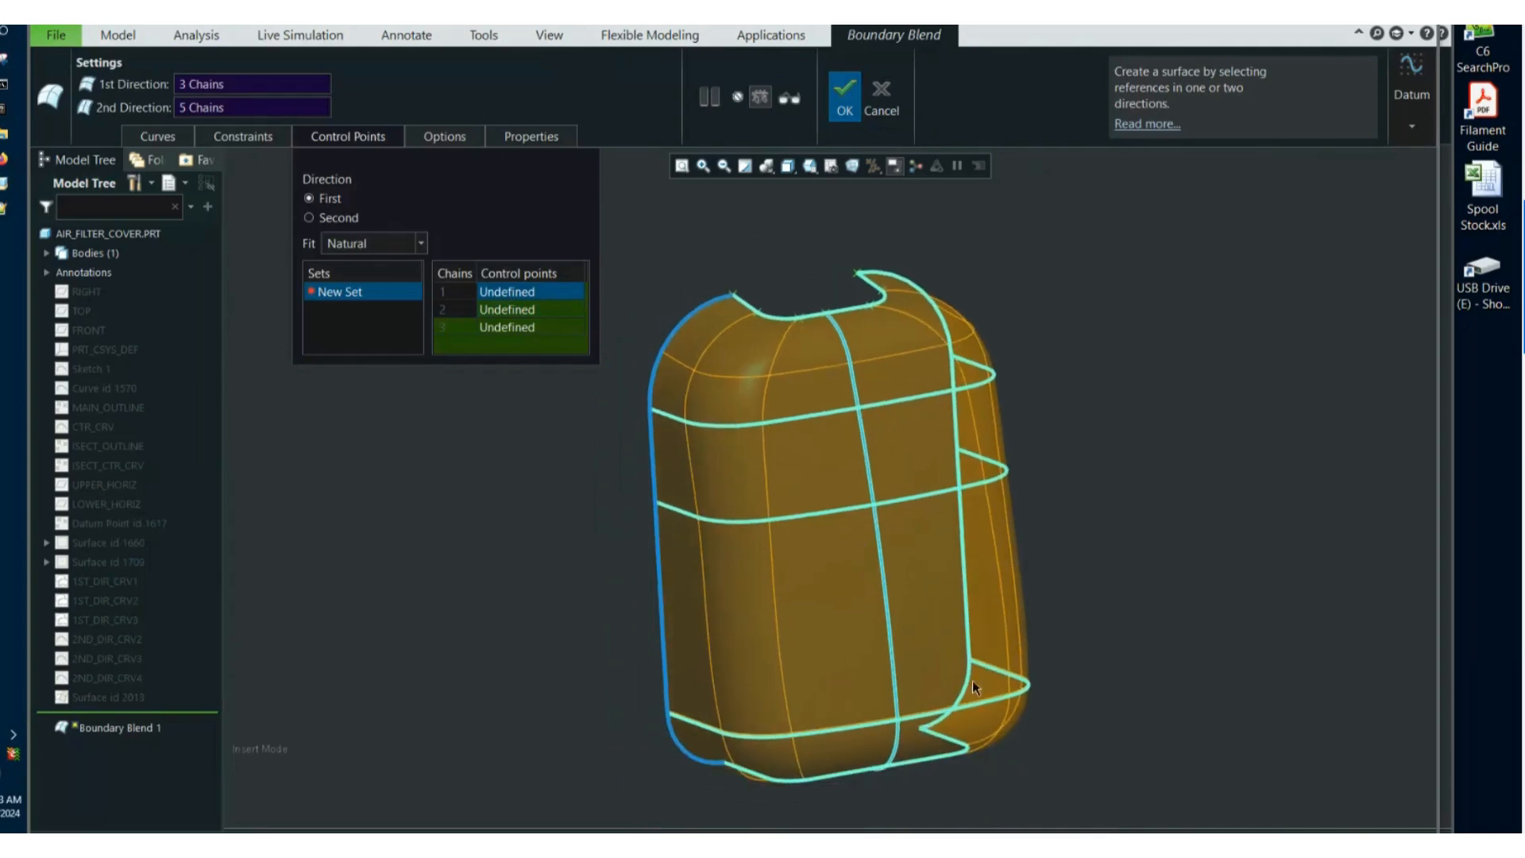
{"action": "left_click", "coordinate": [884, 111]}
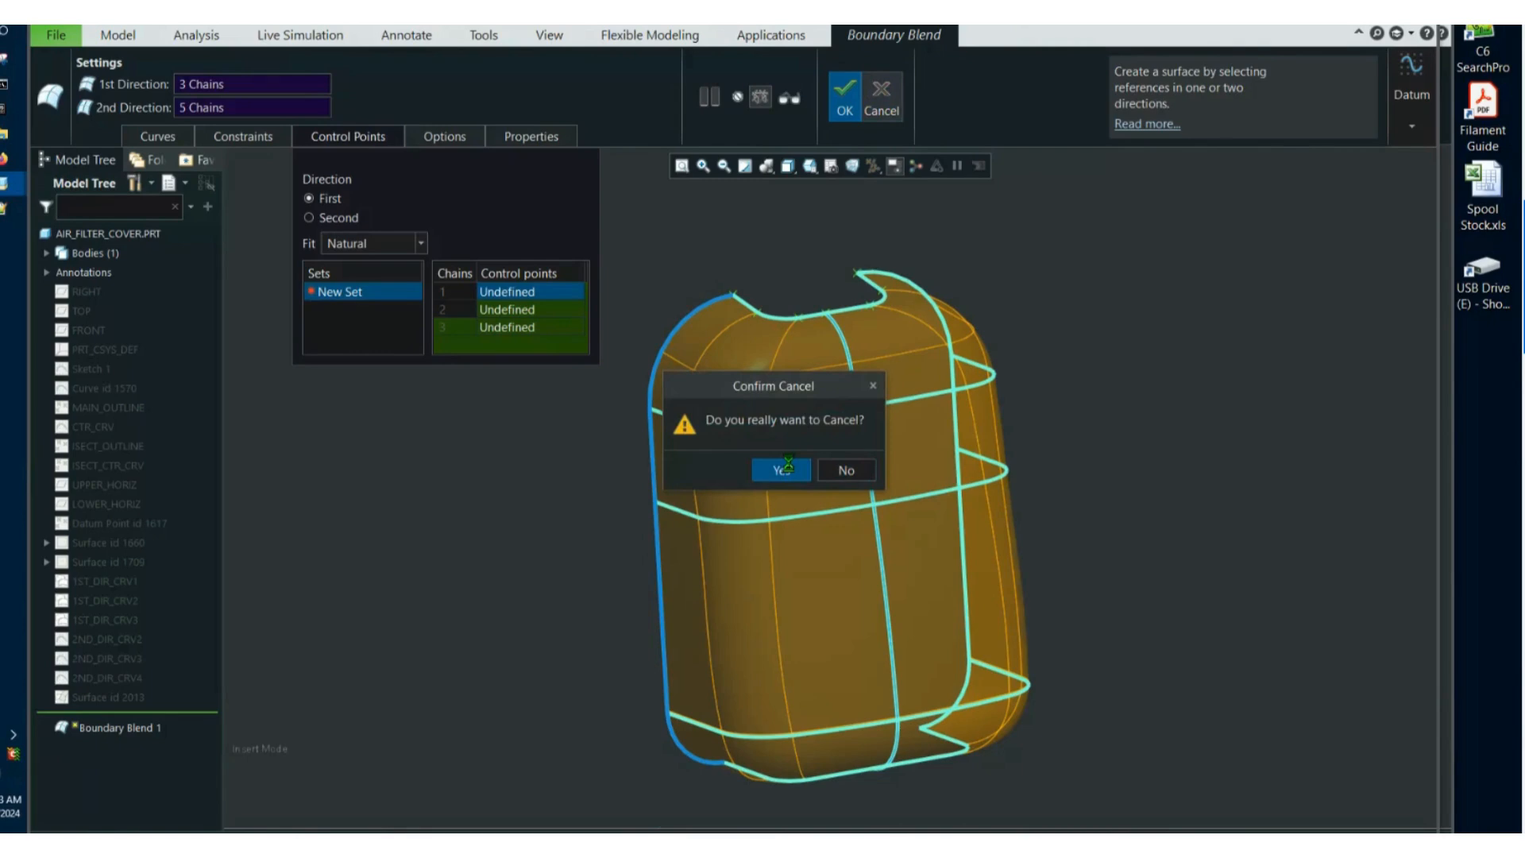
{"action": "left_click", "coordinate": [782, 469]}
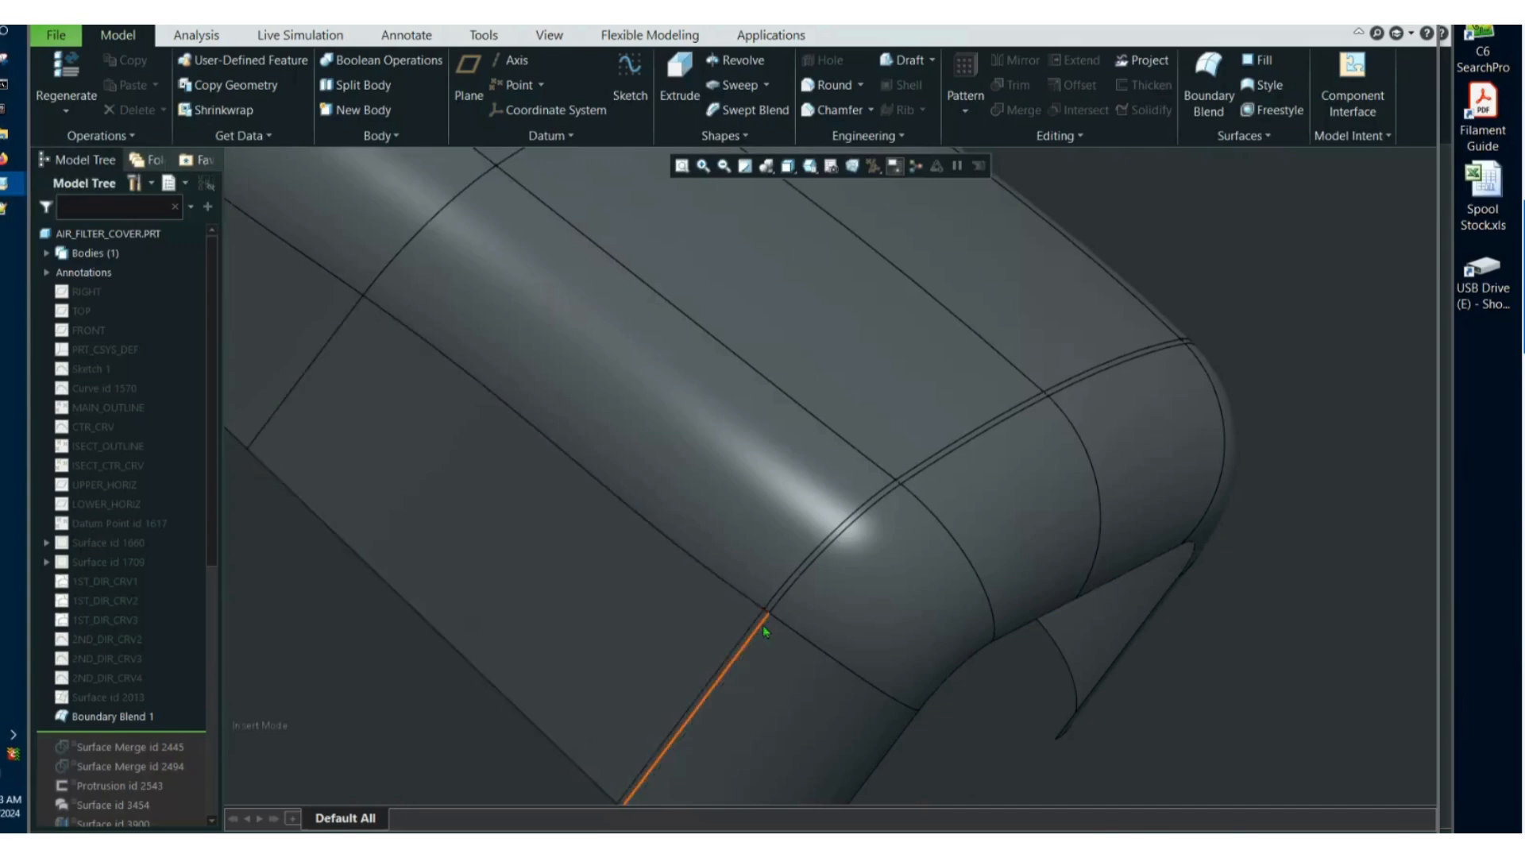
Examine the narrow patches between the two closely spaced cross-seams near the cover's lower end.
{"action": "scroll", "coordinate": [763, 626], "scroll_direction": "down", "scroll_amount": 5}
{"action": "middle_click_drag", "start_coordinate": [762, 626], "coordinate": [782, 461]}
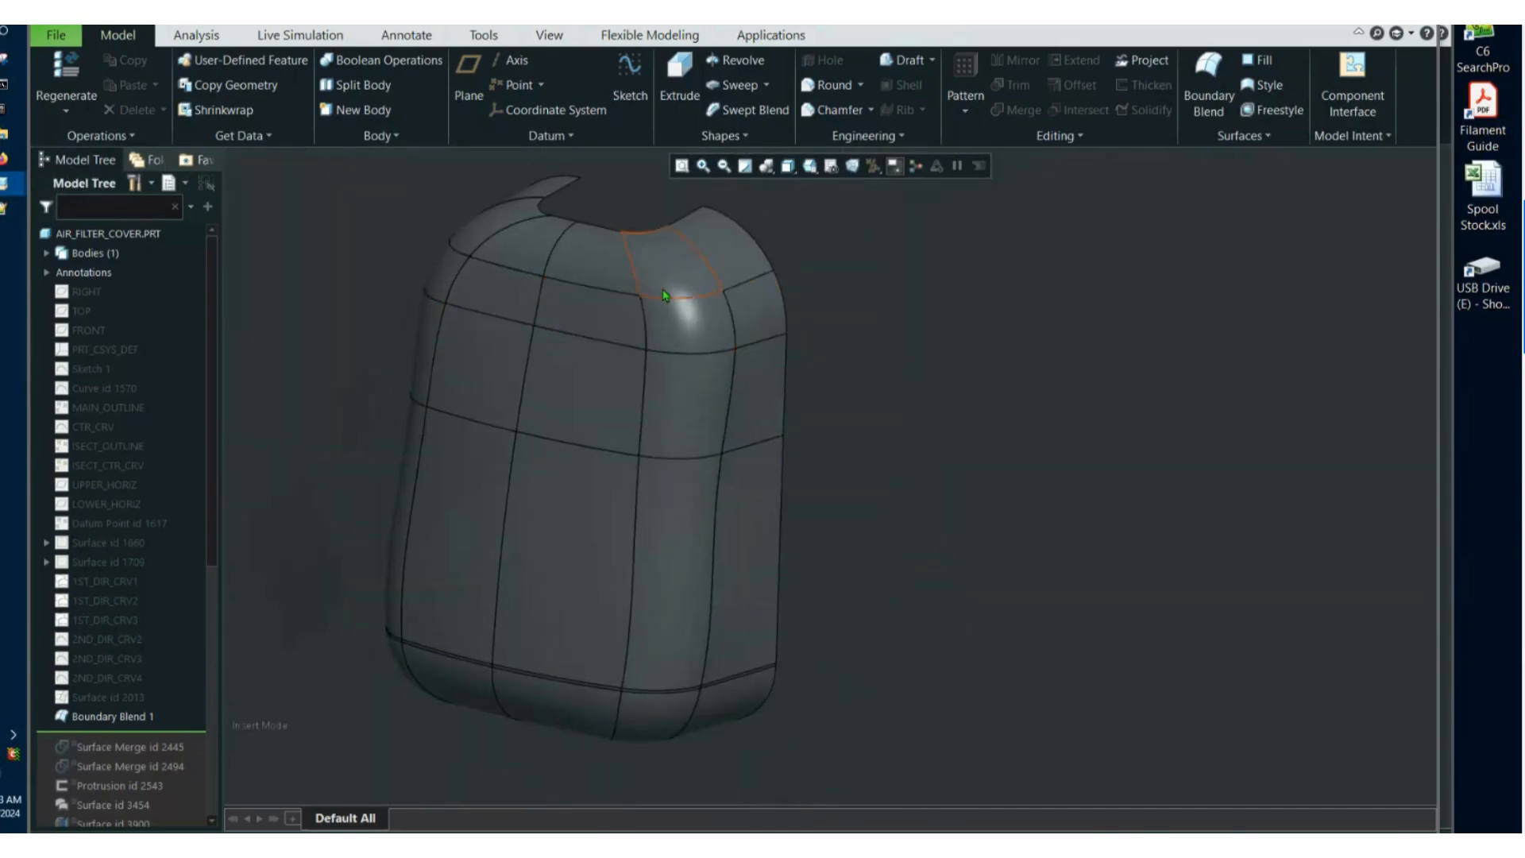
{"action": "middle_click_drag", "start_coordinate": [665, 296], "coordinate": [820, 644]}
{"action": "scroll", "coordinate": [826, 627], "scroll_direction": "up", "scroll_amount": 3}
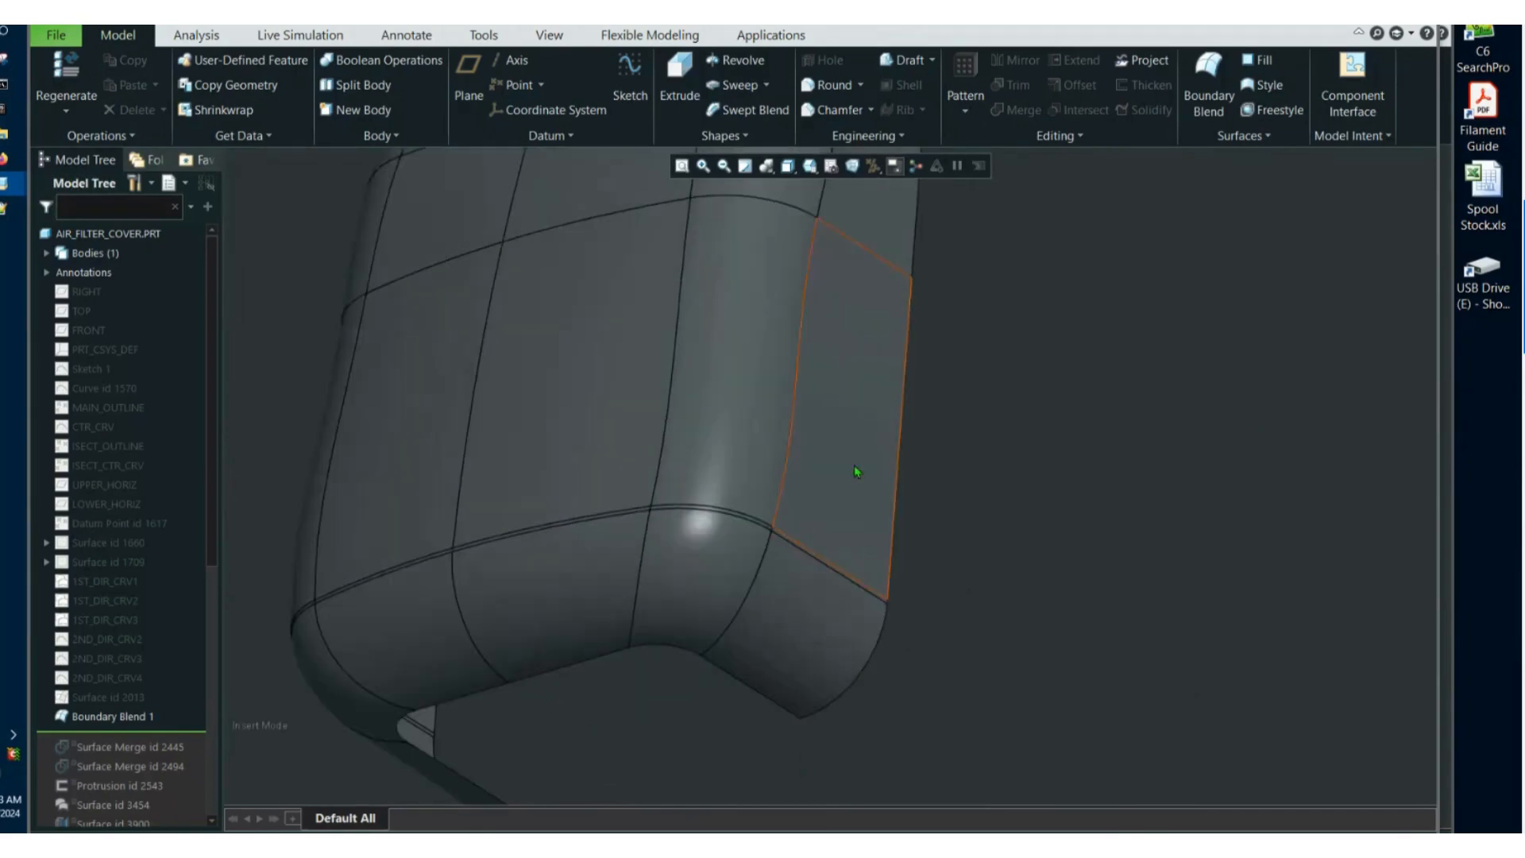
{"action": "scroll", "coordinate": [796, 542], "scroll_direction": "up", "scroll_amount": 3}
{"action": "scroll", "coordinate": [763, 527], "scroll_direction": "up", "scroll_amount": 3}
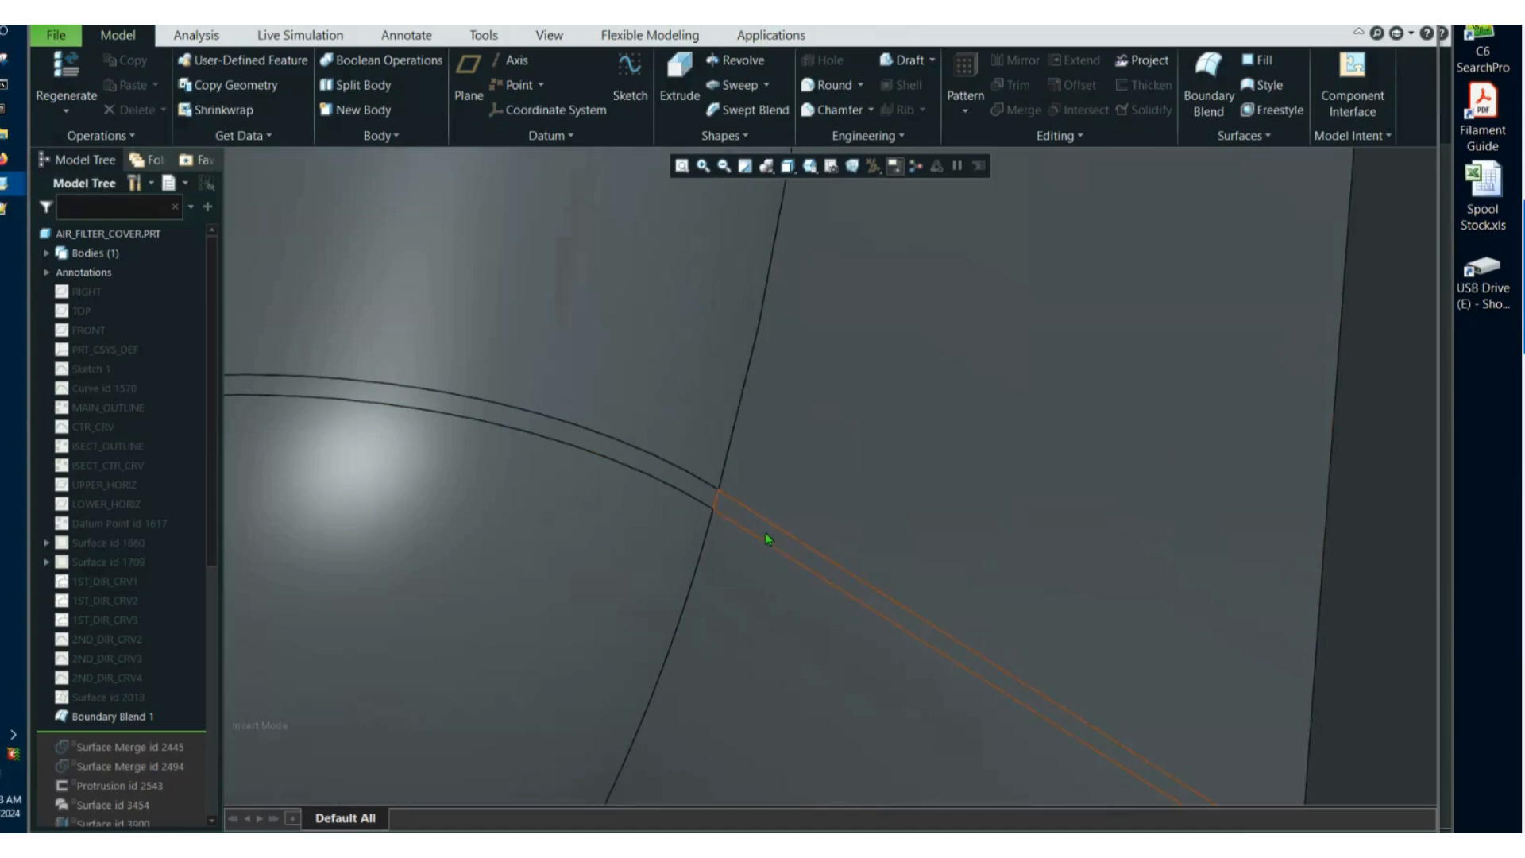
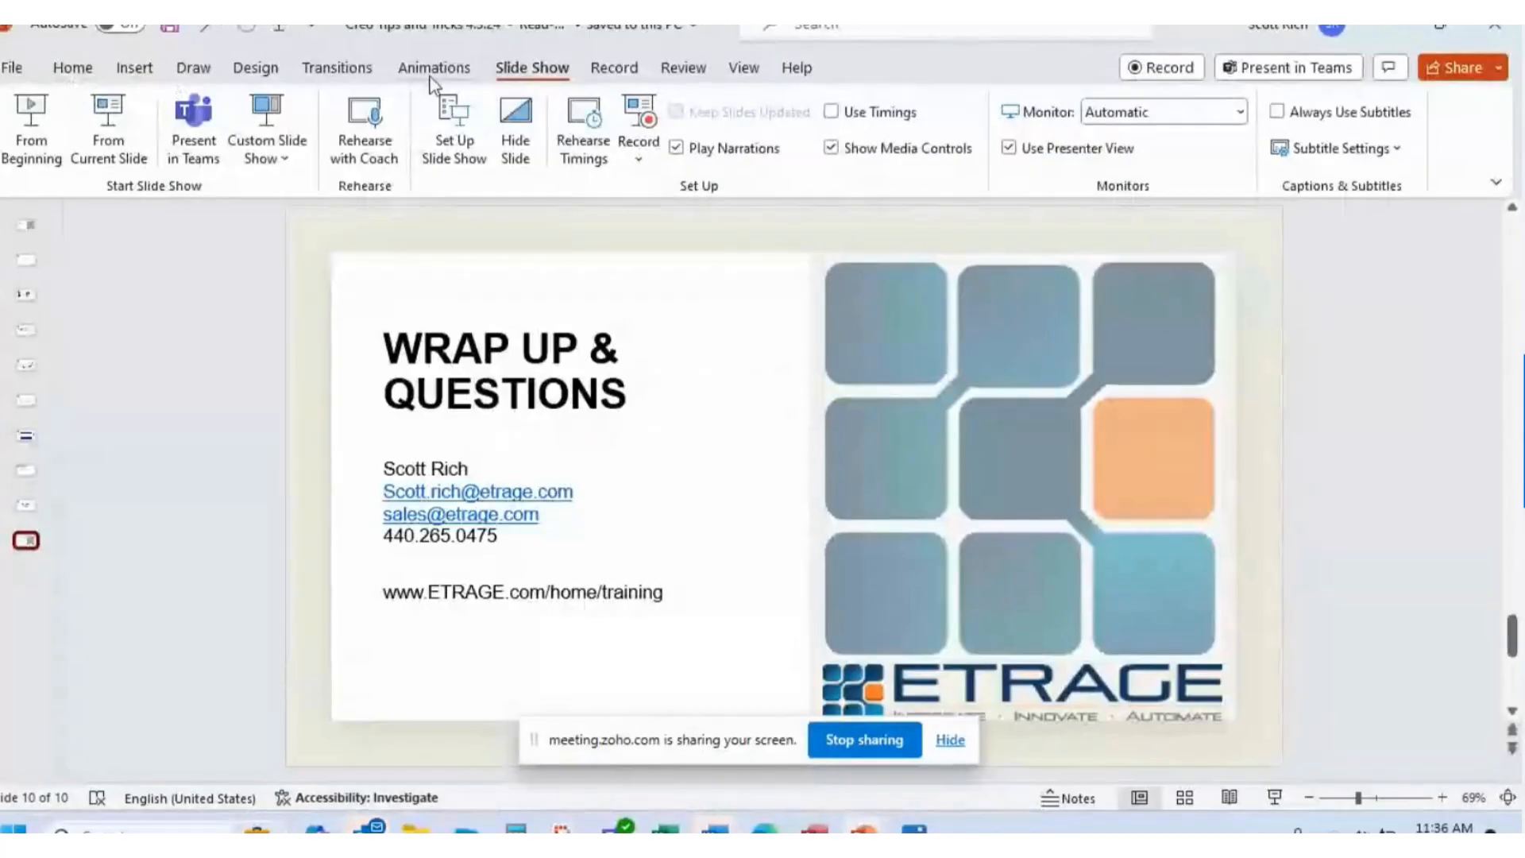
Start the PowerPoint slide show from the current "Wrap Up & Questions" slide.
{"action": "left_click", "coordinate": [104, 138]}
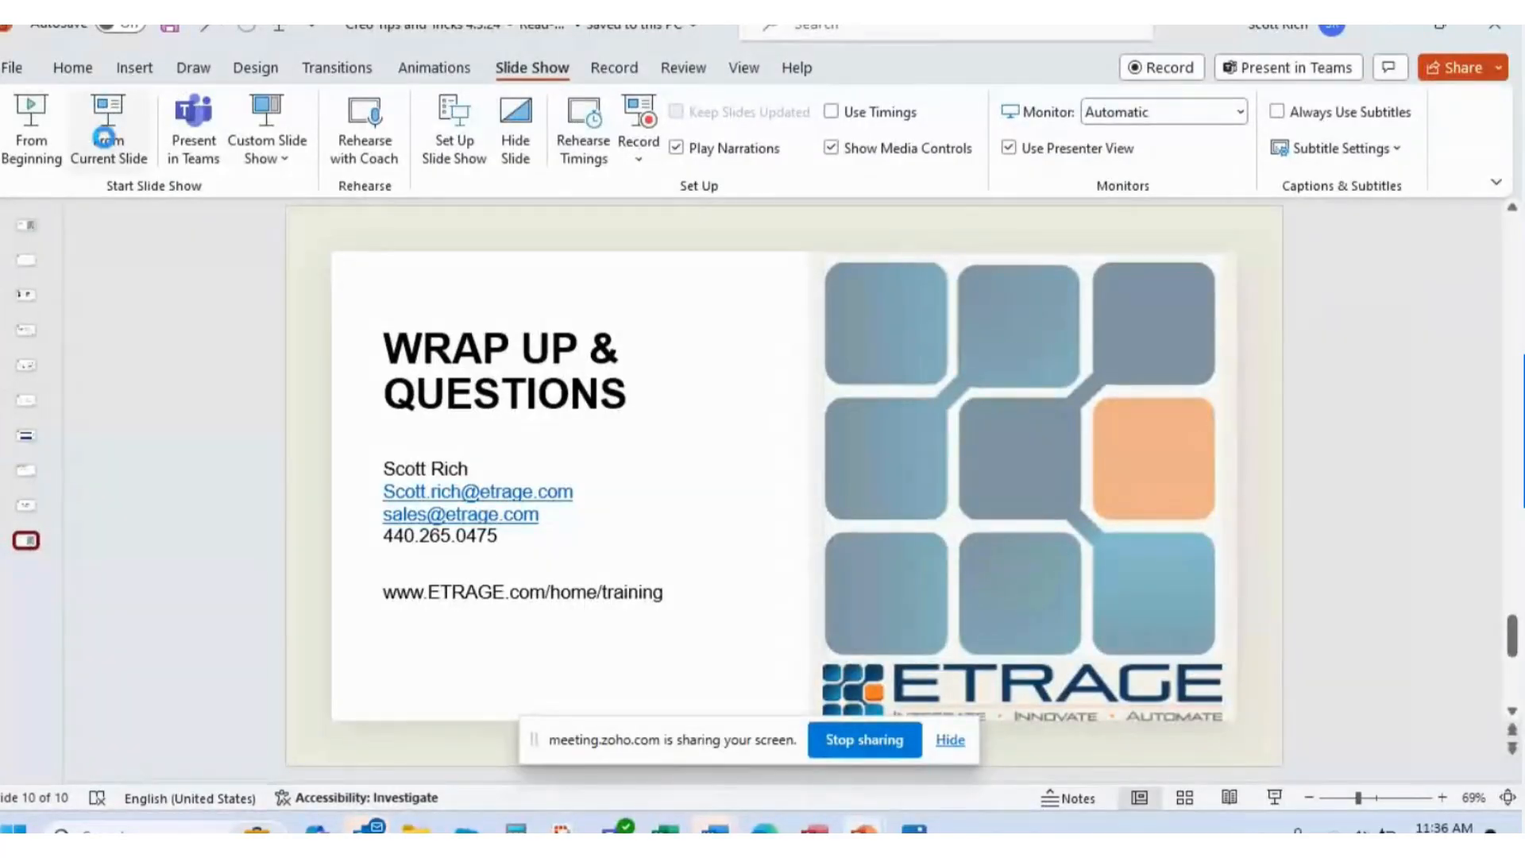